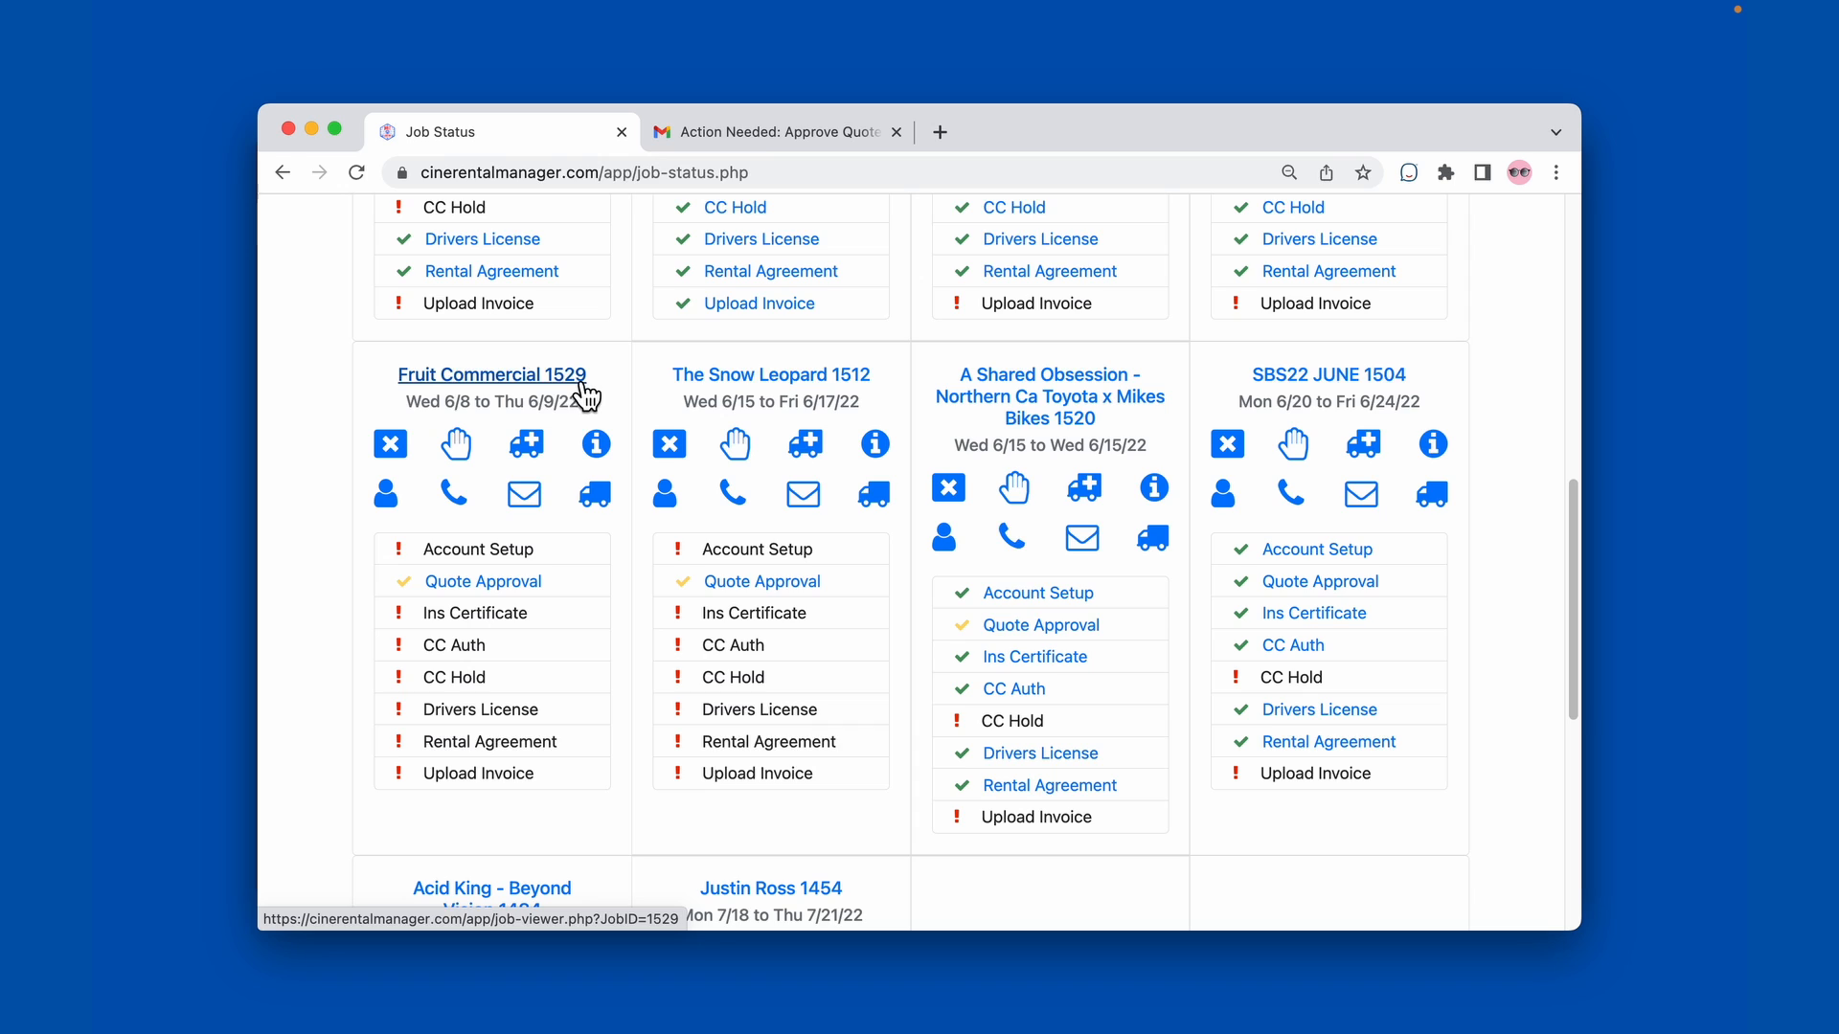
# Step: Switch to Gmail, review the Fruit Commercial quote email and follow its approval link to the client's information page
pyautogui.click(730, 136)
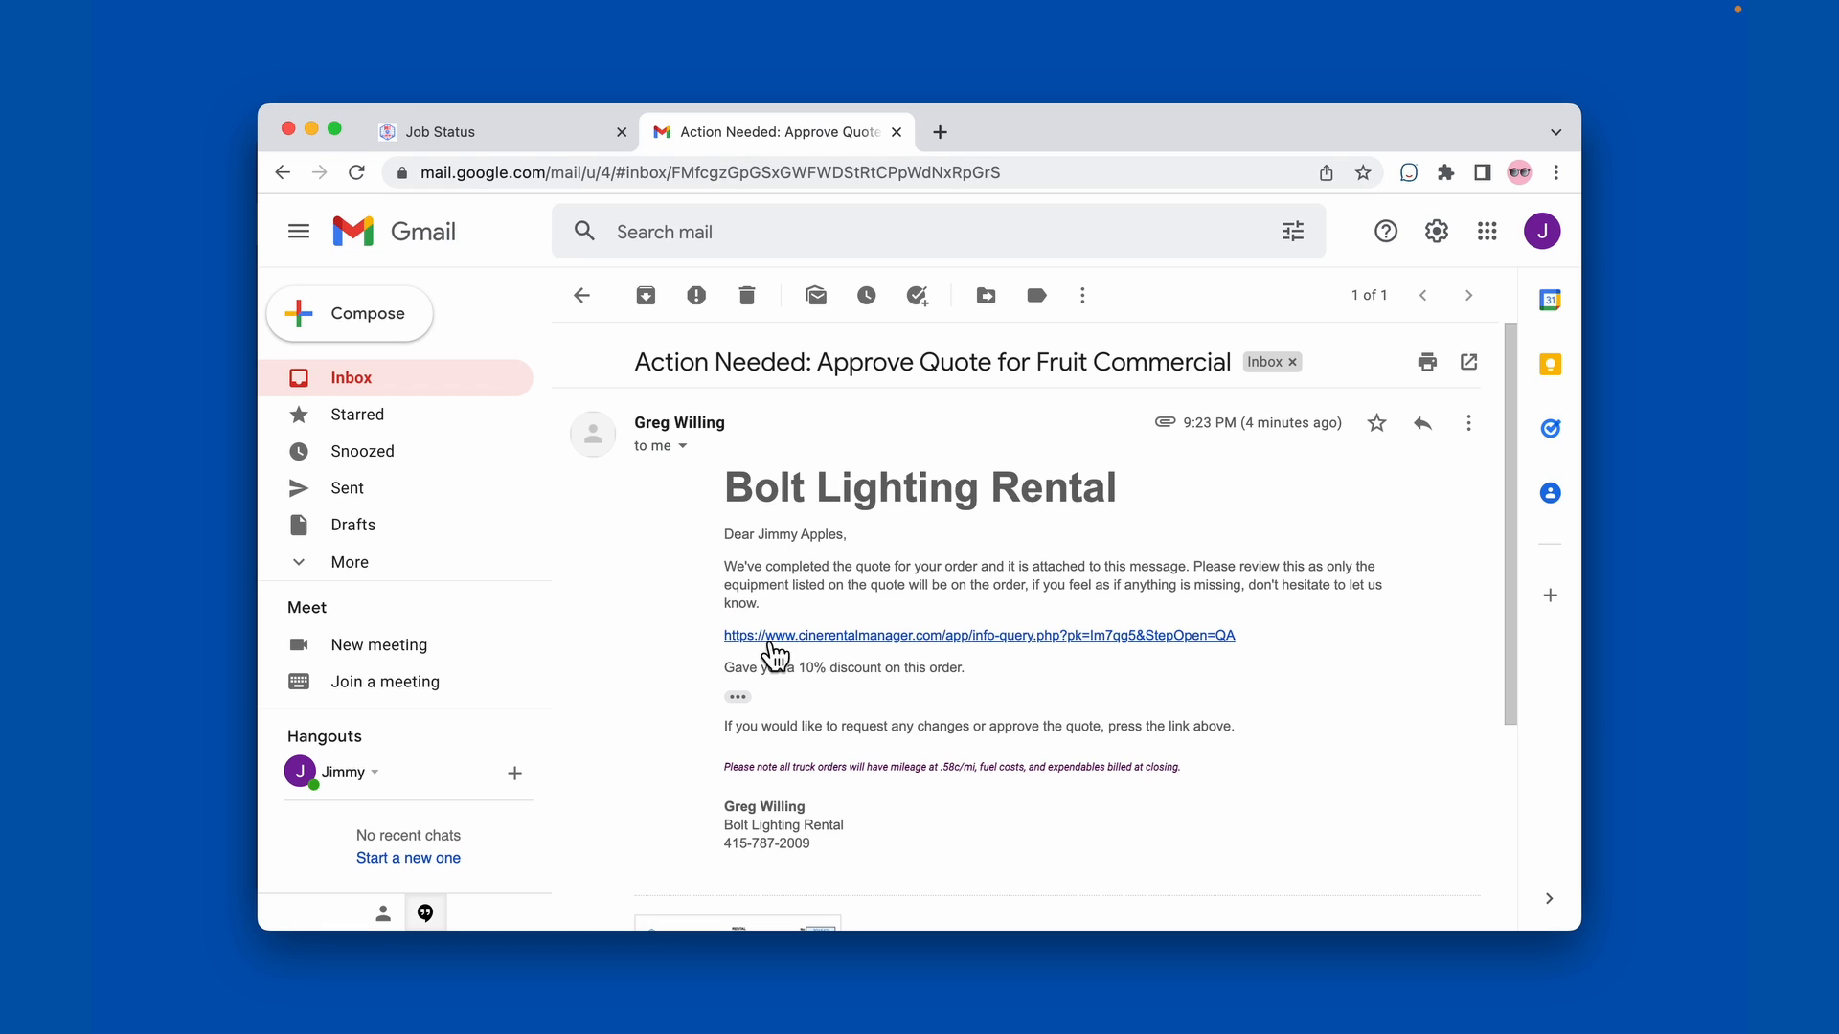
pyautogui.scroll(-5, 757, 771)
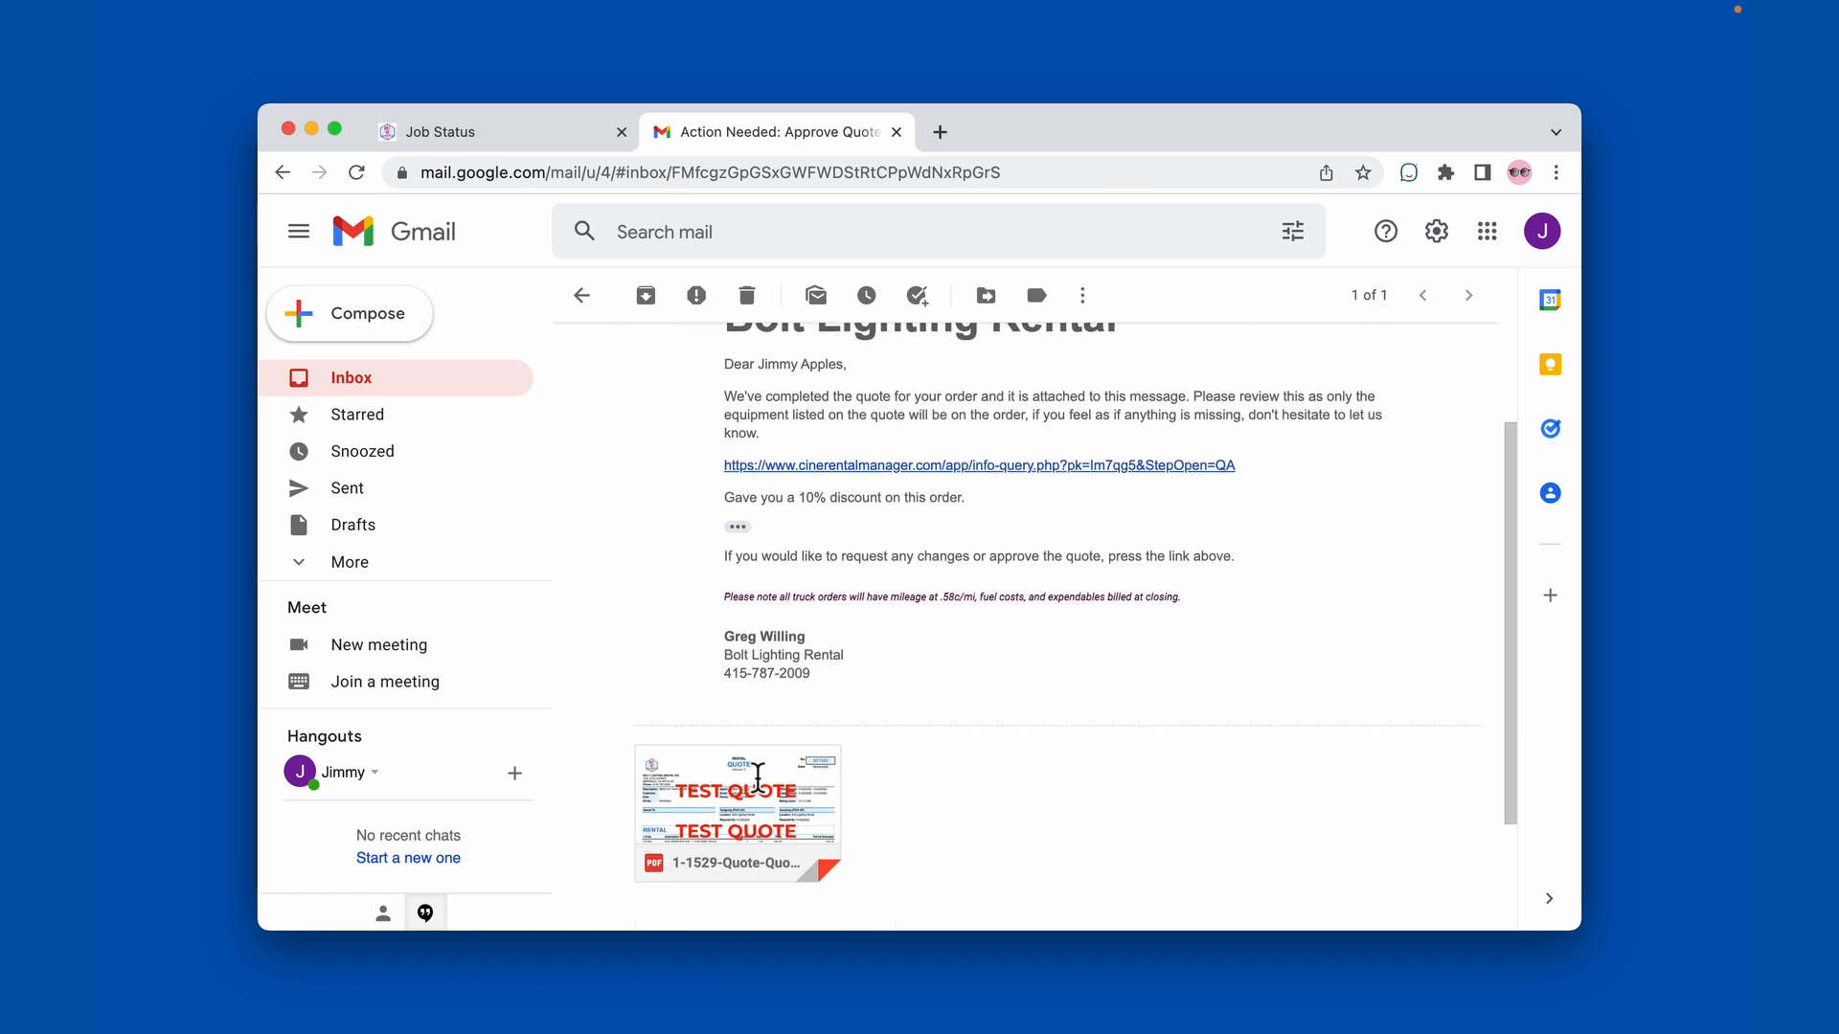
pyautogui.scroll(5, 980, 776)
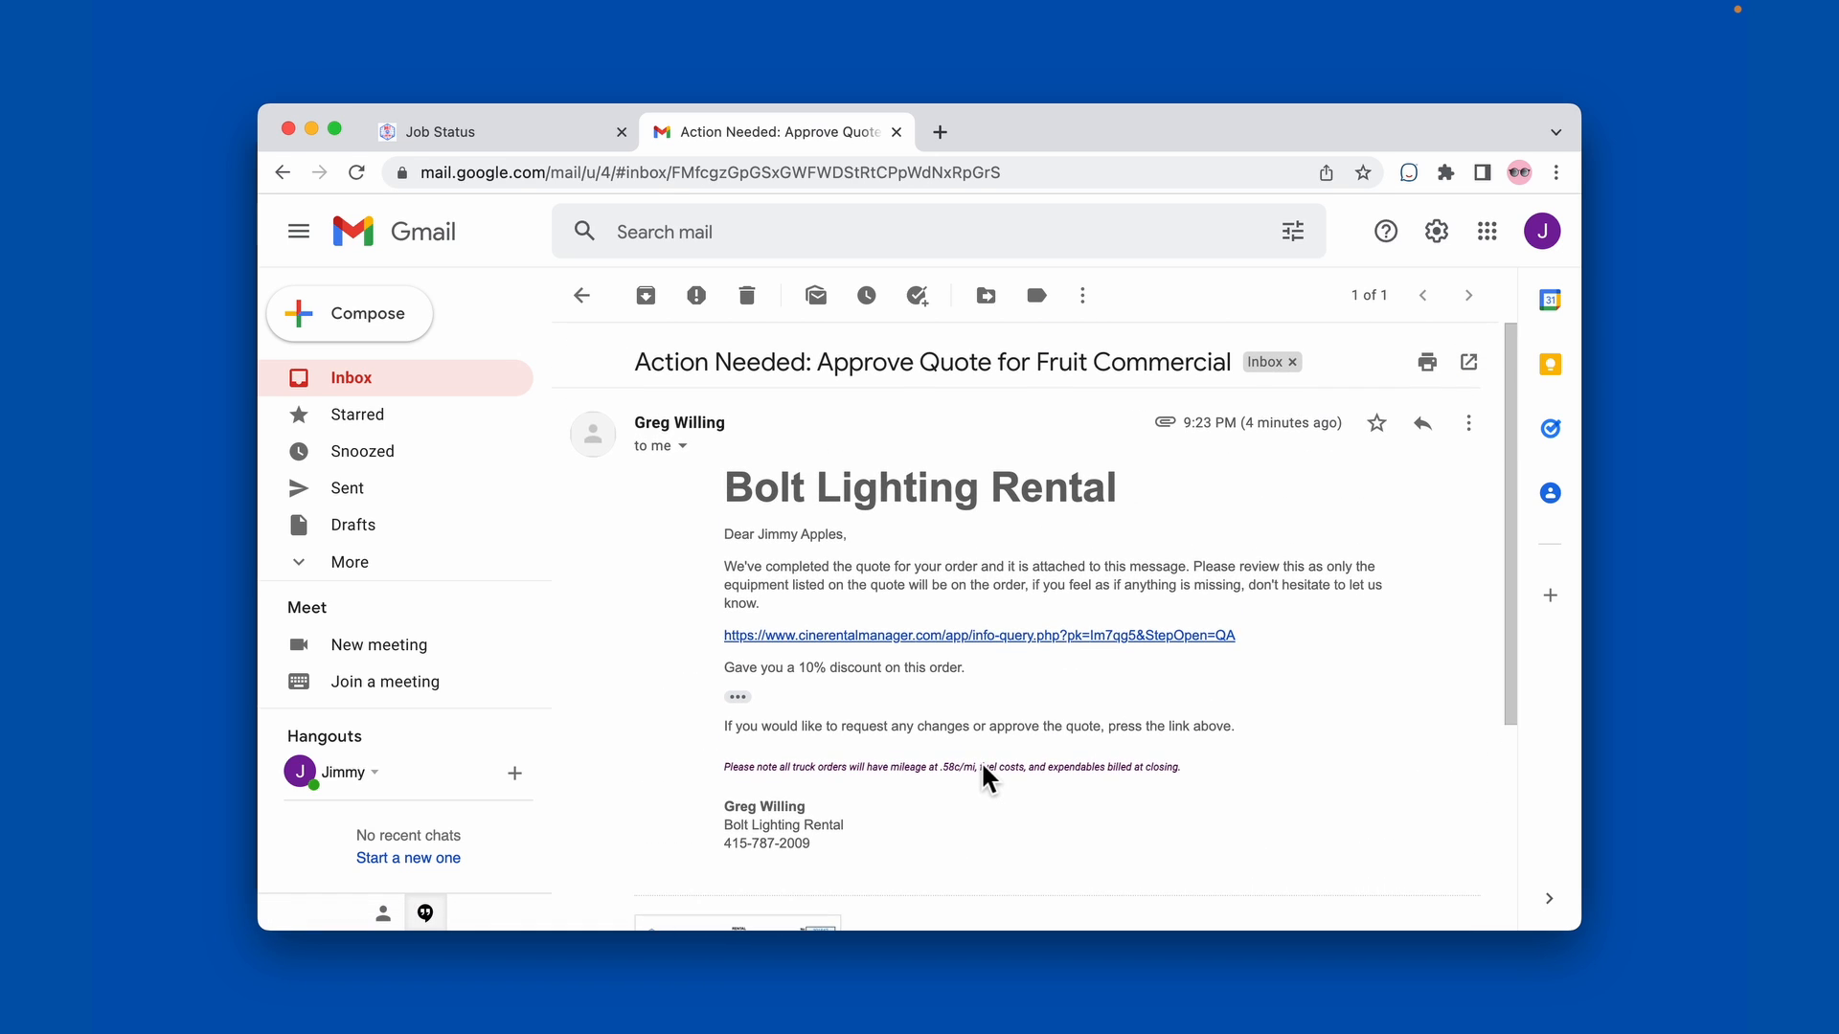
pyautogui.click(956, 635)
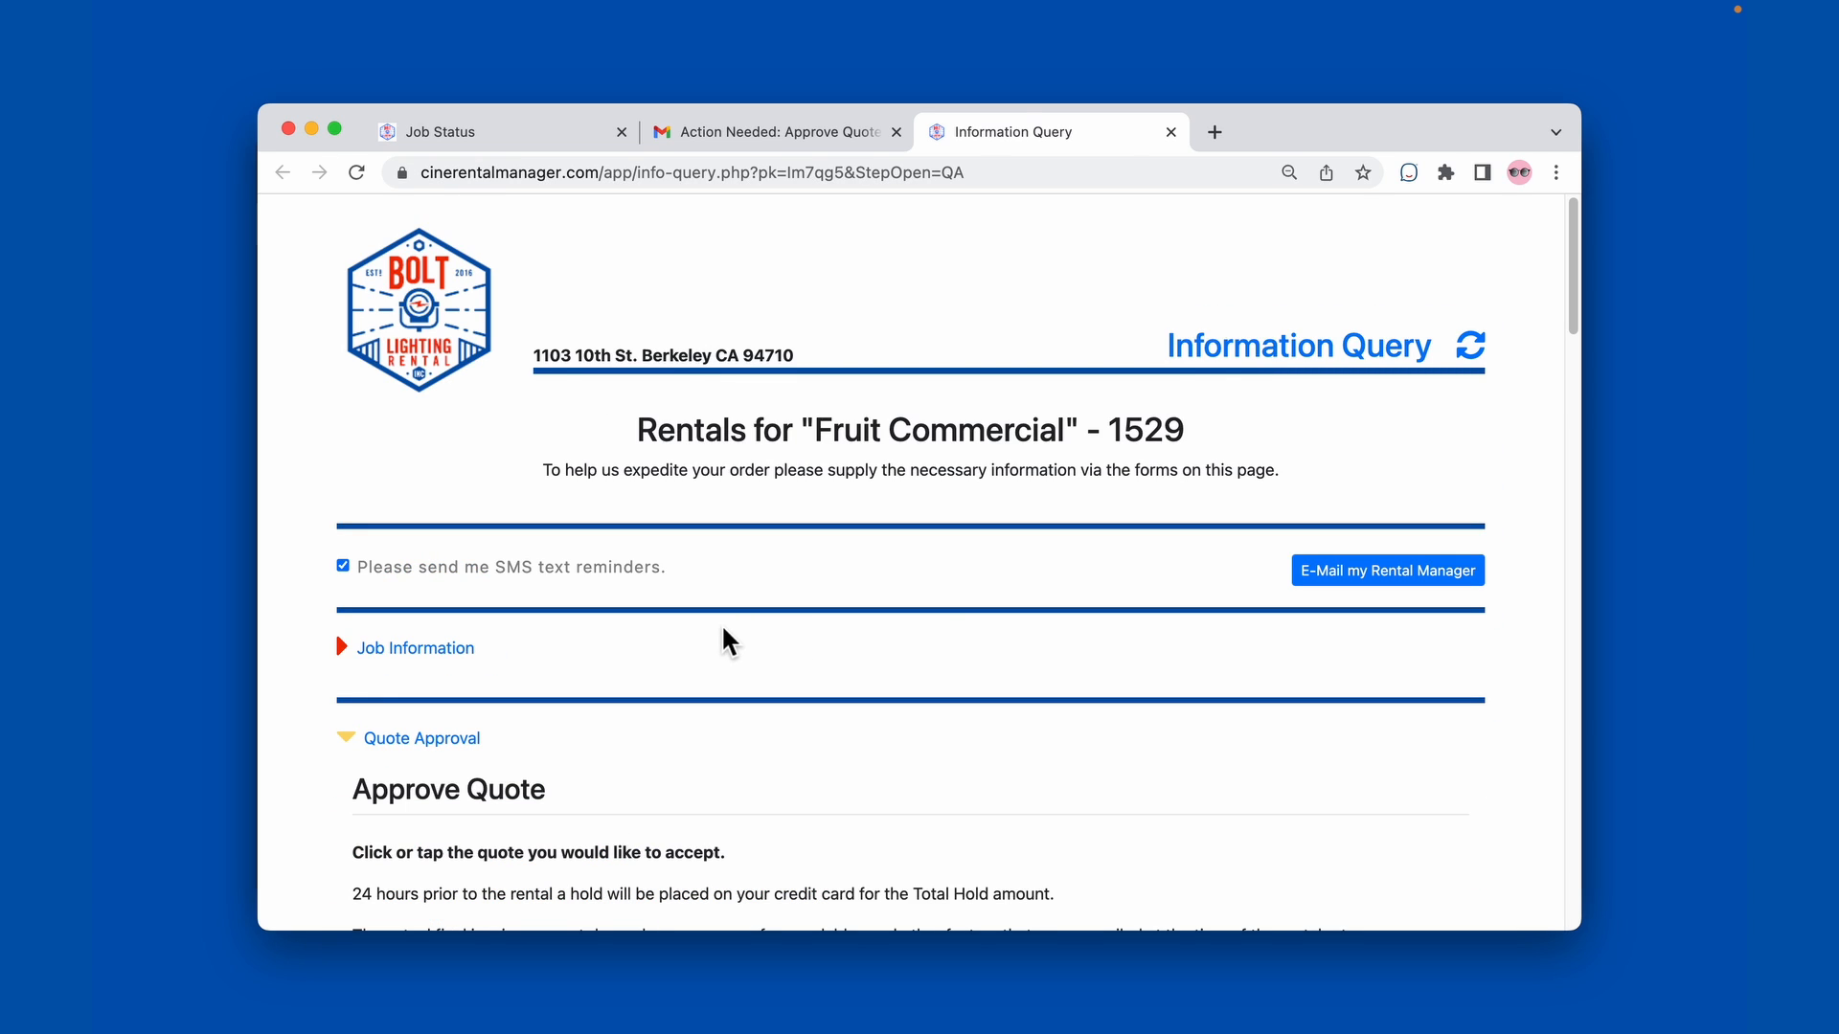
# Step: View the PDF of Quote #Rev: 1 from the quote history, then close it
pyautogui.scroll(-5, 723, 640)
pyautogui.scroll(-5, 499, 678)
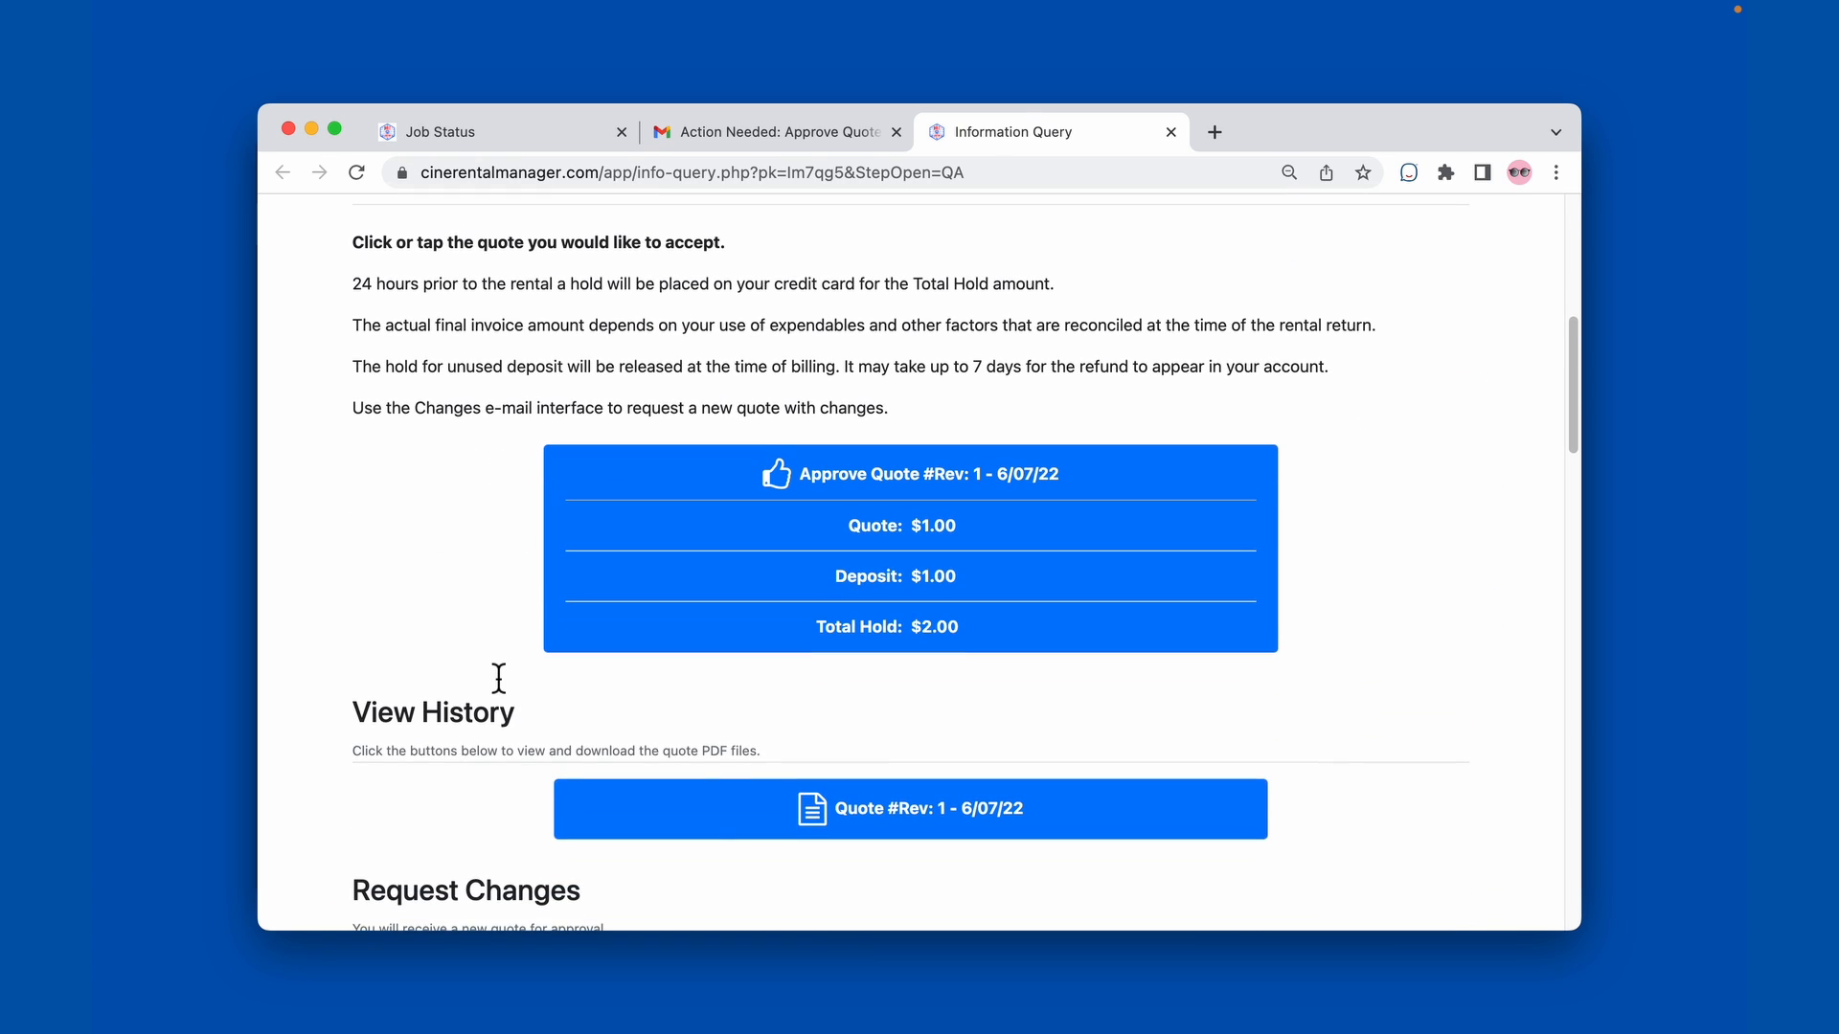
pyautogui.click(733, 824)
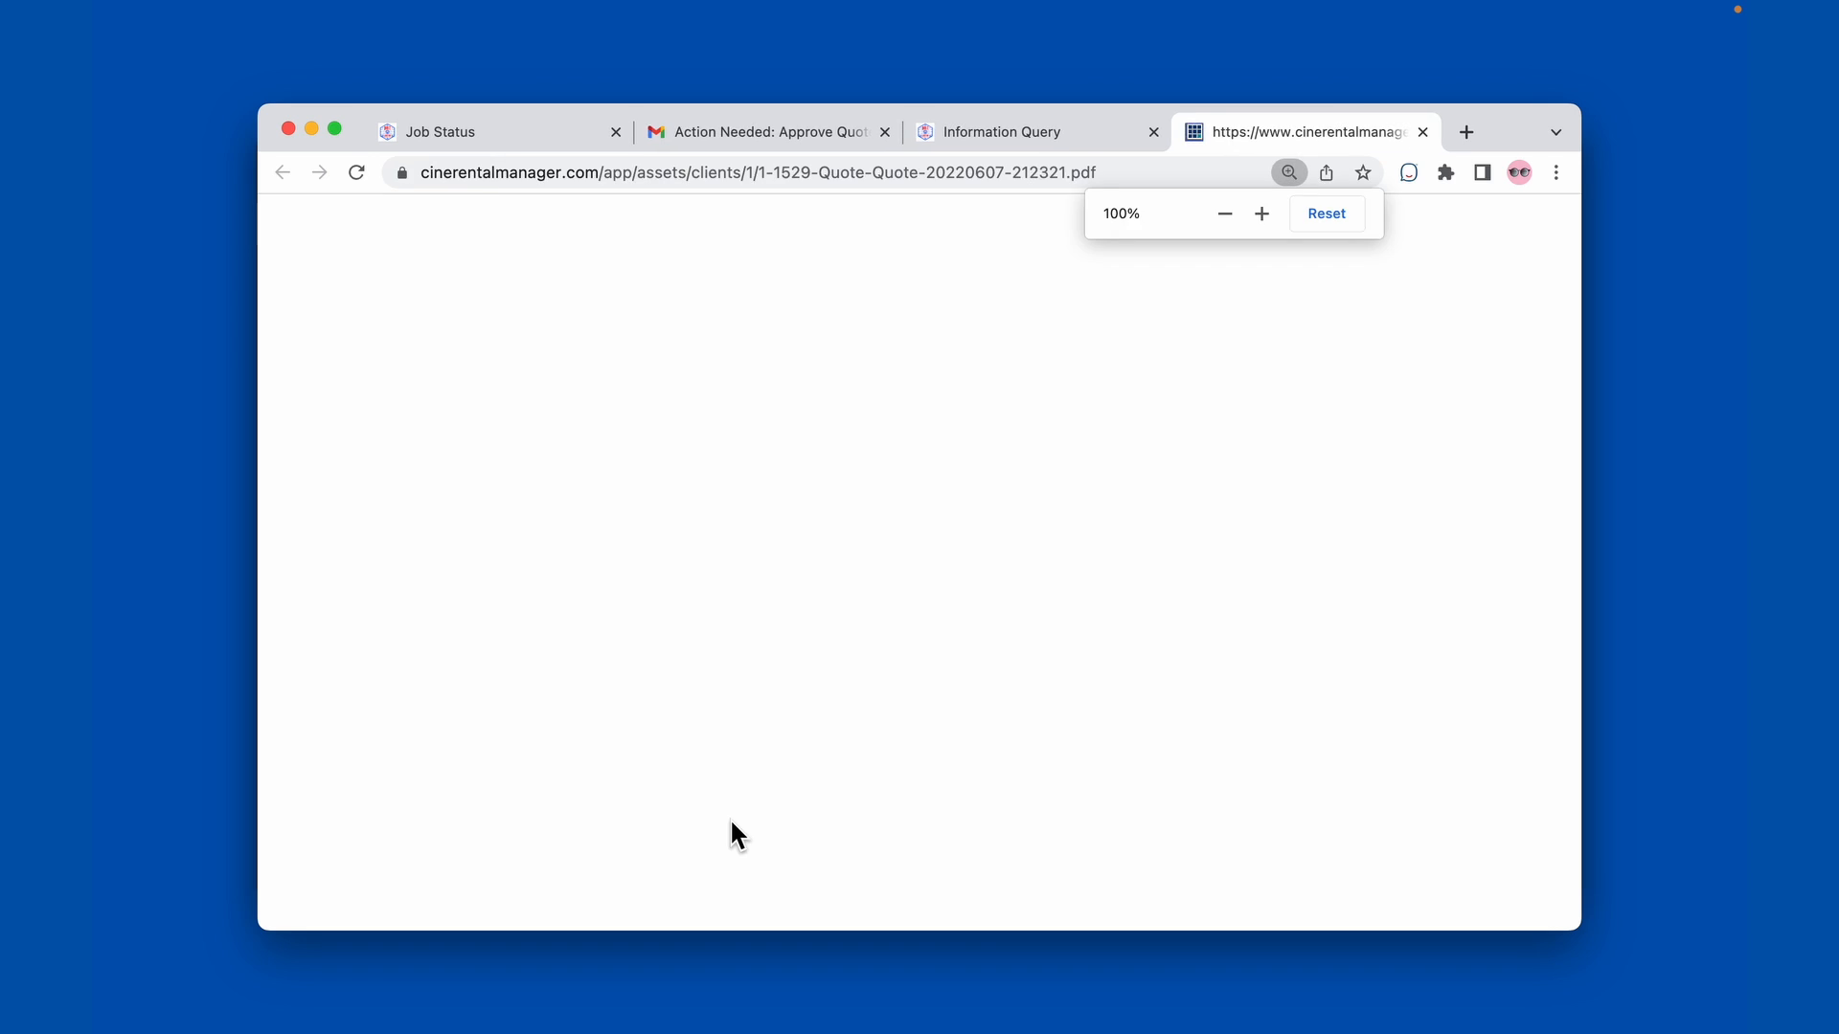
pyautogui.scroll(-4, 873, 493)
pyautogui.scroll(4, 873, 494)
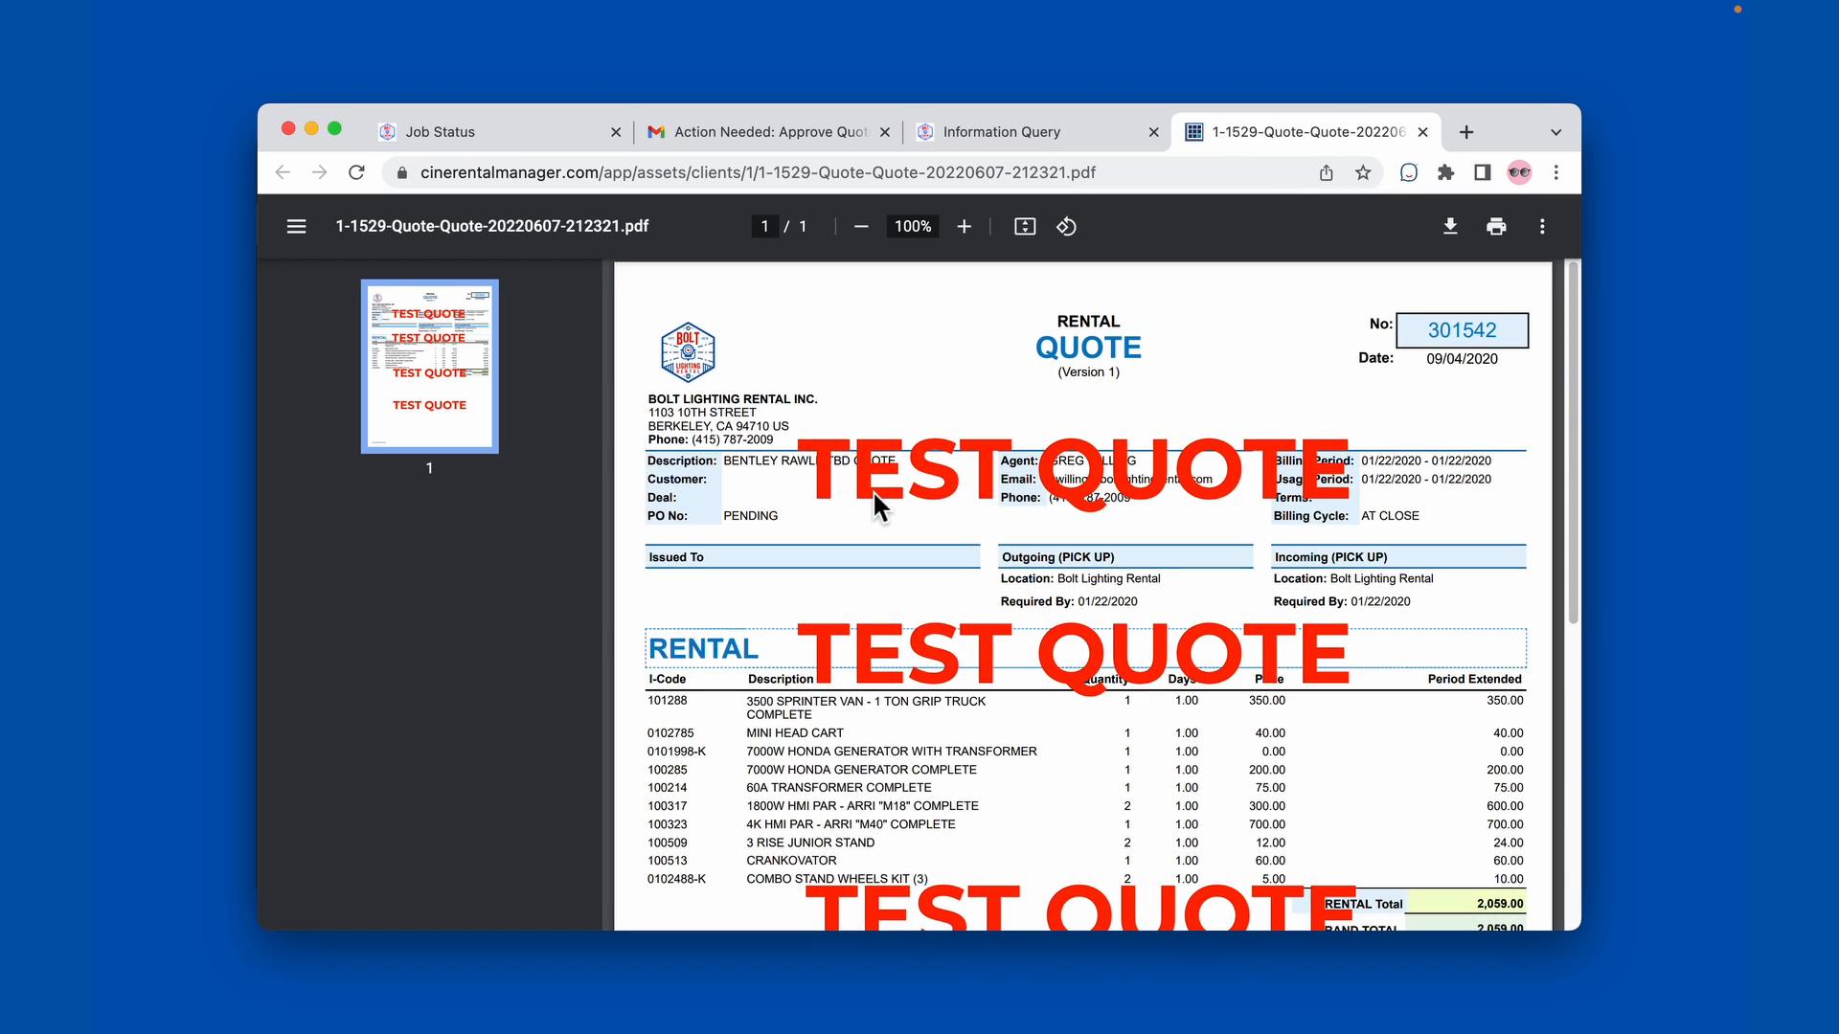
pyautogui.press('super+w')
# Step: Approve Quote #Rev: 1 for Fruit Commercial and dismiss the thank-you message
pyautogui.click(890, 488)
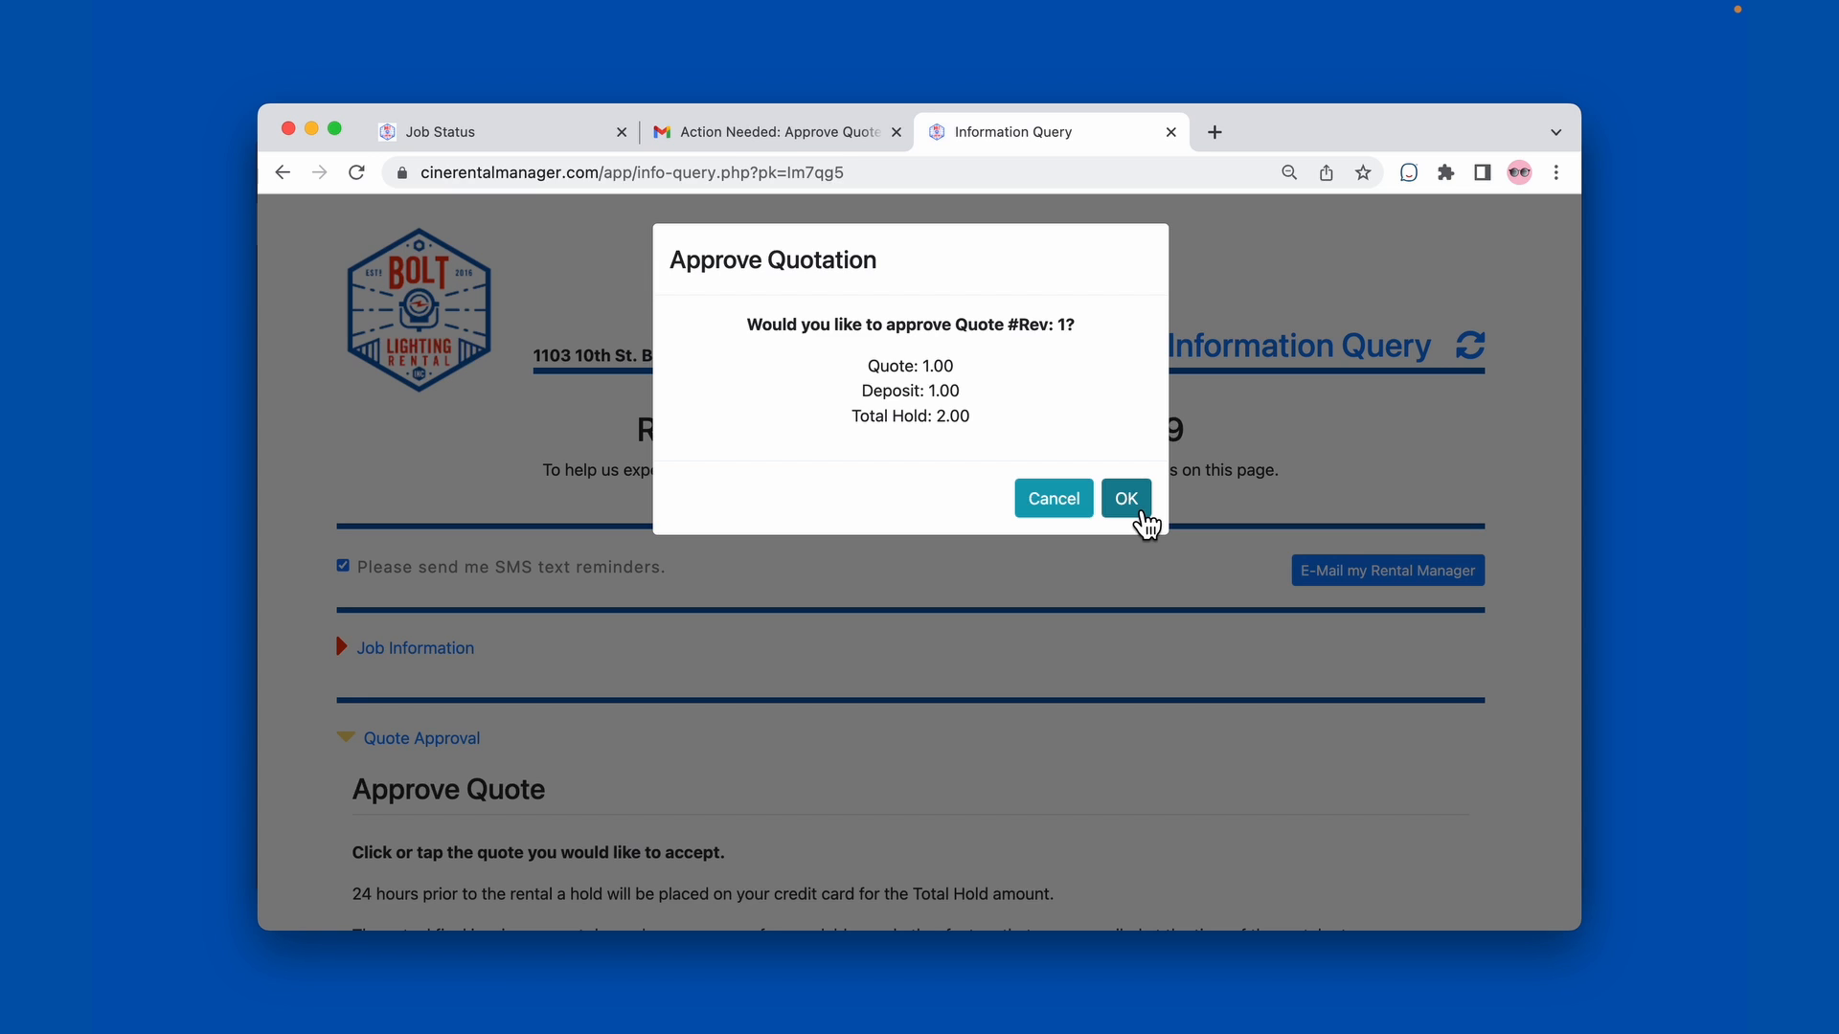
pyautogui.click(1142, 515)
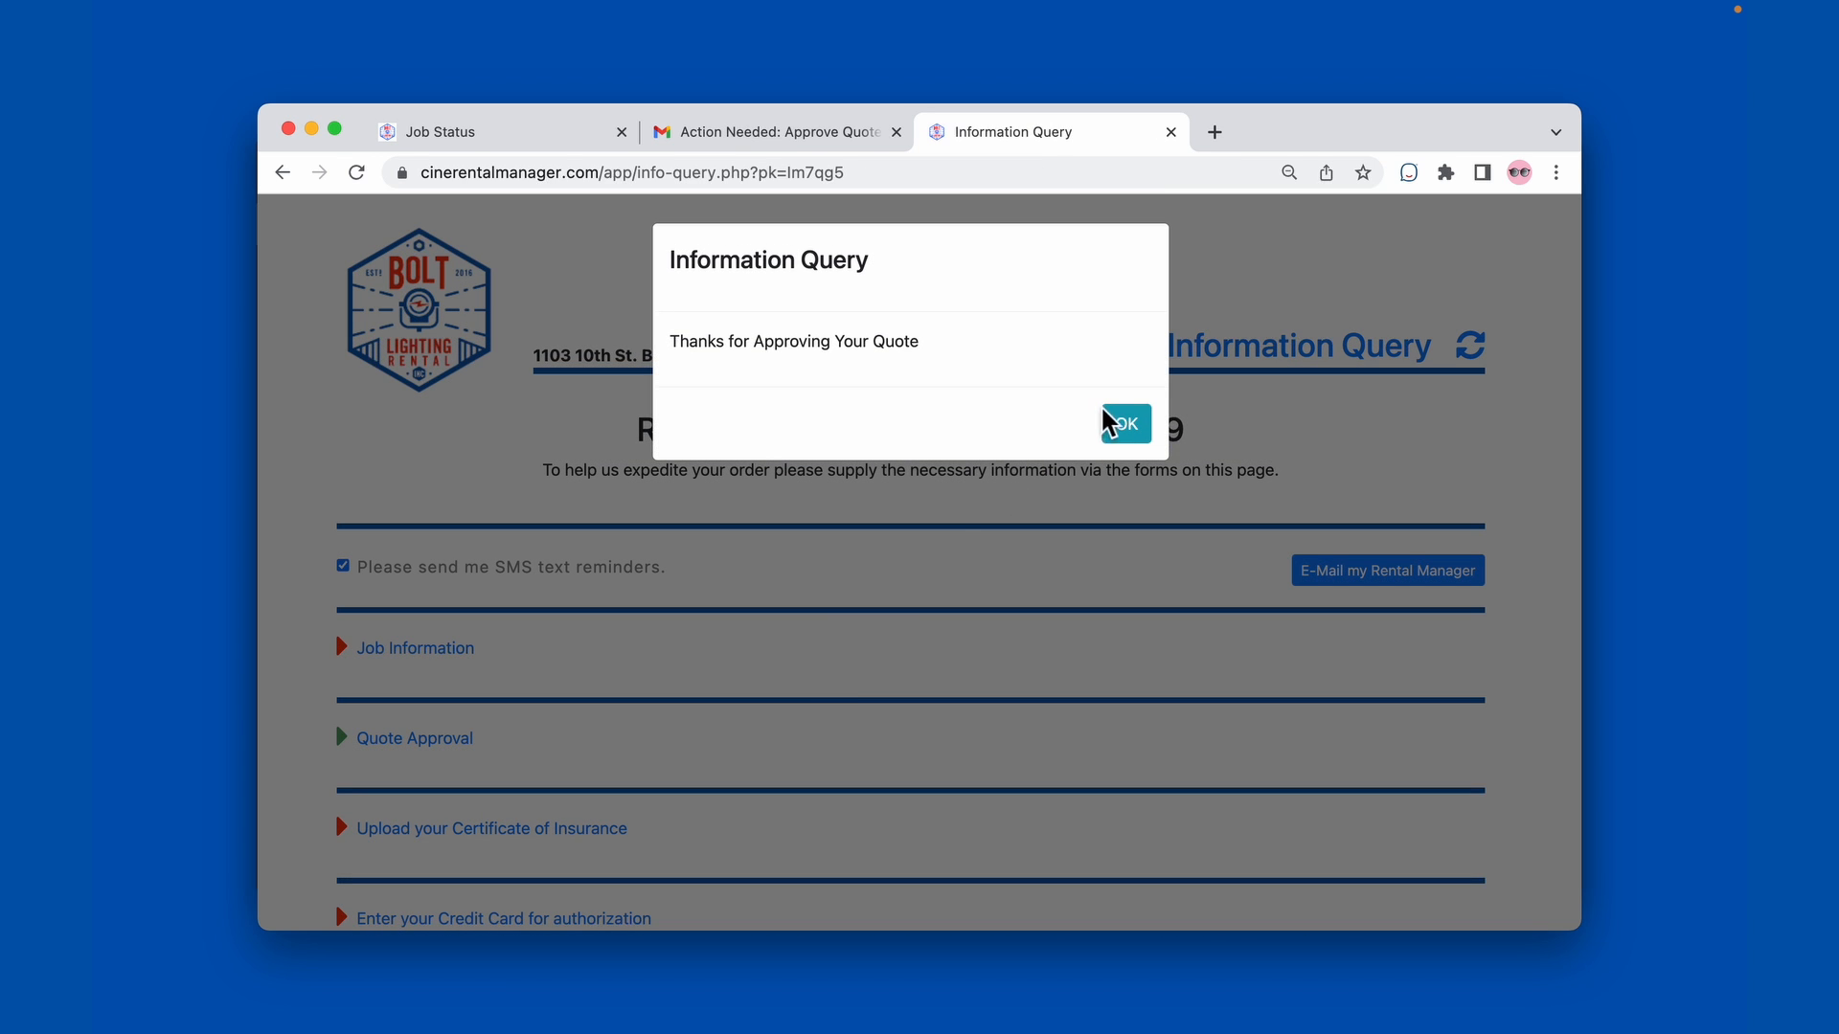
pyautogui.click(1123, 426)
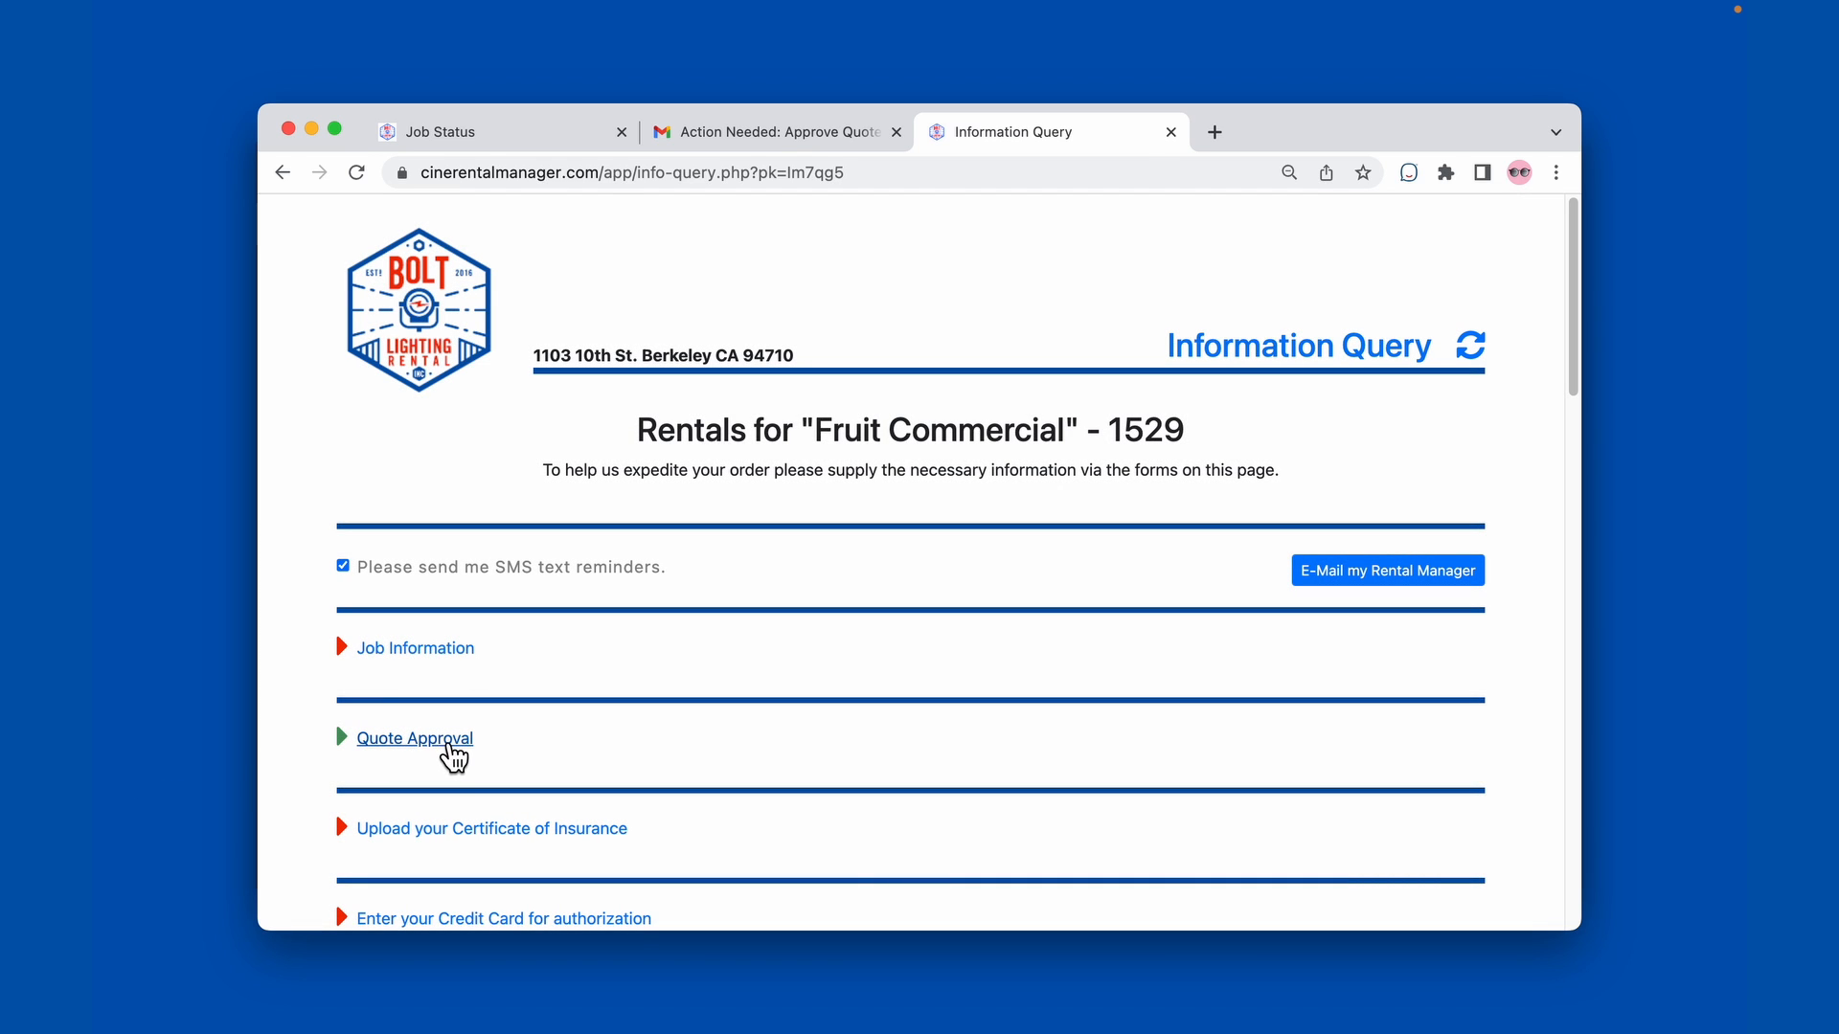
# Step: Expand the Job Information section and review its job, production company, contact and rental date fields
pyautogui.scroll(-5, 313, 713)
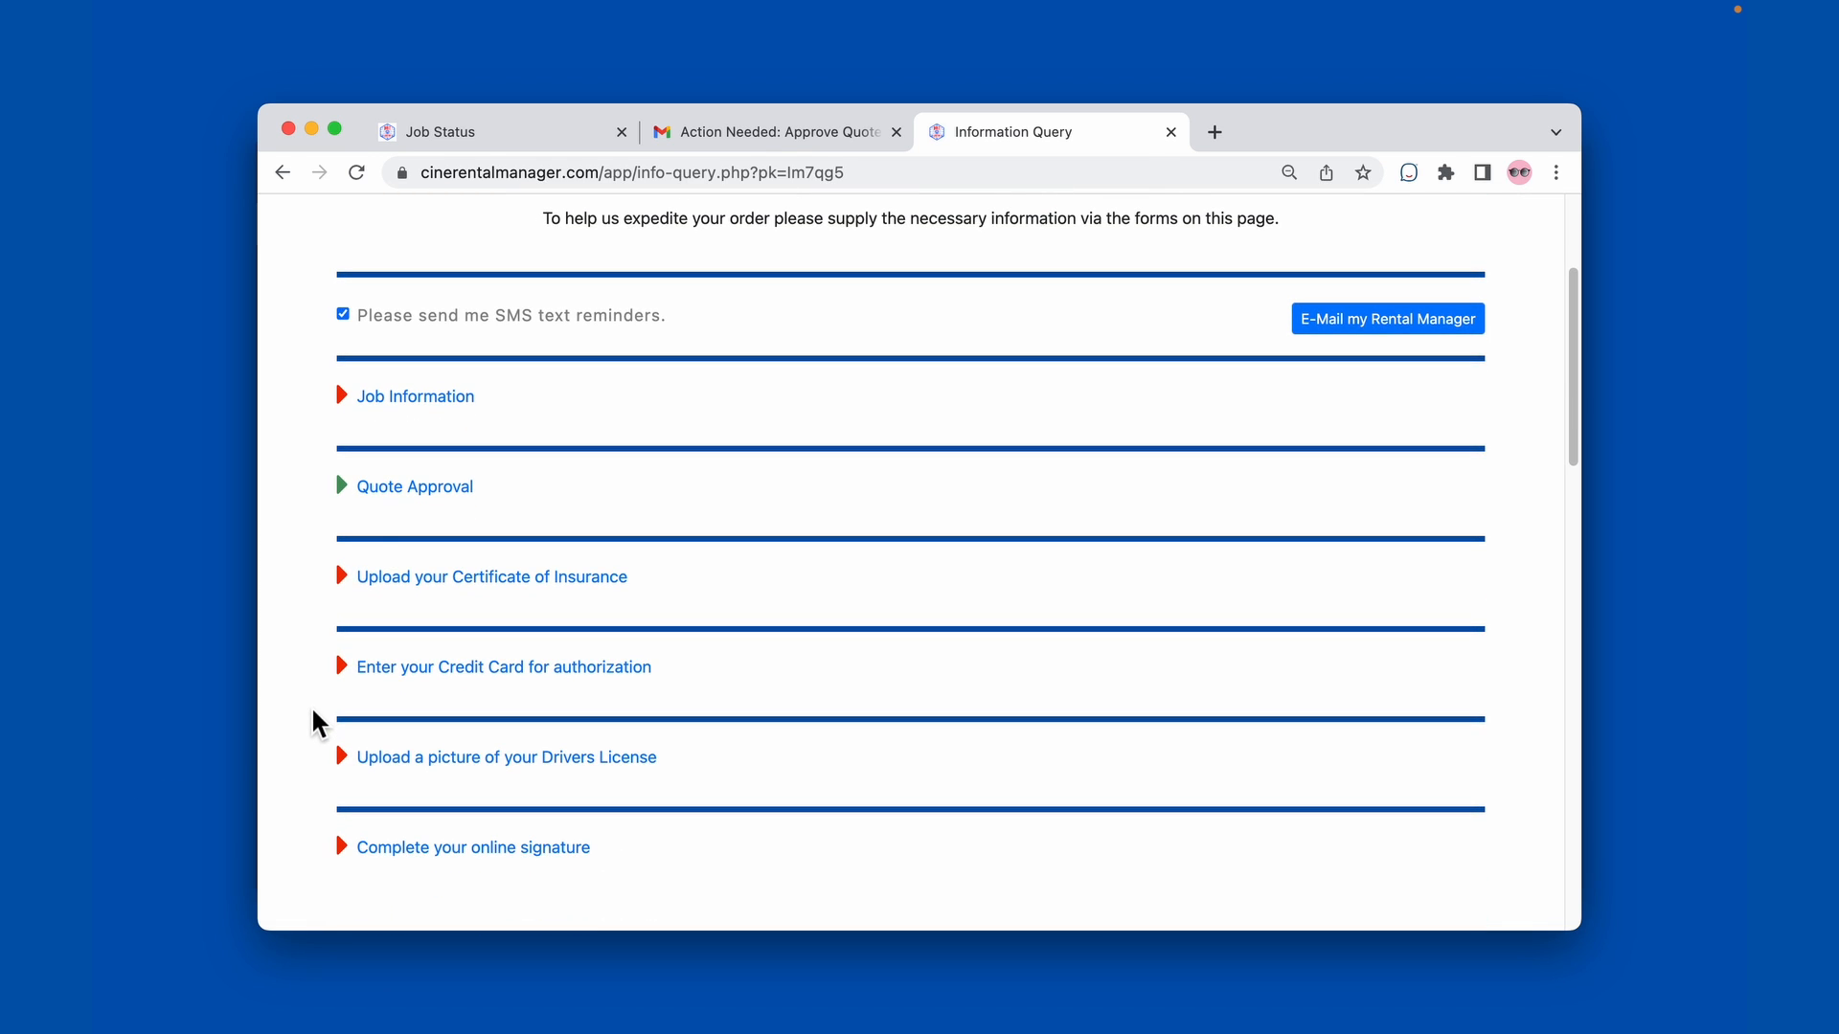
pyautogui.click(421, 398)
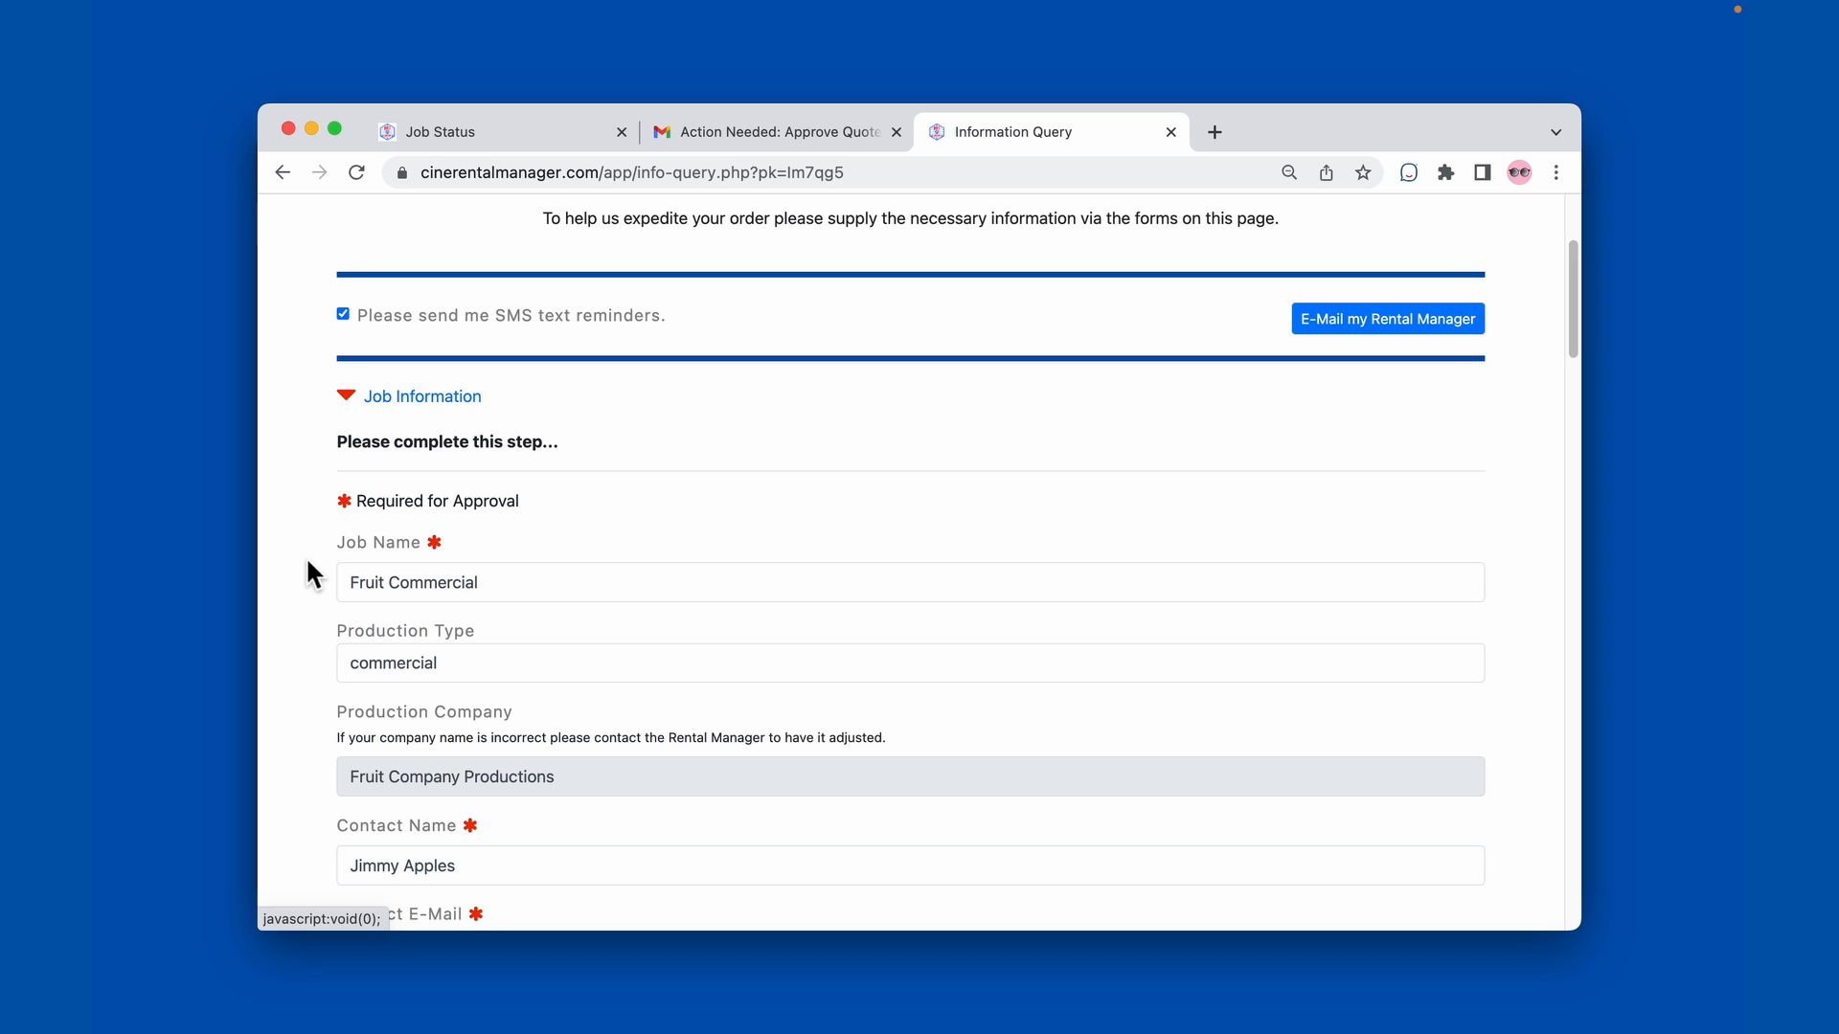
pyautogui.scroll(-5, 306, 565)
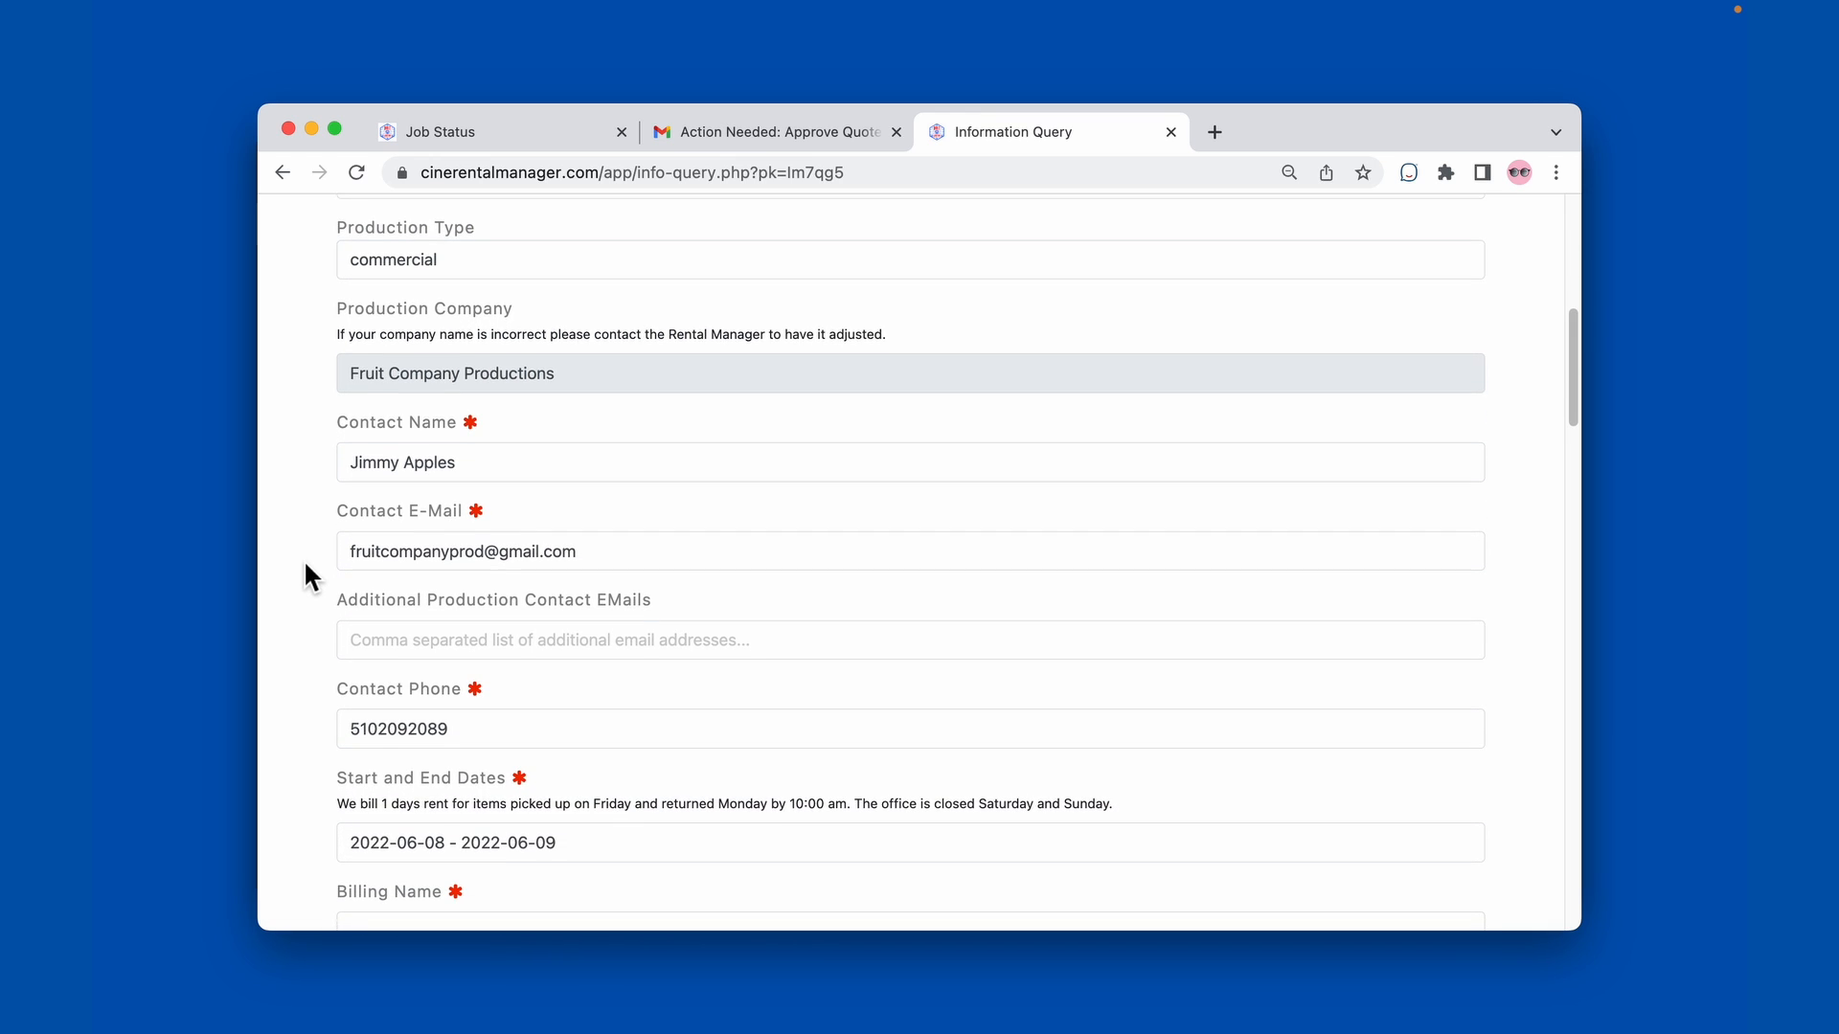
pyautogui.scroll(-2, 304, 565)
pyautogui.scroll(2, 305, 565)
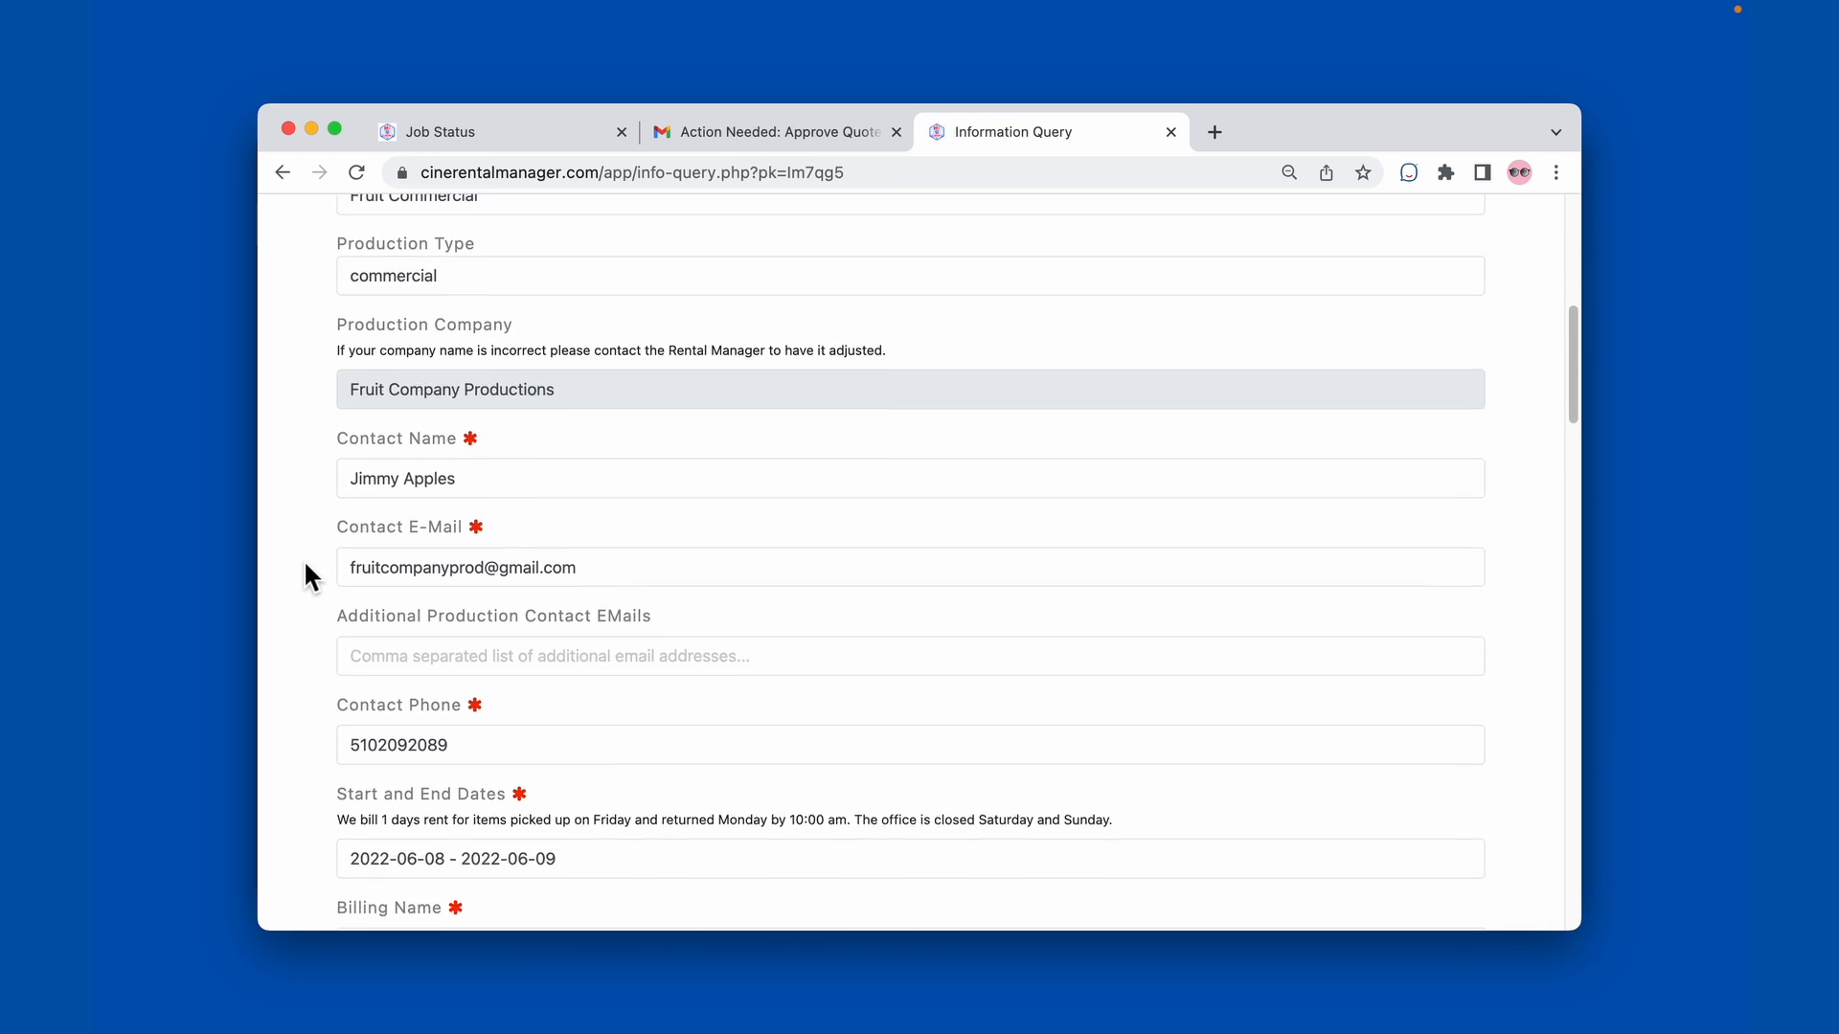
pyautogui.scroll(5, 302, 567)
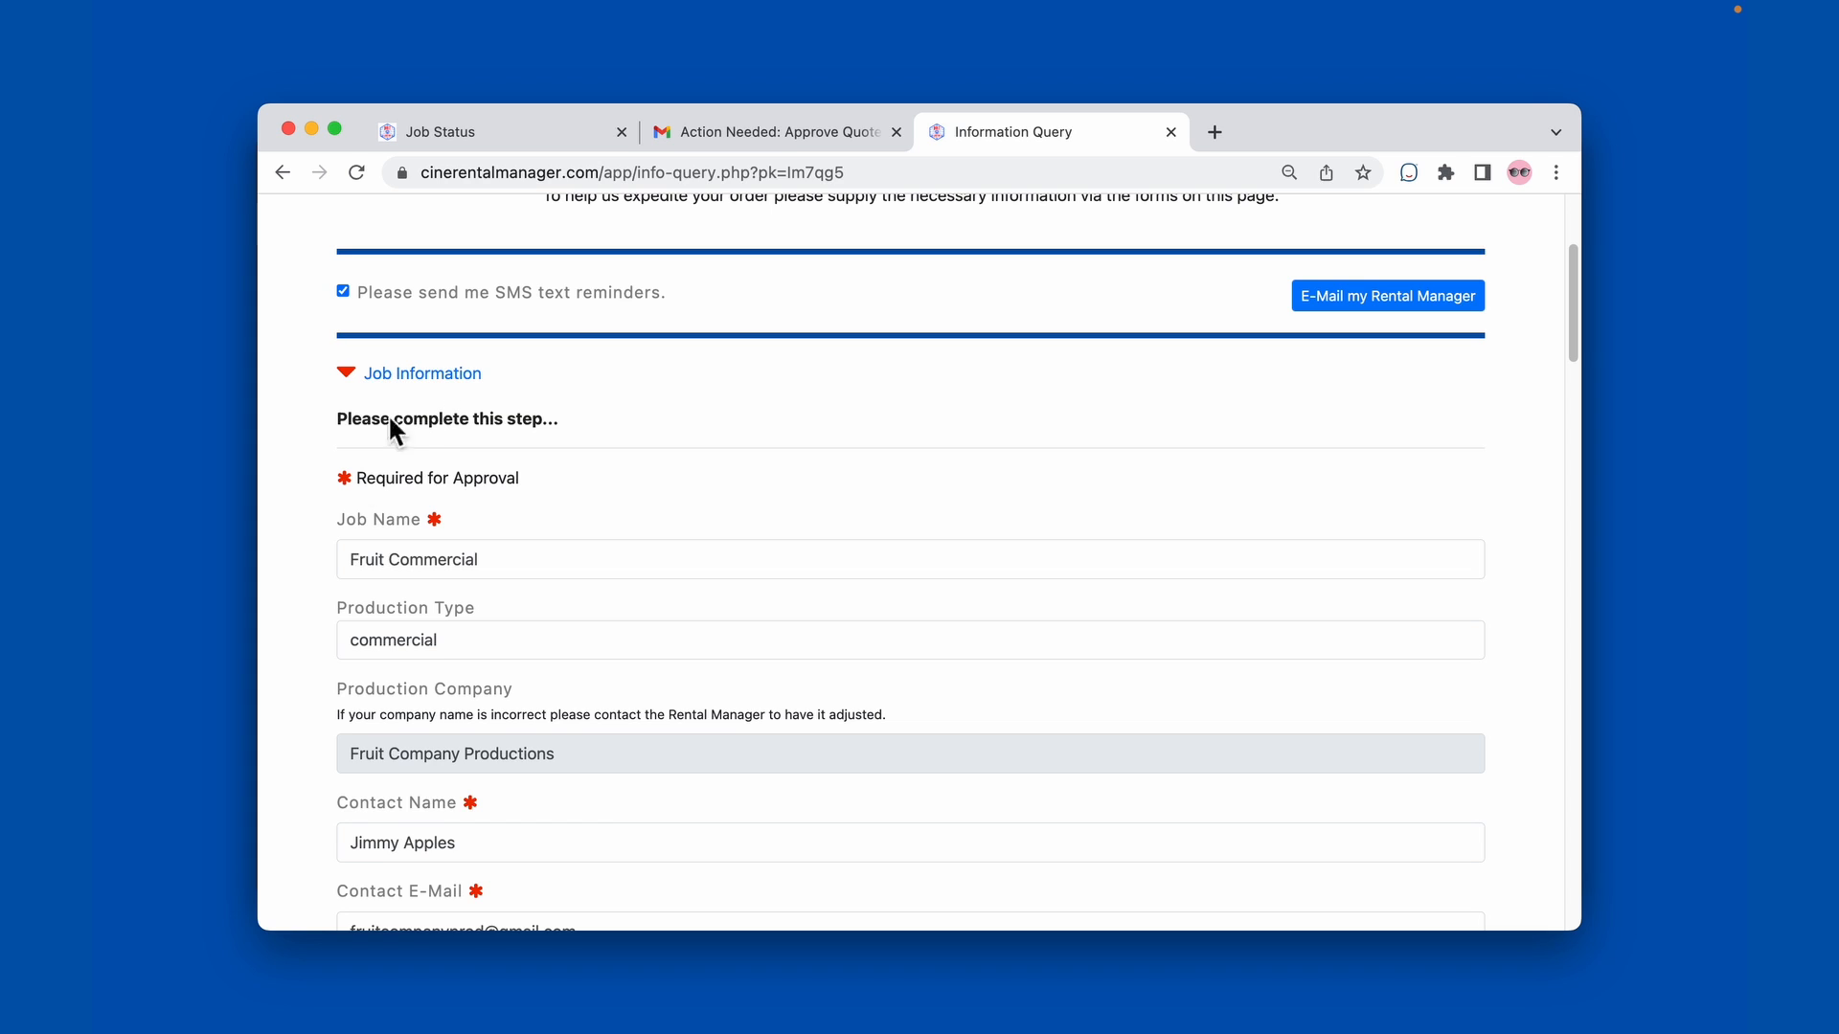
pyautogui.scroll(-3, 328, 647)
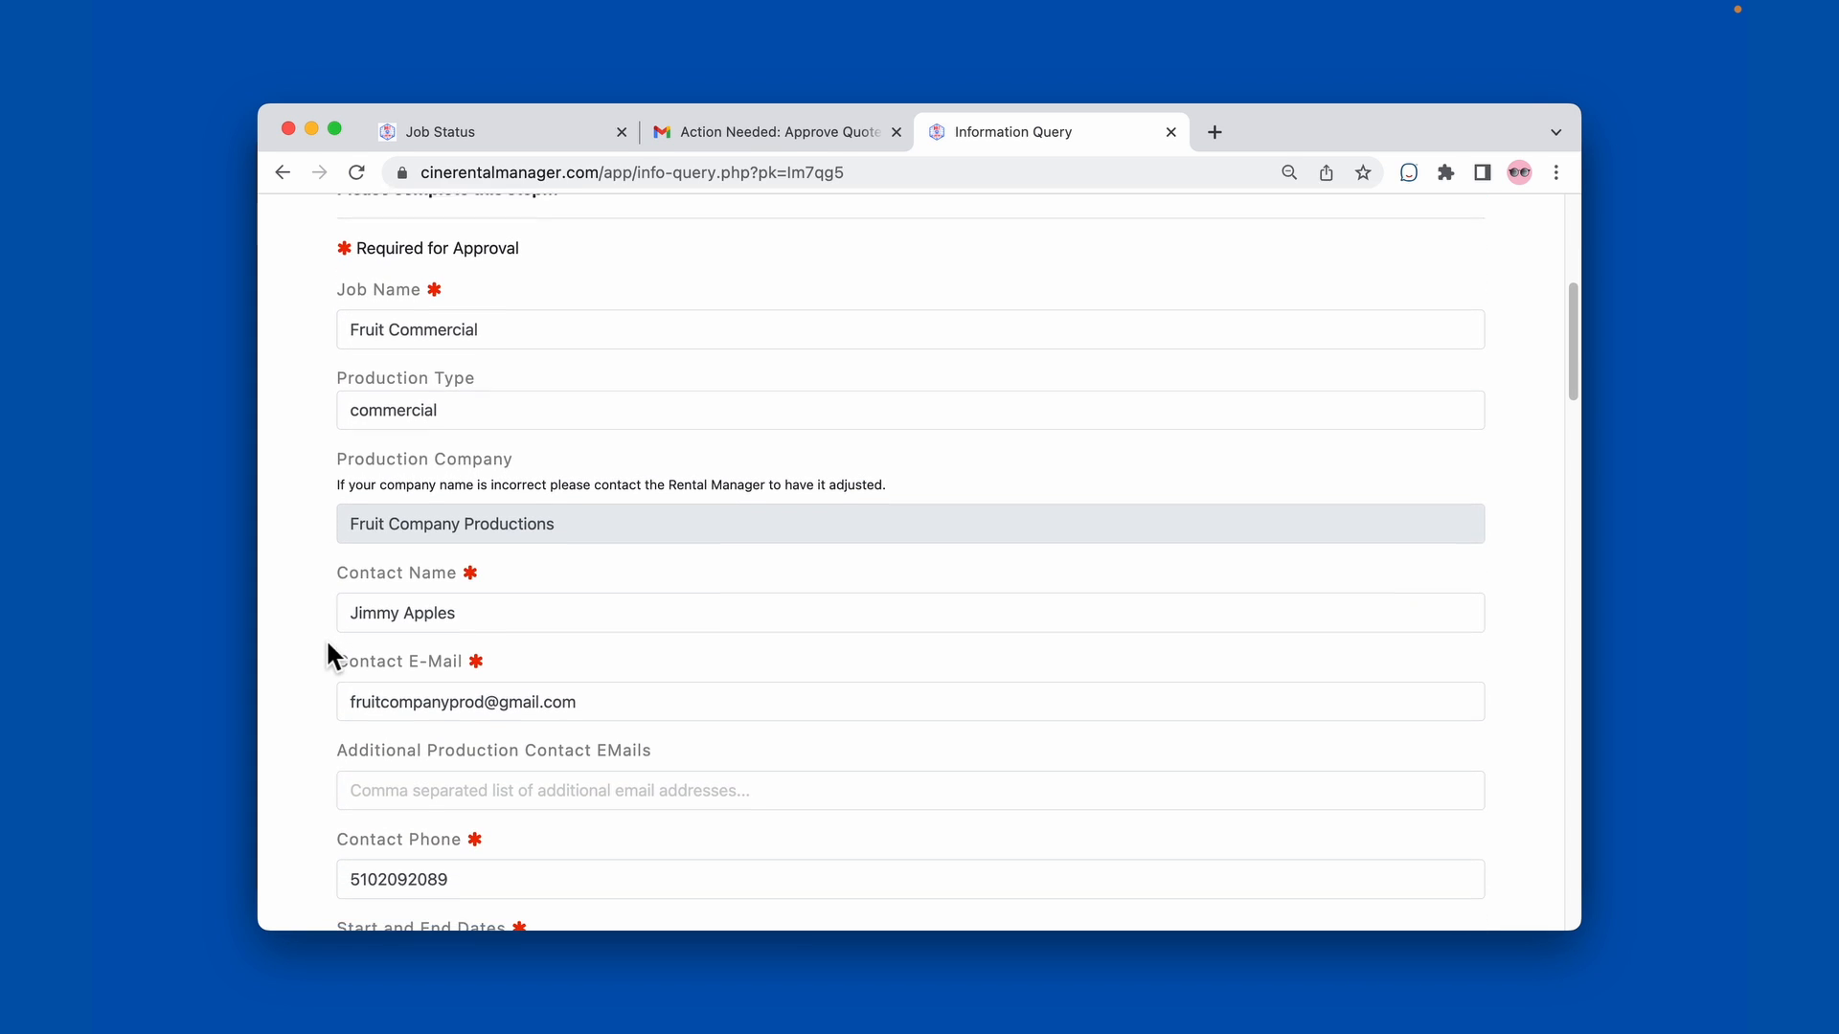
pyautogui.scroll(-2, 327, 643)
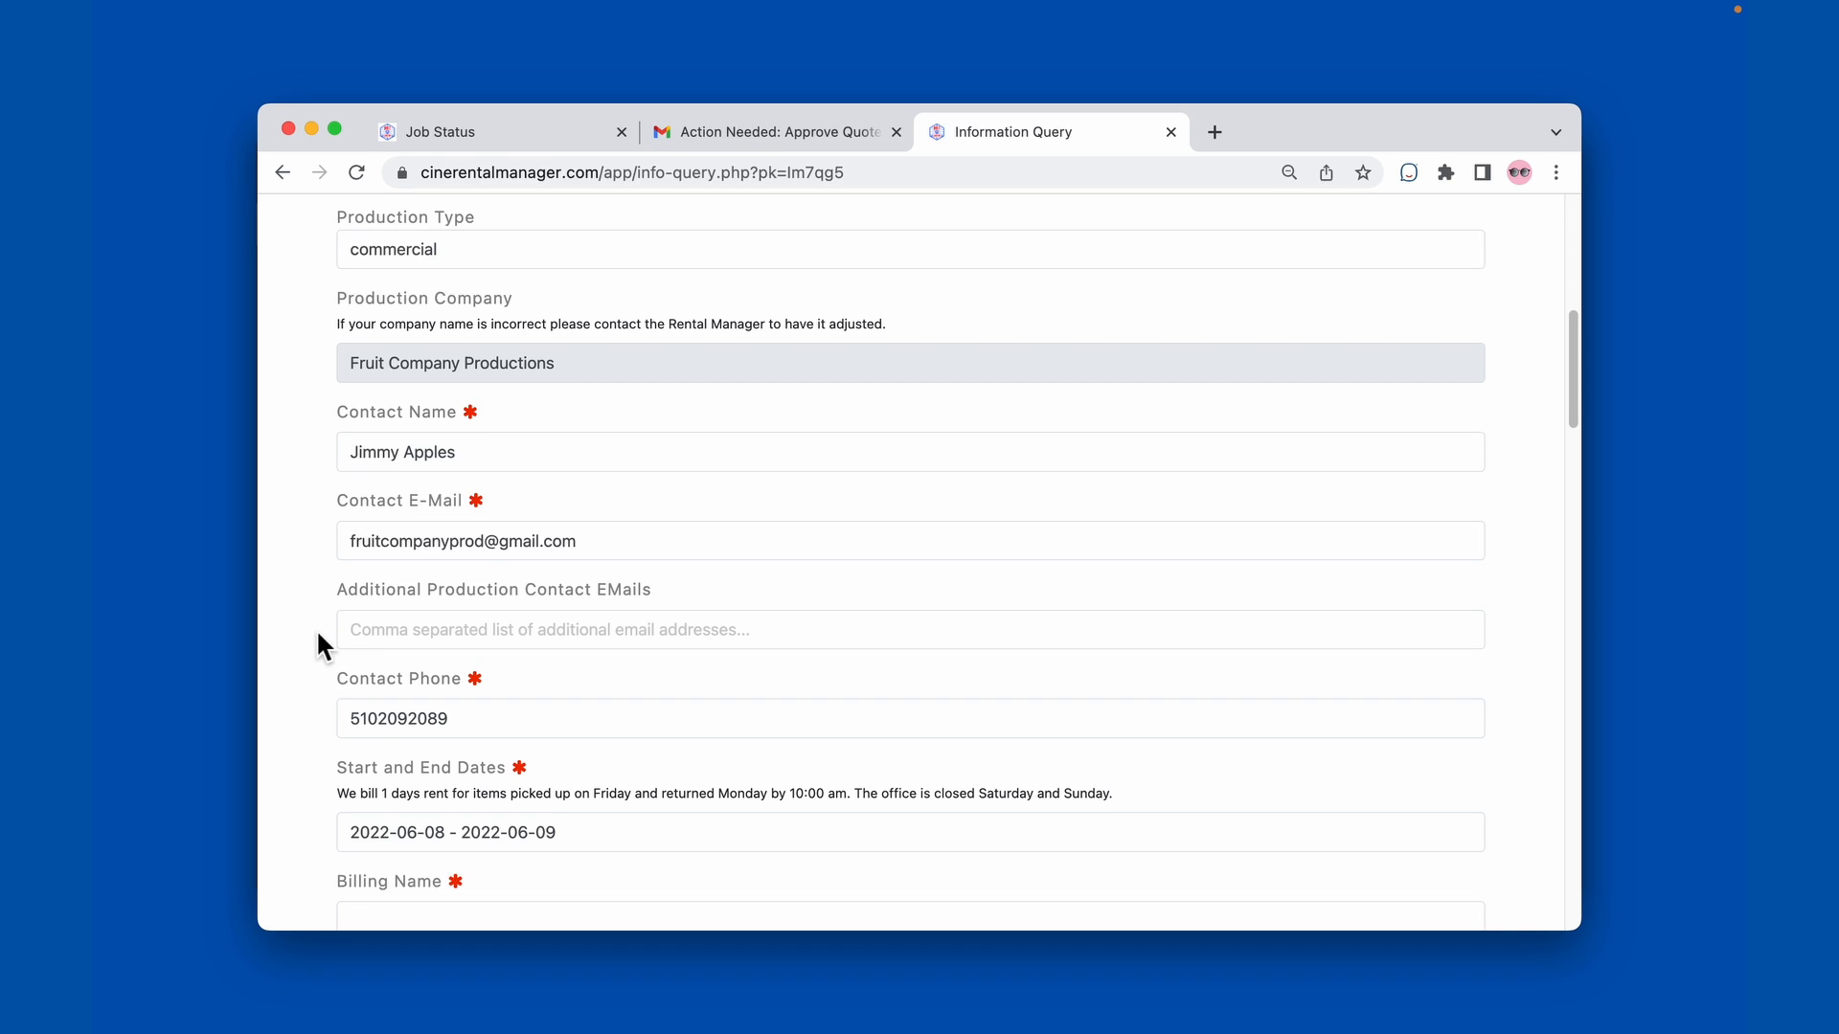
pyautogui.scroll(-1, 318, 635)
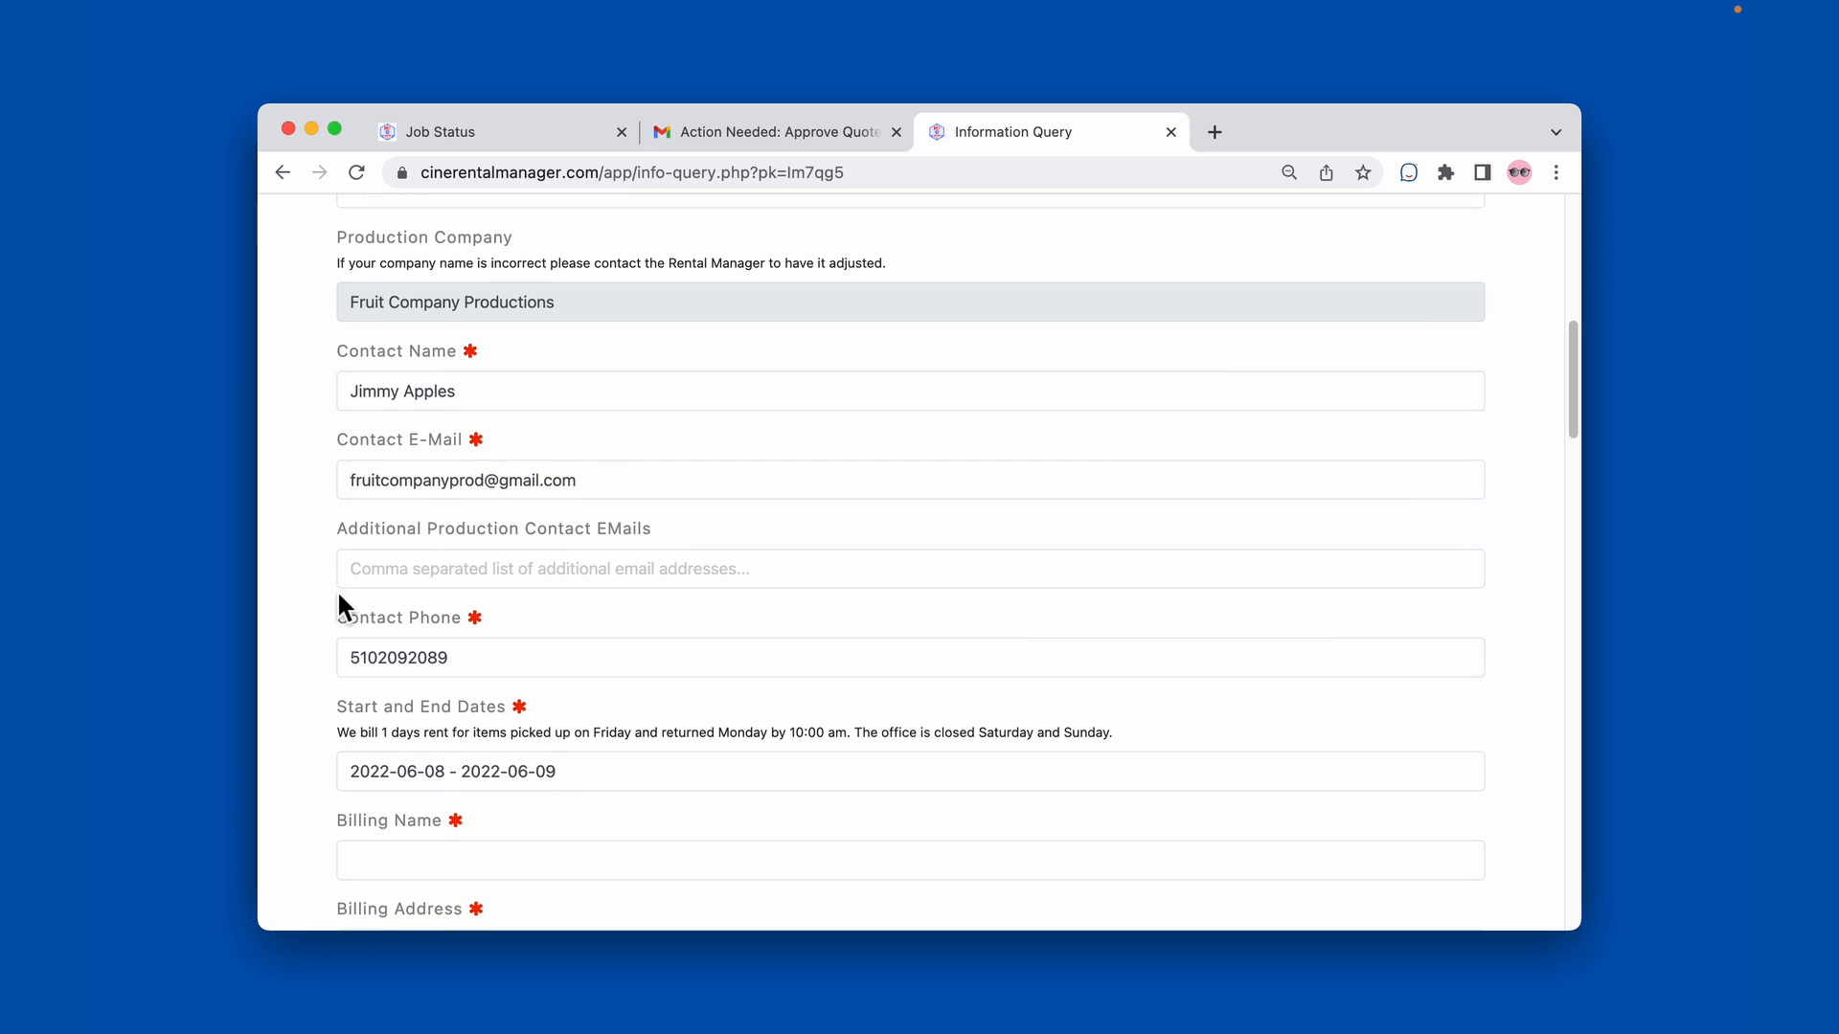
pyautogui.scroll(-1, 336, 592)
pyautogui.scroll(-2, 311, 637)
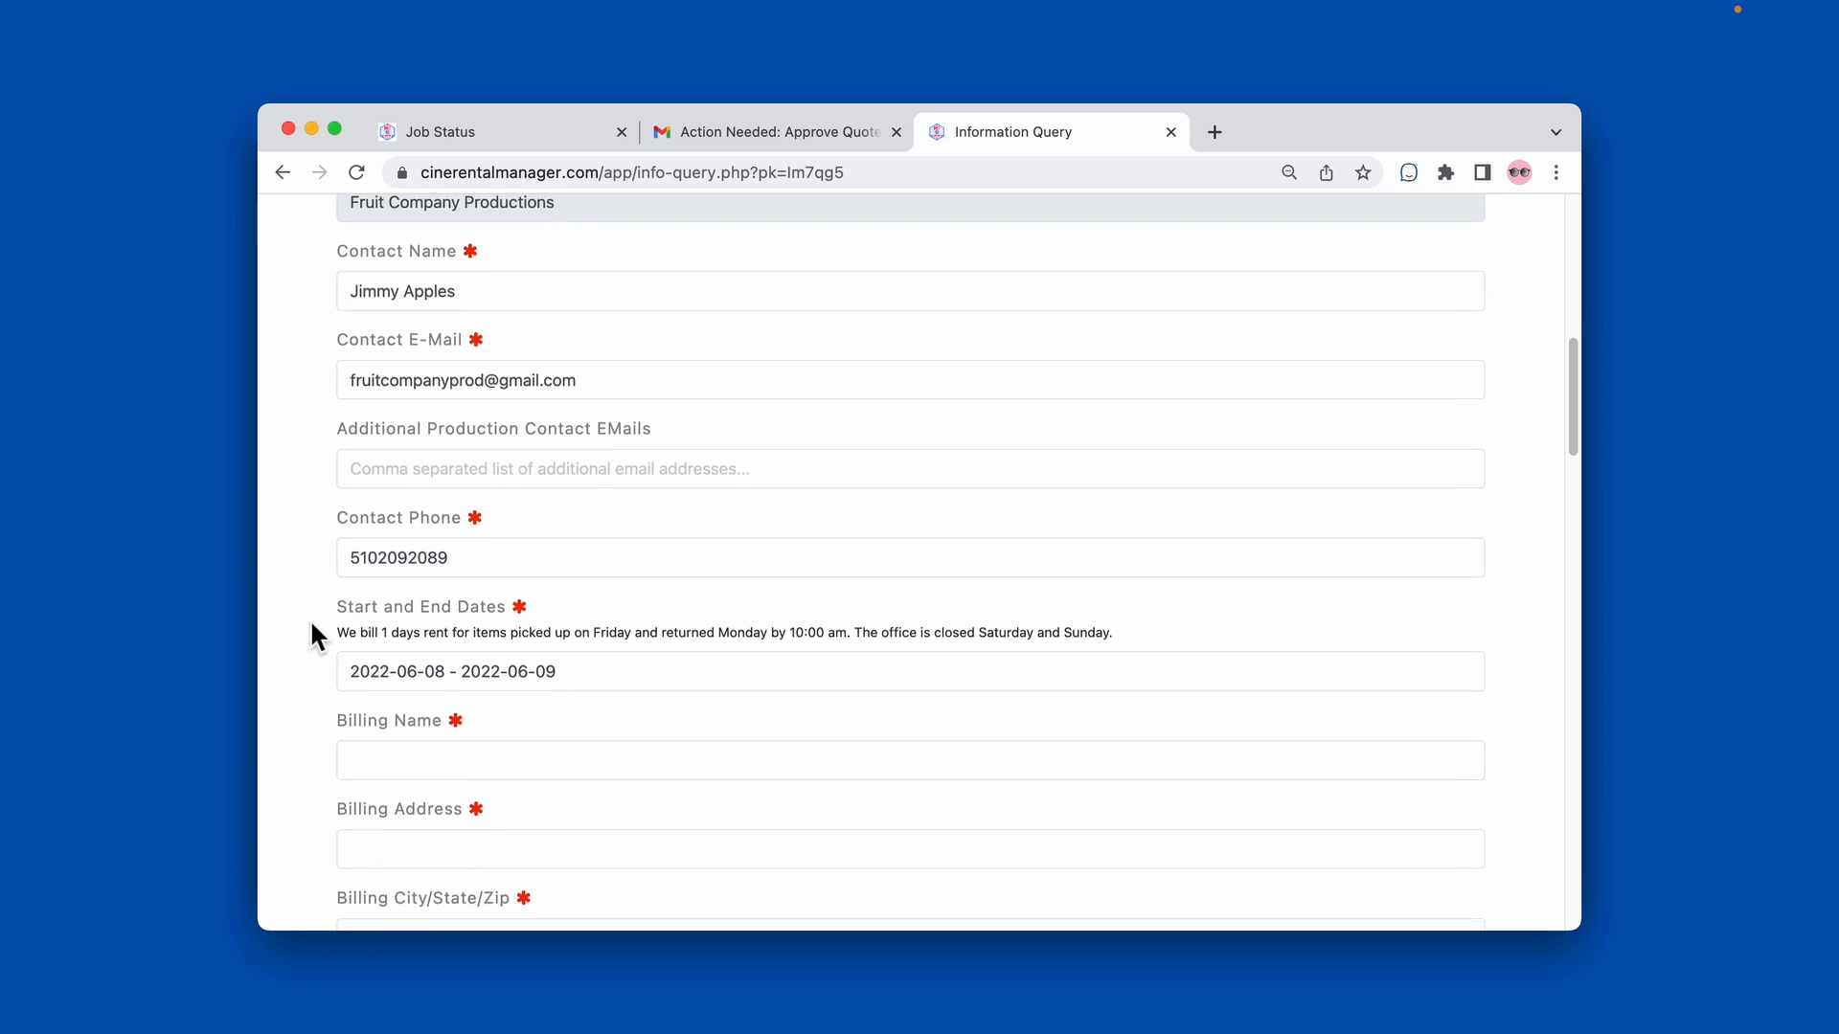
# Step: Fill in the billing name, billing address and billing city, state and zip
pyautogui.click(394, 624)
pyautogui.write('Jim')
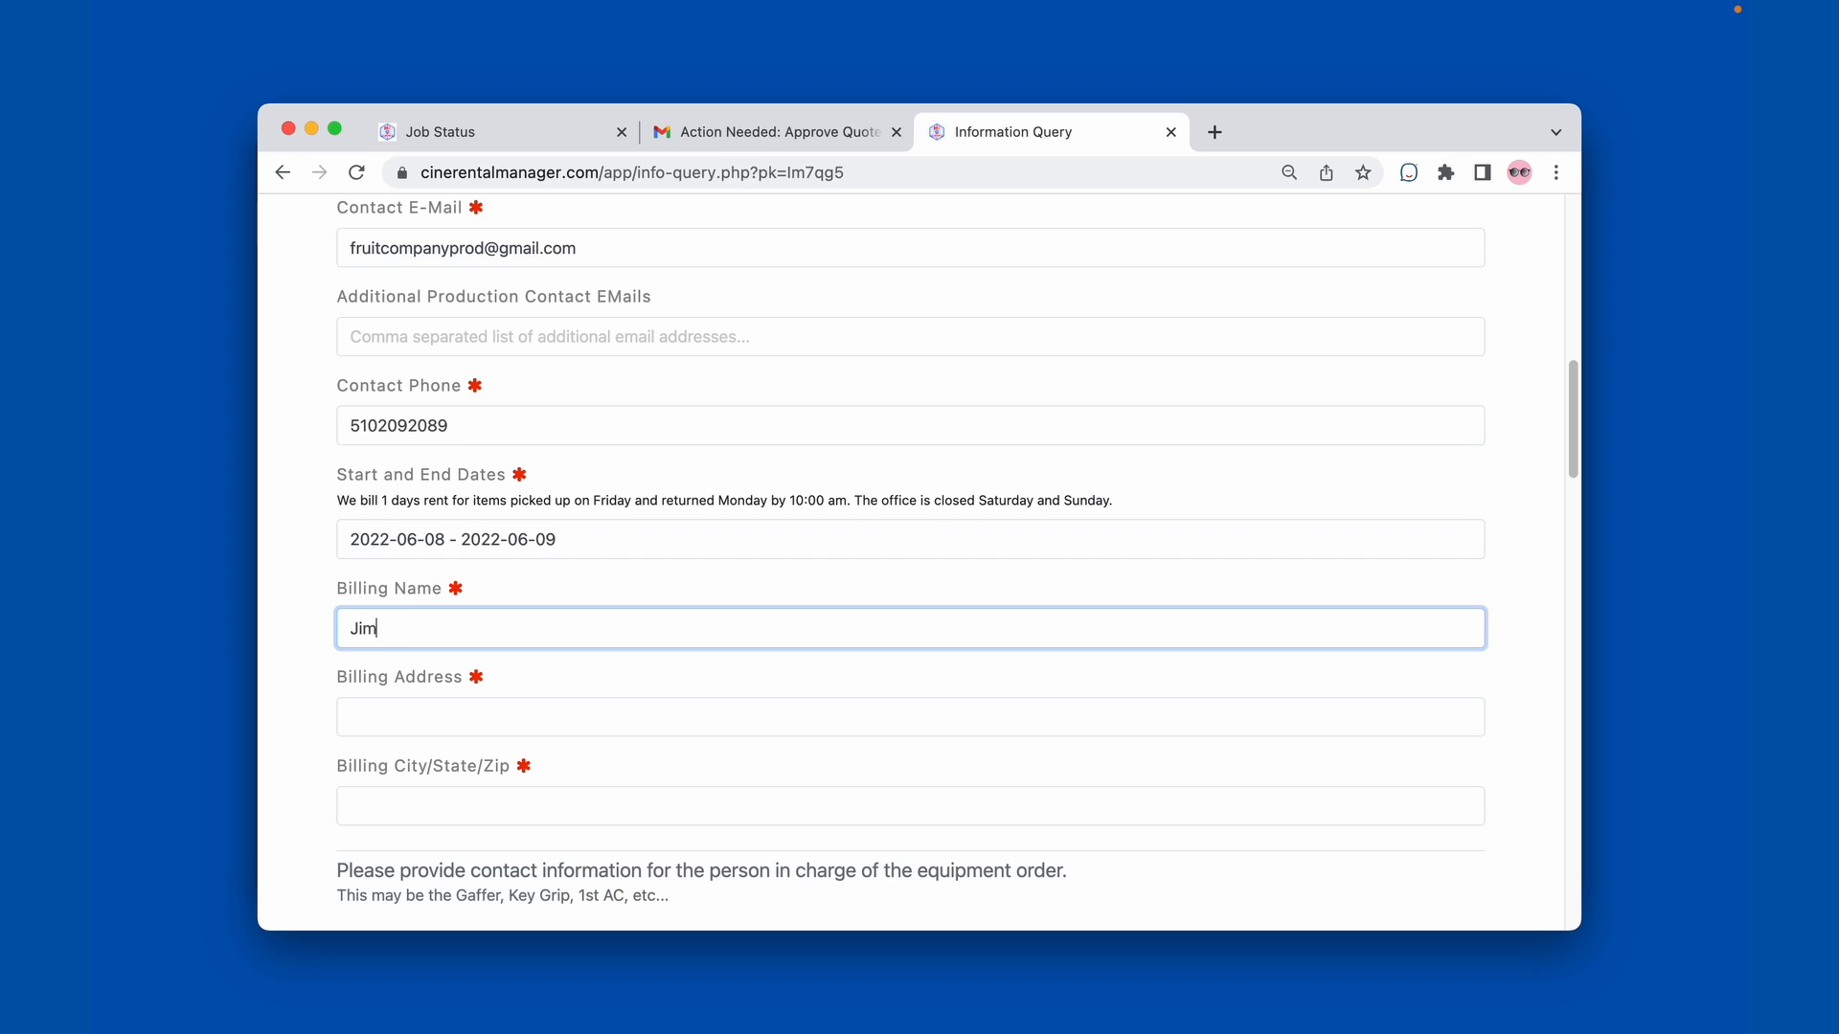
pyautogui.write('my Apples')
pyautogui.press('Tab')
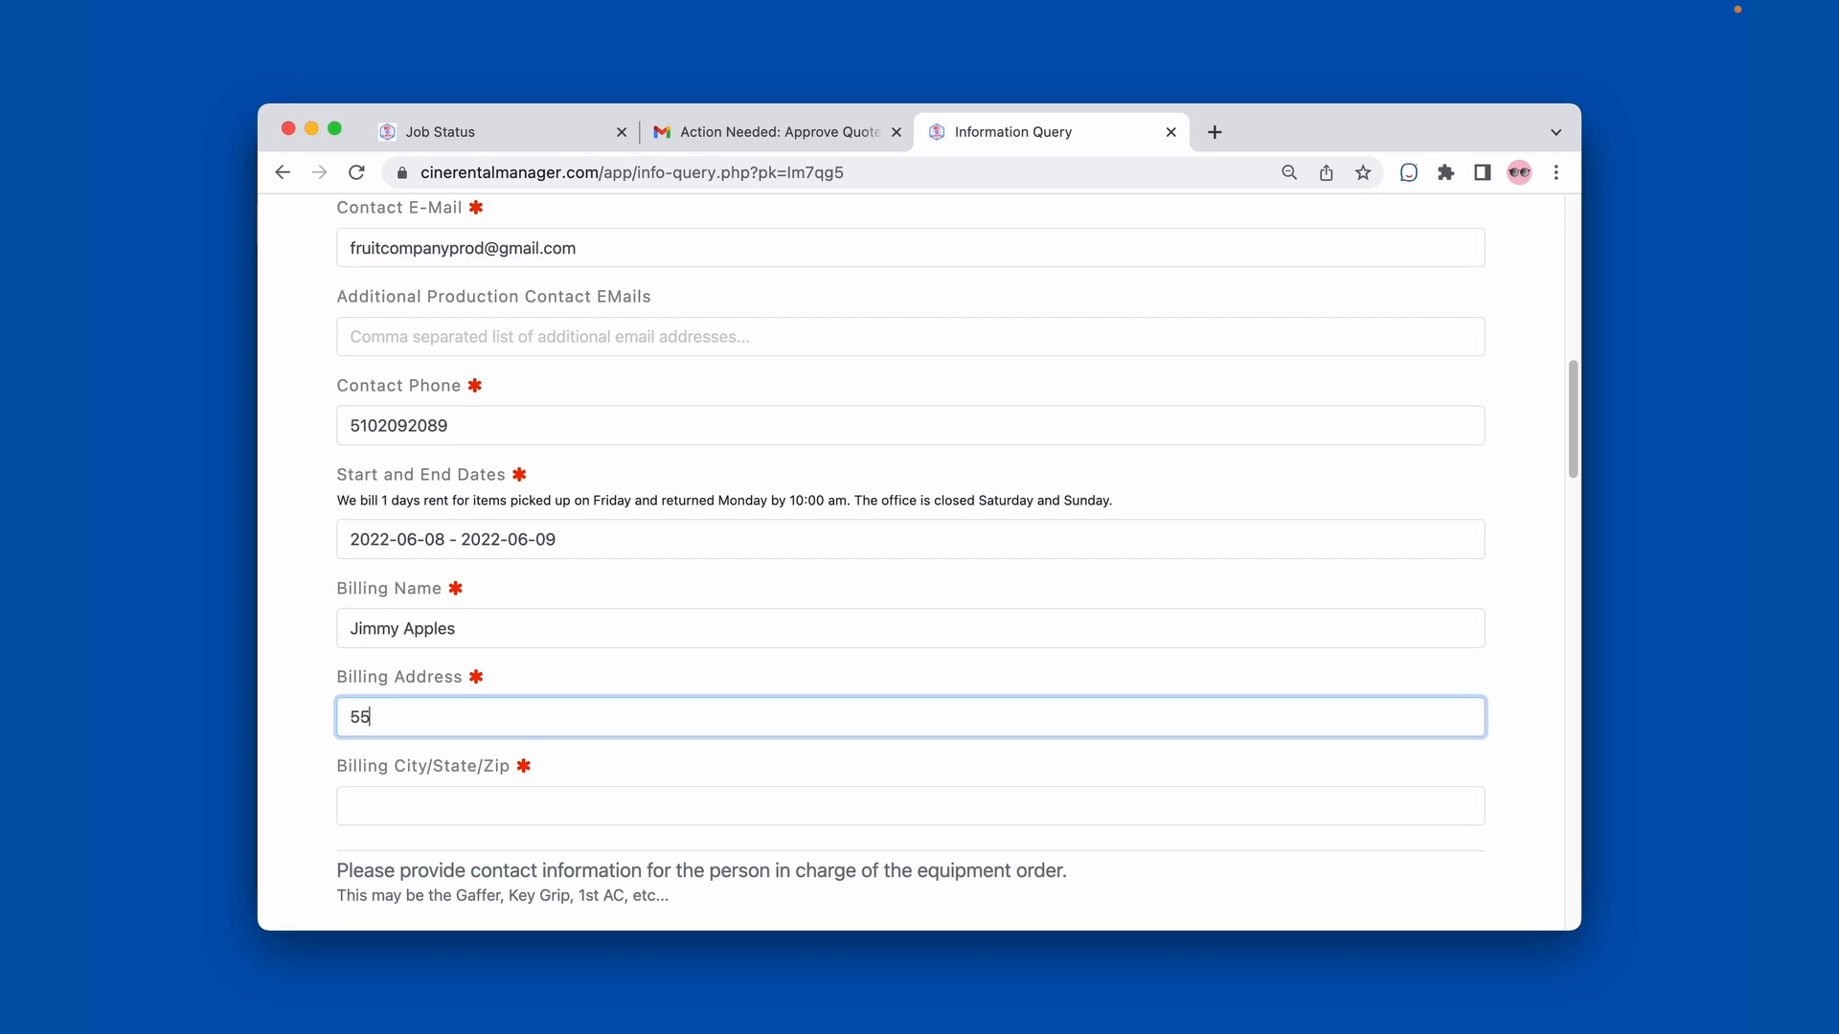
pyautogui.press('Tab')
pyautogui.write('O')
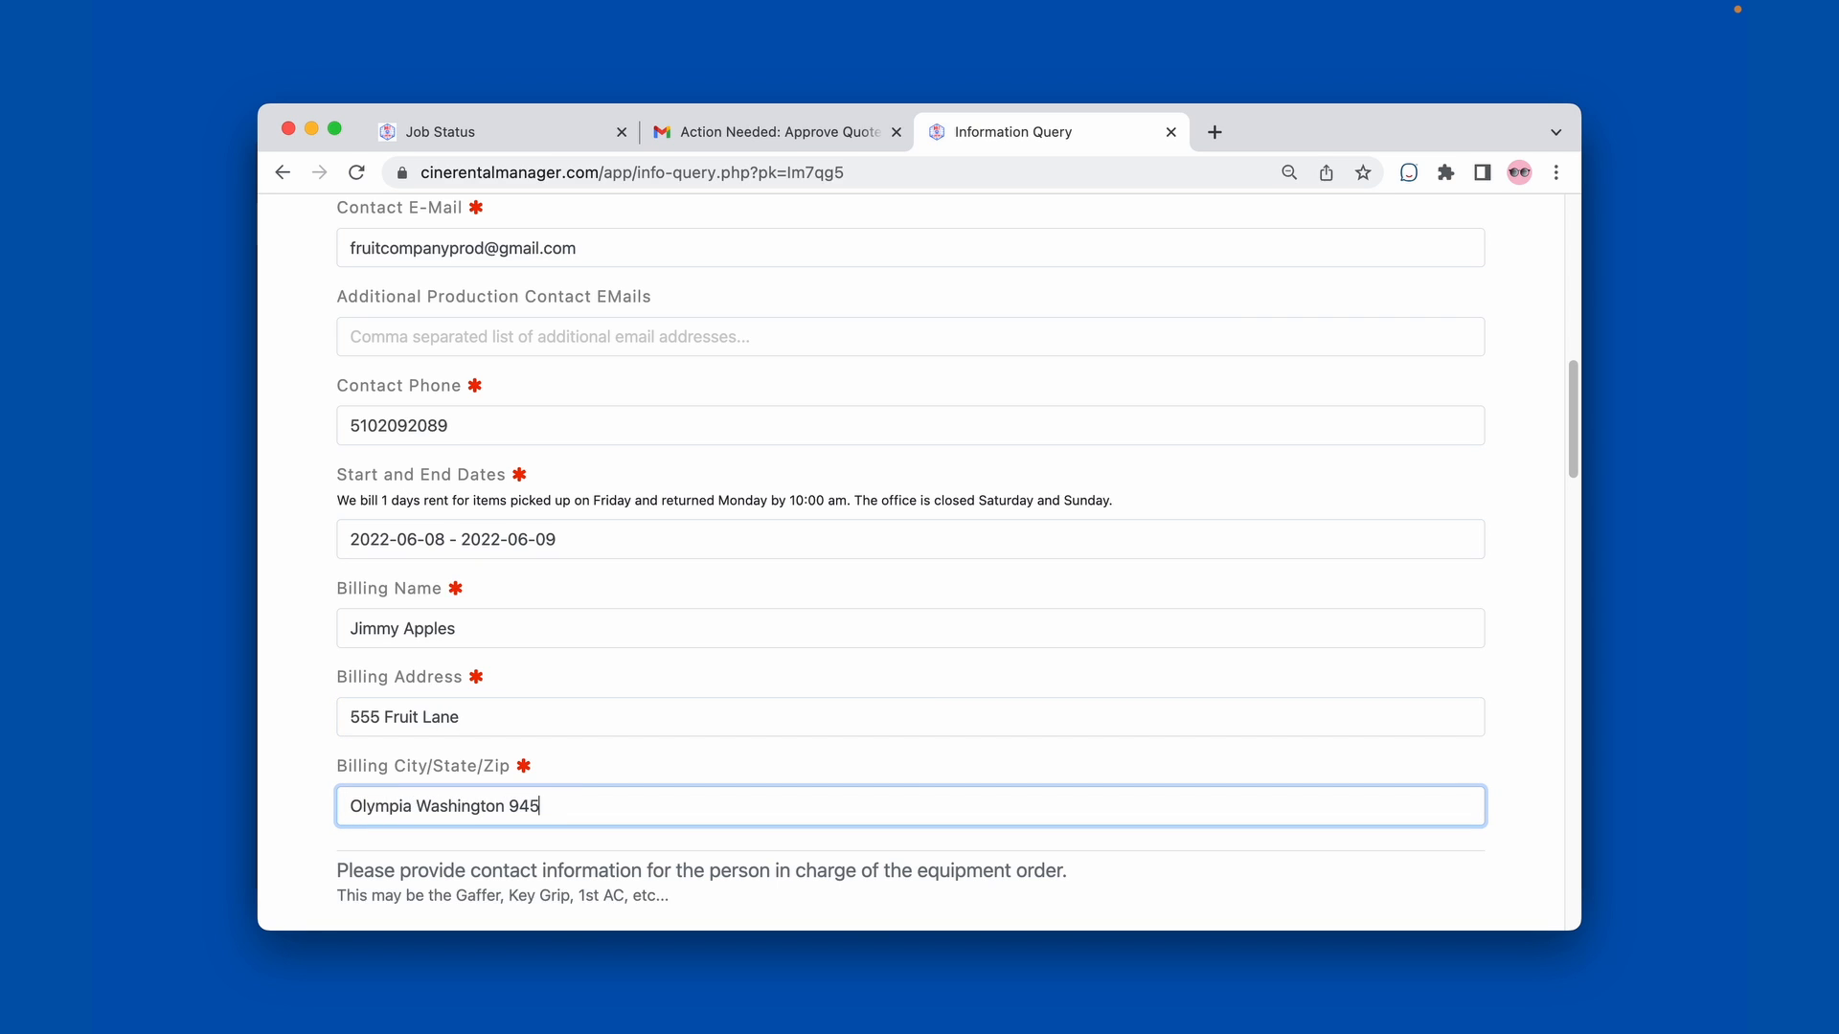
# Step: Save the Fruit Commercial job information with the crew contact fields left blank, and check the section's approval status
pyautogui.scroll(-5, 296, 617)
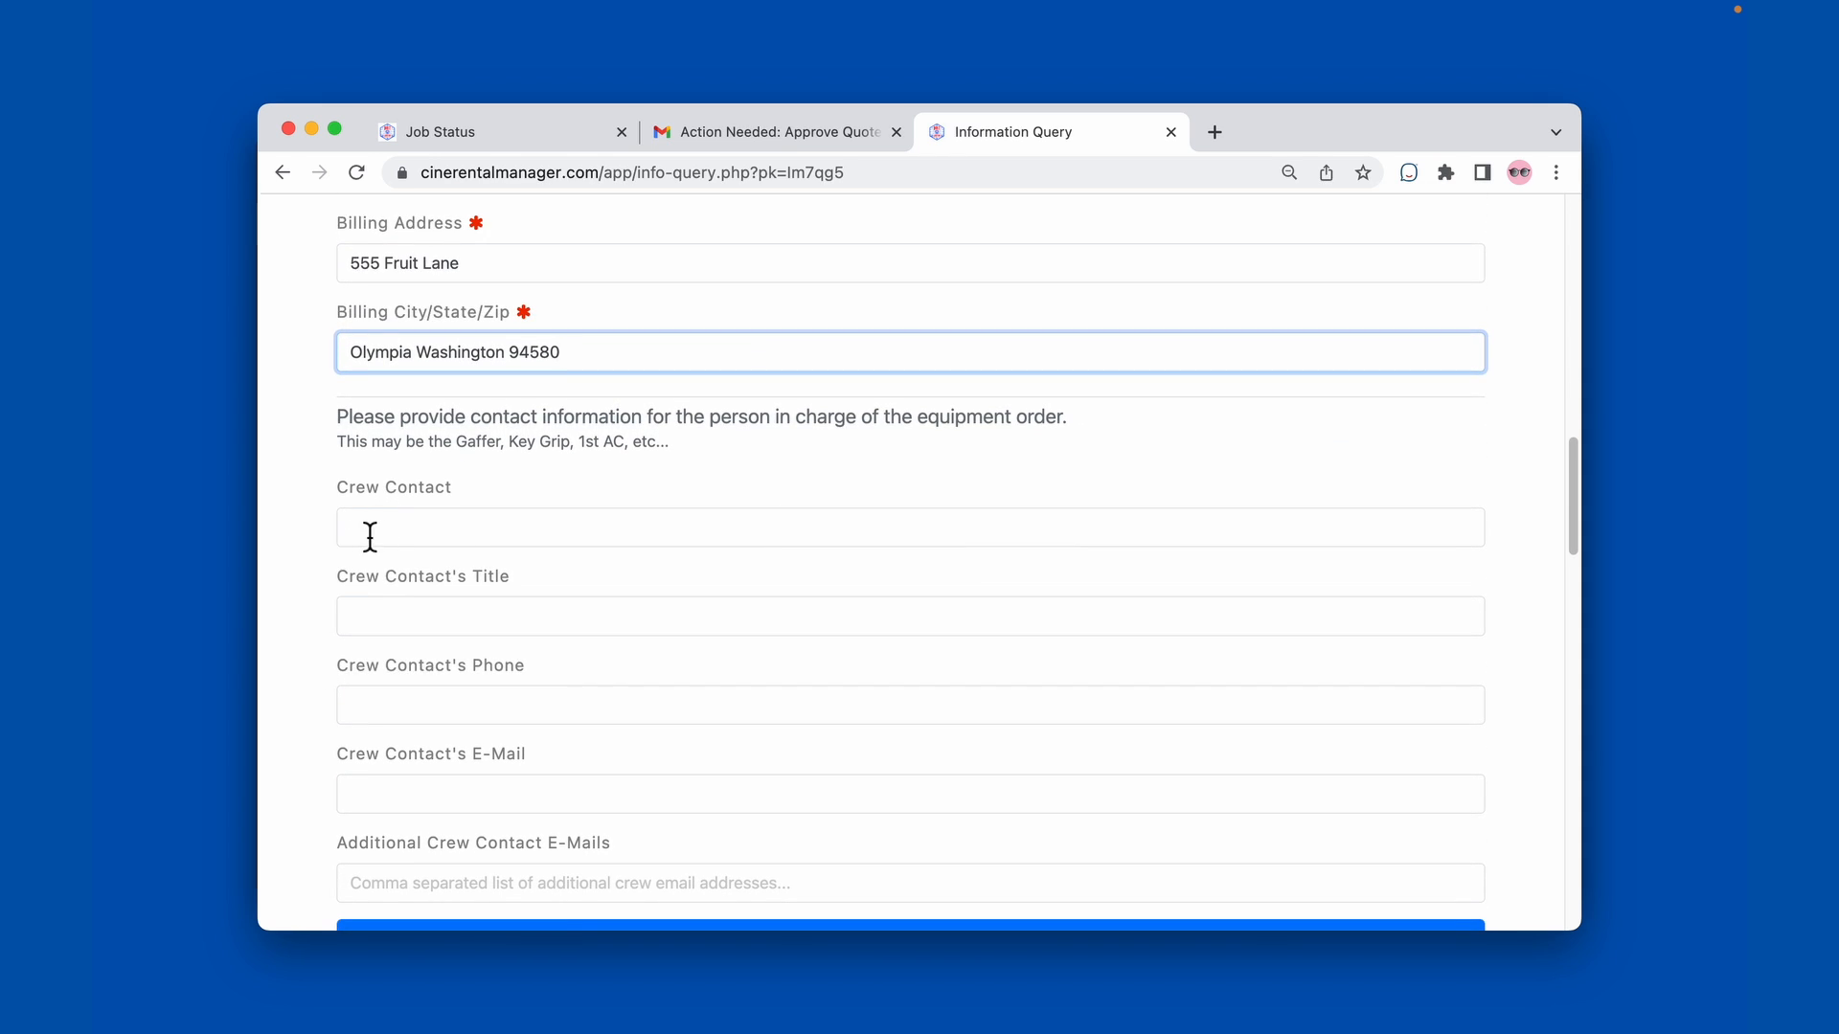
pyautogui.scroll(-1, 366, 538)
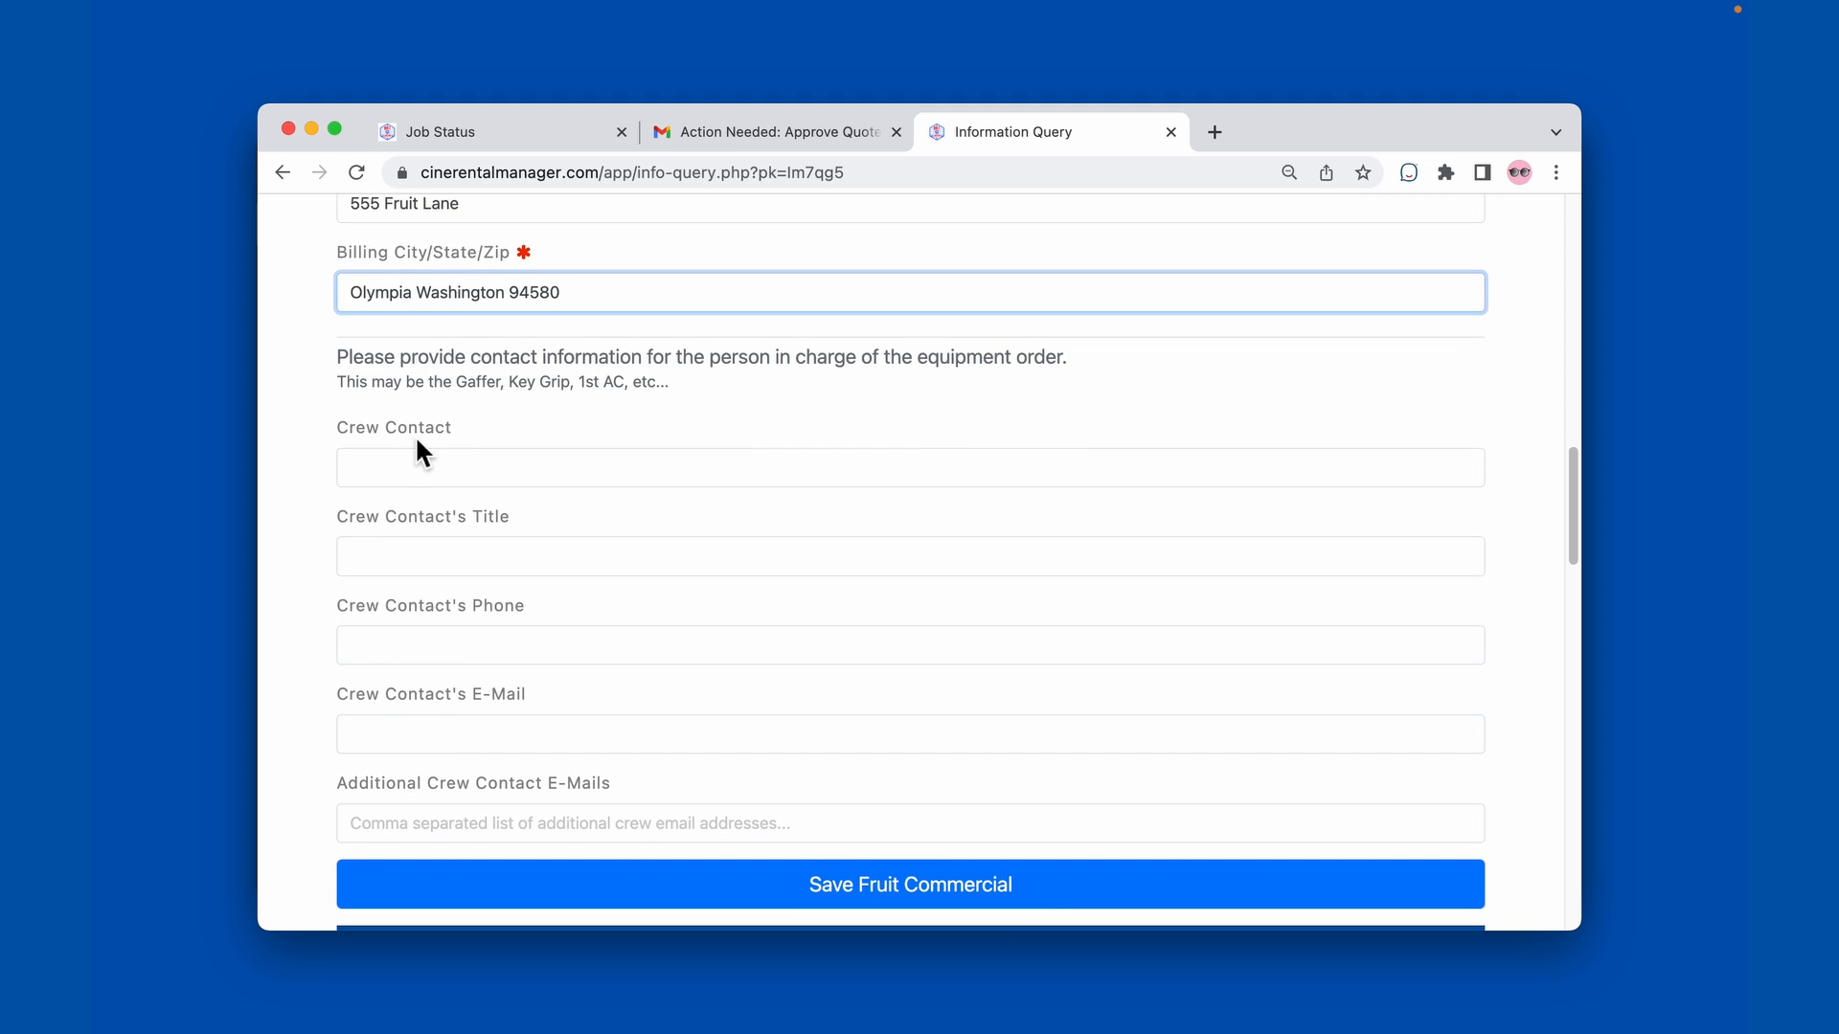
pyautogui.scroll(-1, 312, 459)
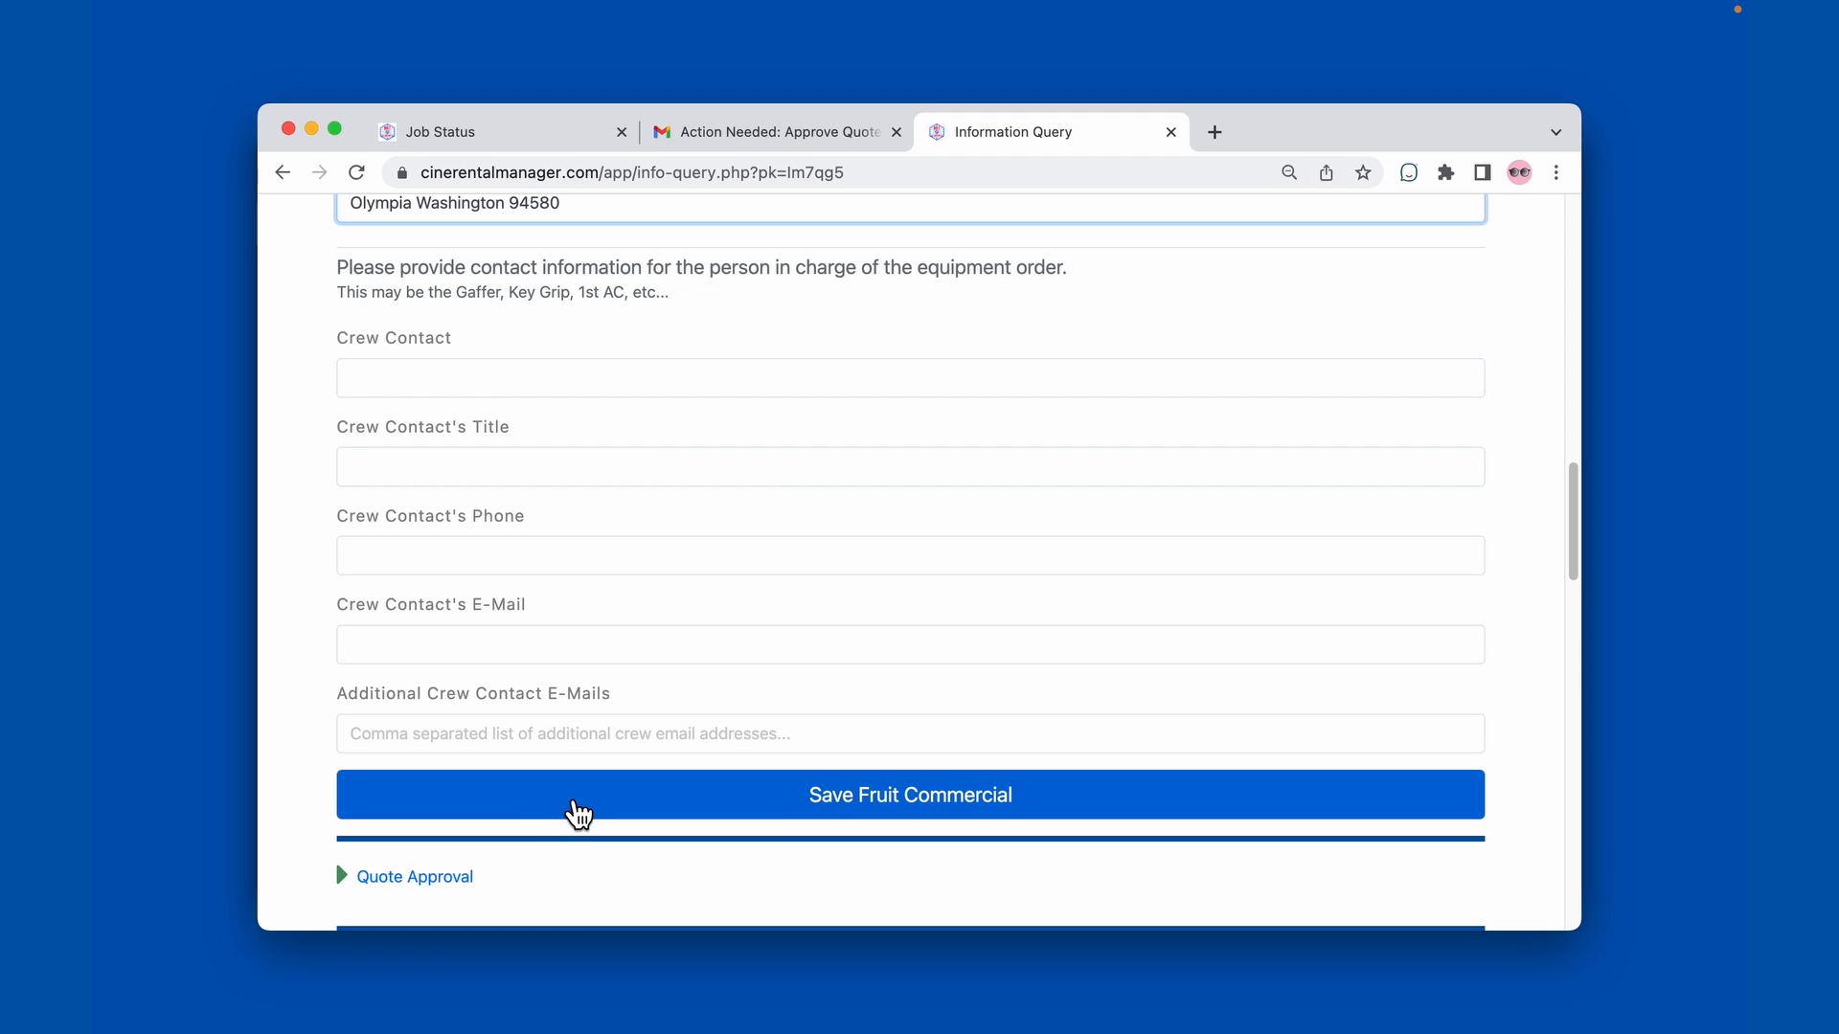
pyautogui.click(577, 814)
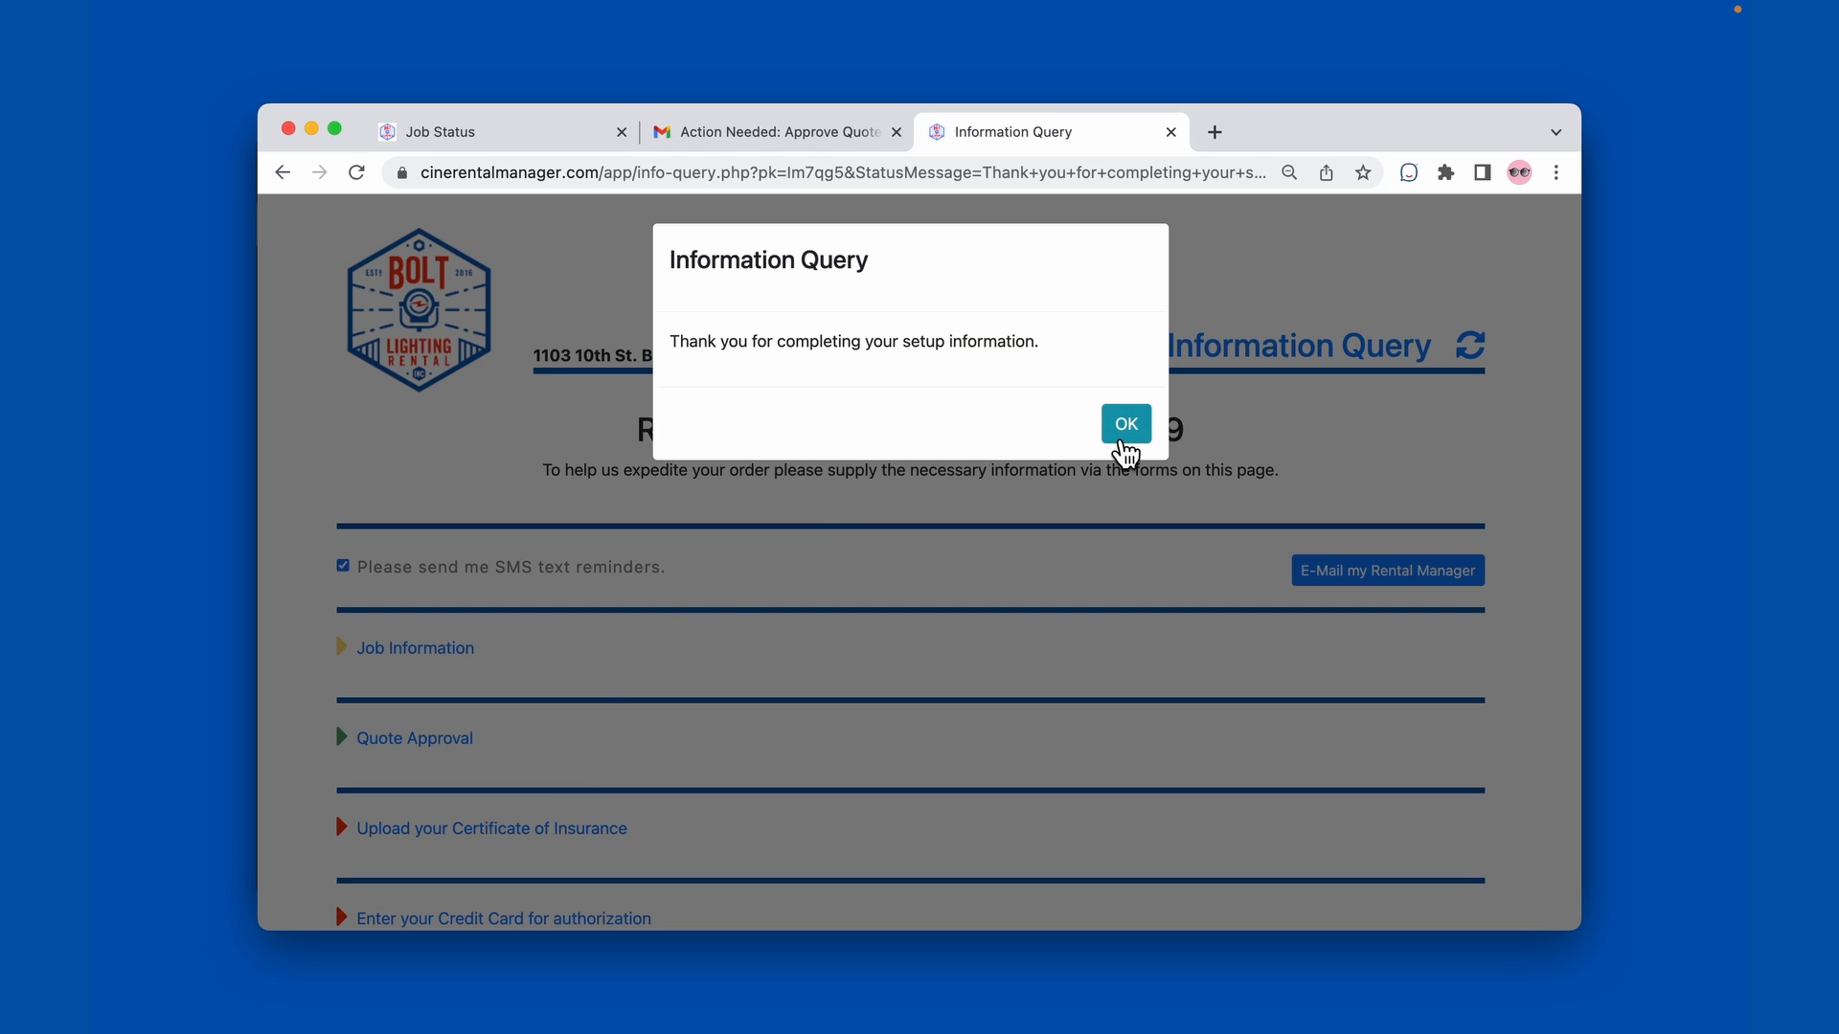
pyautogui.click(1125, 424)
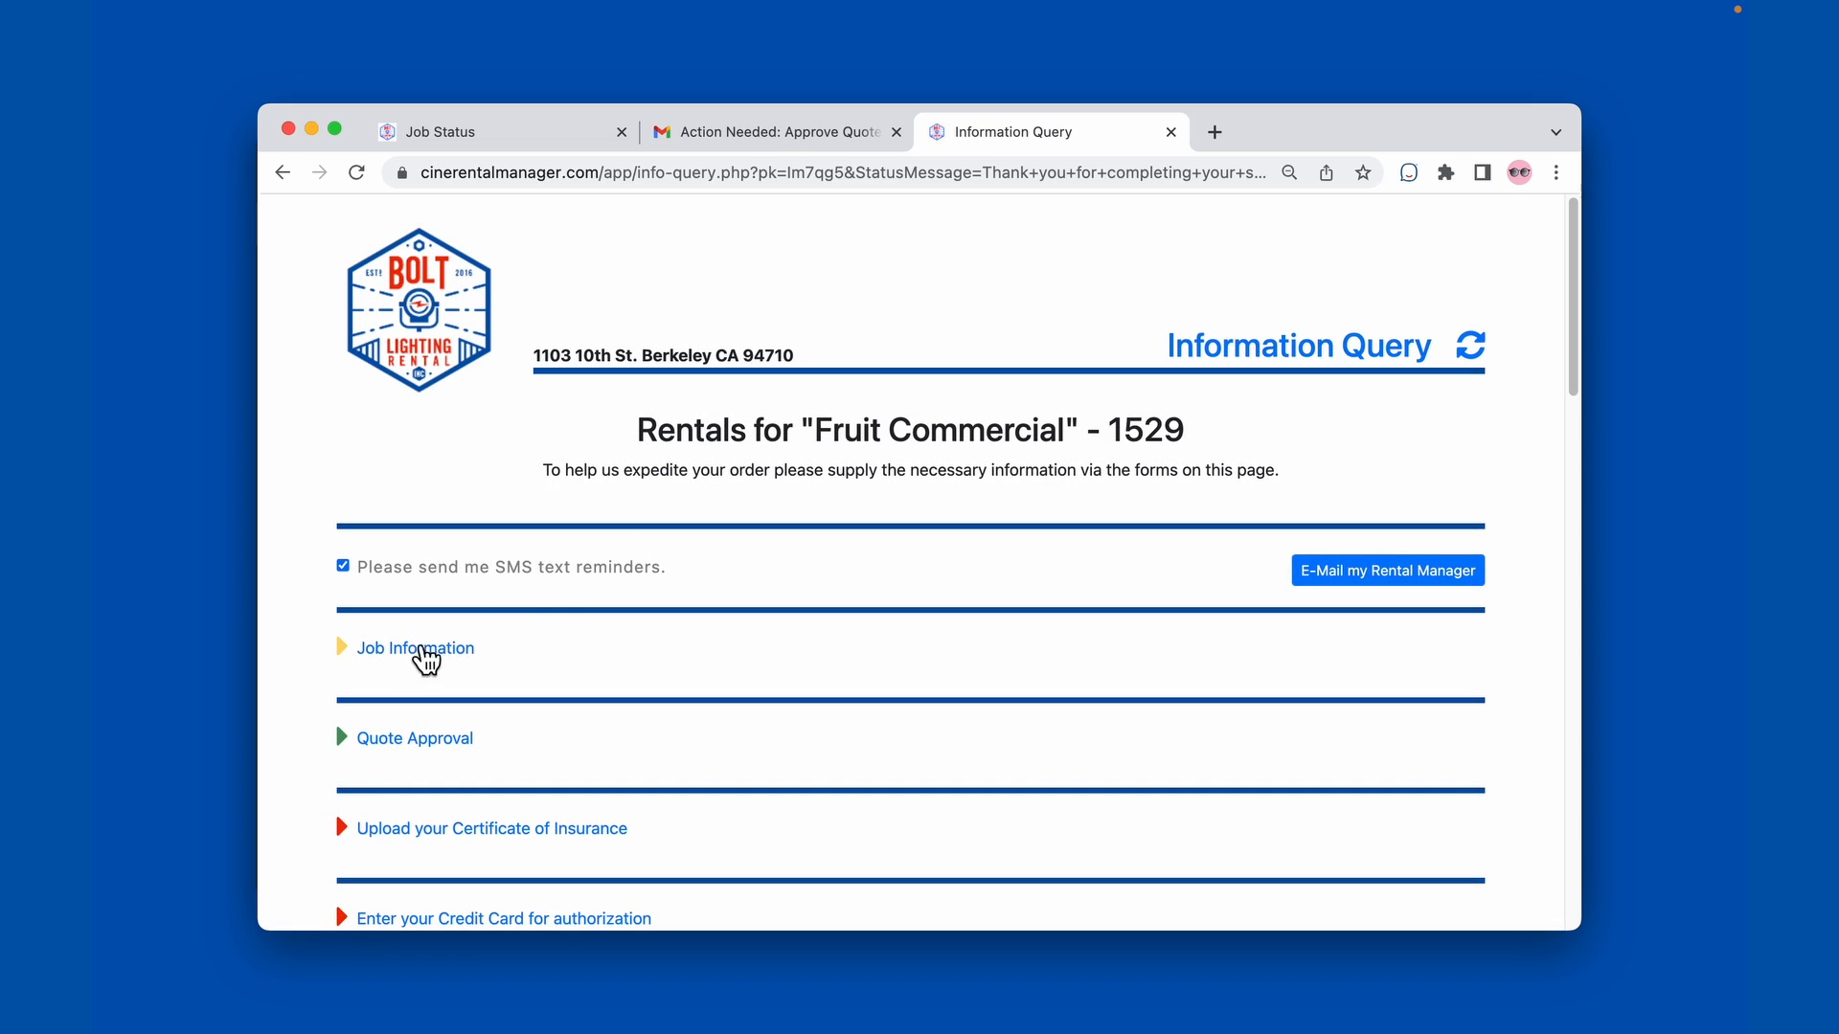
pyautogui.click(421, 655)
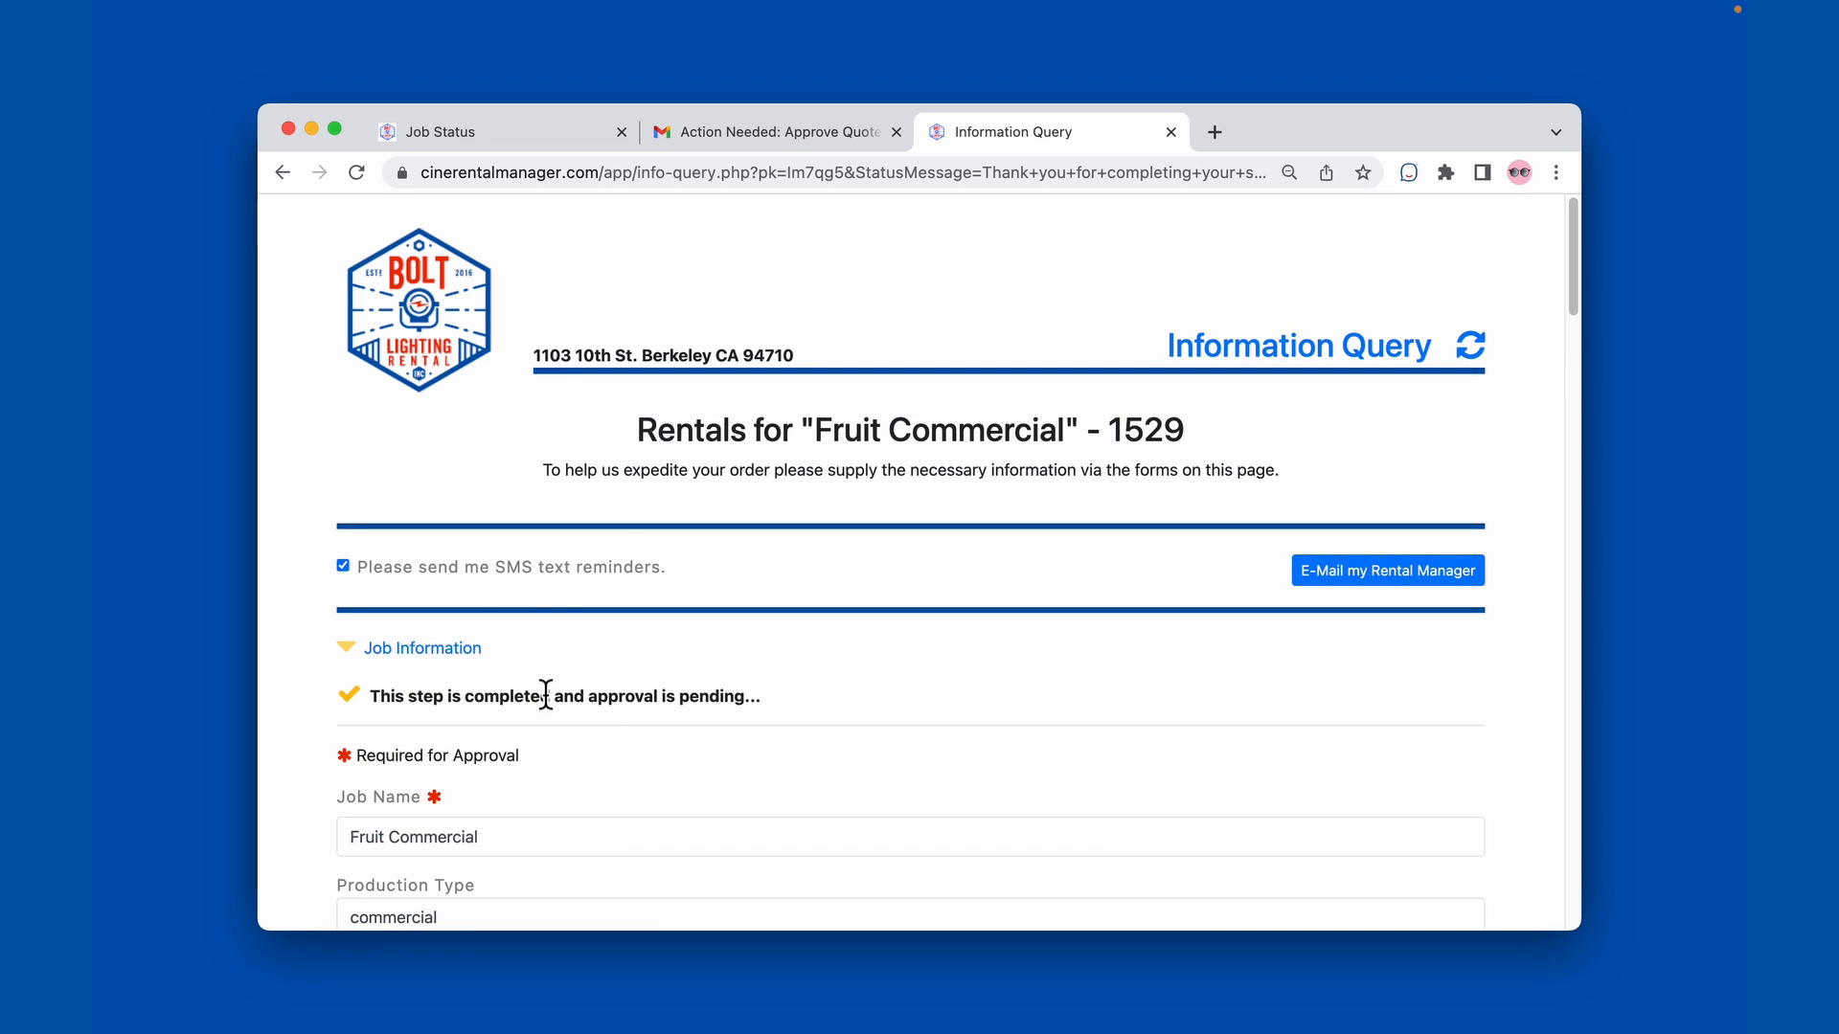
pyautogui.click(440, 658)
# Step: Switch to the rental company's mail client, read the Quote Approved notification and archive it
pyautogui.press('super+Tab')
pyautogui.press('super+Tab')
pyautogui.press('super+Tab')
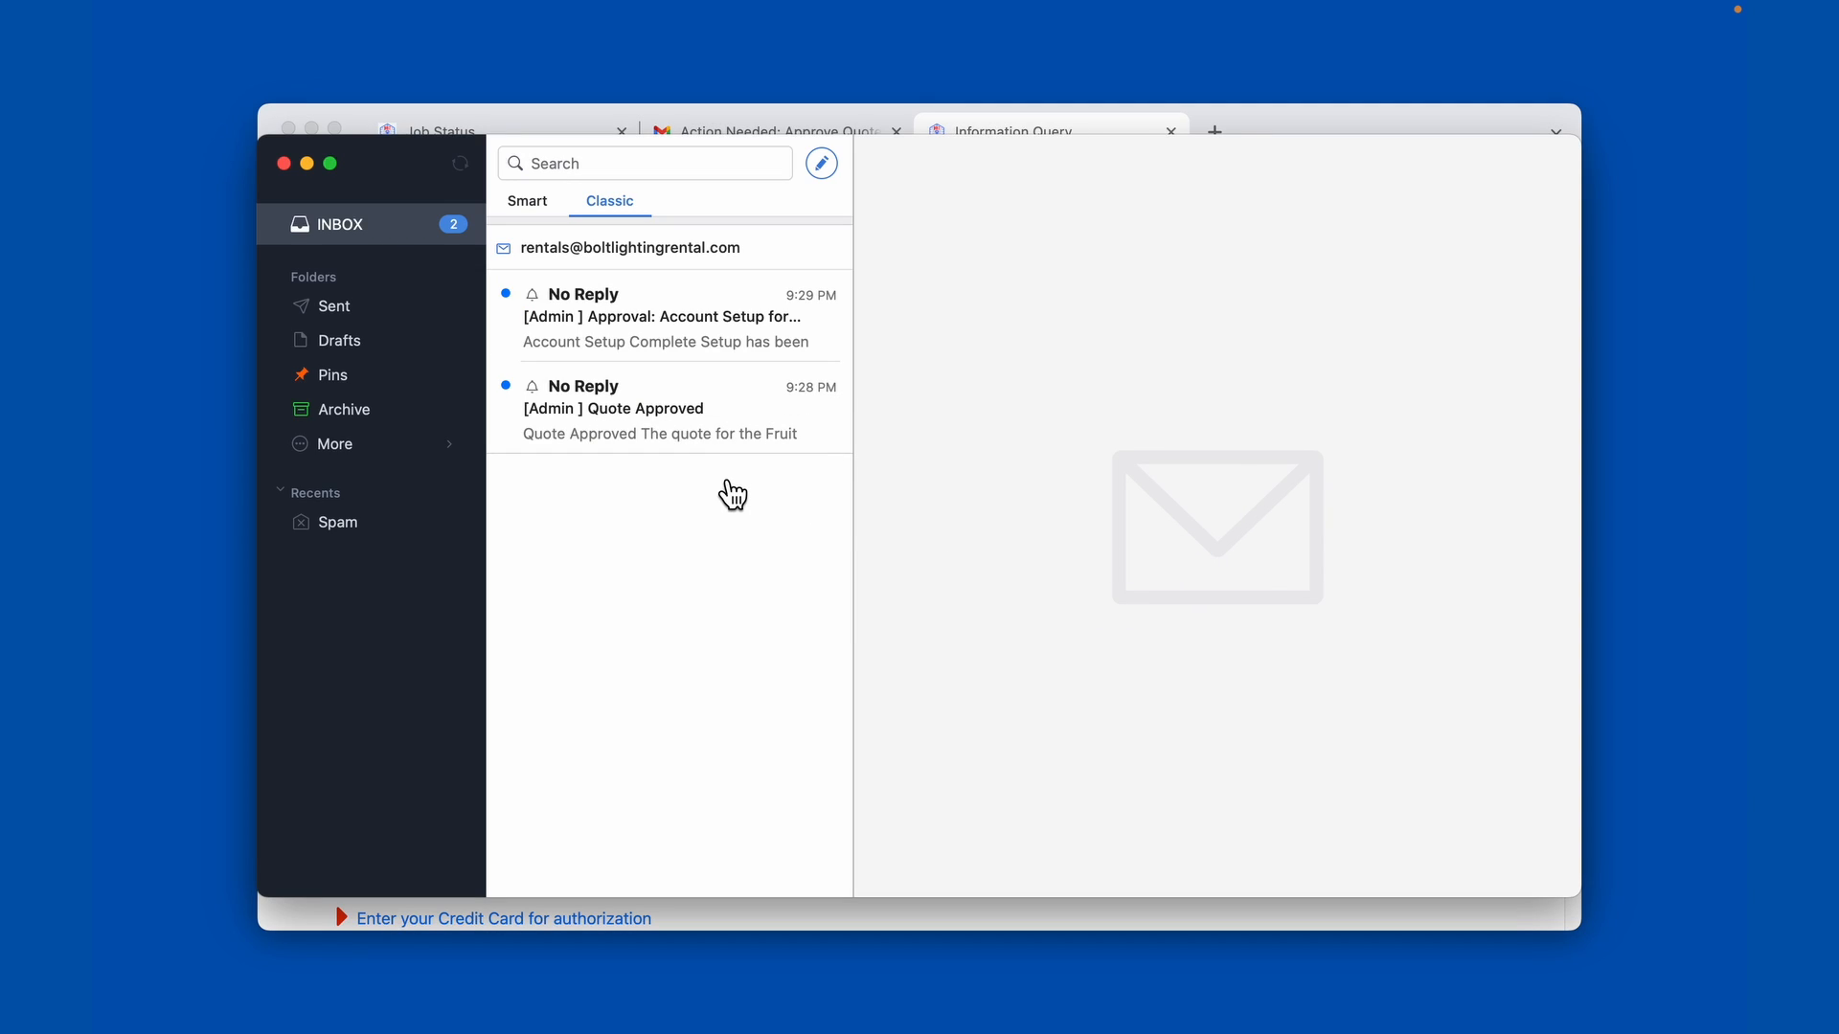
pyautogui.click(739, 443)
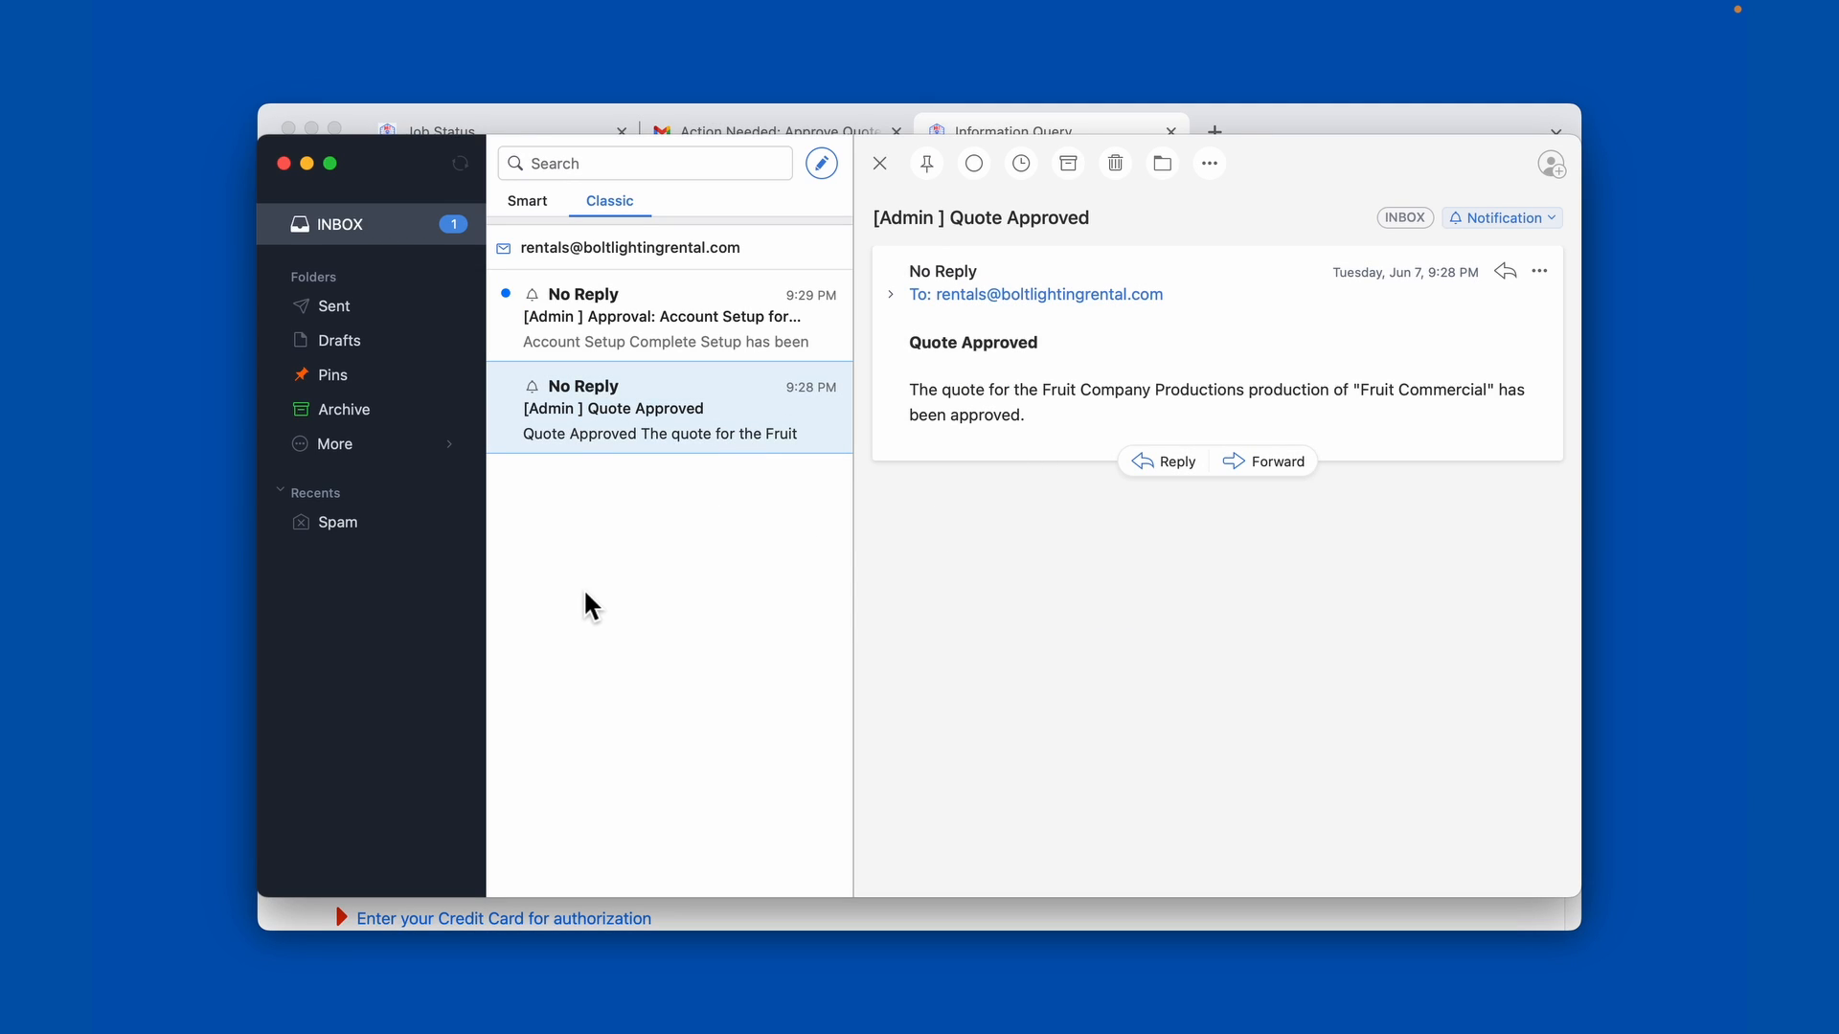
pyautogui.press('e')
# Step: Open the account setup approval email for Fruit Commercial and follow its setup link to review the submitted job information
pyautogui.click(634, 316)
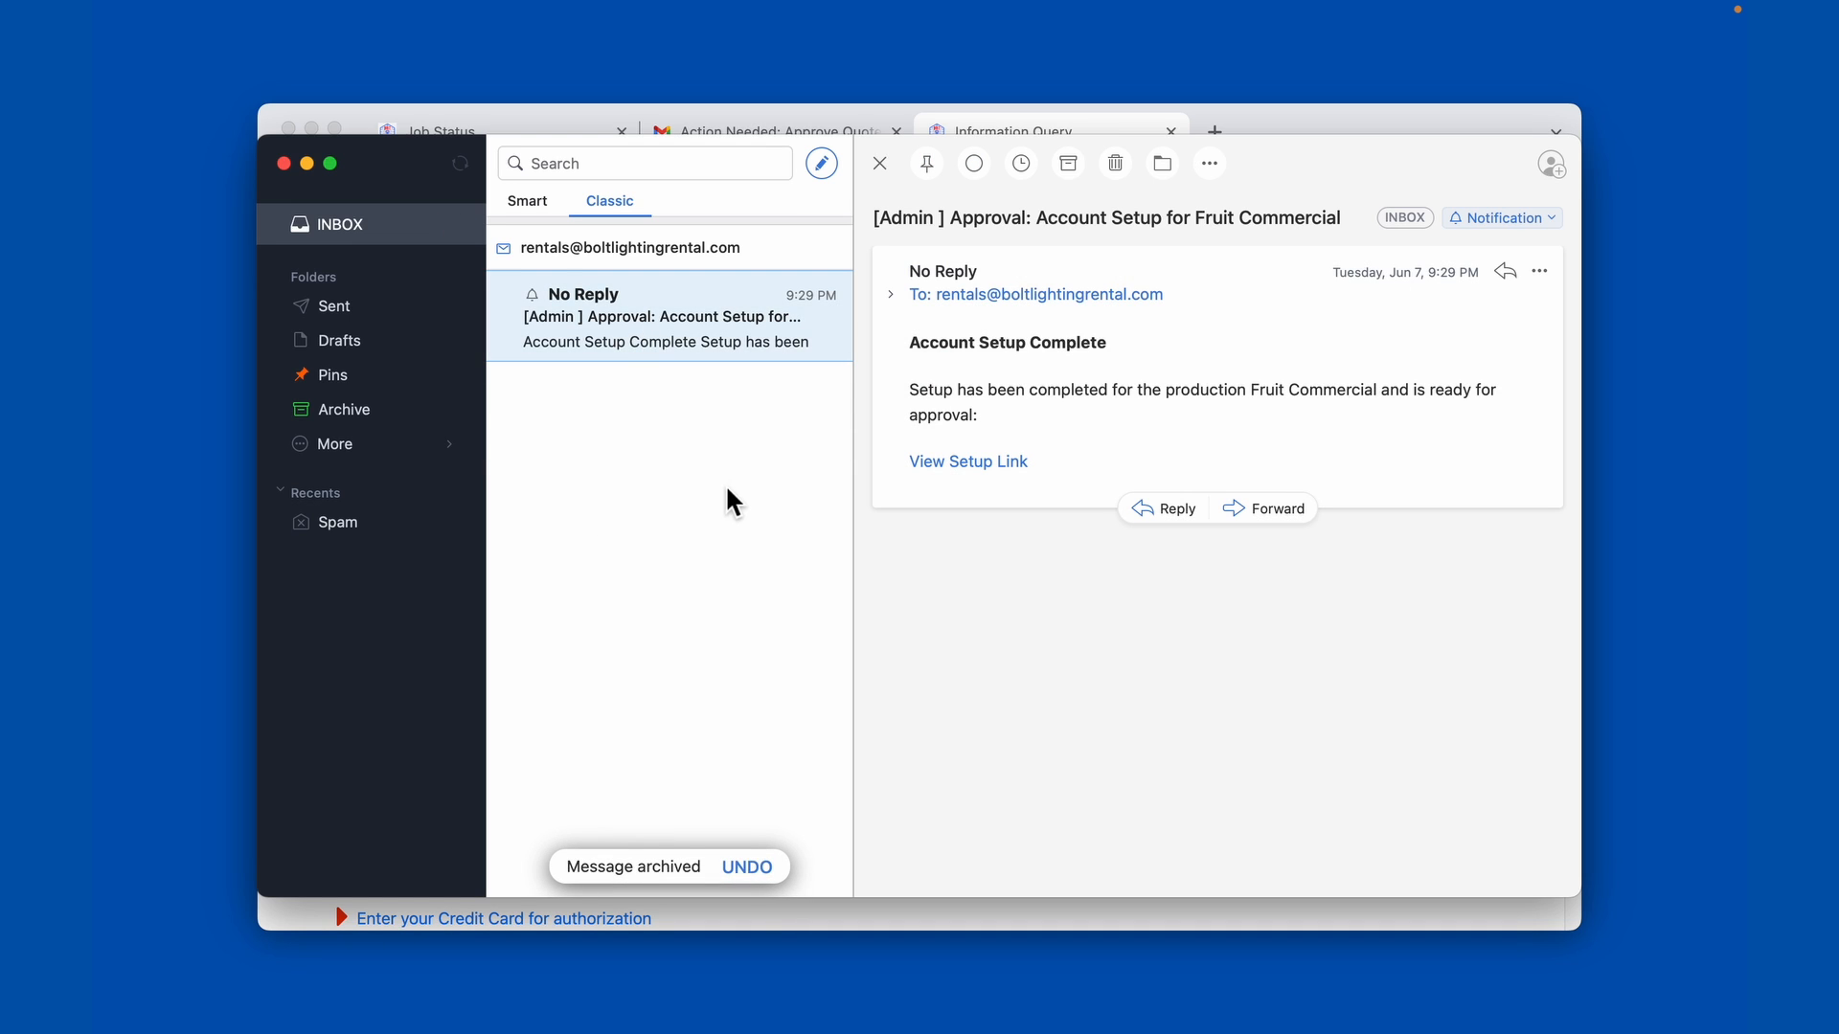
pyautogui.click(993, 464)
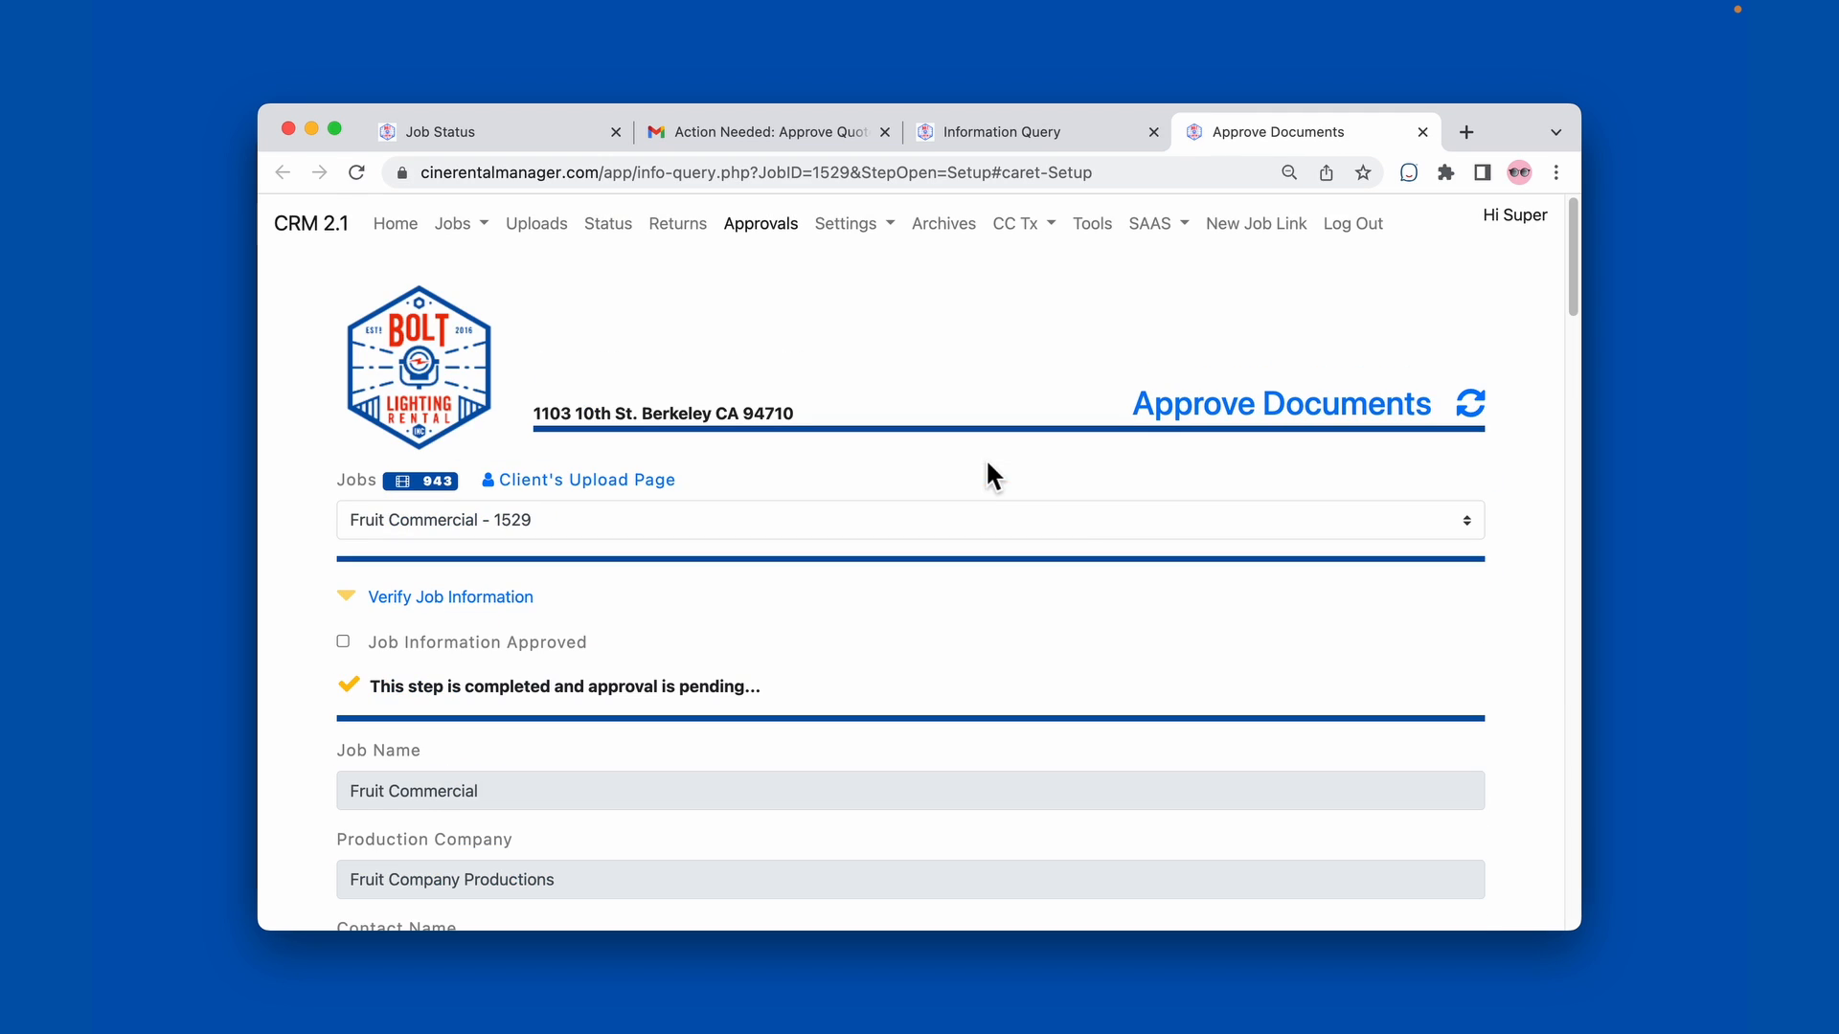
pyautogui.scroll(-3, 715, 542)
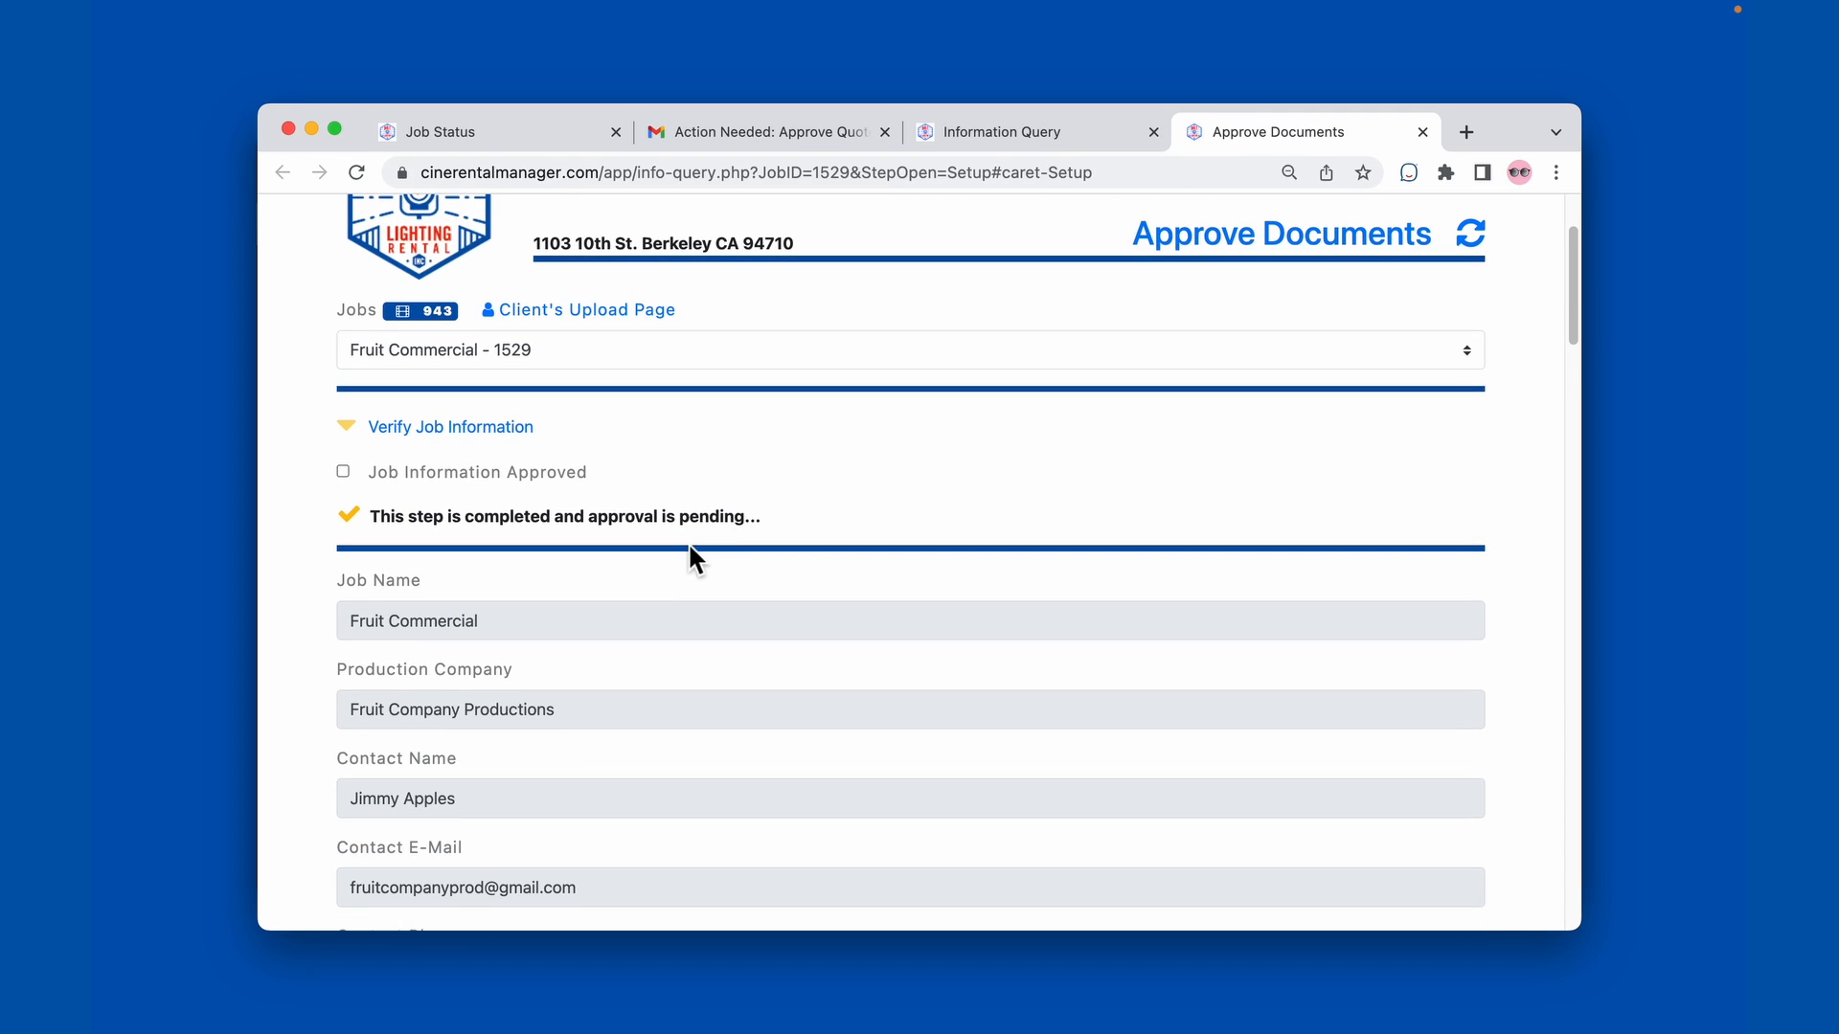
pyautogui.scroll(3, 688, 542)
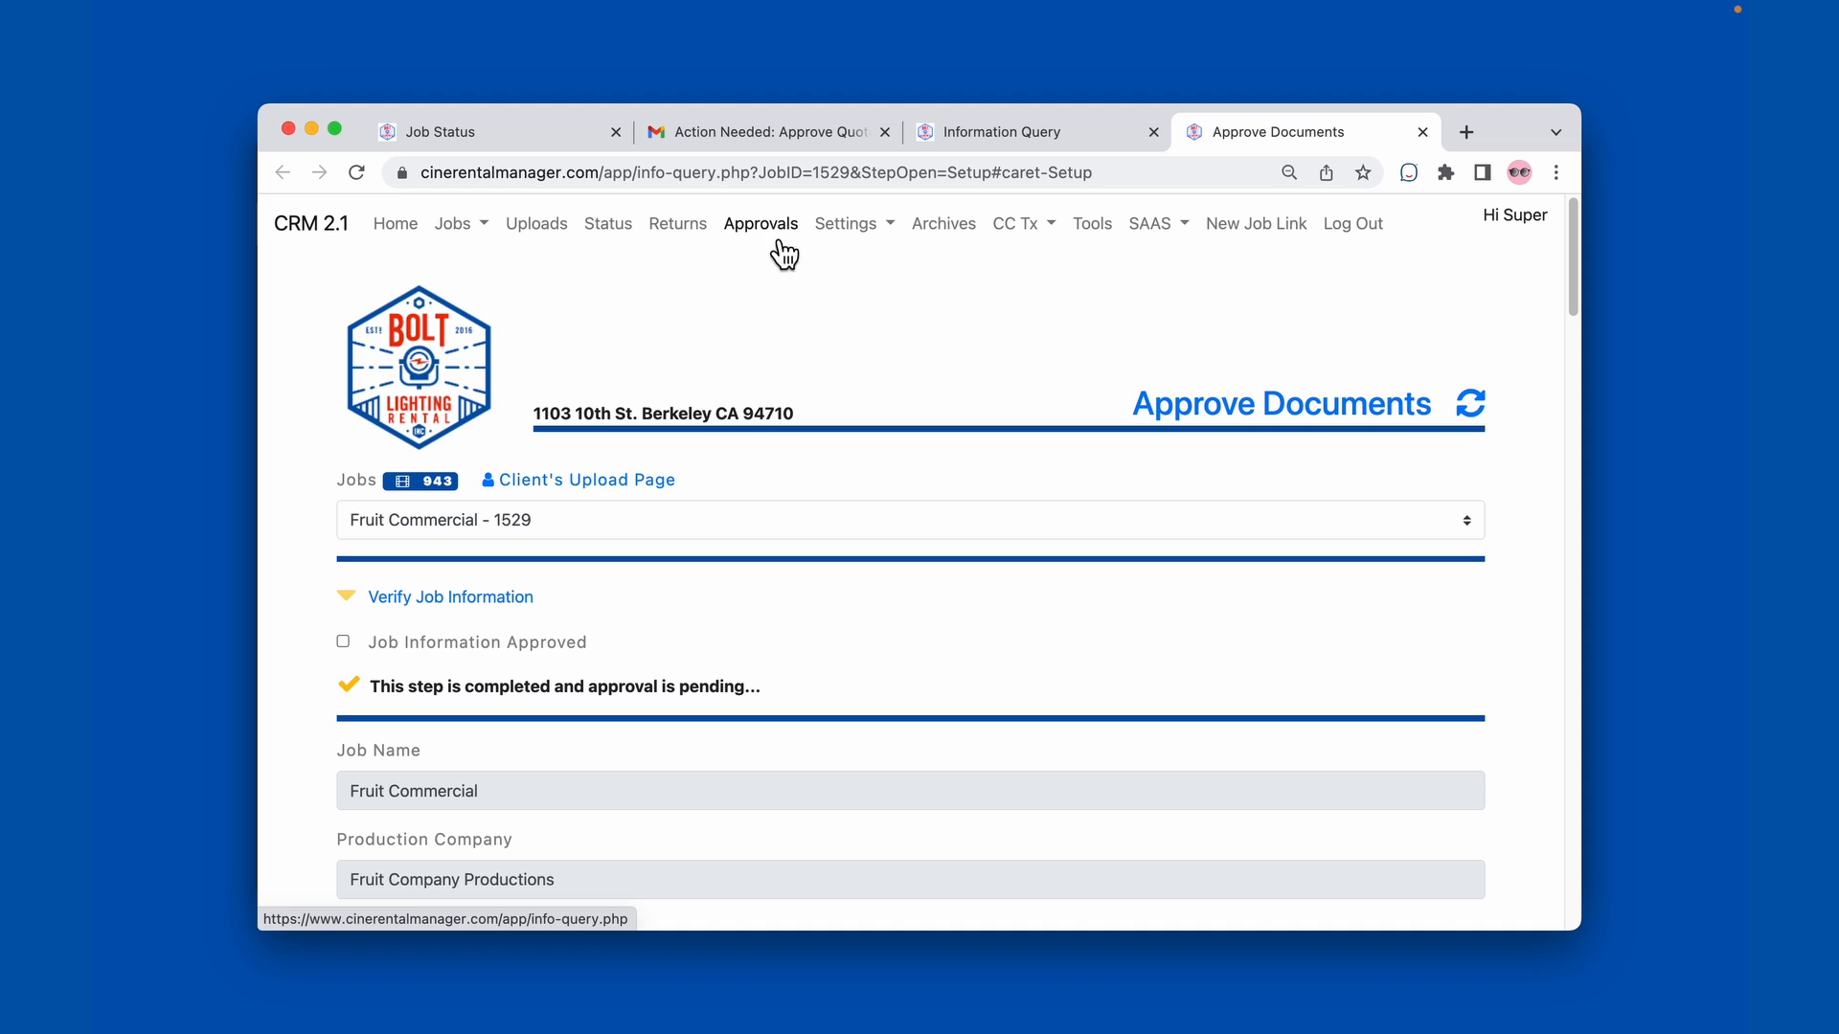
pyautogui.scroll(-5, 660, 366)
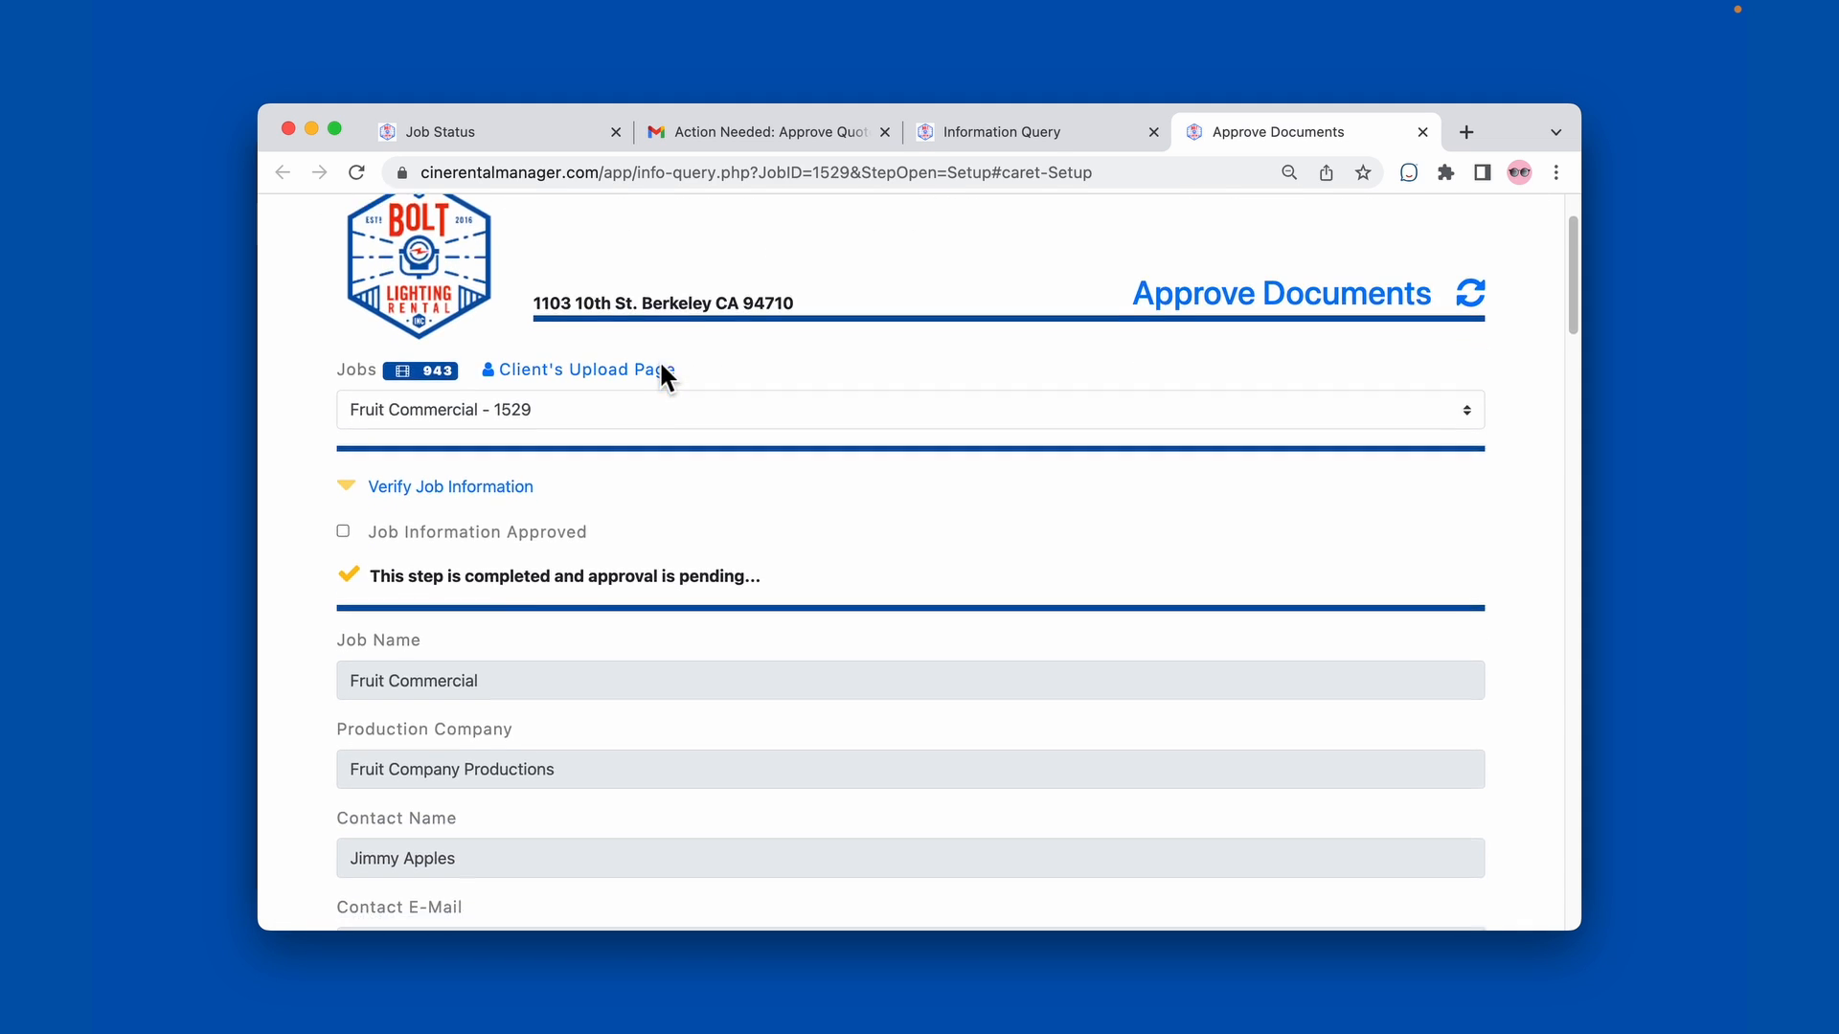
# Step: Review the submitted job, contact and billing details, mark the job information as approved, and check the approval sections
pyautogui.scroll(-3, 661, 374)
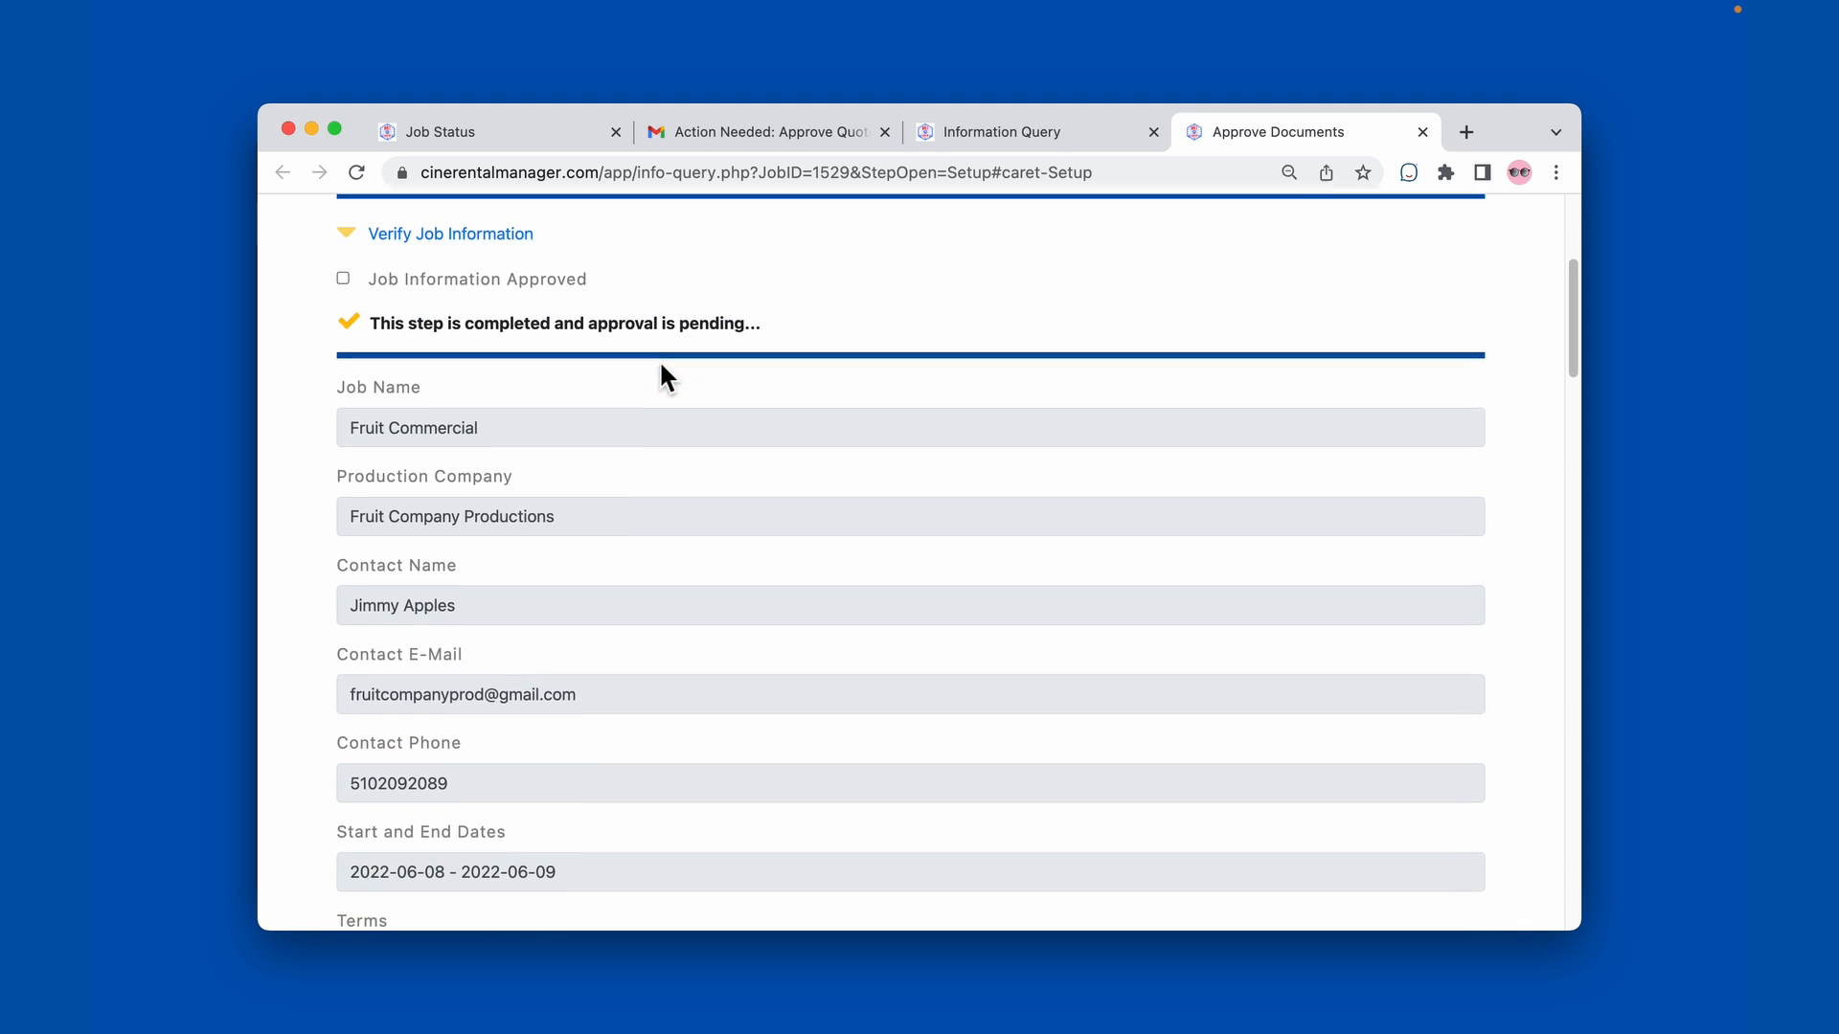
pyautogui.scroll(-10, 661, 367)
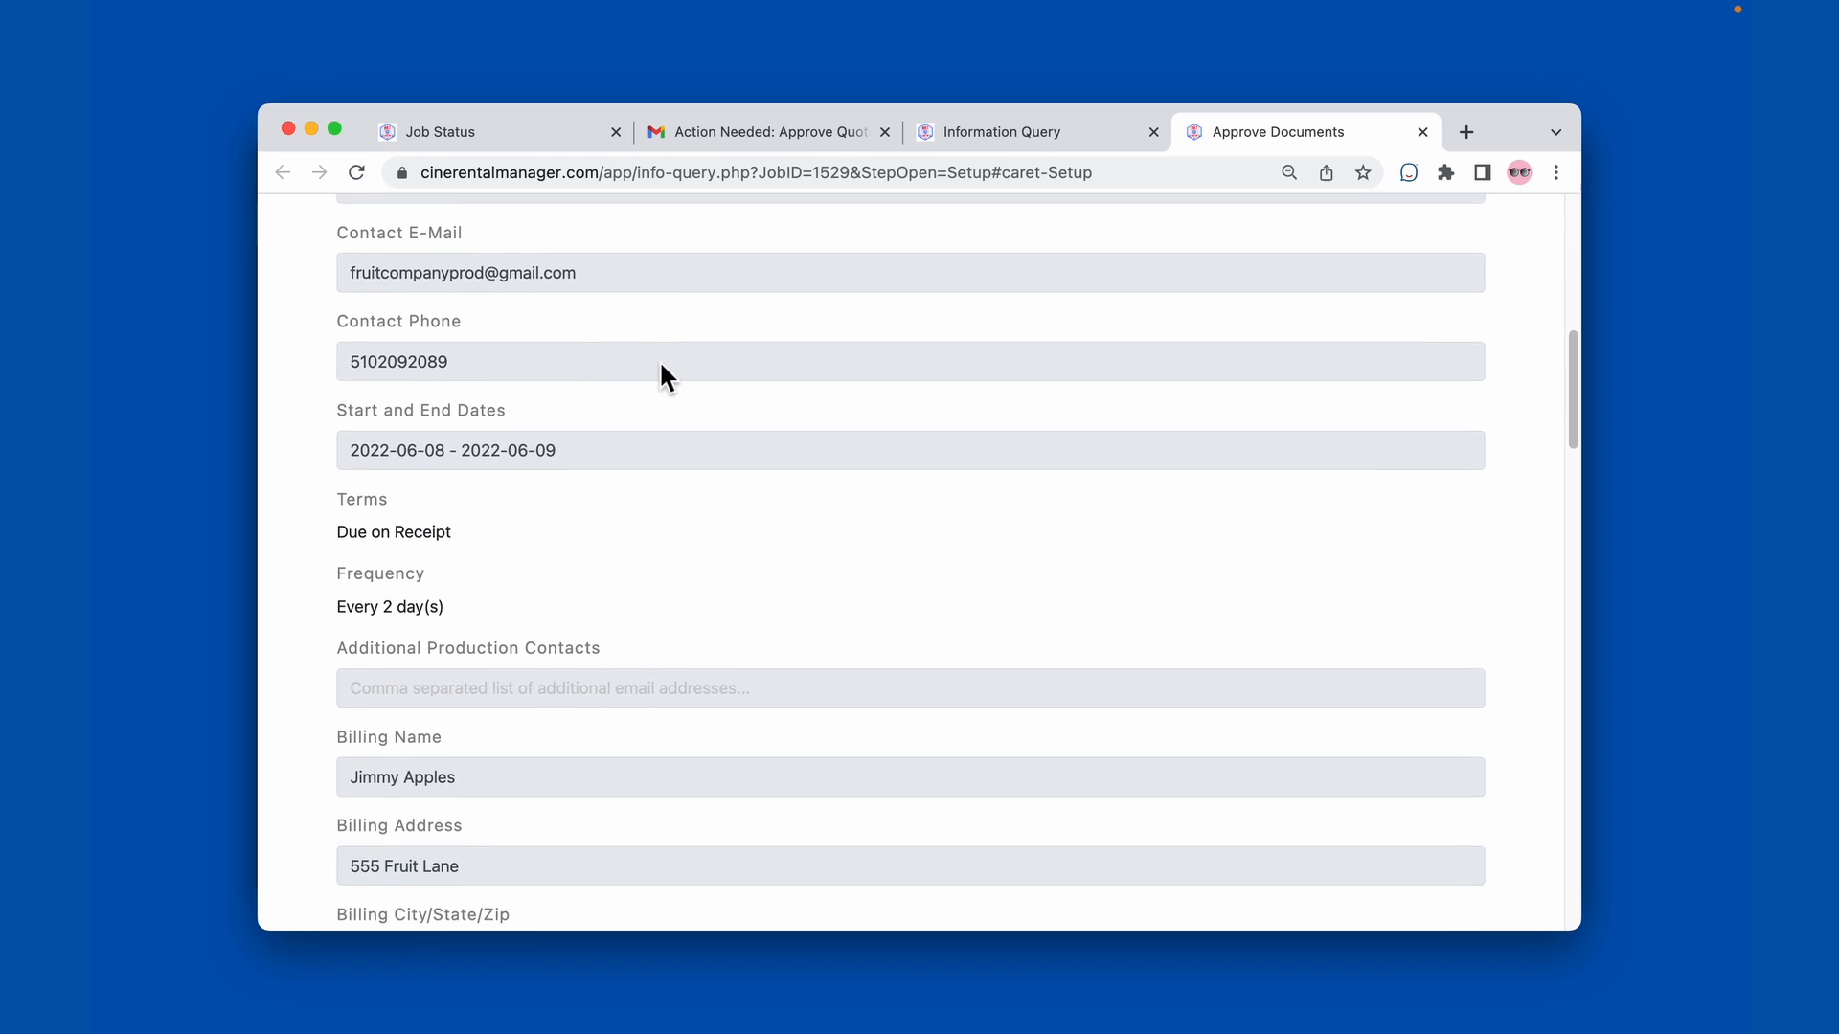
pyautogui.scroll(-5, 661, 374)
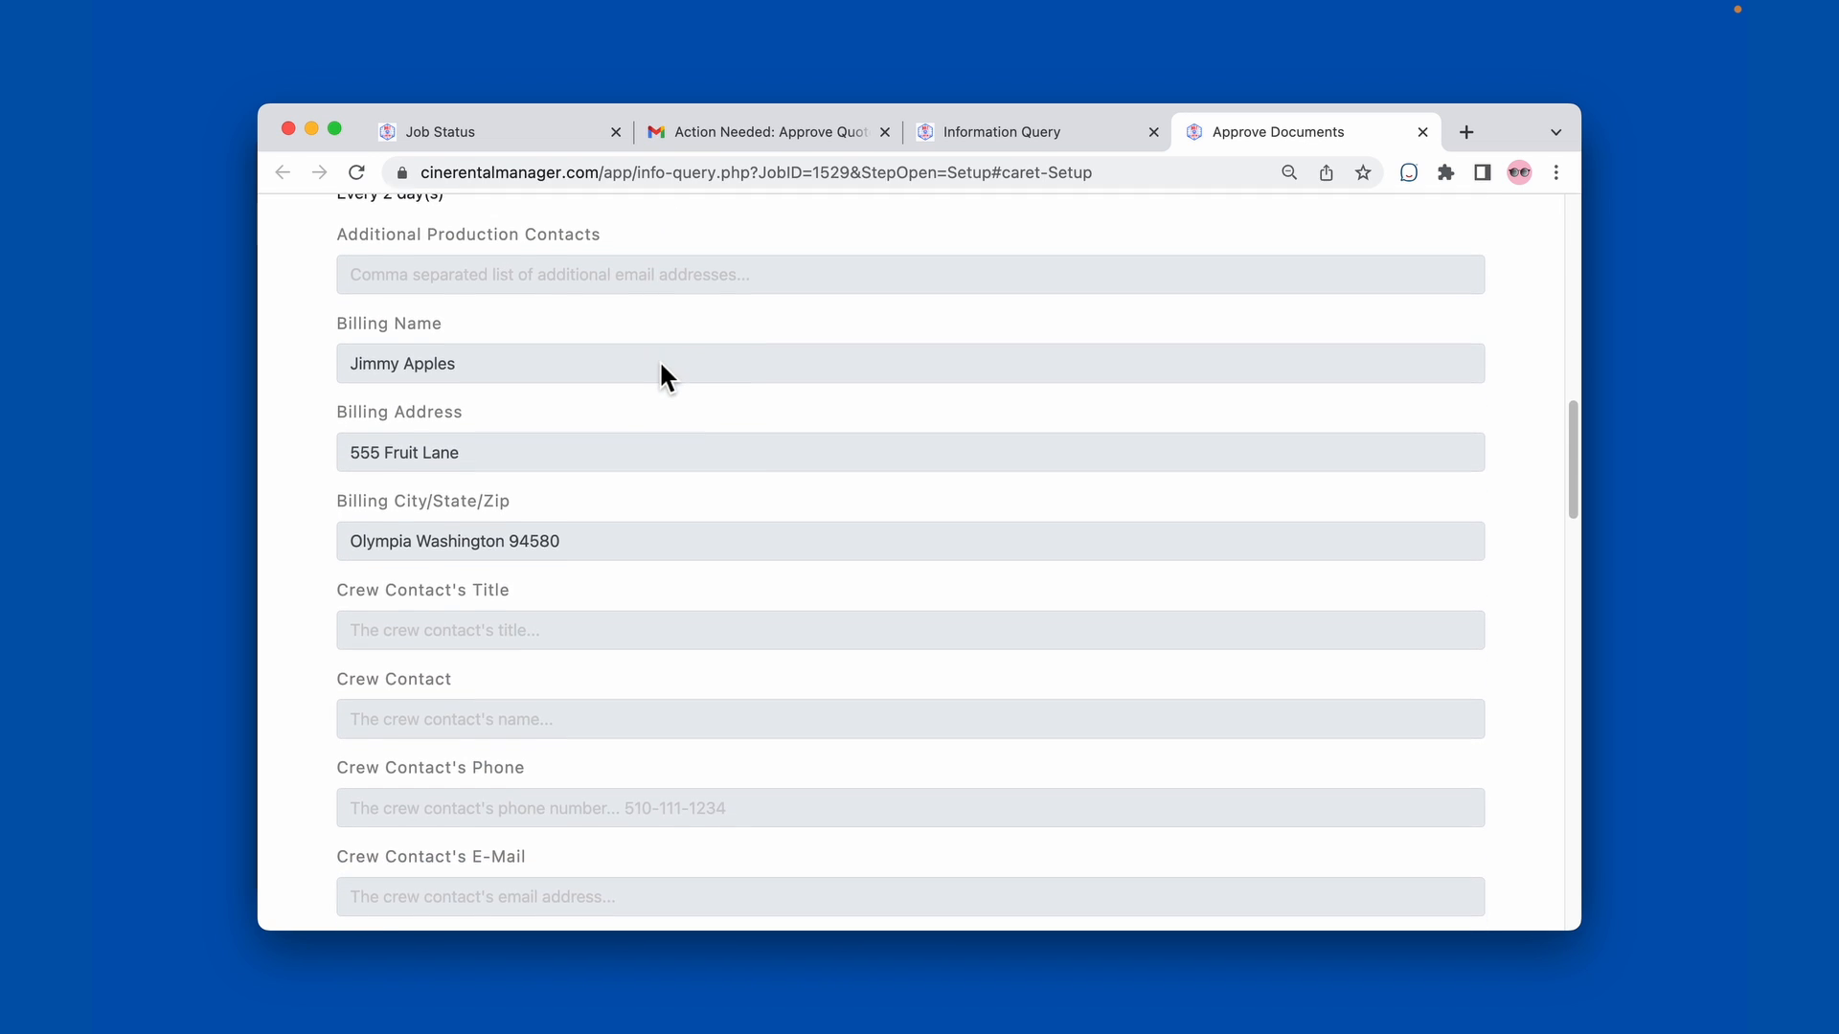
pyautogui.scroll(6, 661, 366)
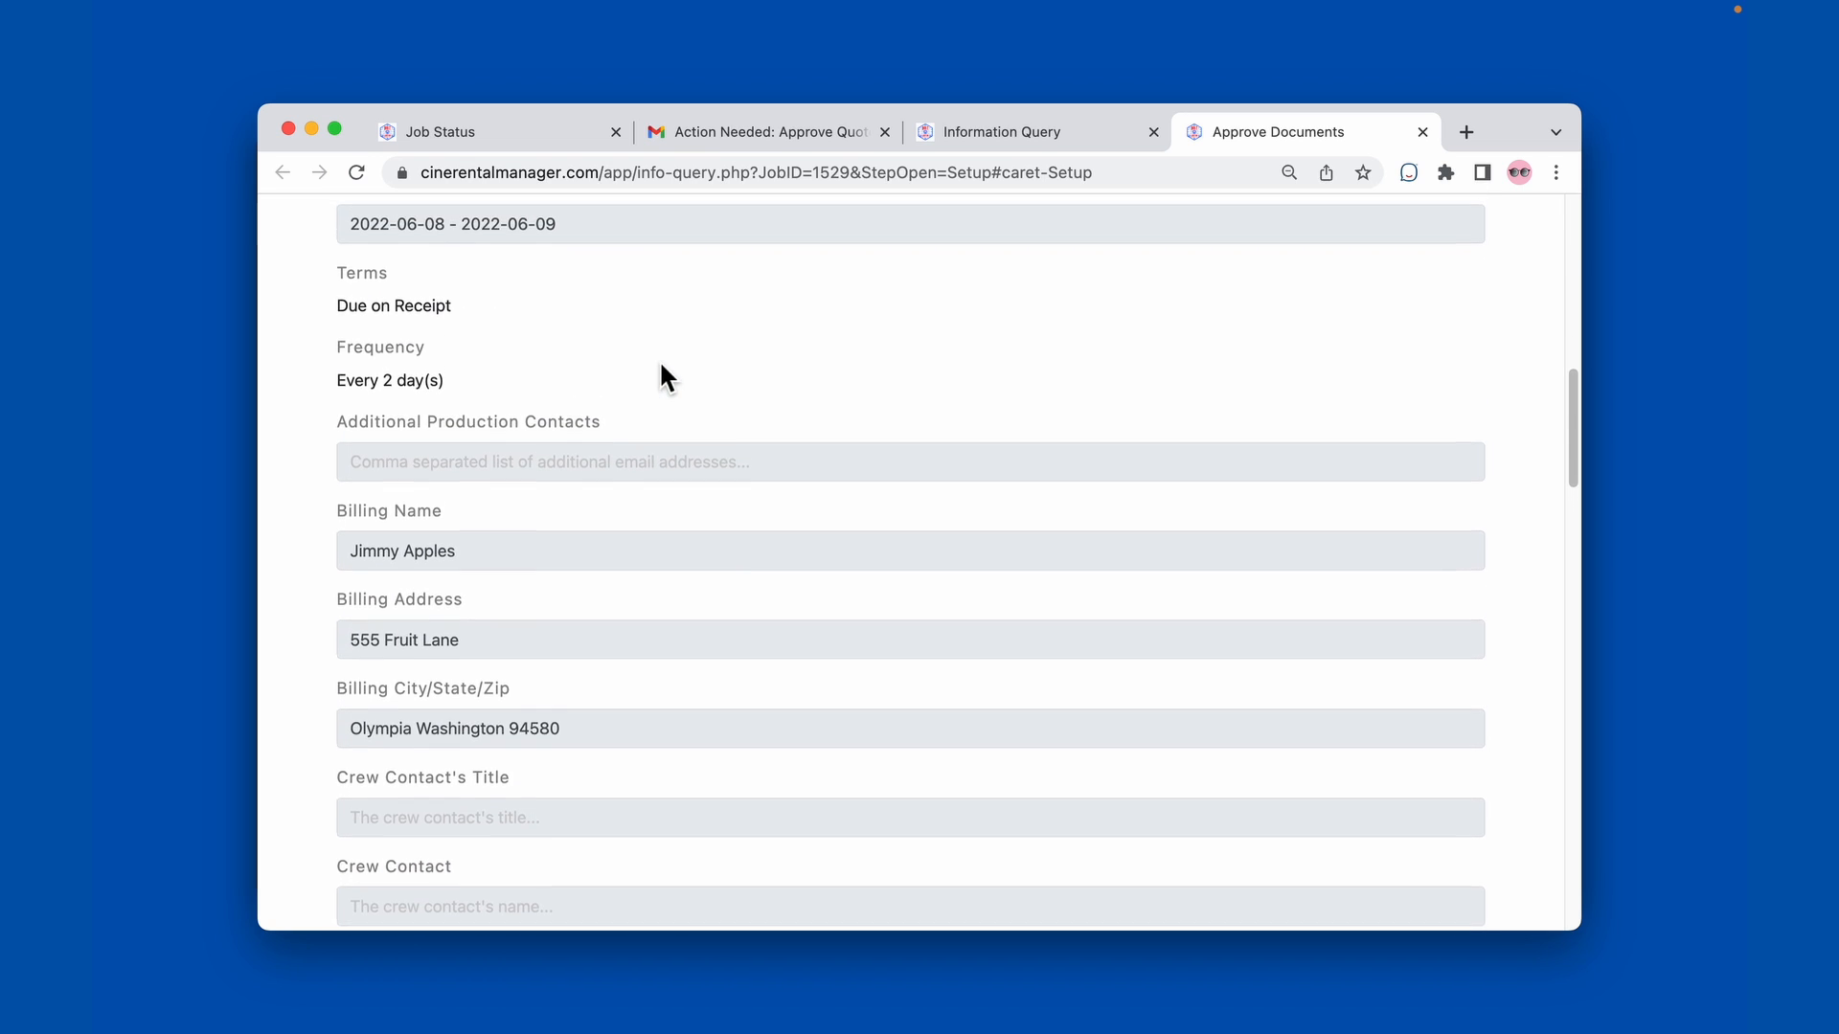
pyautogui.scroll(11, 658, 359)
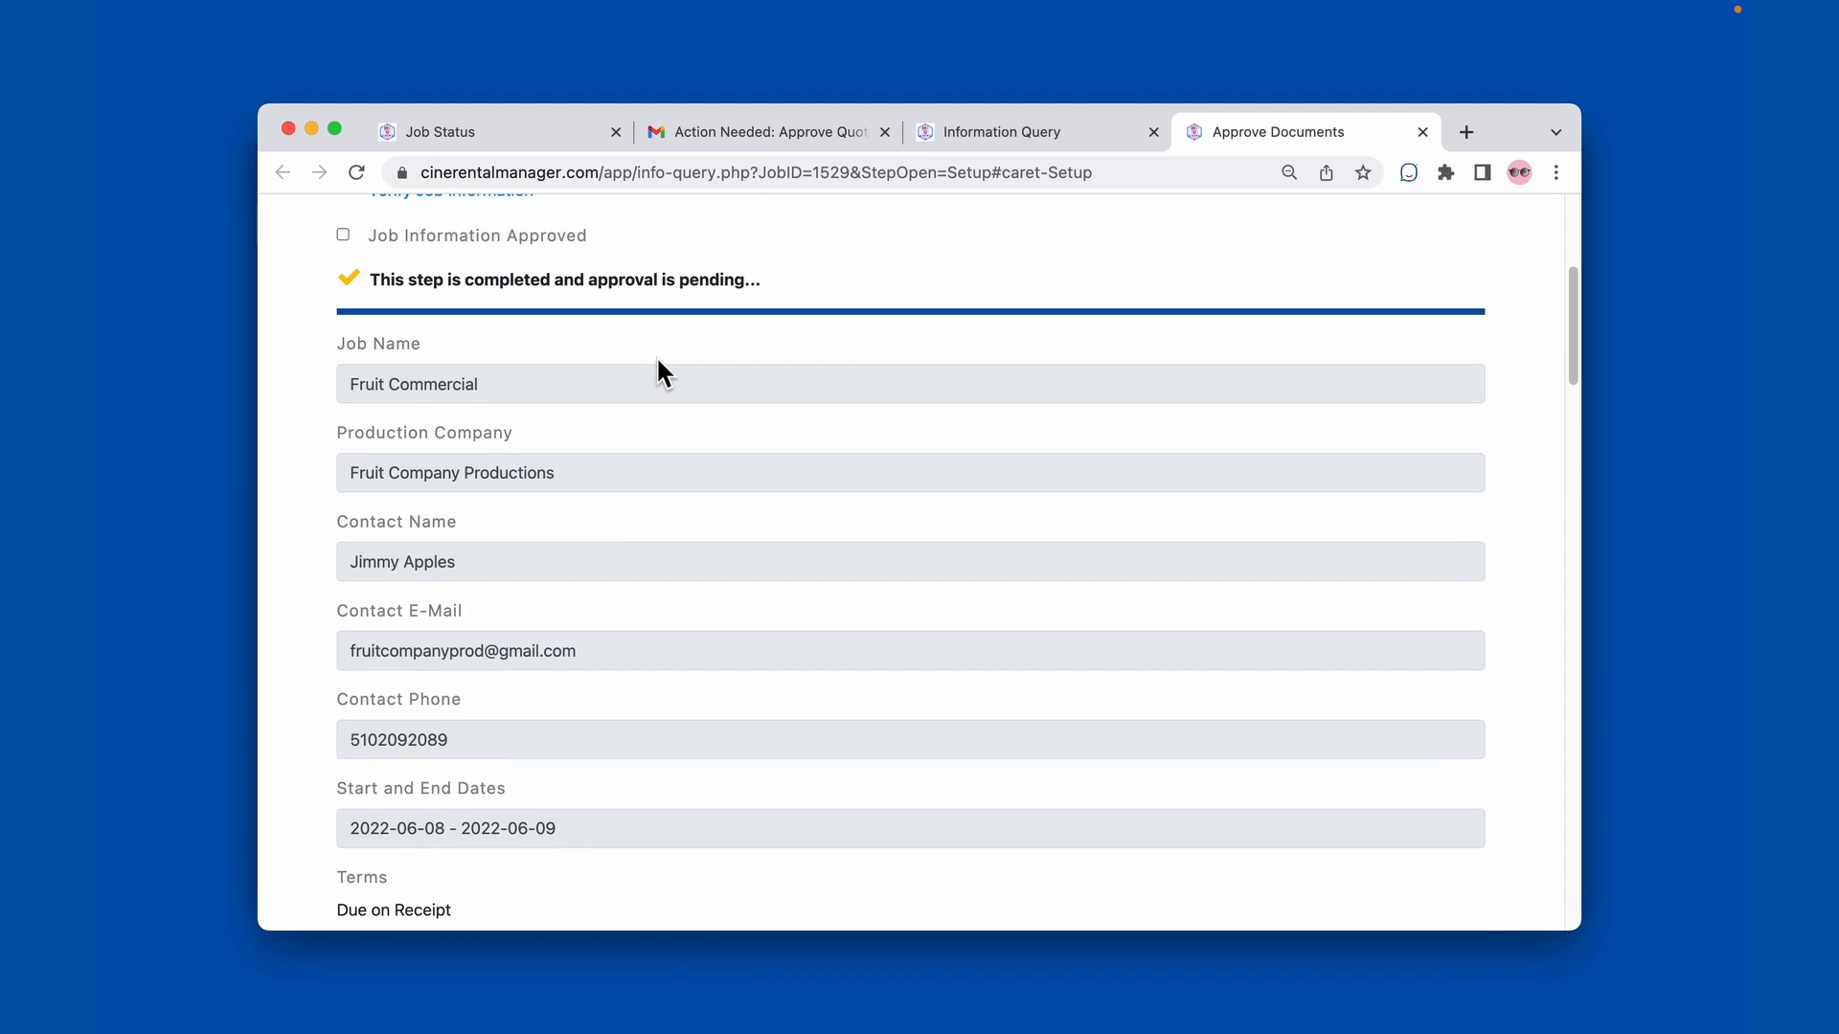
pyautogui.scroll(4, 658, 364)
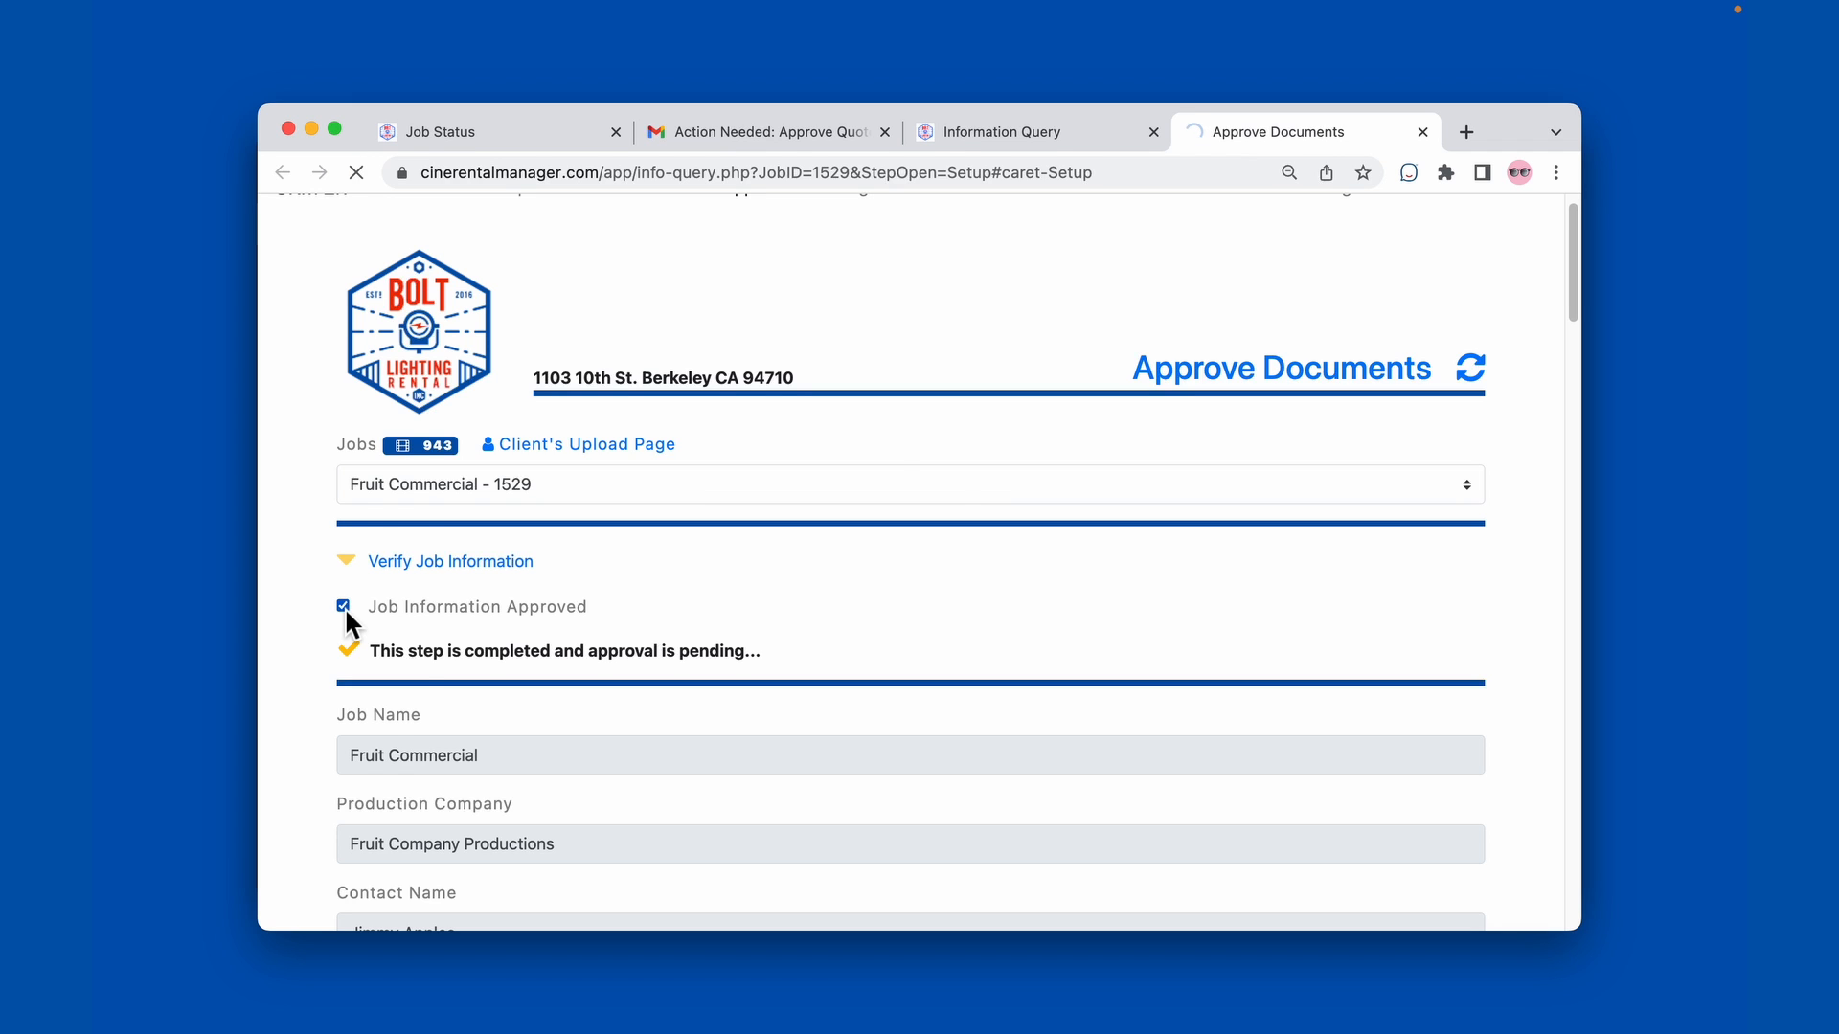
pyautogui.scroll(-3, 300, 621)
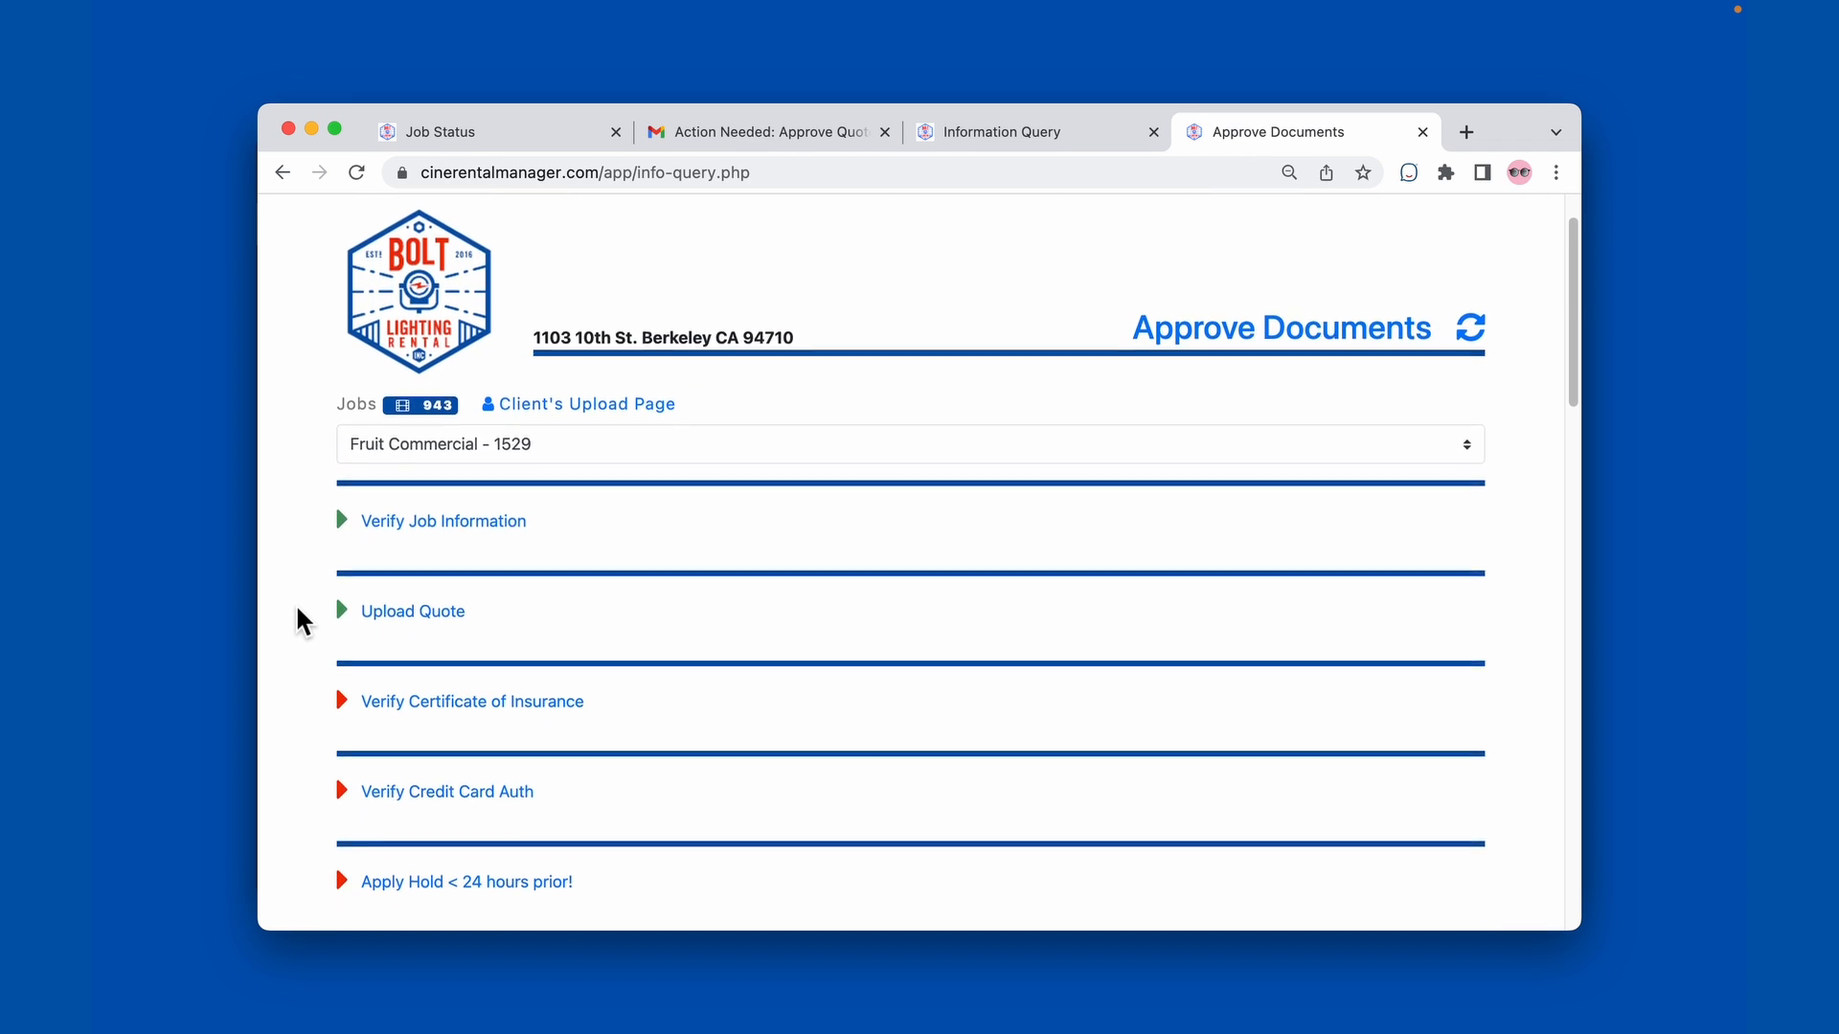
pyautogui.scroll(-2, 300, 622)
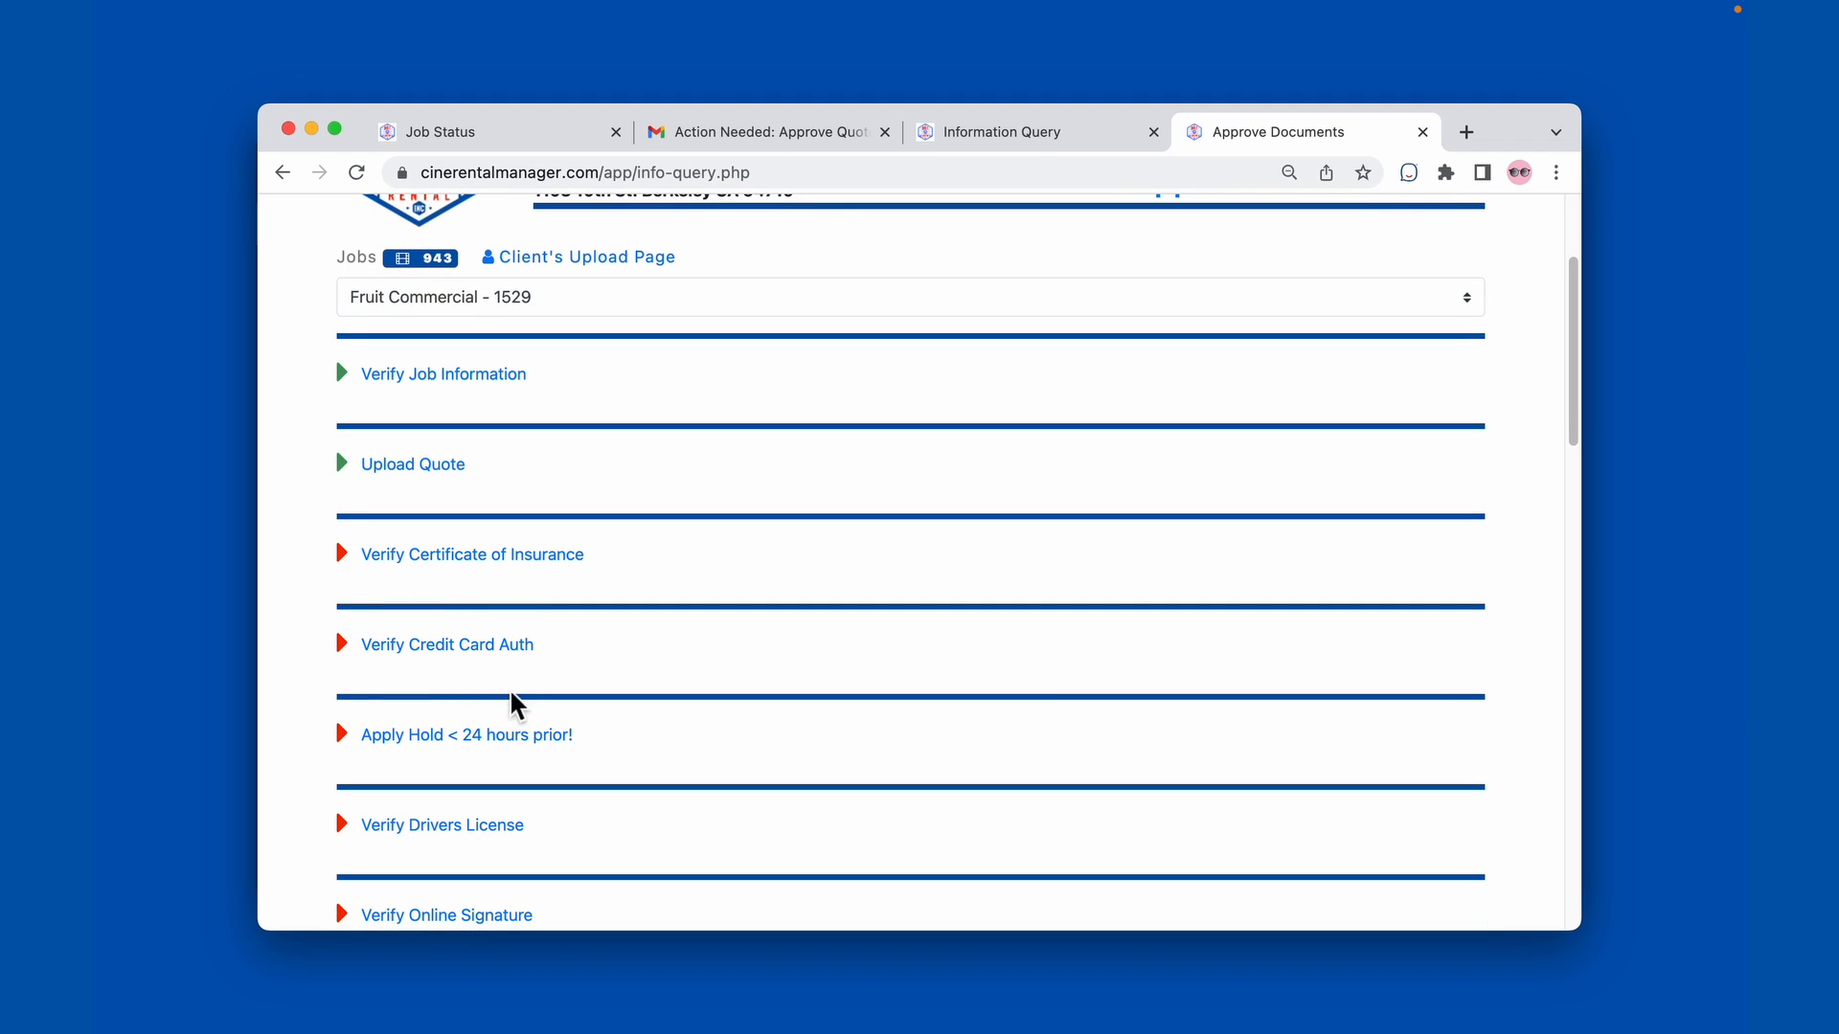
pyautogui.scroll(5, 514, 706)
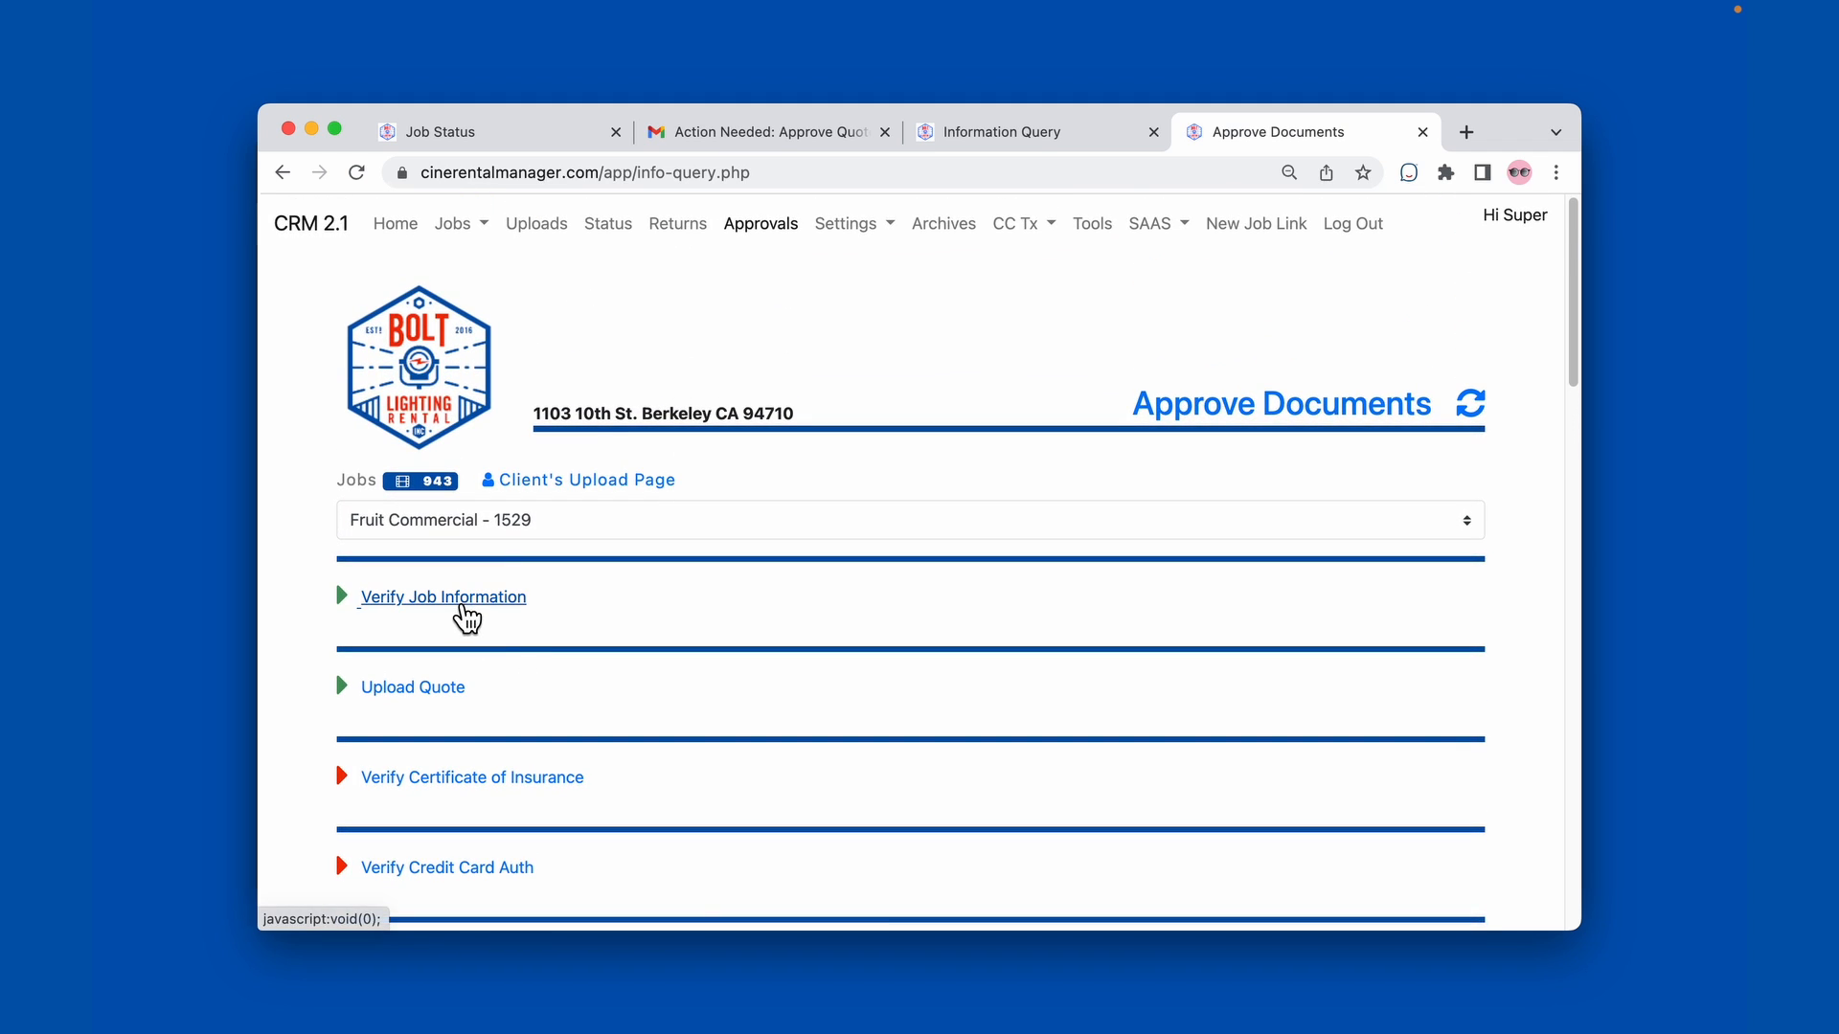
# Step: Close the Information Query and Approve Documents pages and refresh Job Status to check Fruit Commercial's updated items
pyautogui.click(970, 144)
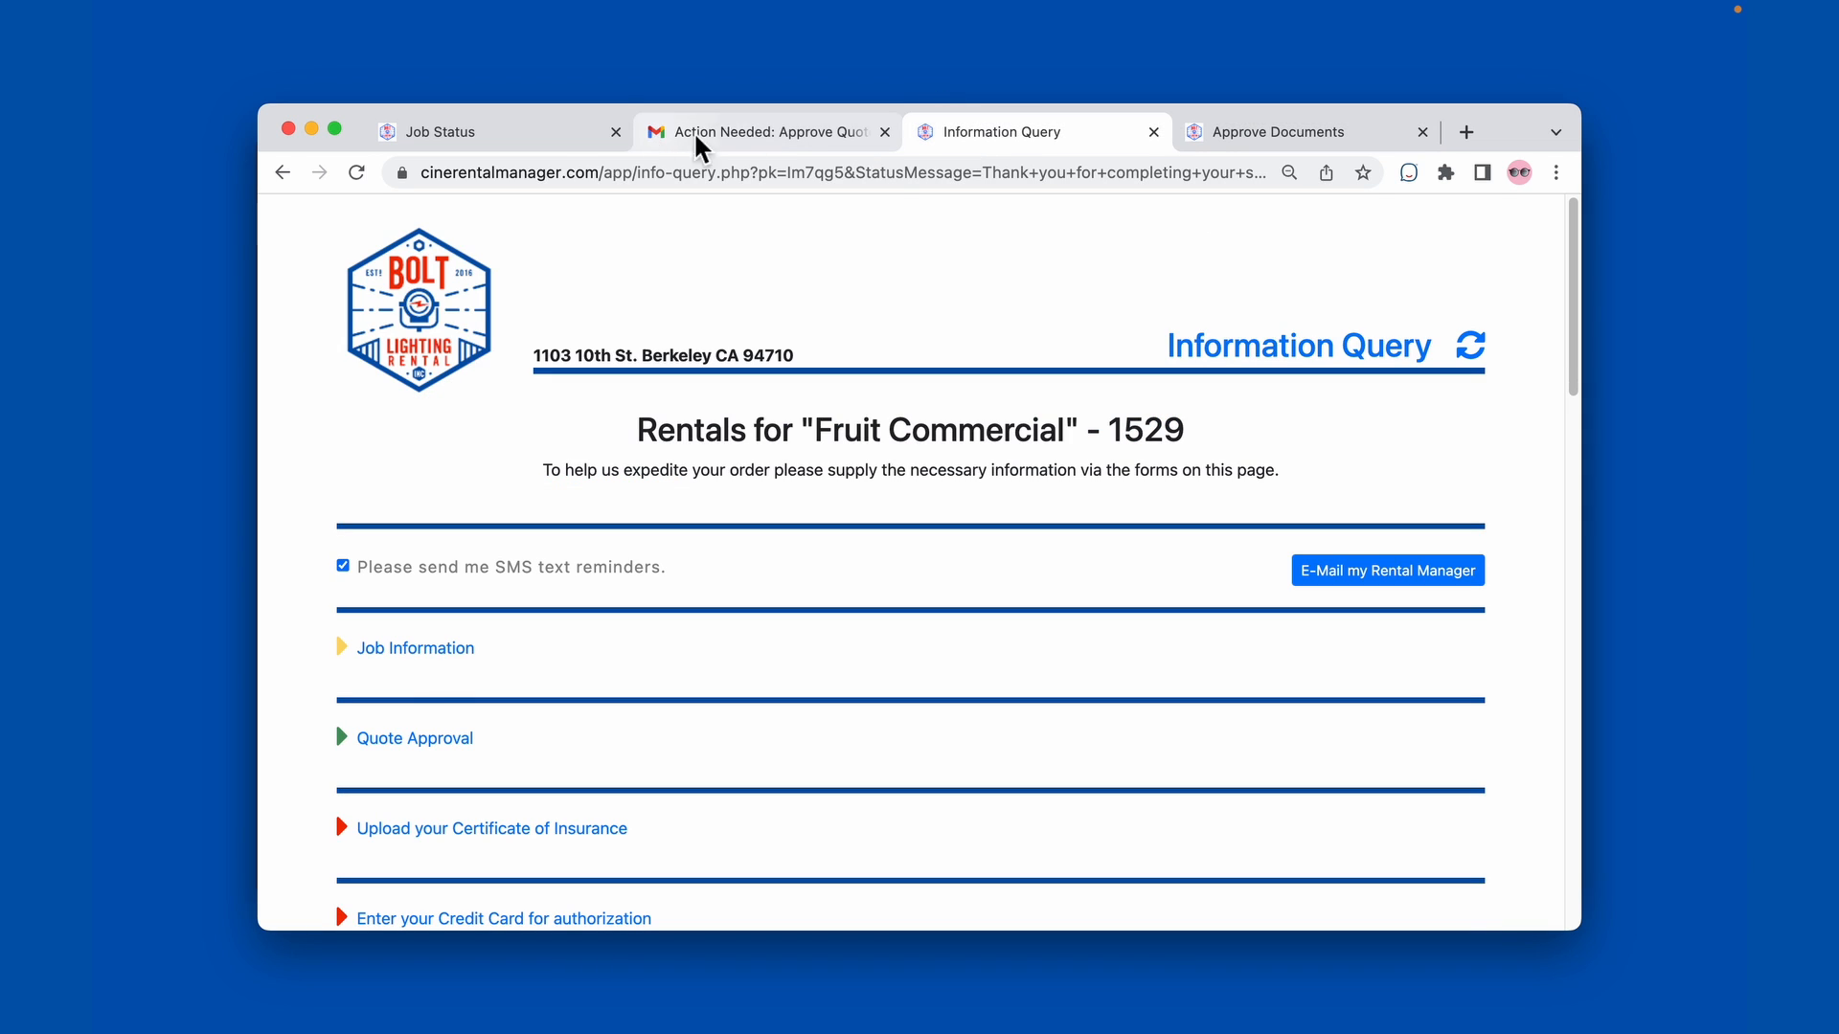
pyautogui.press('super+w')
pyautogui.press('super+w')
pyautogui.click(562, 131)
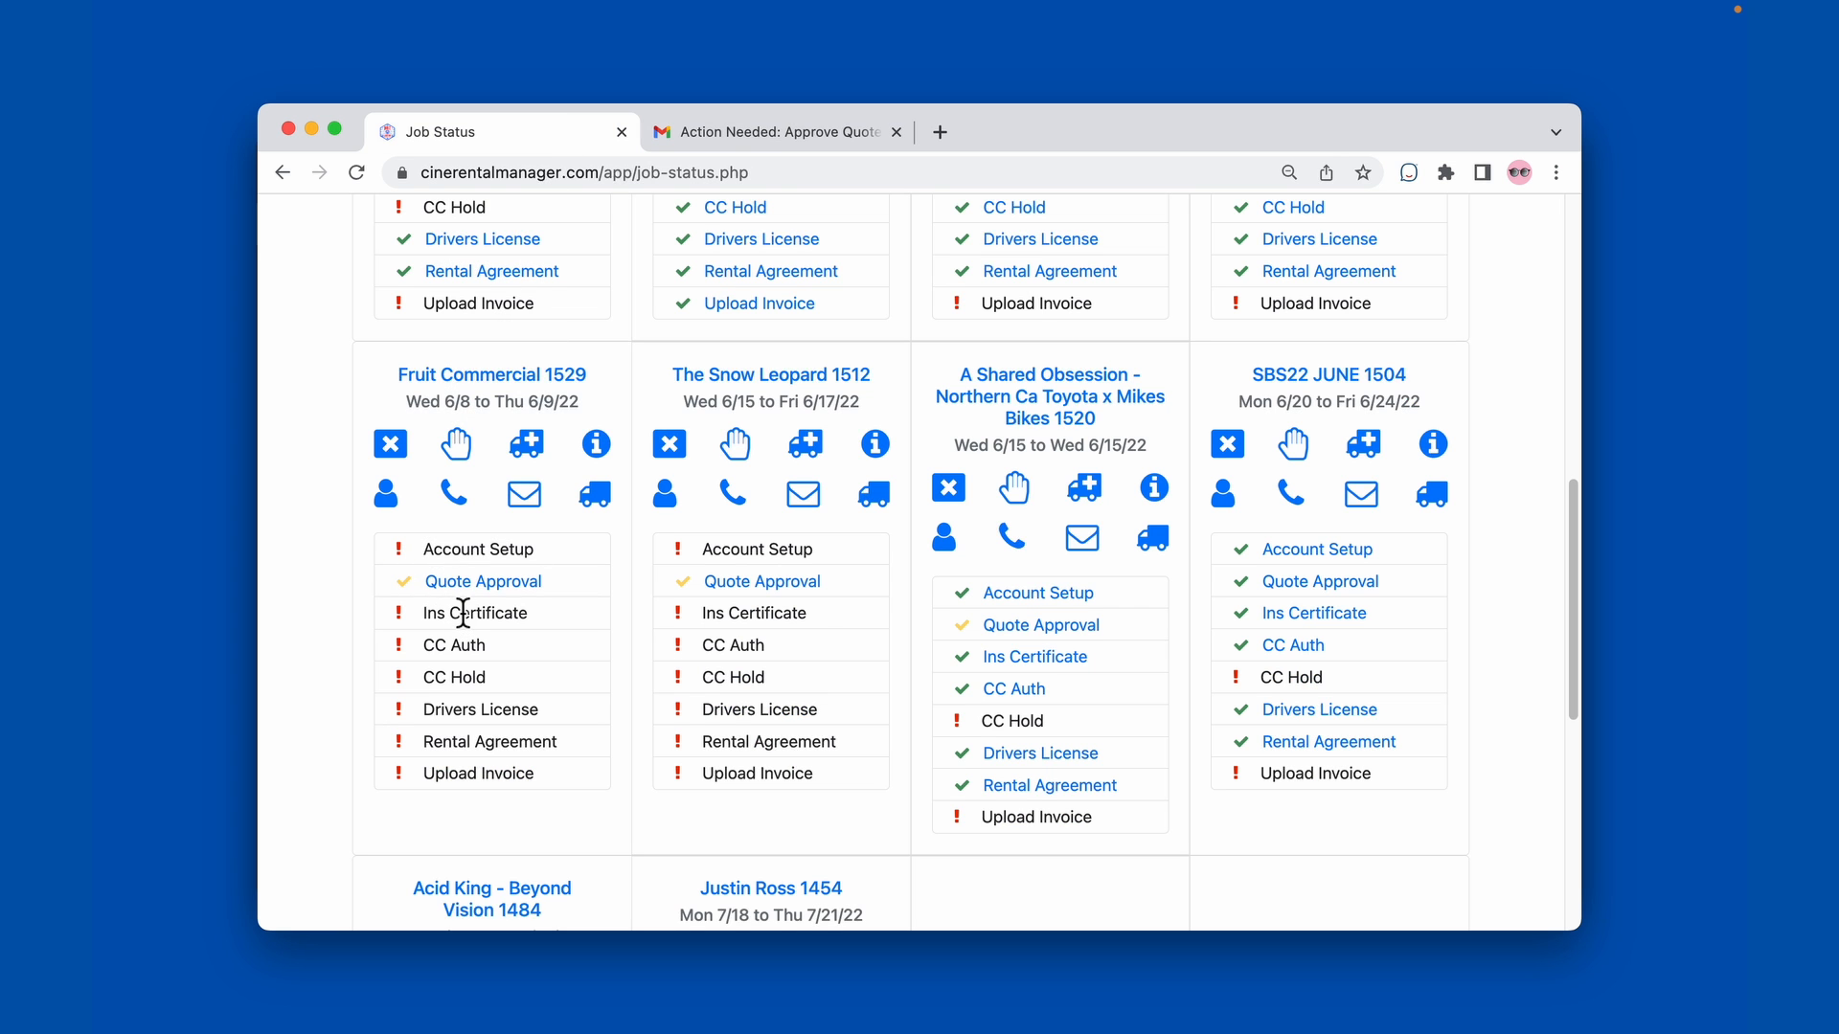
pyautogui.press('super+r')
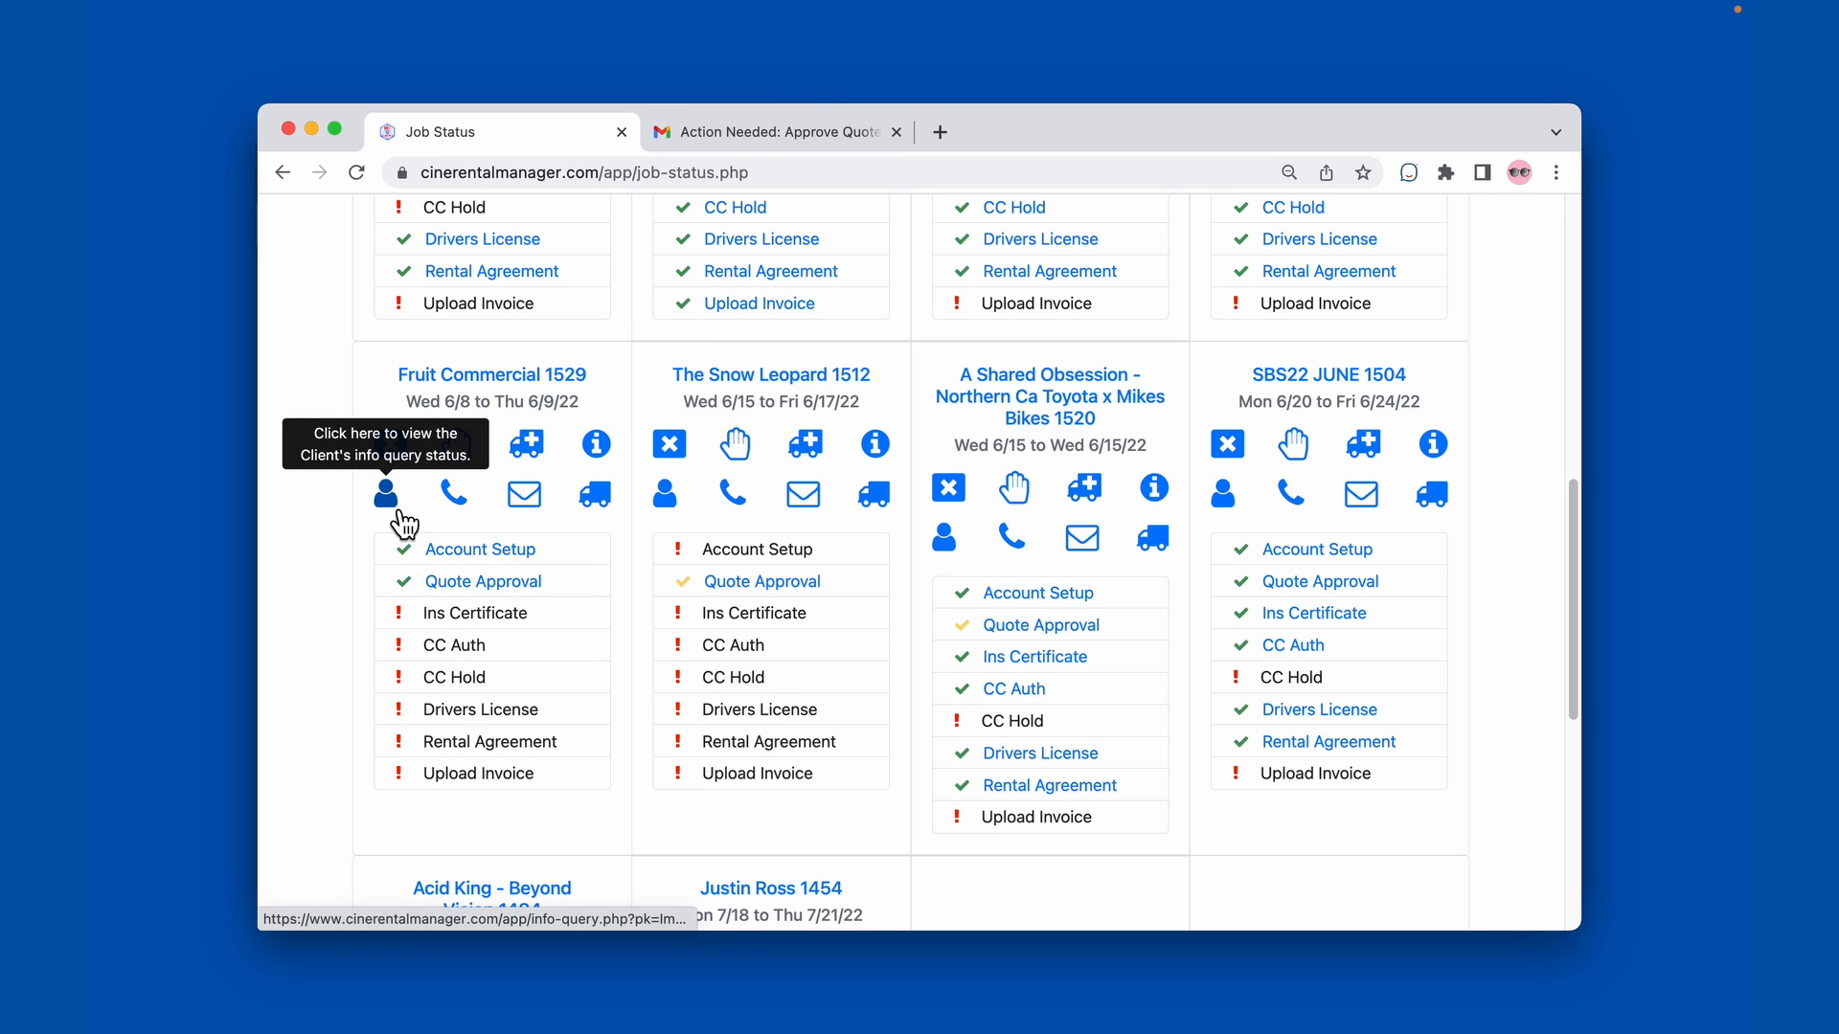
# Step: Reopen the client's information page from the quote email, close the email, and review the Quote Approval section before collapsing it
pyautogui.click(729, 134)
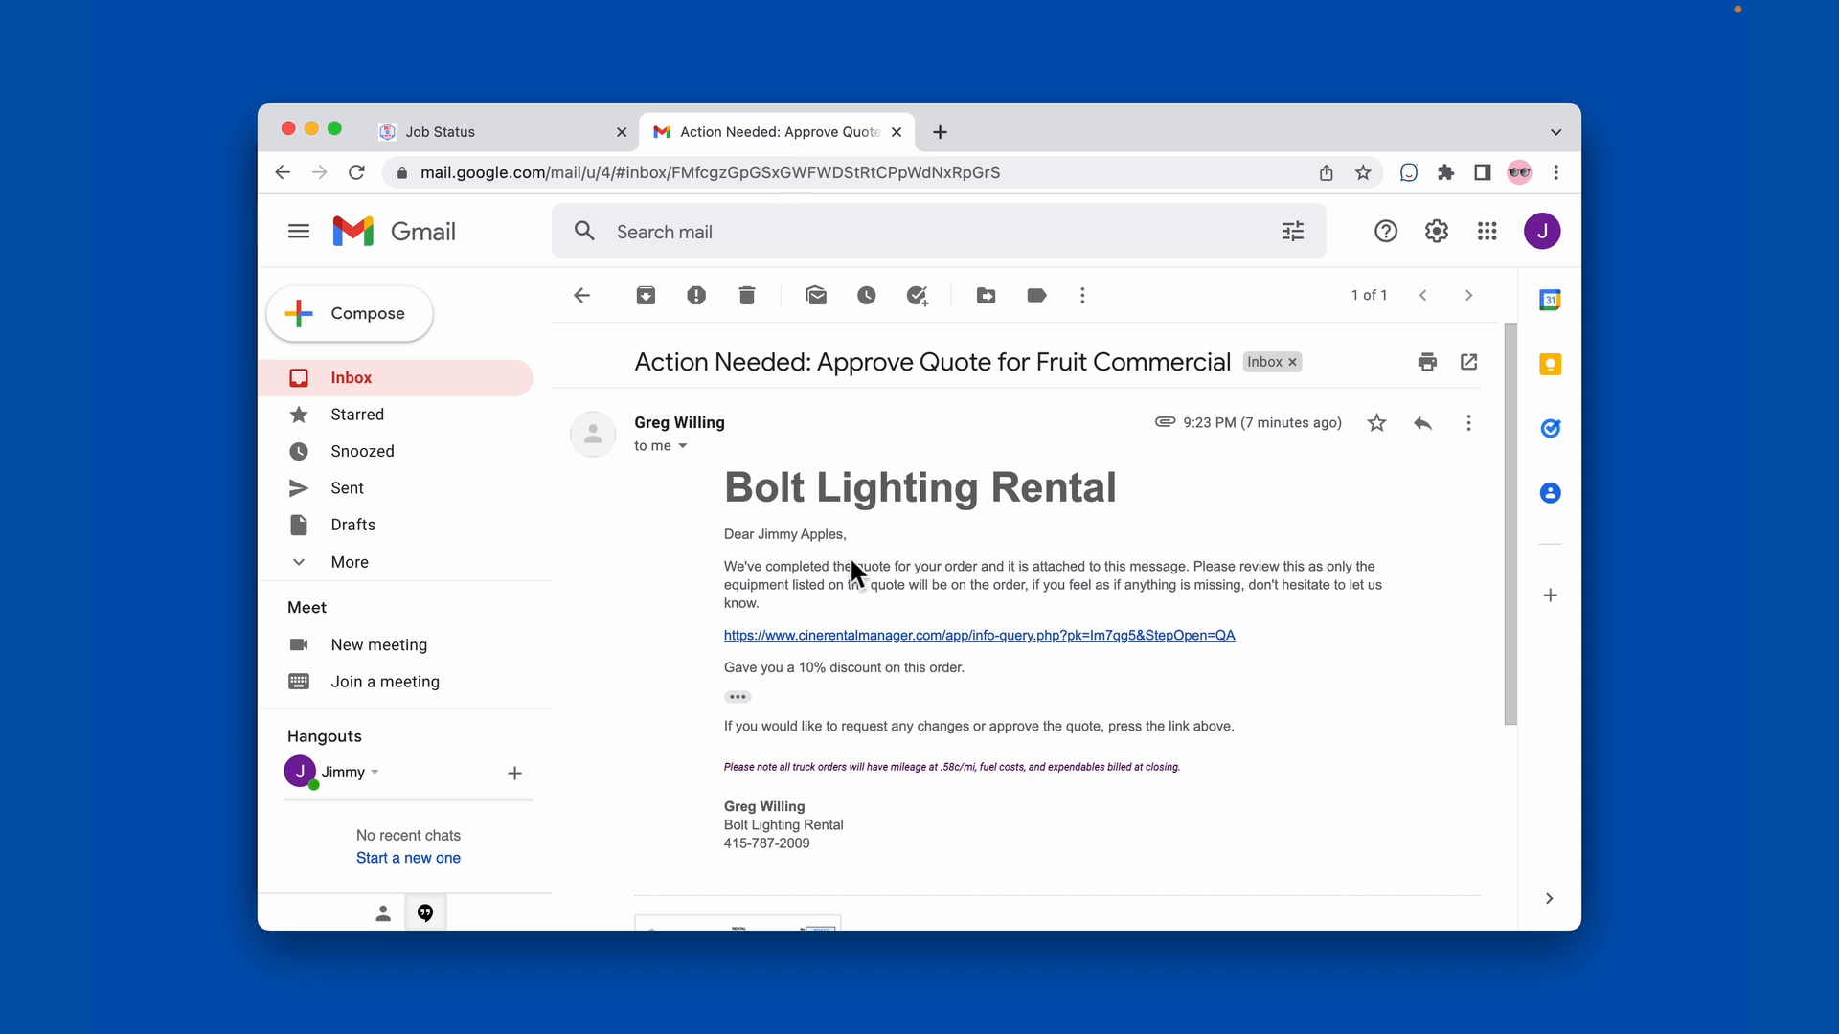
pyautogui.click(853, 636)
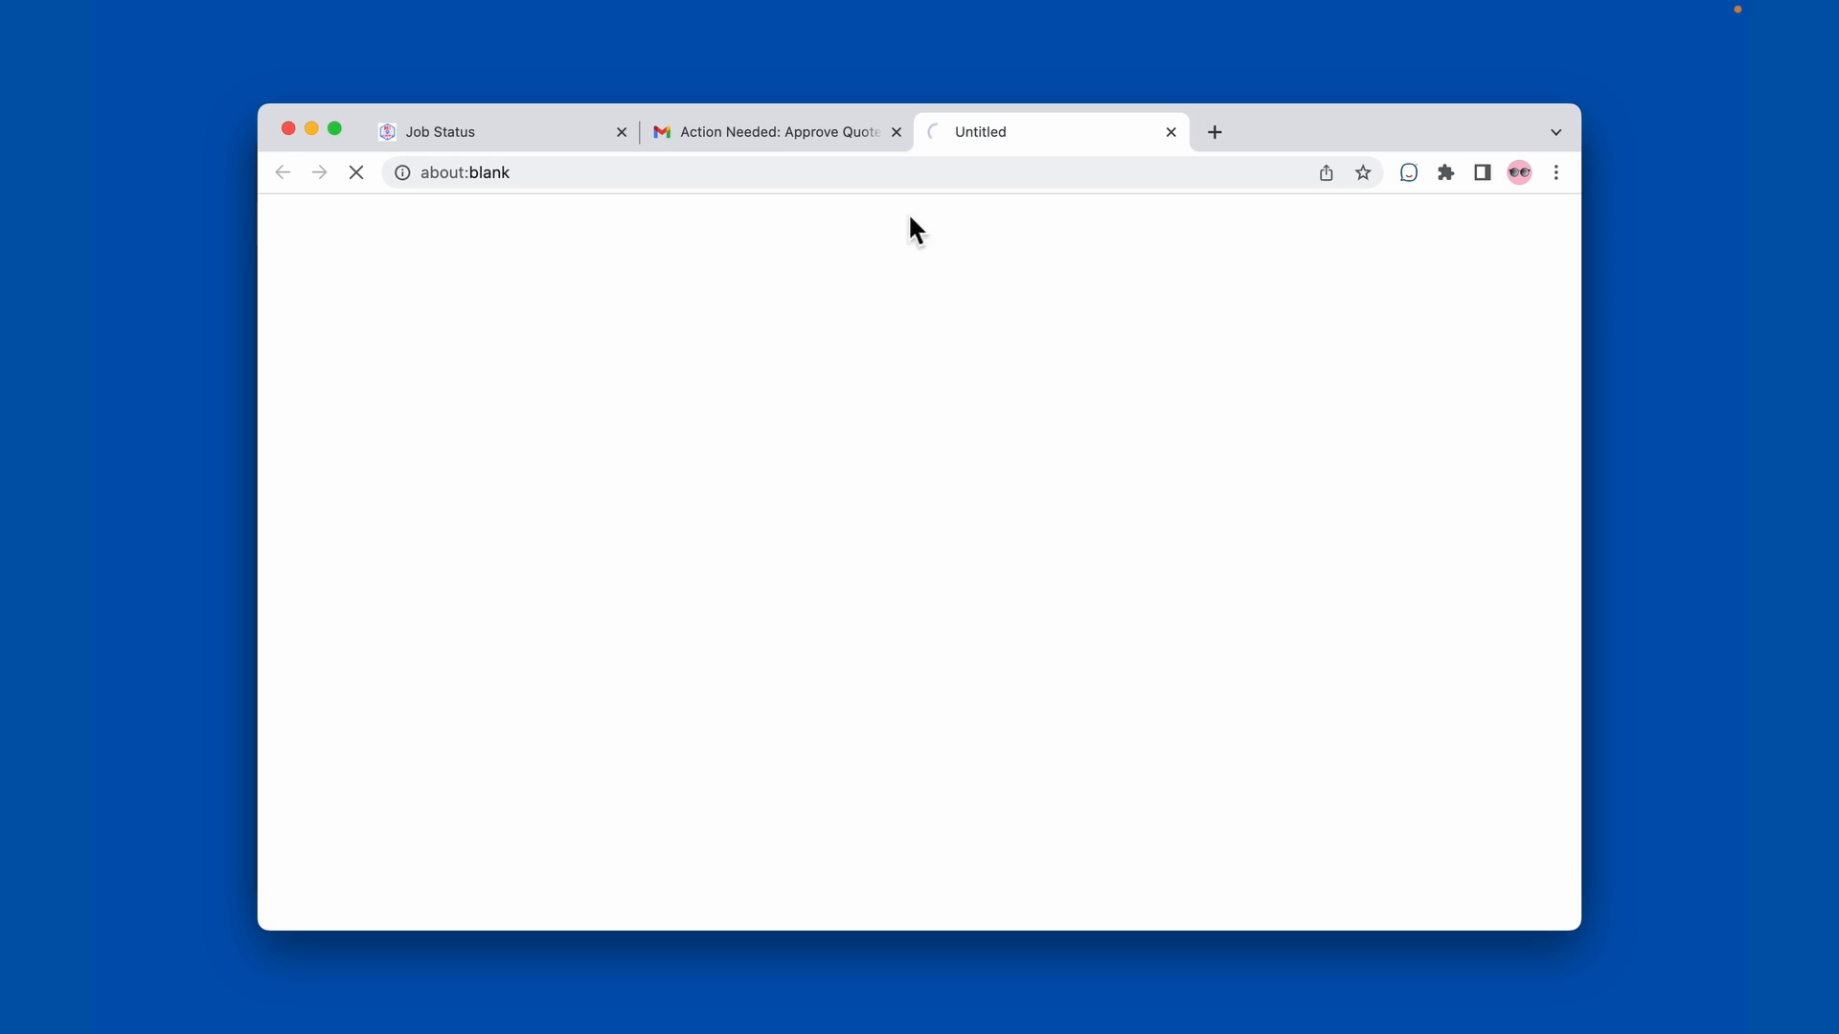
pyautogui.click(897, 131)
pyautogui.scroll(-8, 500, 697)
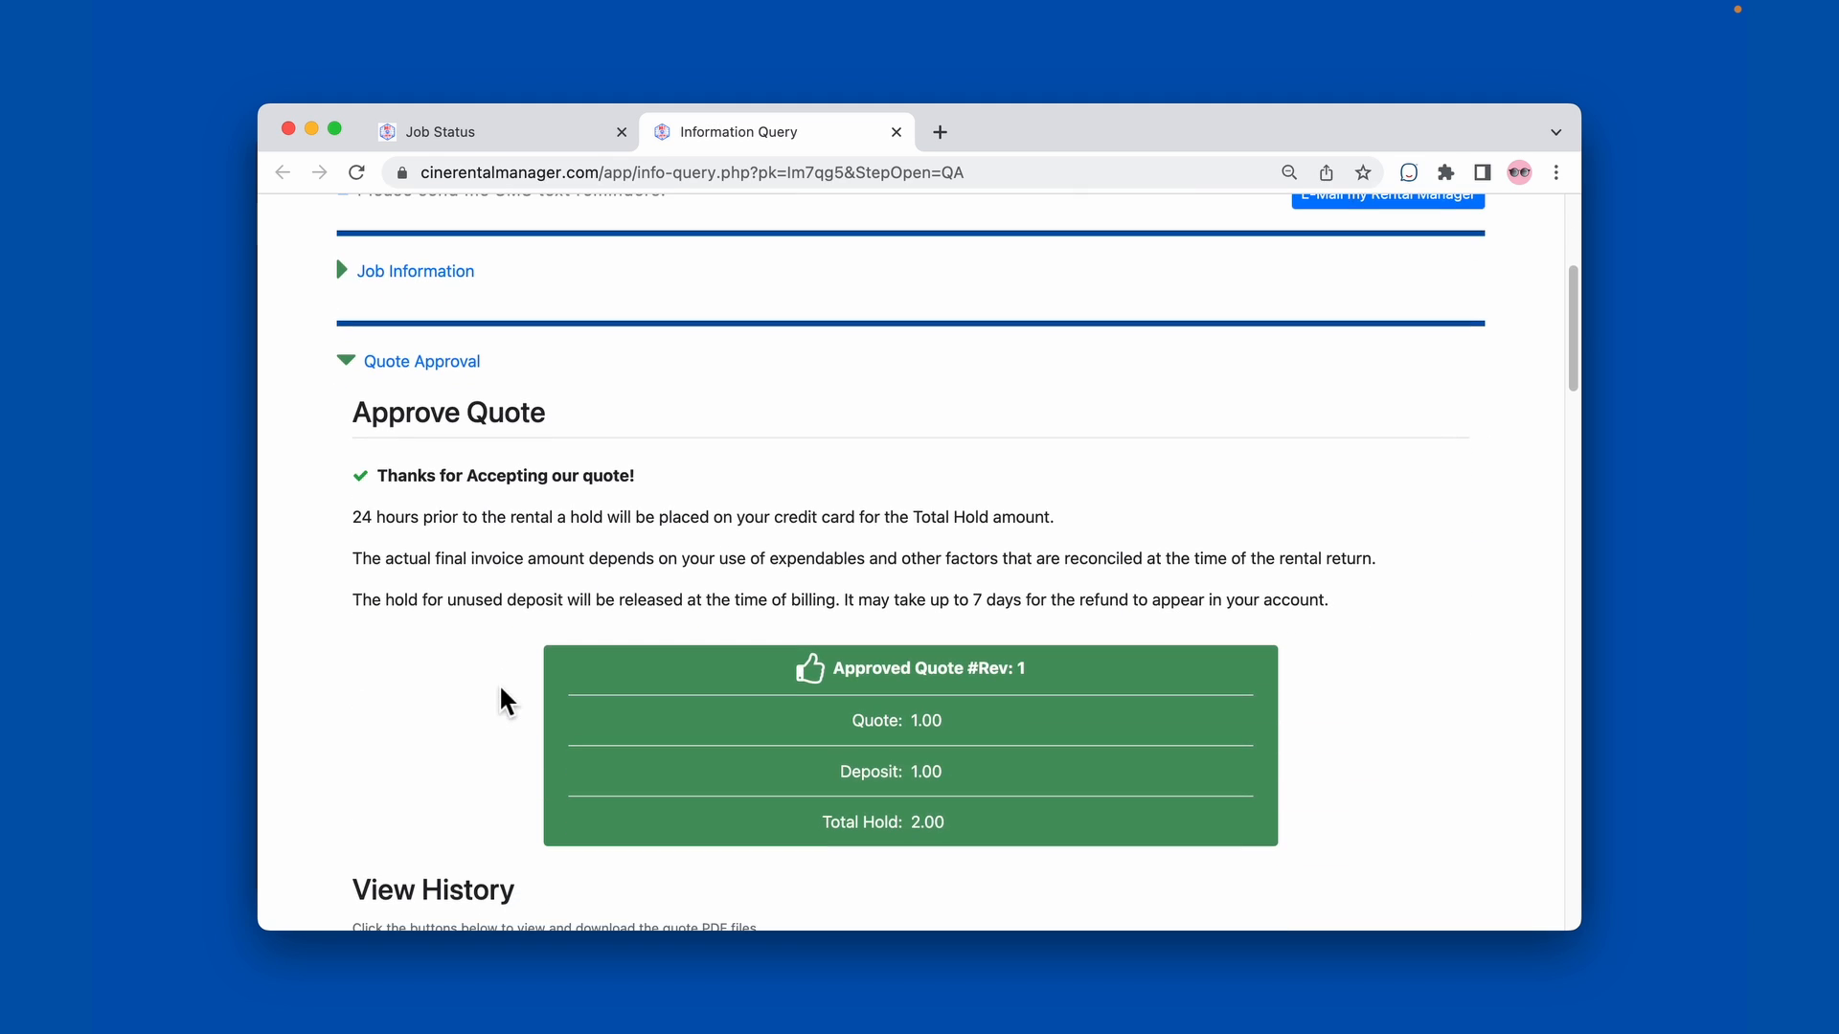
pyautogui.scroll(-4, 501, 688)
pyautogui.scroll(8, 501, 689)
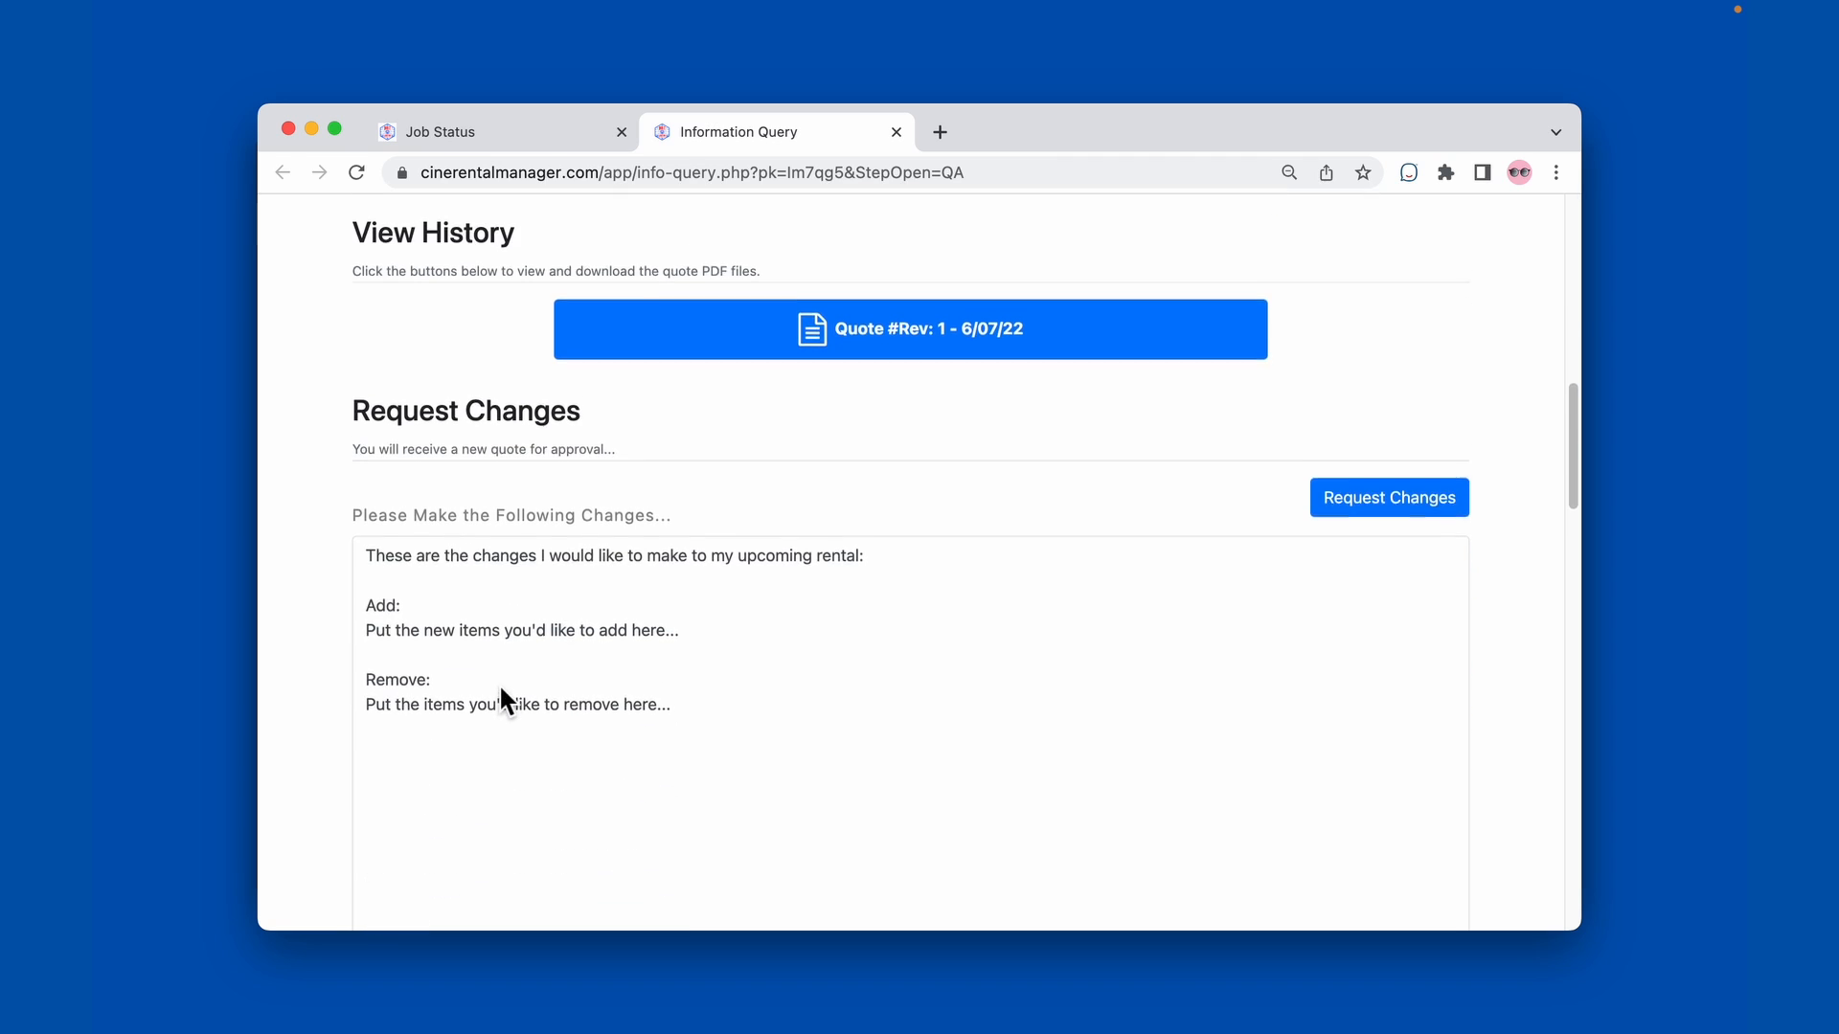
pyautogui.click(422, 387)
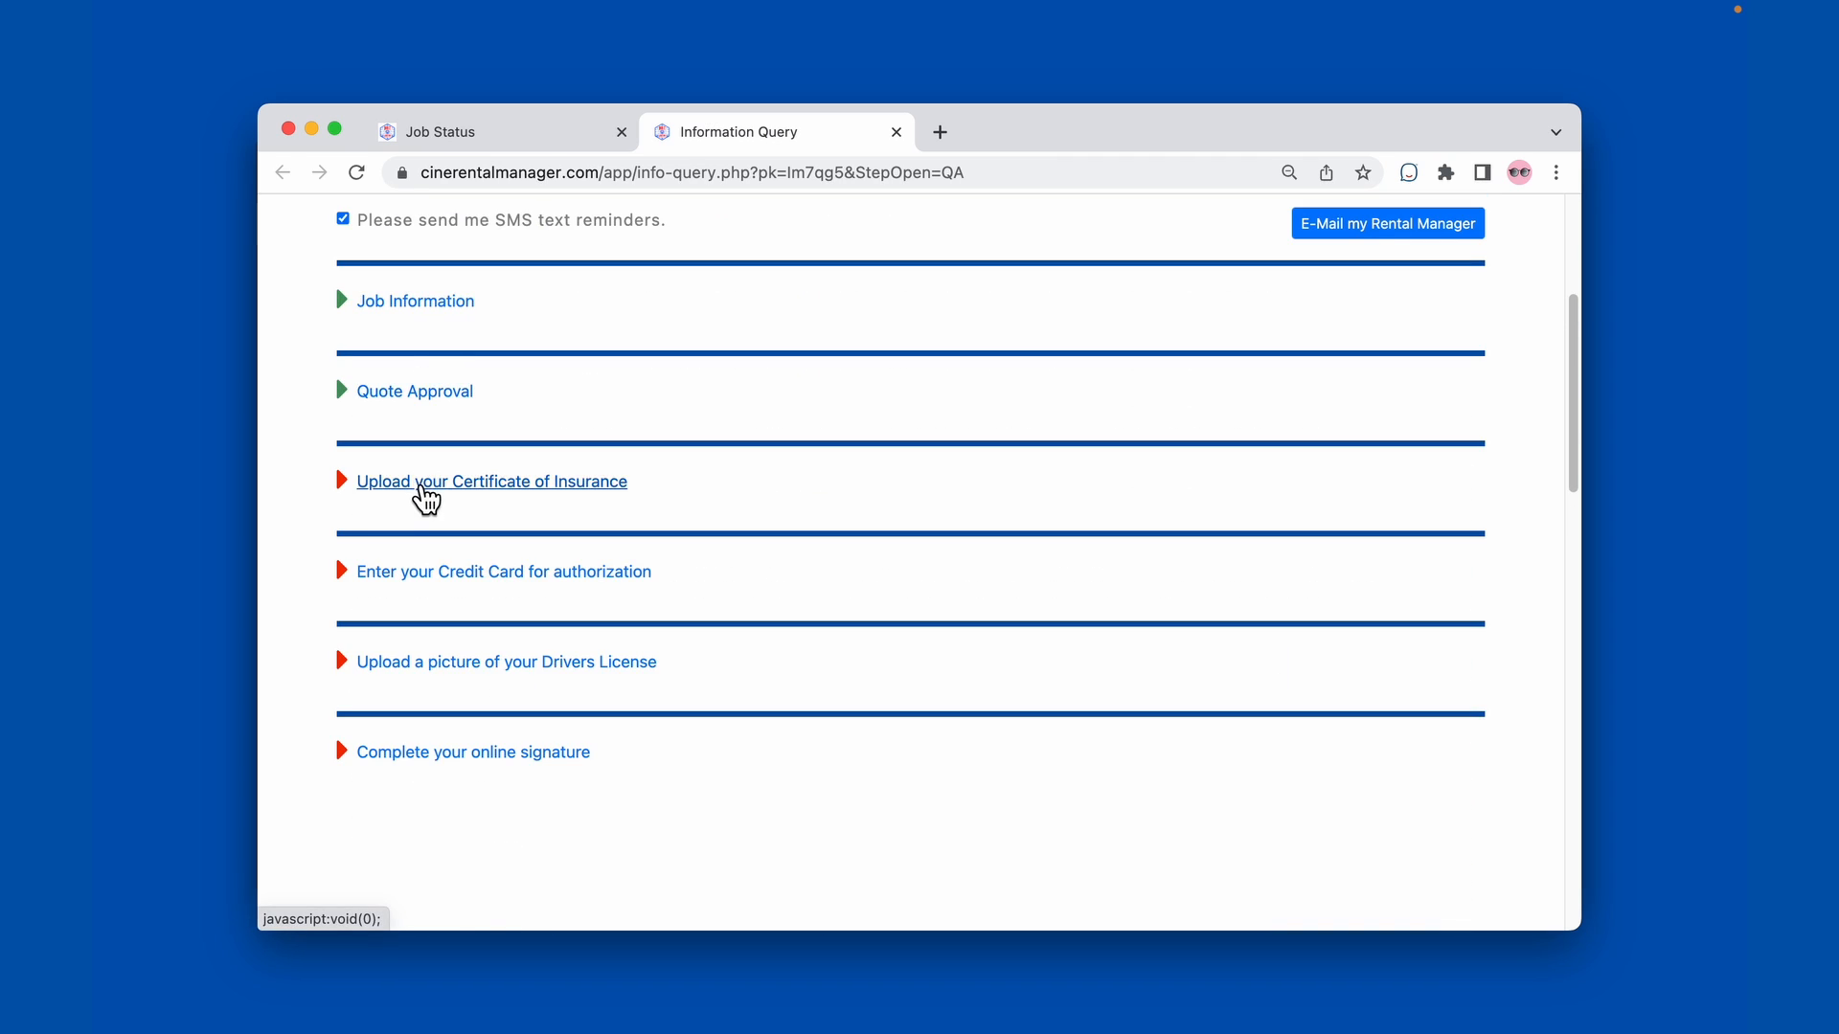
# Step: Upload COI-sample.pdf from the CineRentalManager folder as the certificate of insurance, with expiration date 06/15/2022
pyautogui.click(425, 487)
pyautogui.scroll(-10, 412, 488)
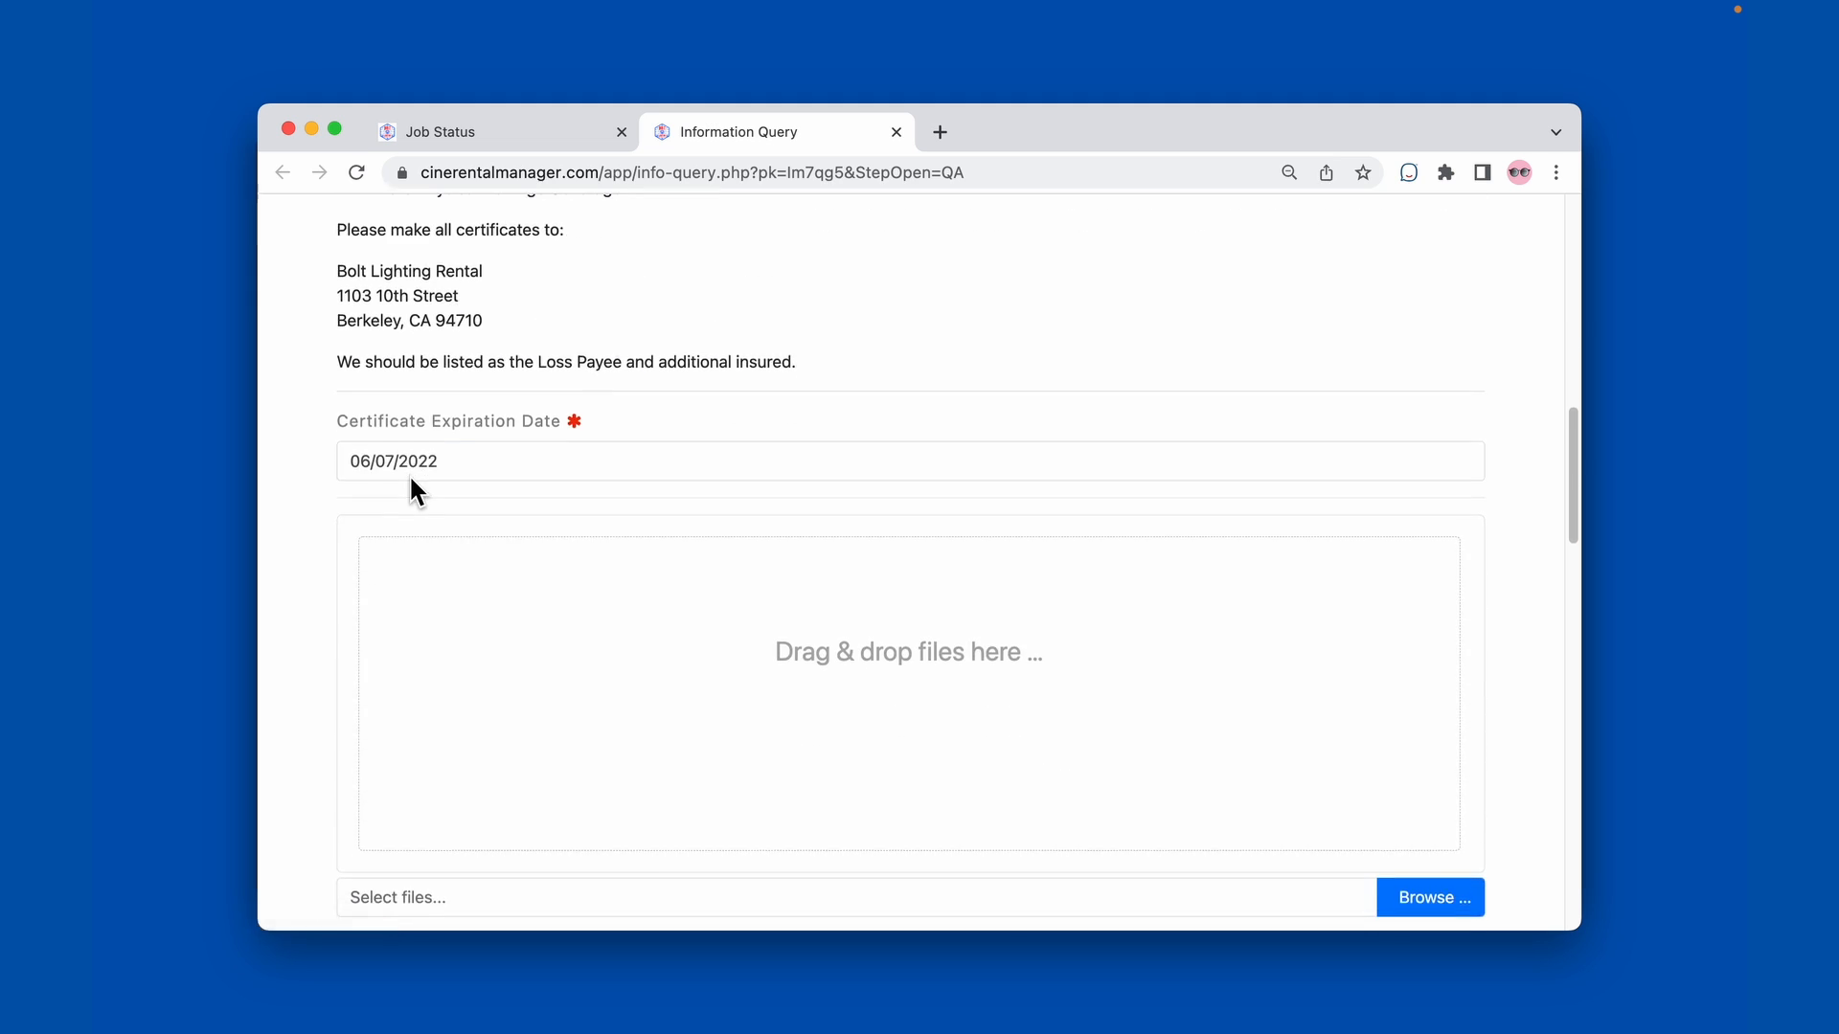
pyautogui.press('super+Tab')
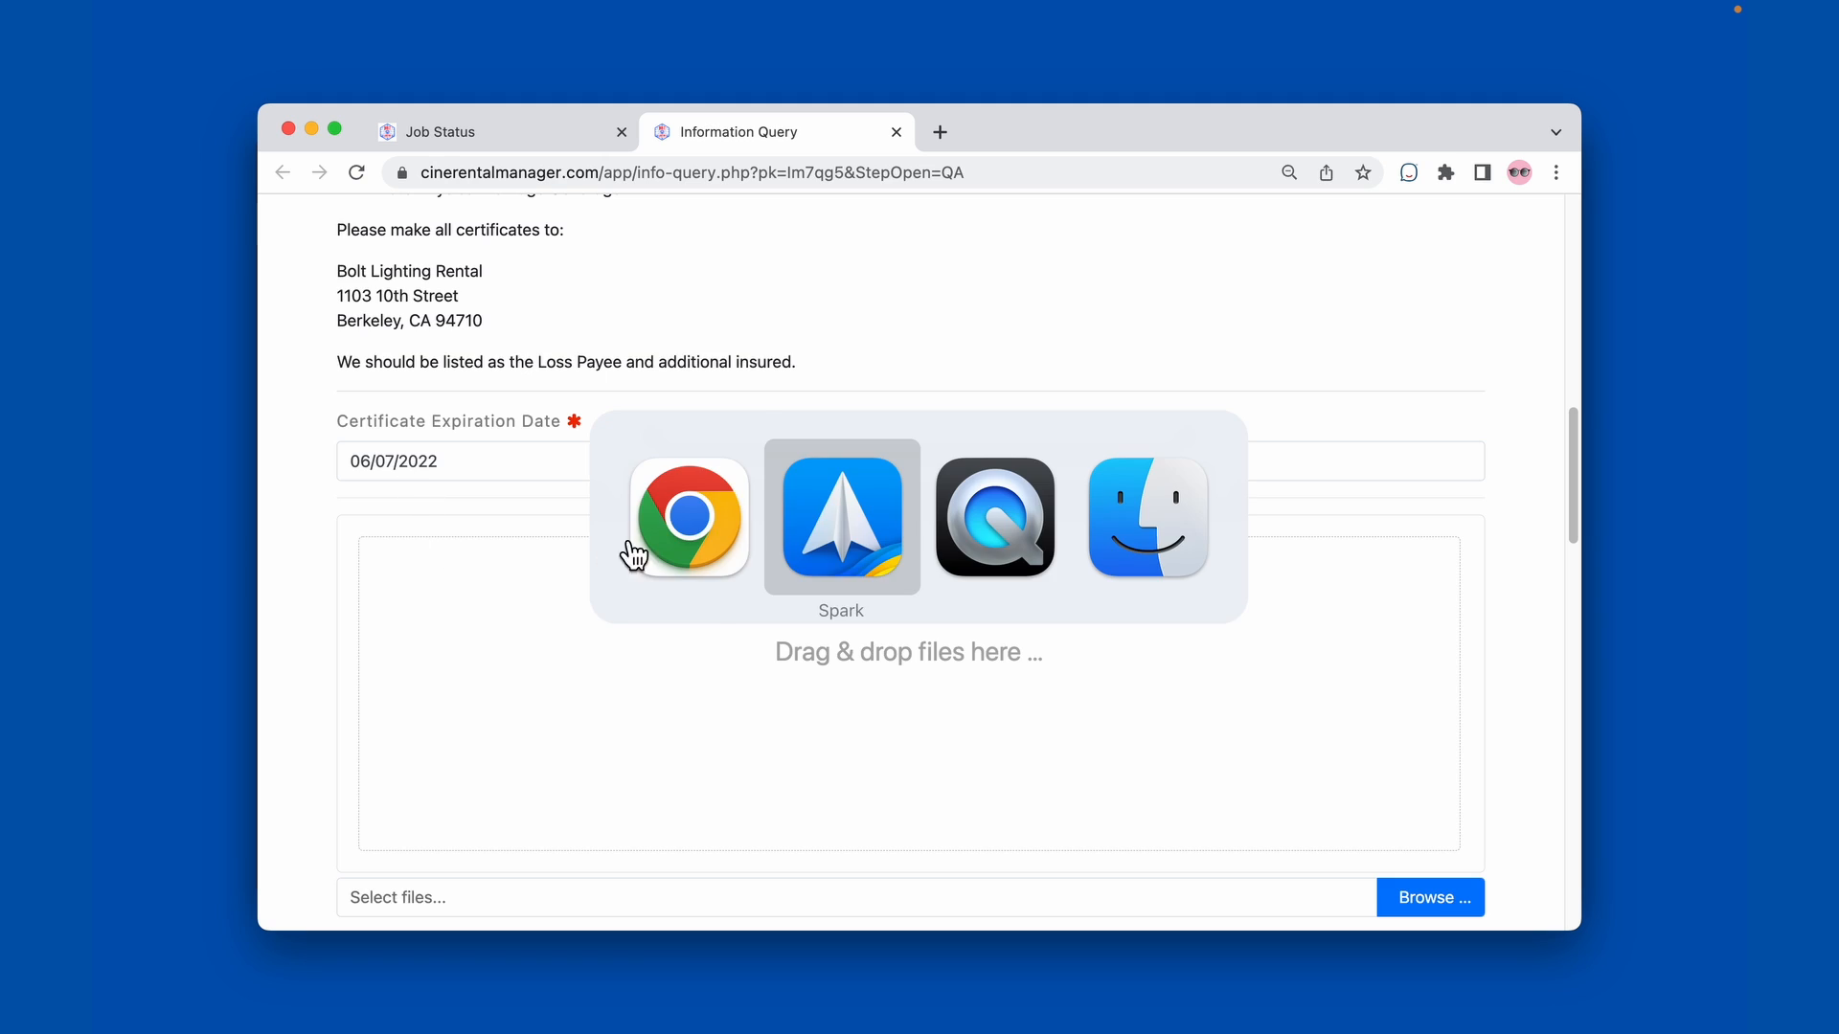
pyautogui.click(1139, 522)
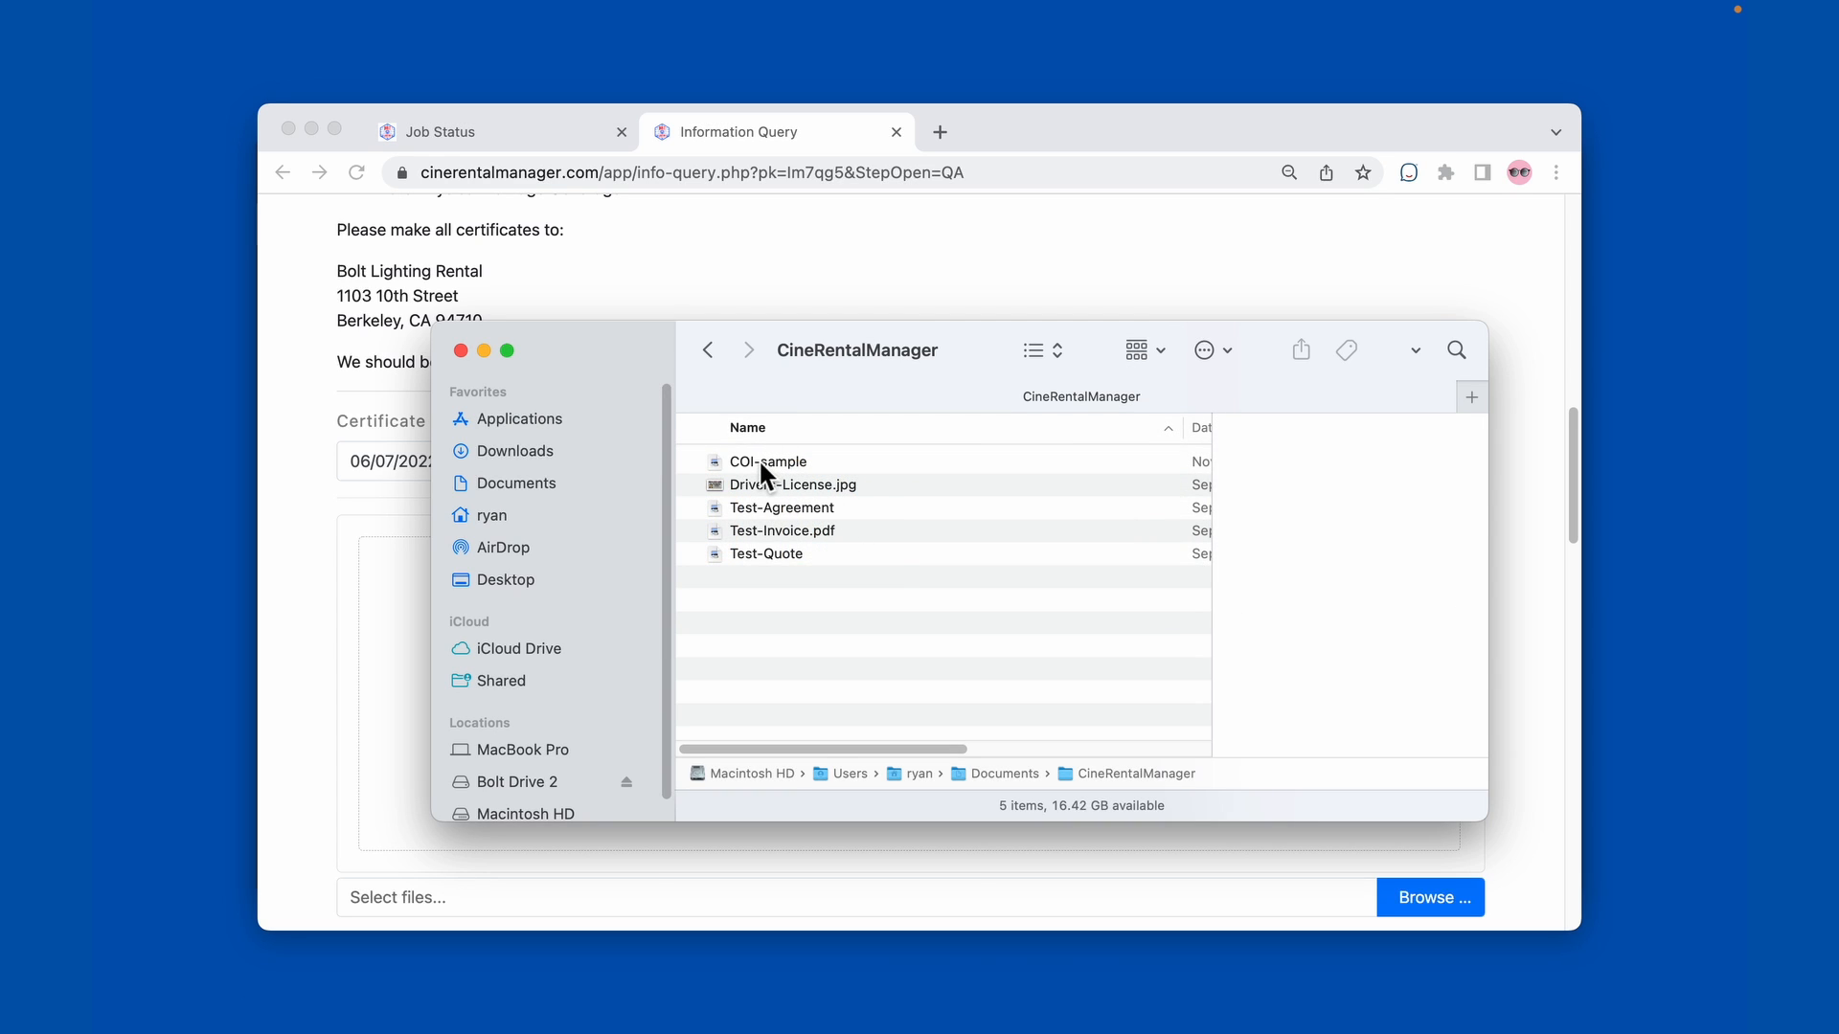
pyautogui.moveTo(768, 451); pyautogui.dragTo(403, 685)
pyautogui.click(413, 471)
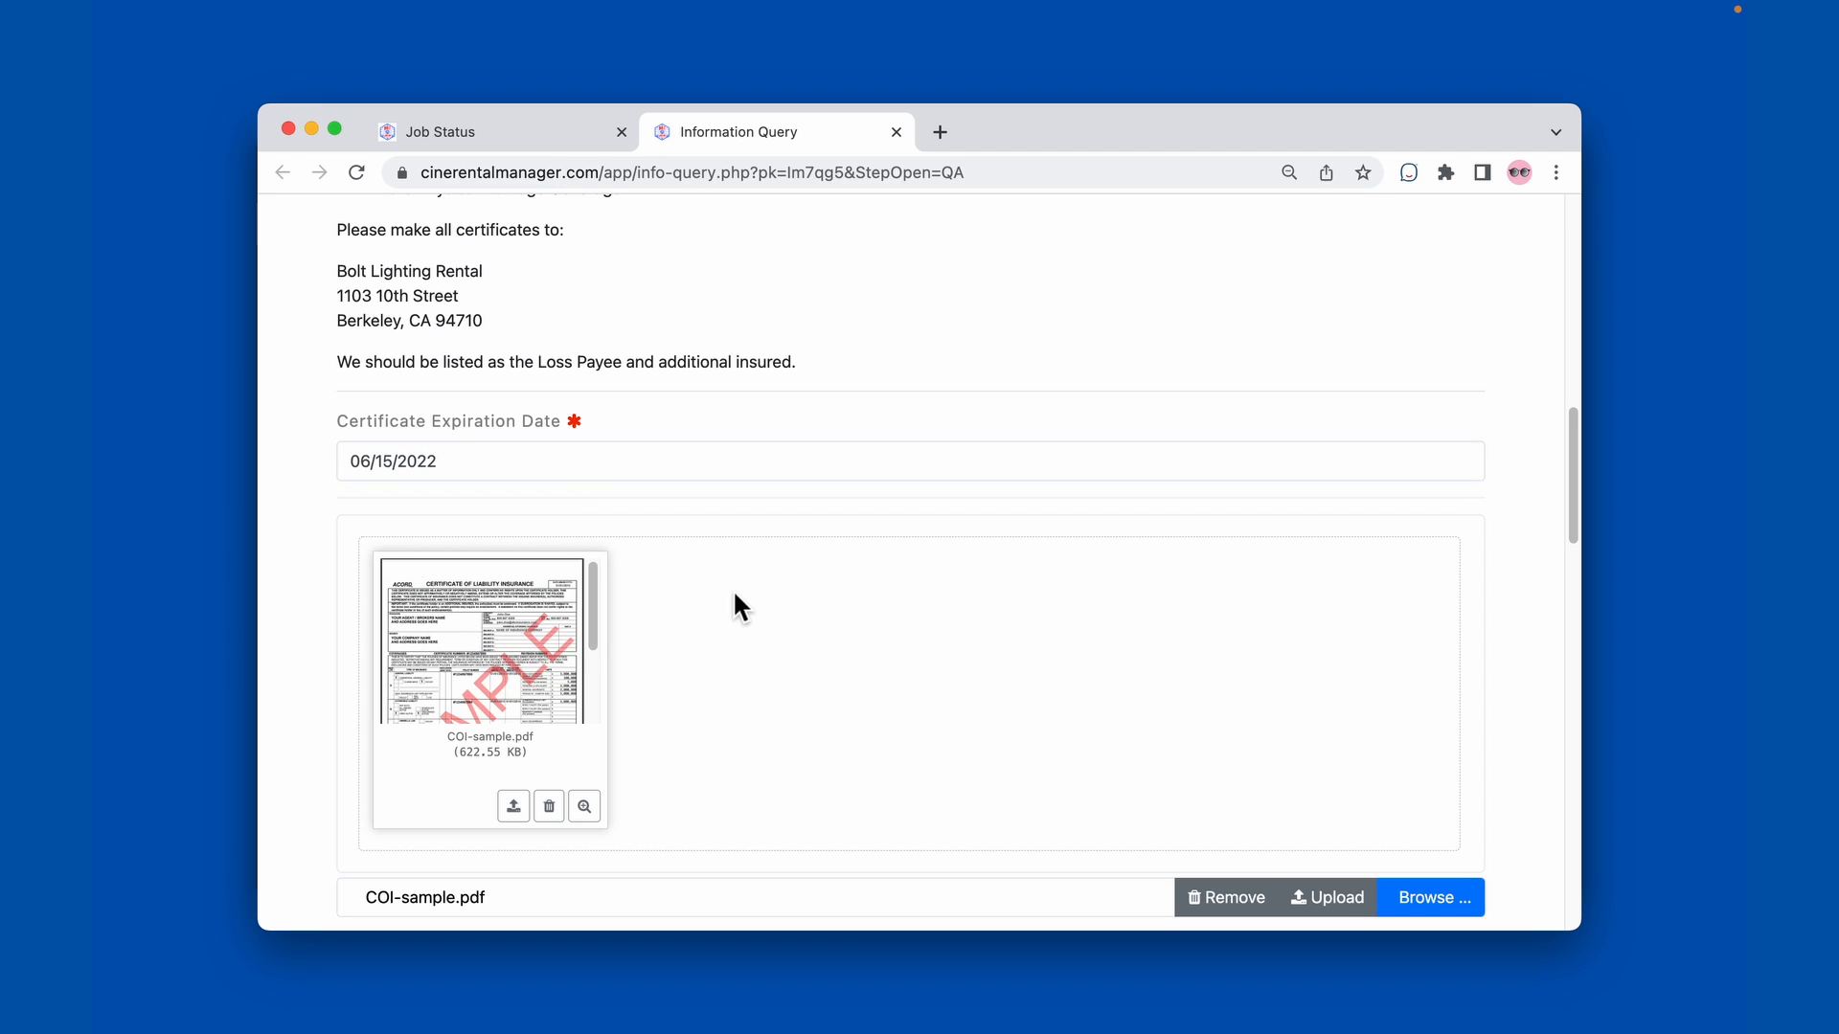
pyautogui.click(1346, 898)
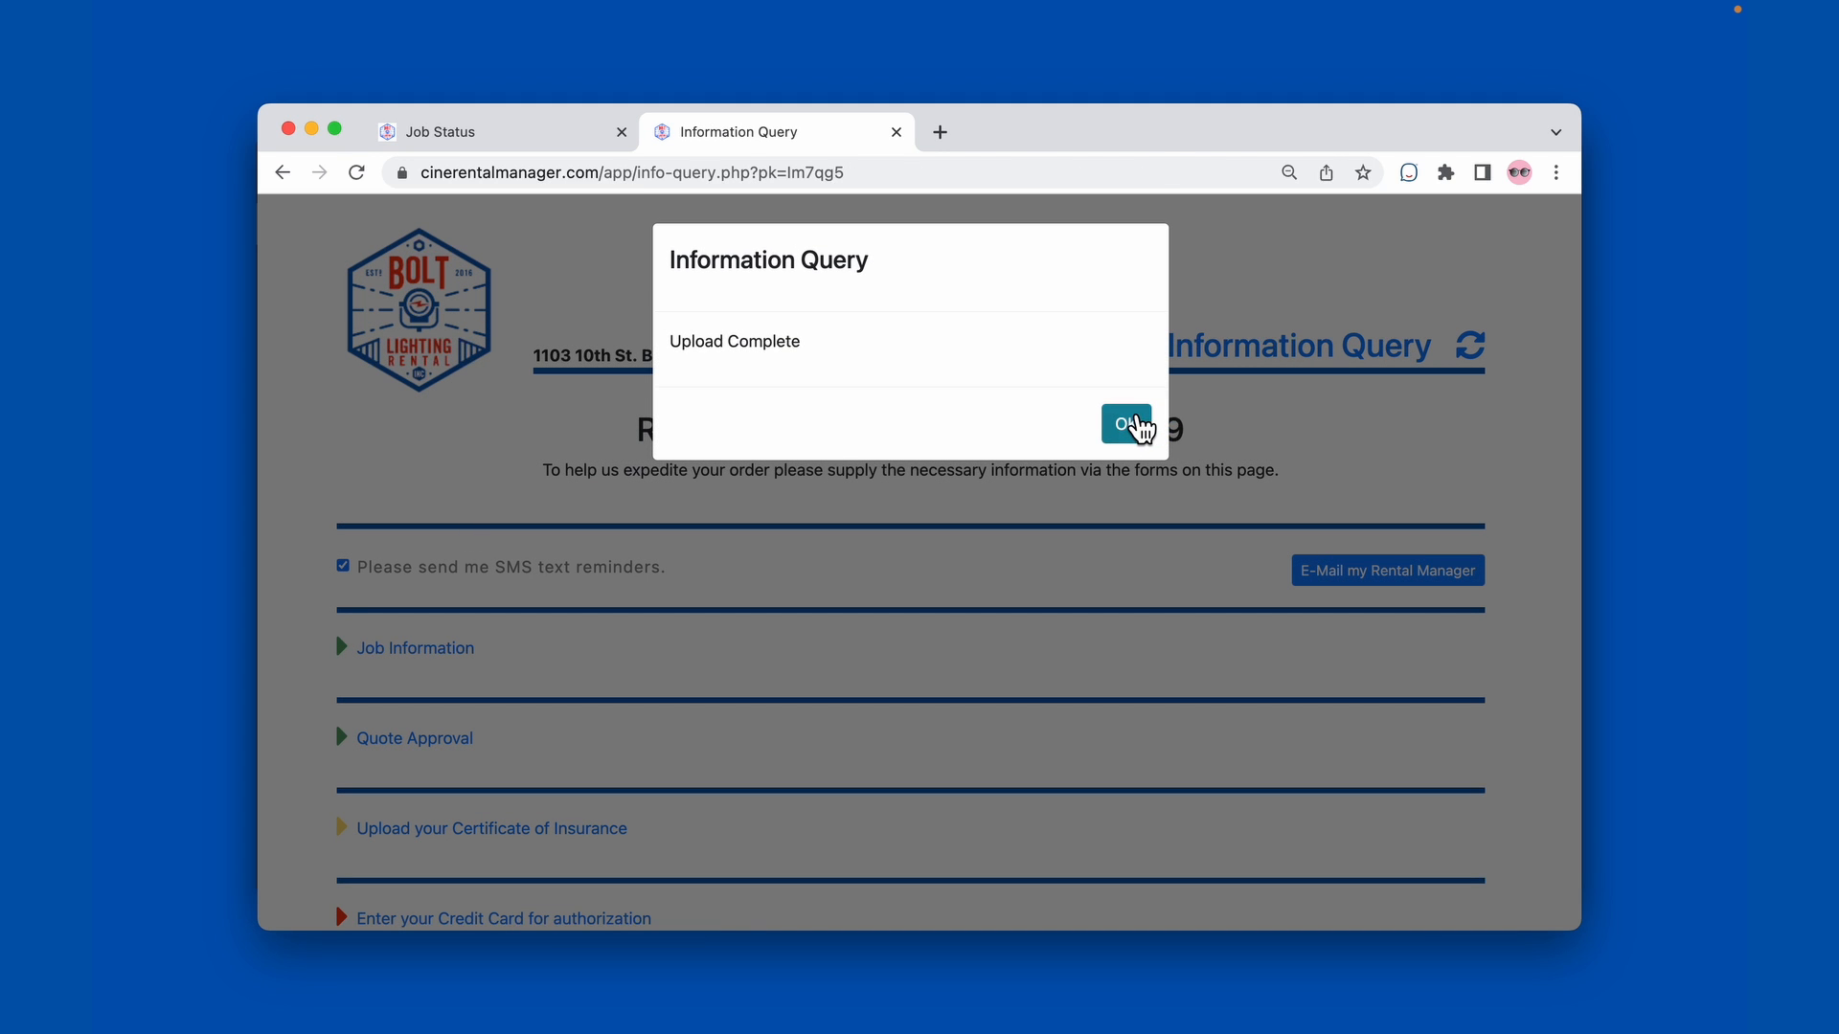
pyautogui.click(1135, 427)
# Step: Upload Drivers-License.jpg from the CineRentalManager folder as the driver's license picture, with expiration date 06/22/2022
pyautogui.scroll(-4, 636, 657)
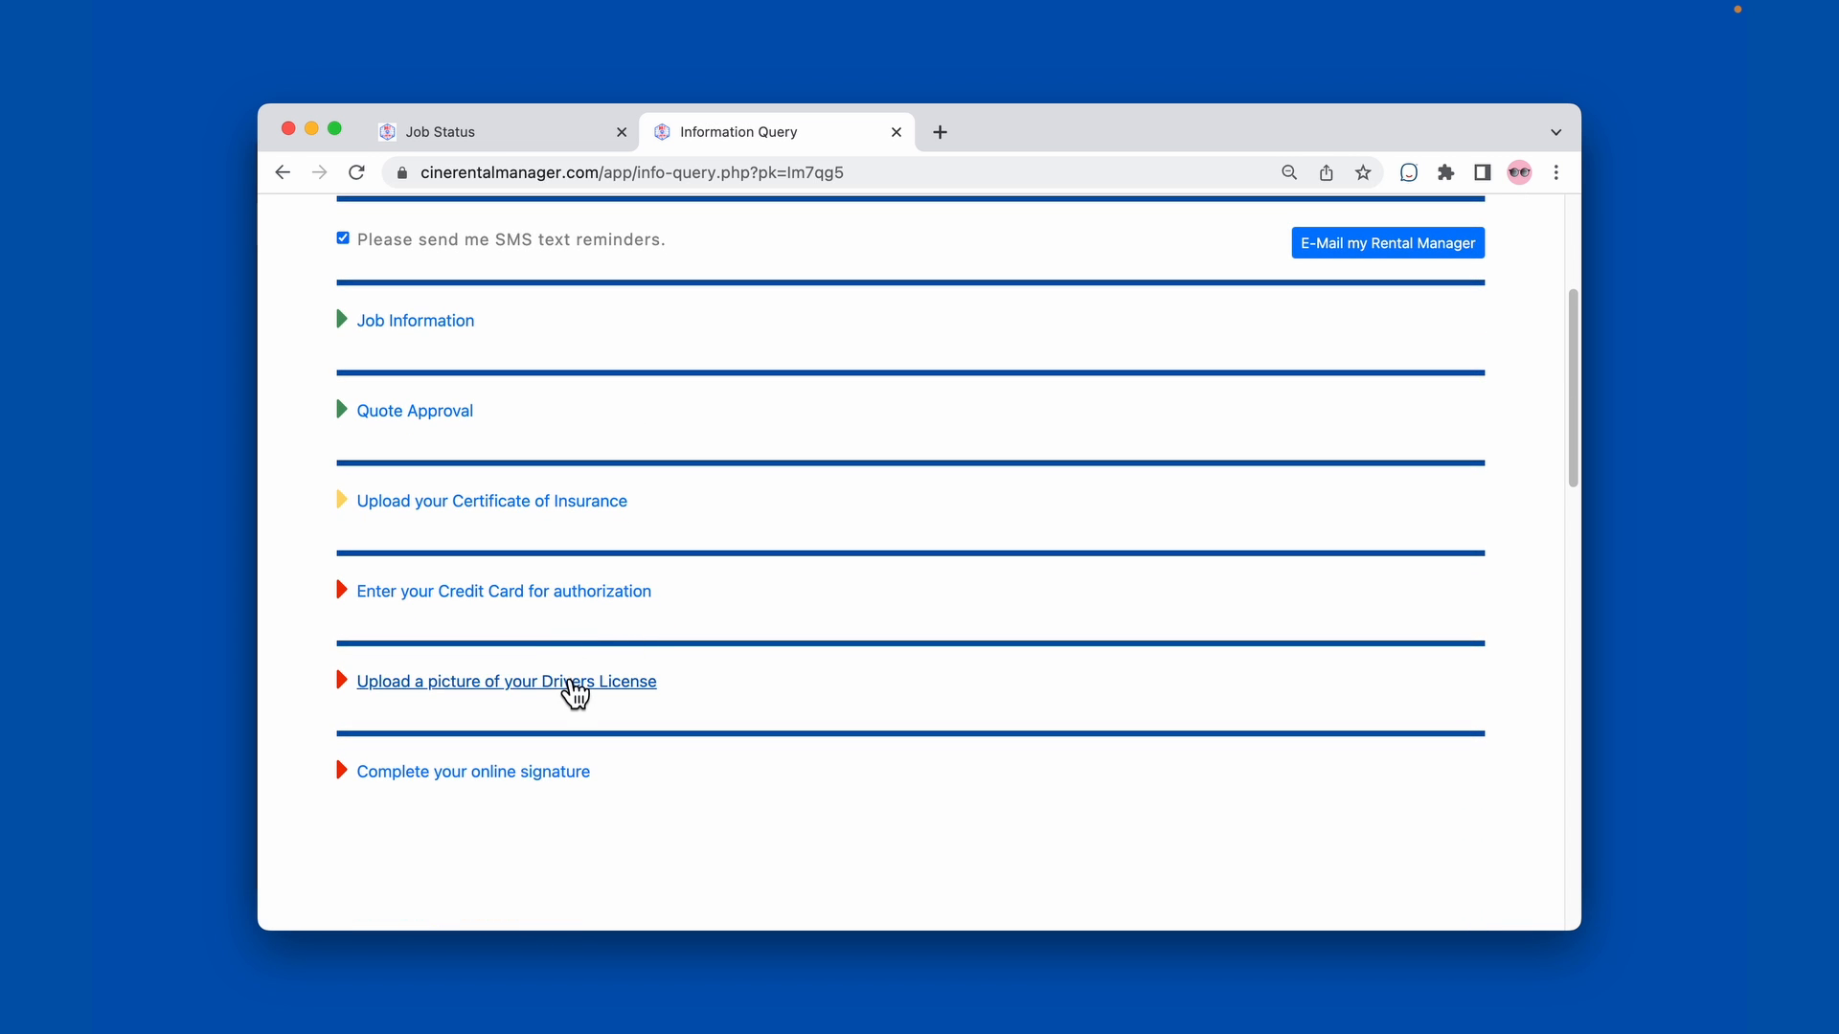
pyautogui.click(572, 683)
pyautogui.scroll(-4, 574, 698)
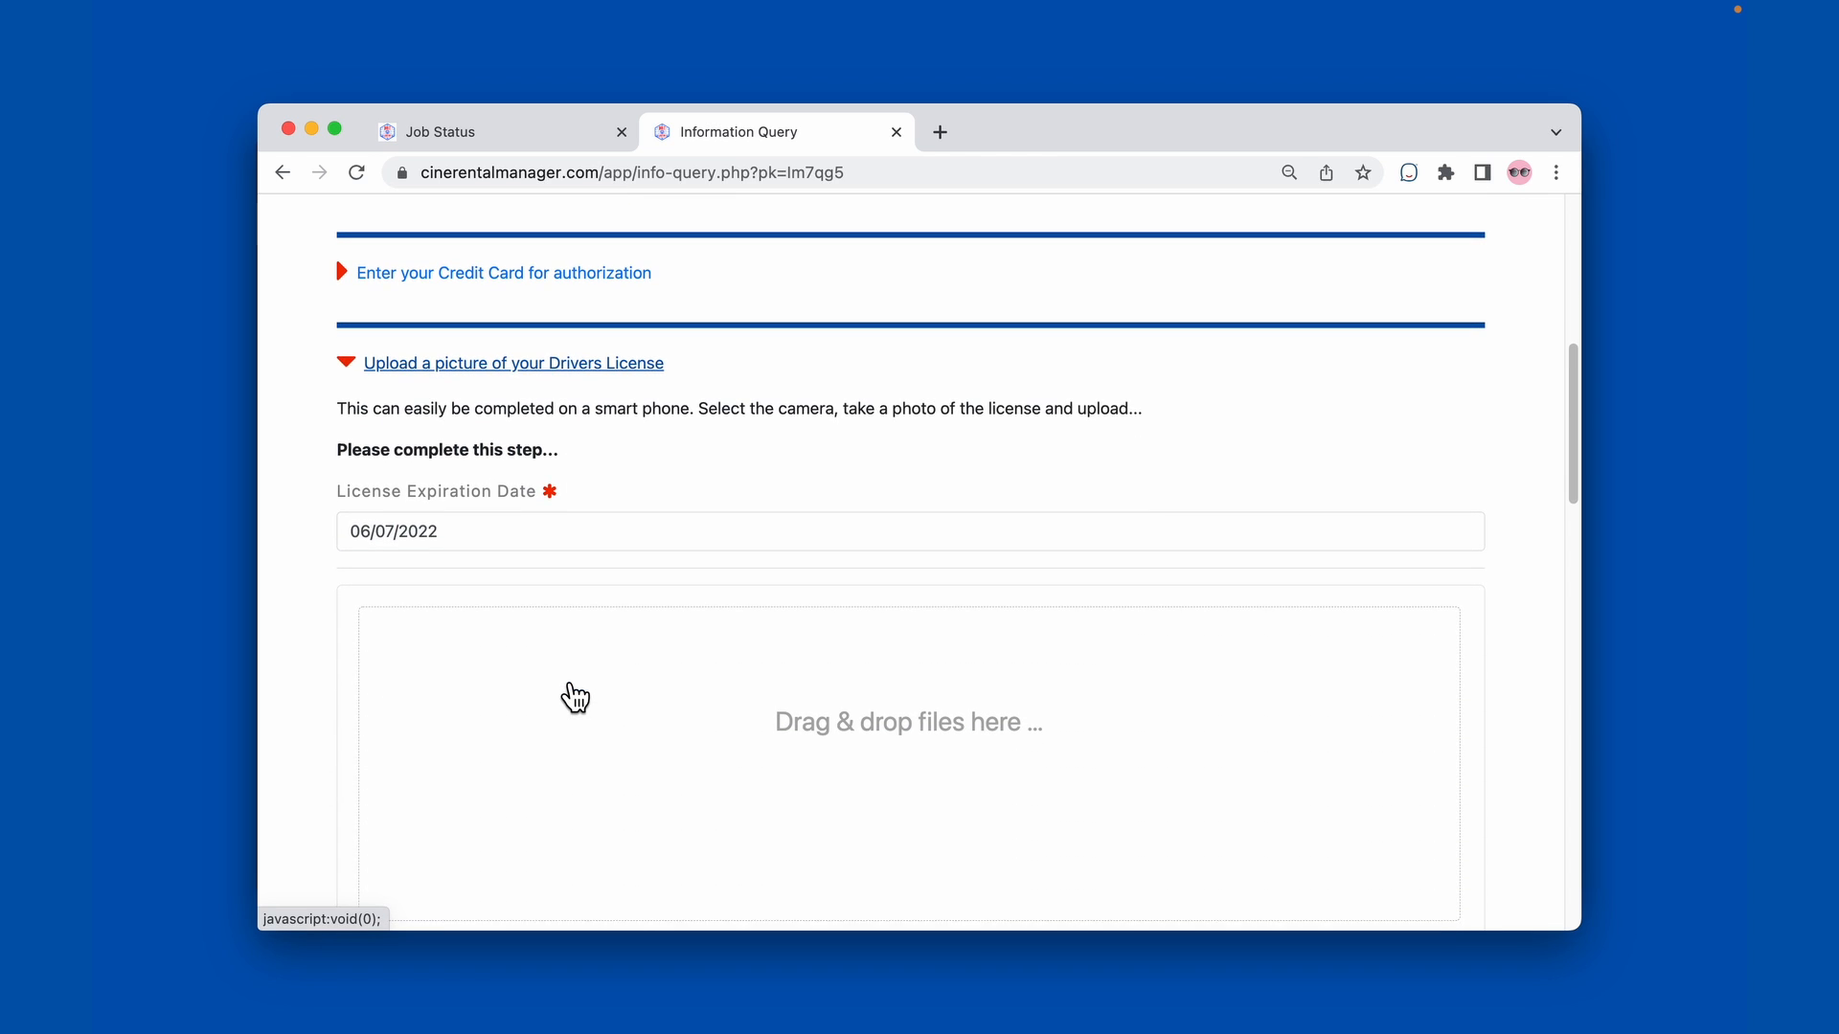
pyautogui.press('super+Tab')
pyautogui.click(819, 508)
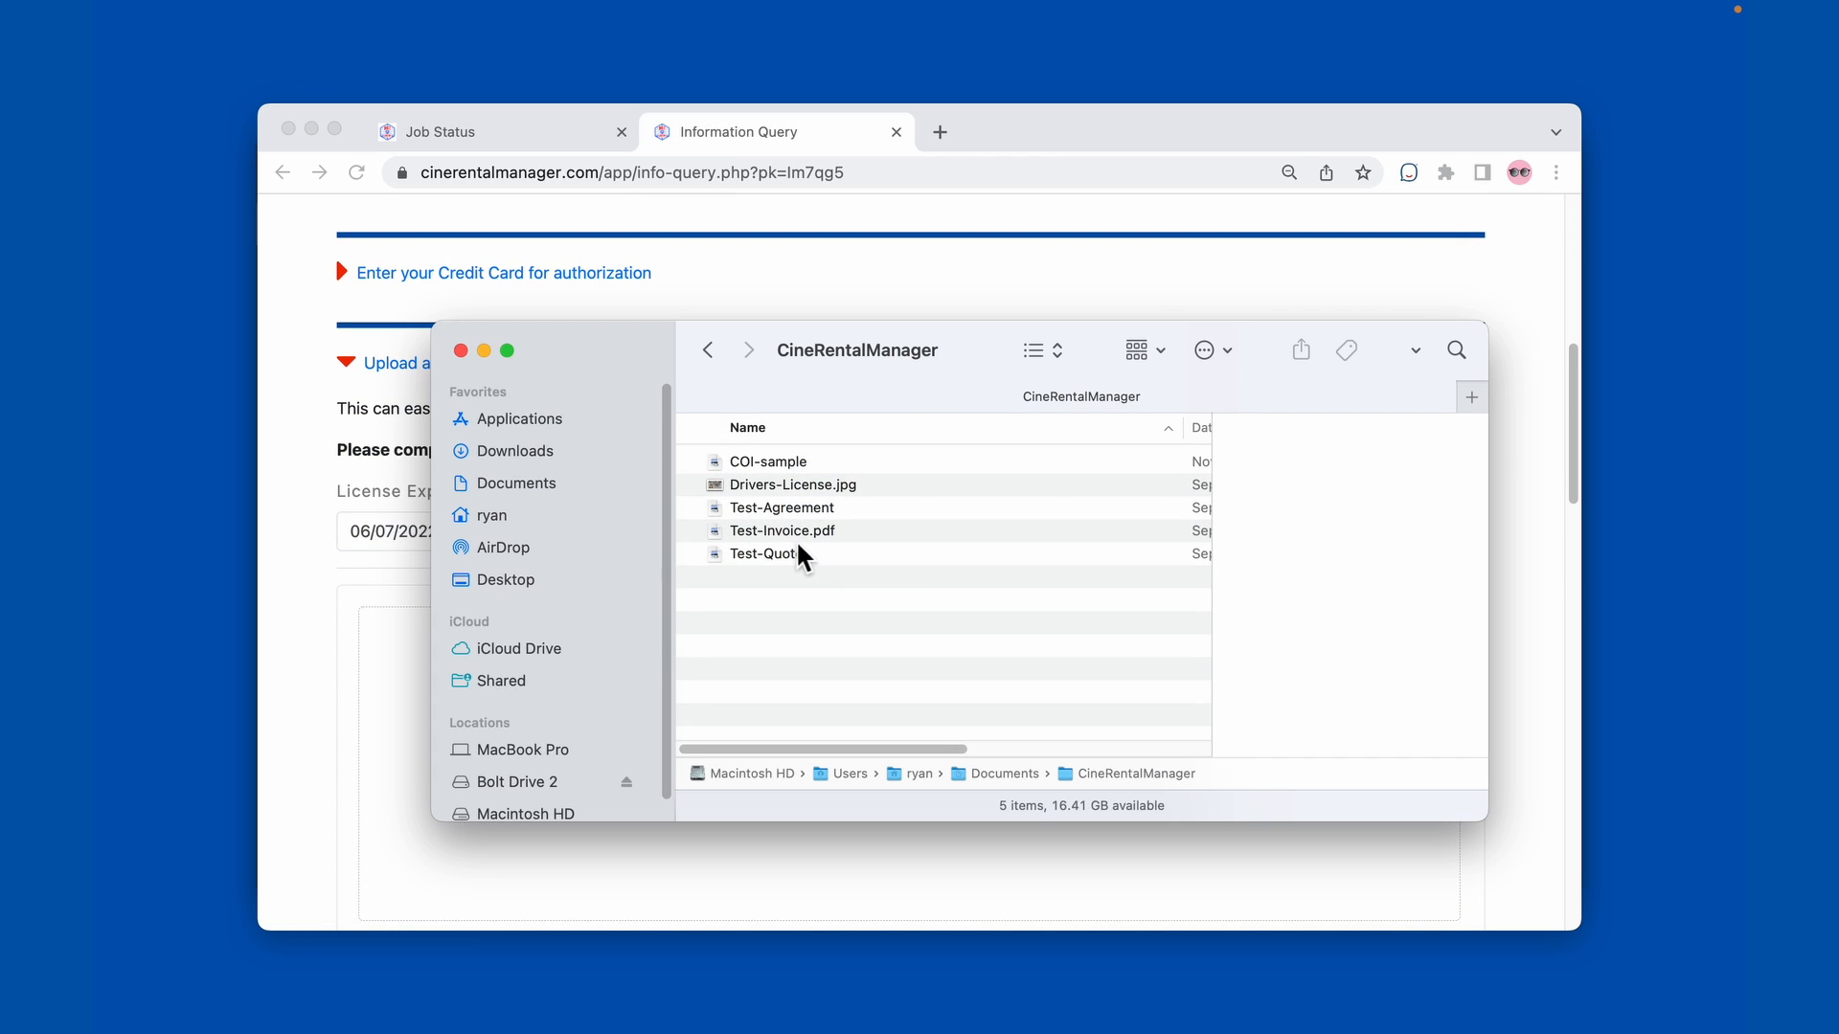
pyautogui.moveTo(771, 498); pyautogui.dragTo(383, 699)
pyautogui.click(414, 536)
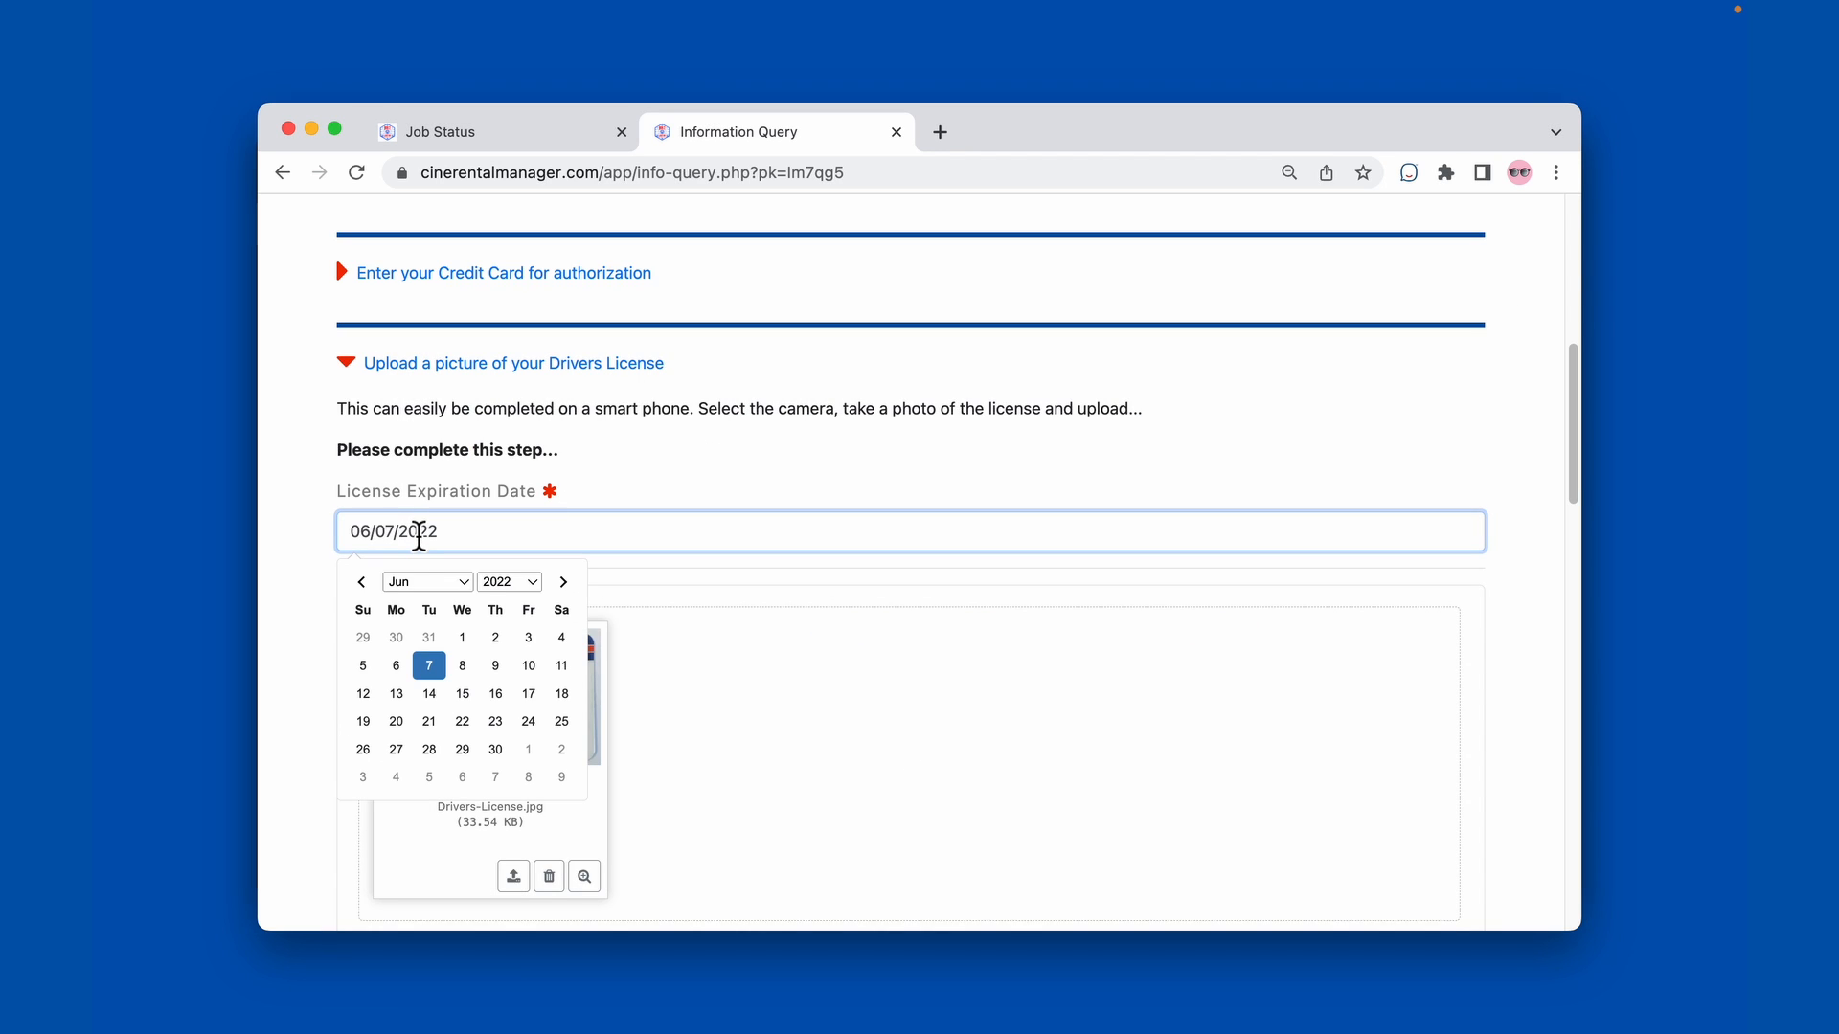
pyautogui.click(475, 735)
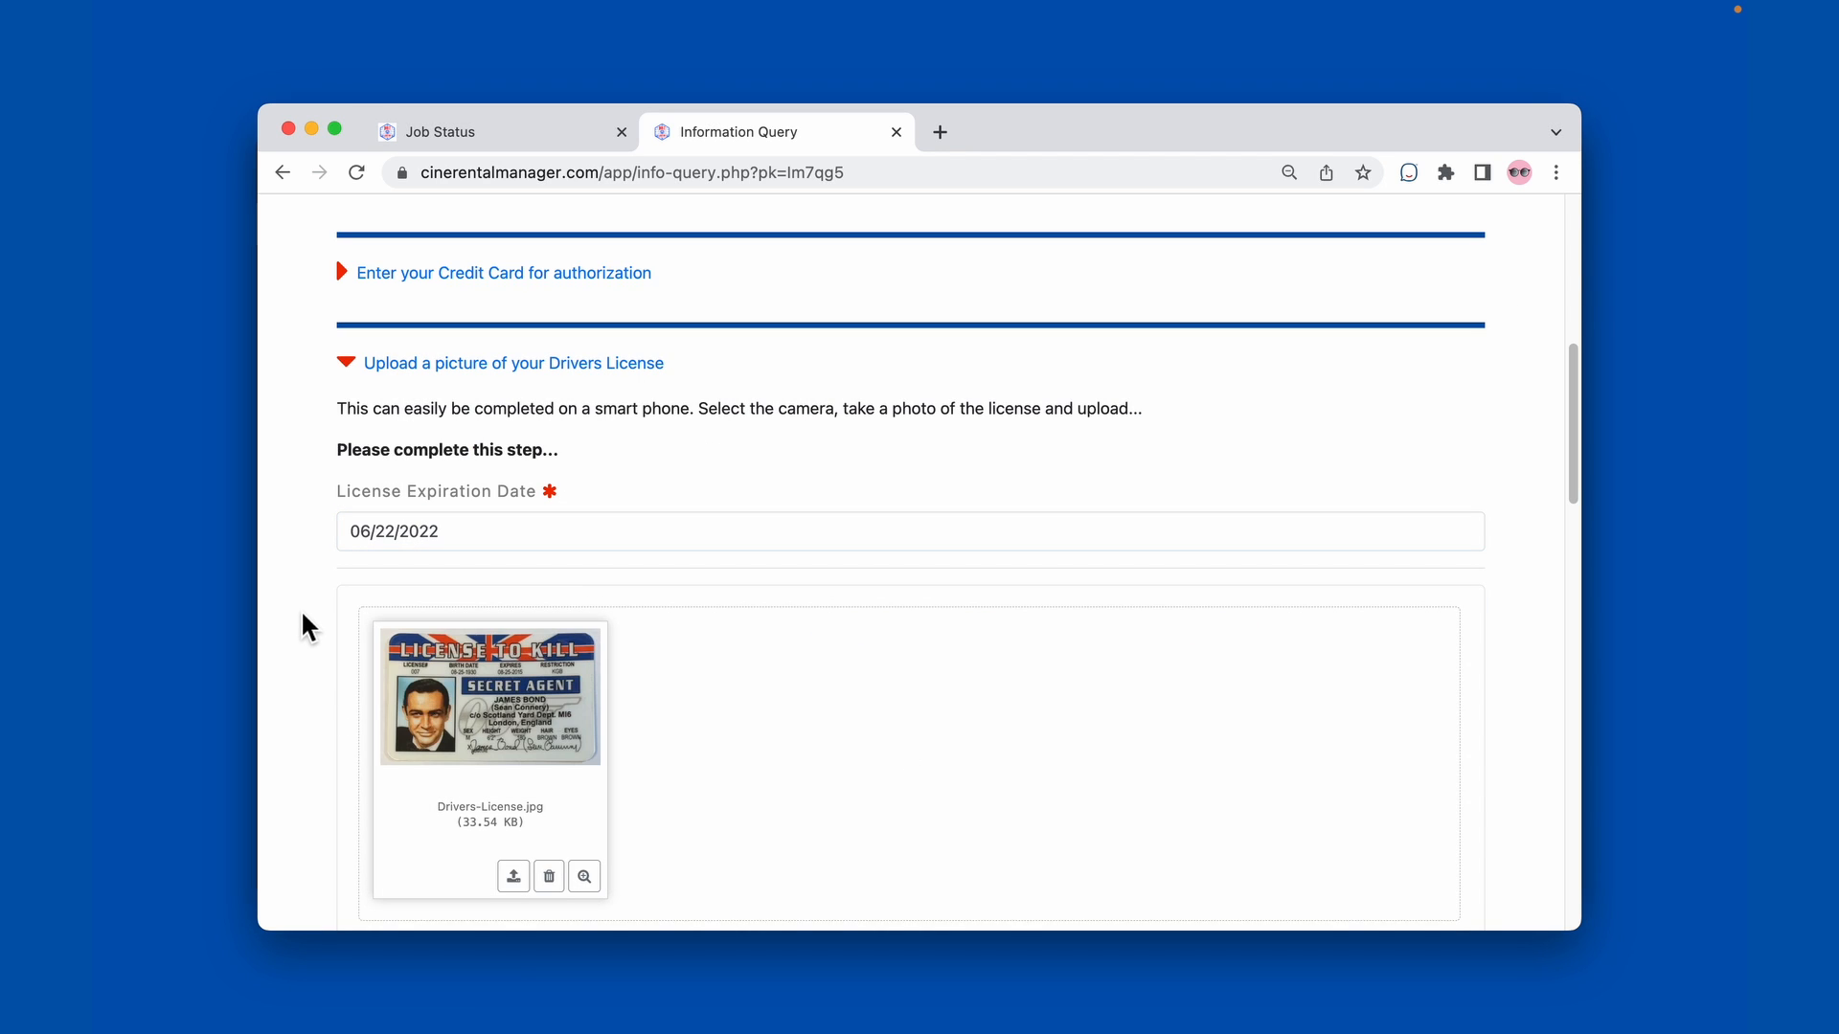
pyautogui.scroll(-3, 300, 622)
pyautogui.click(1337, 651)
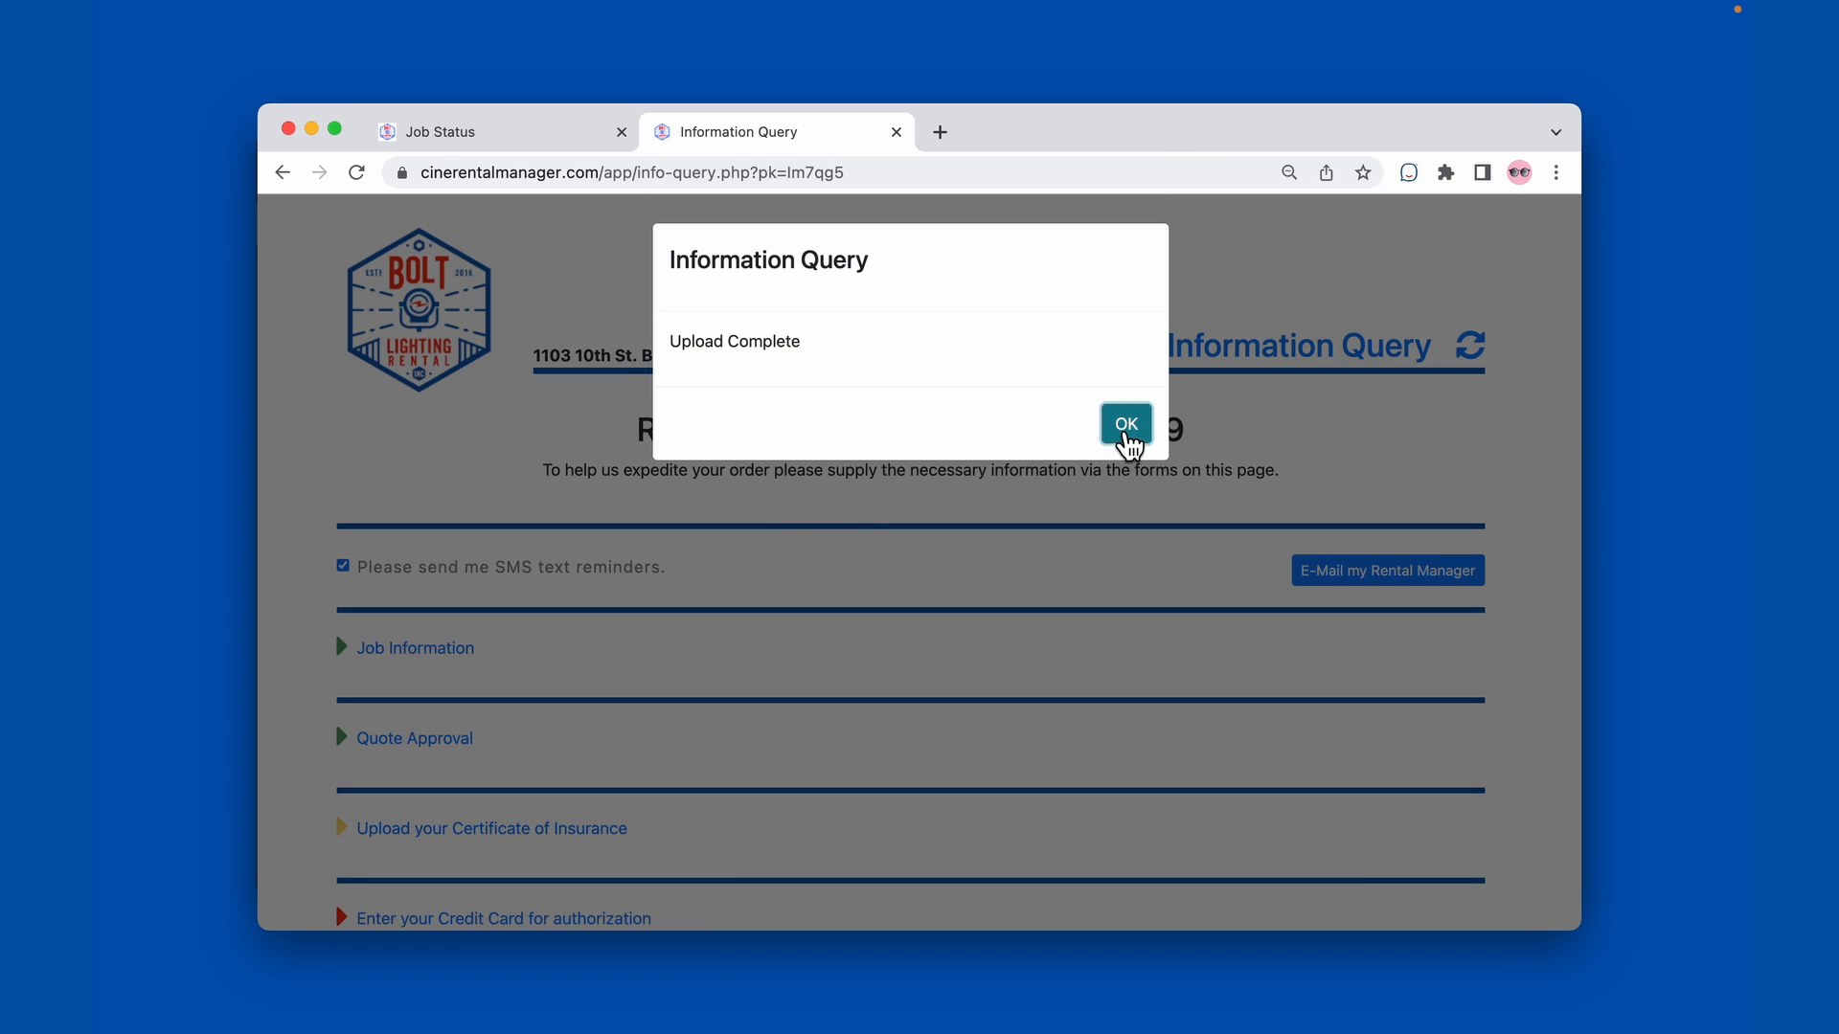
pyautogui.click(1122, 427)
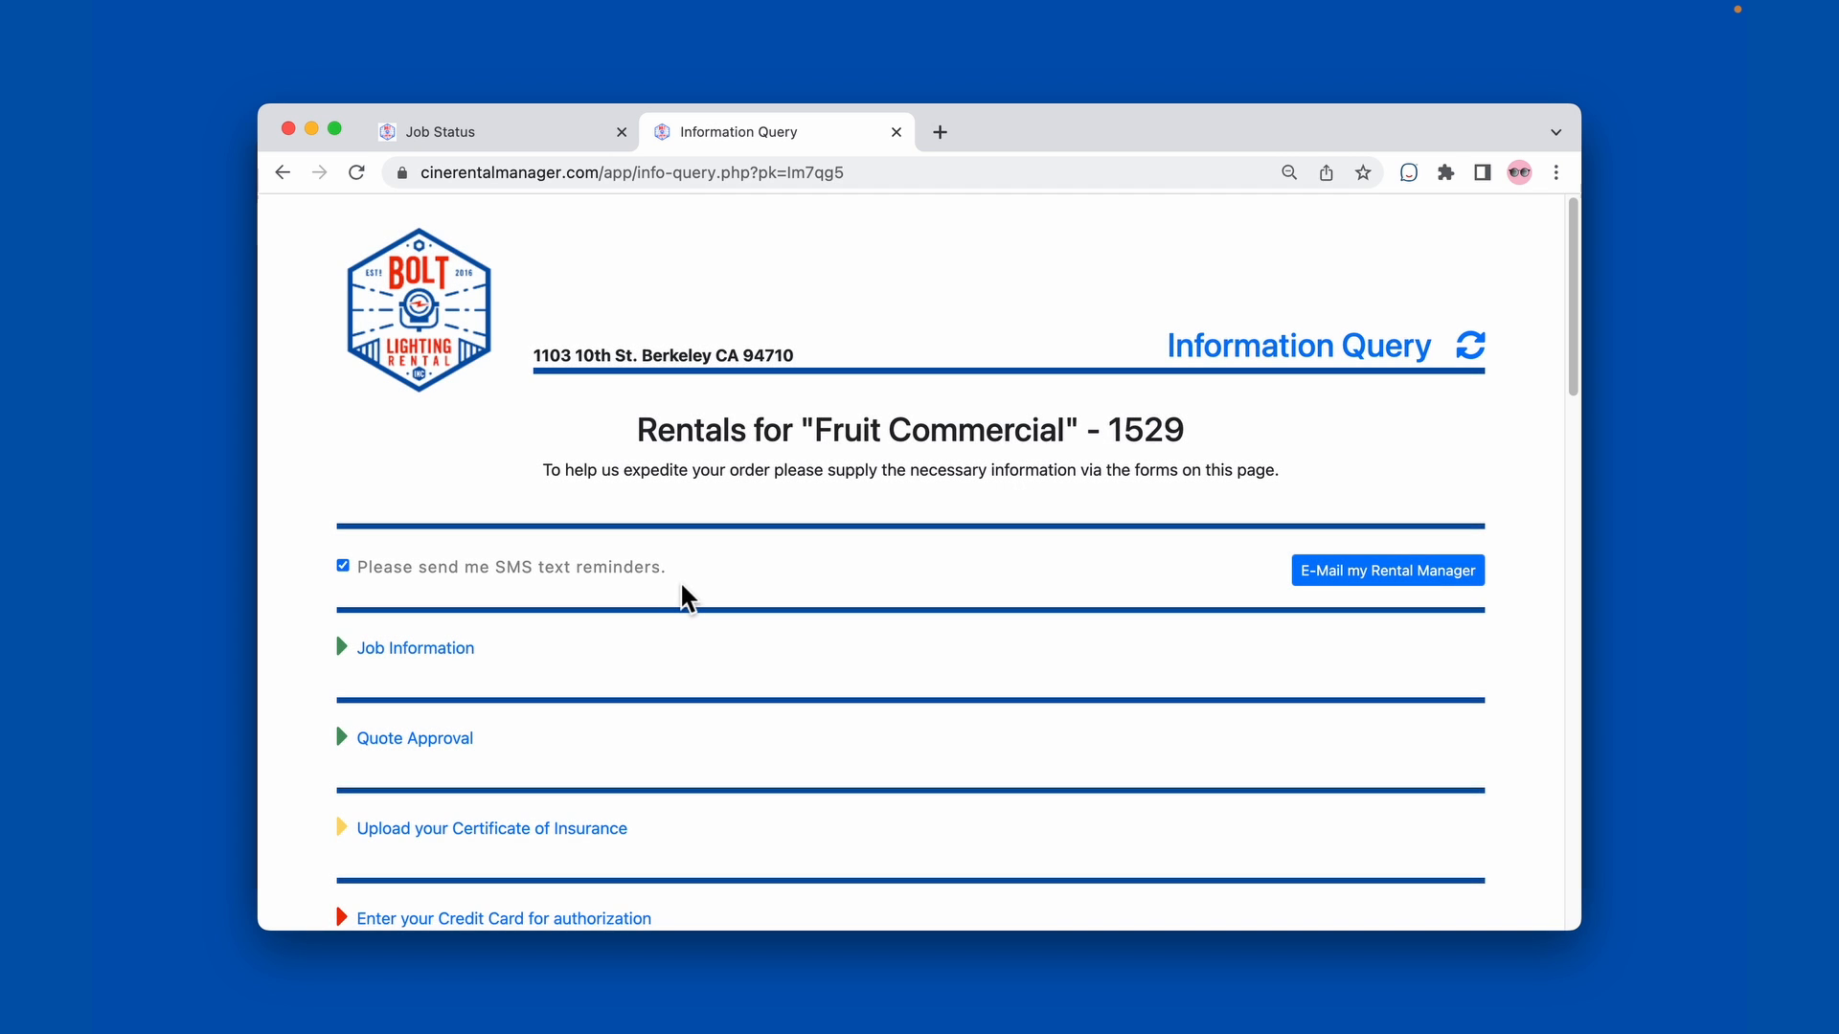
# Step: Upload Test-Agreement.pdf from the CineRentalManager folder as the signed rental agreement in the online signature section
pyautogui.scroll(-5, 686, 598)
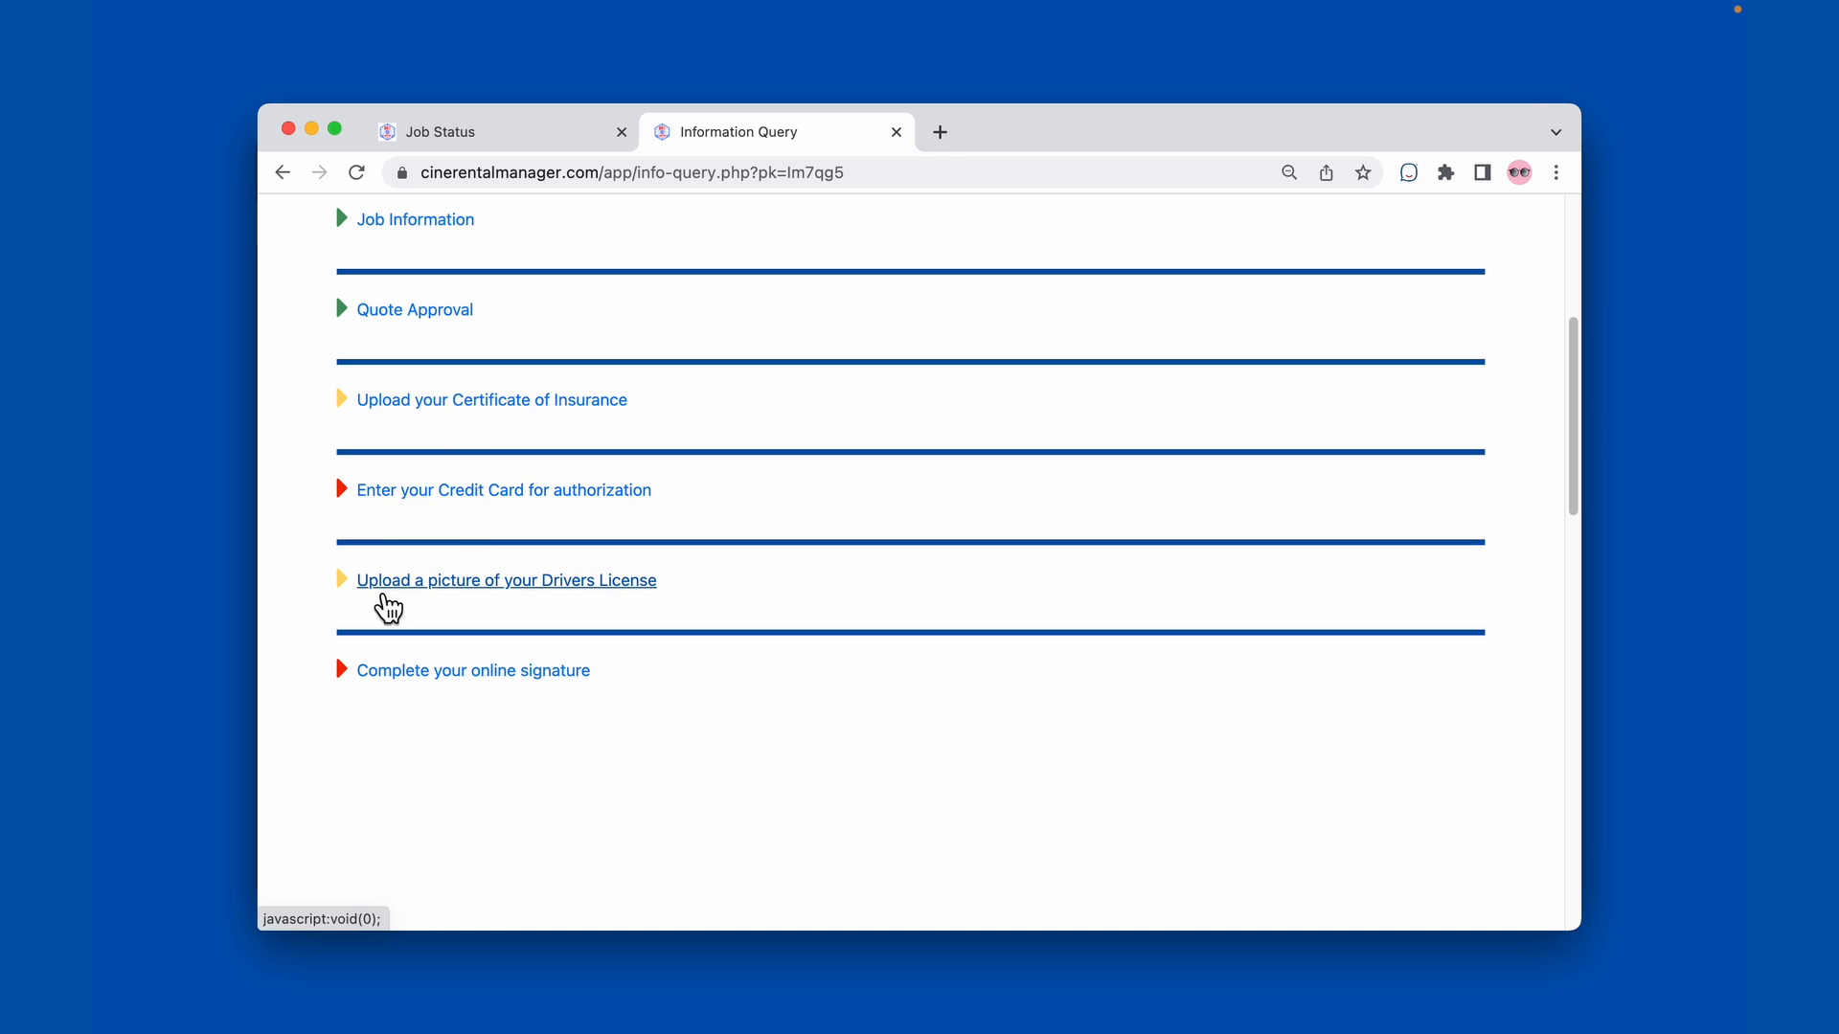
pyautogui.click(386, 669)
pyautogui.scroll(-1, 311, 713)
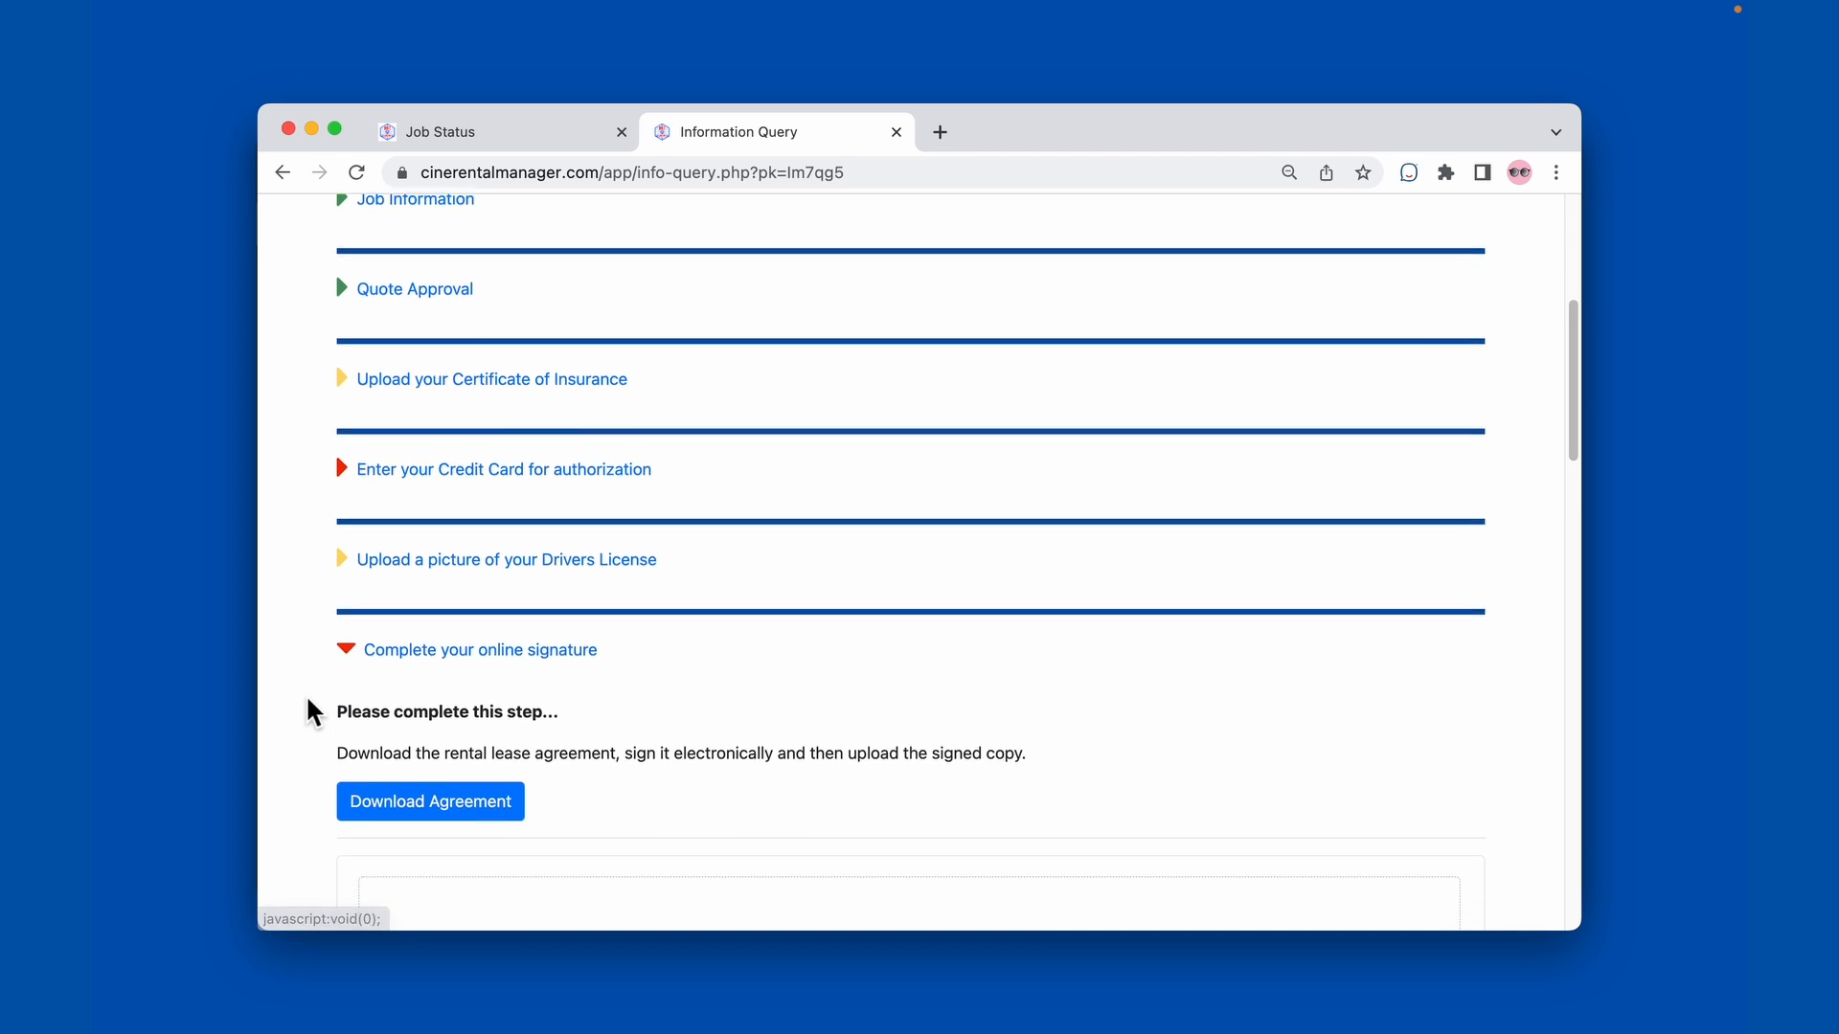
pyautogui.scroll(-2, 313, 713)
pyautogui.press('super+Tab')
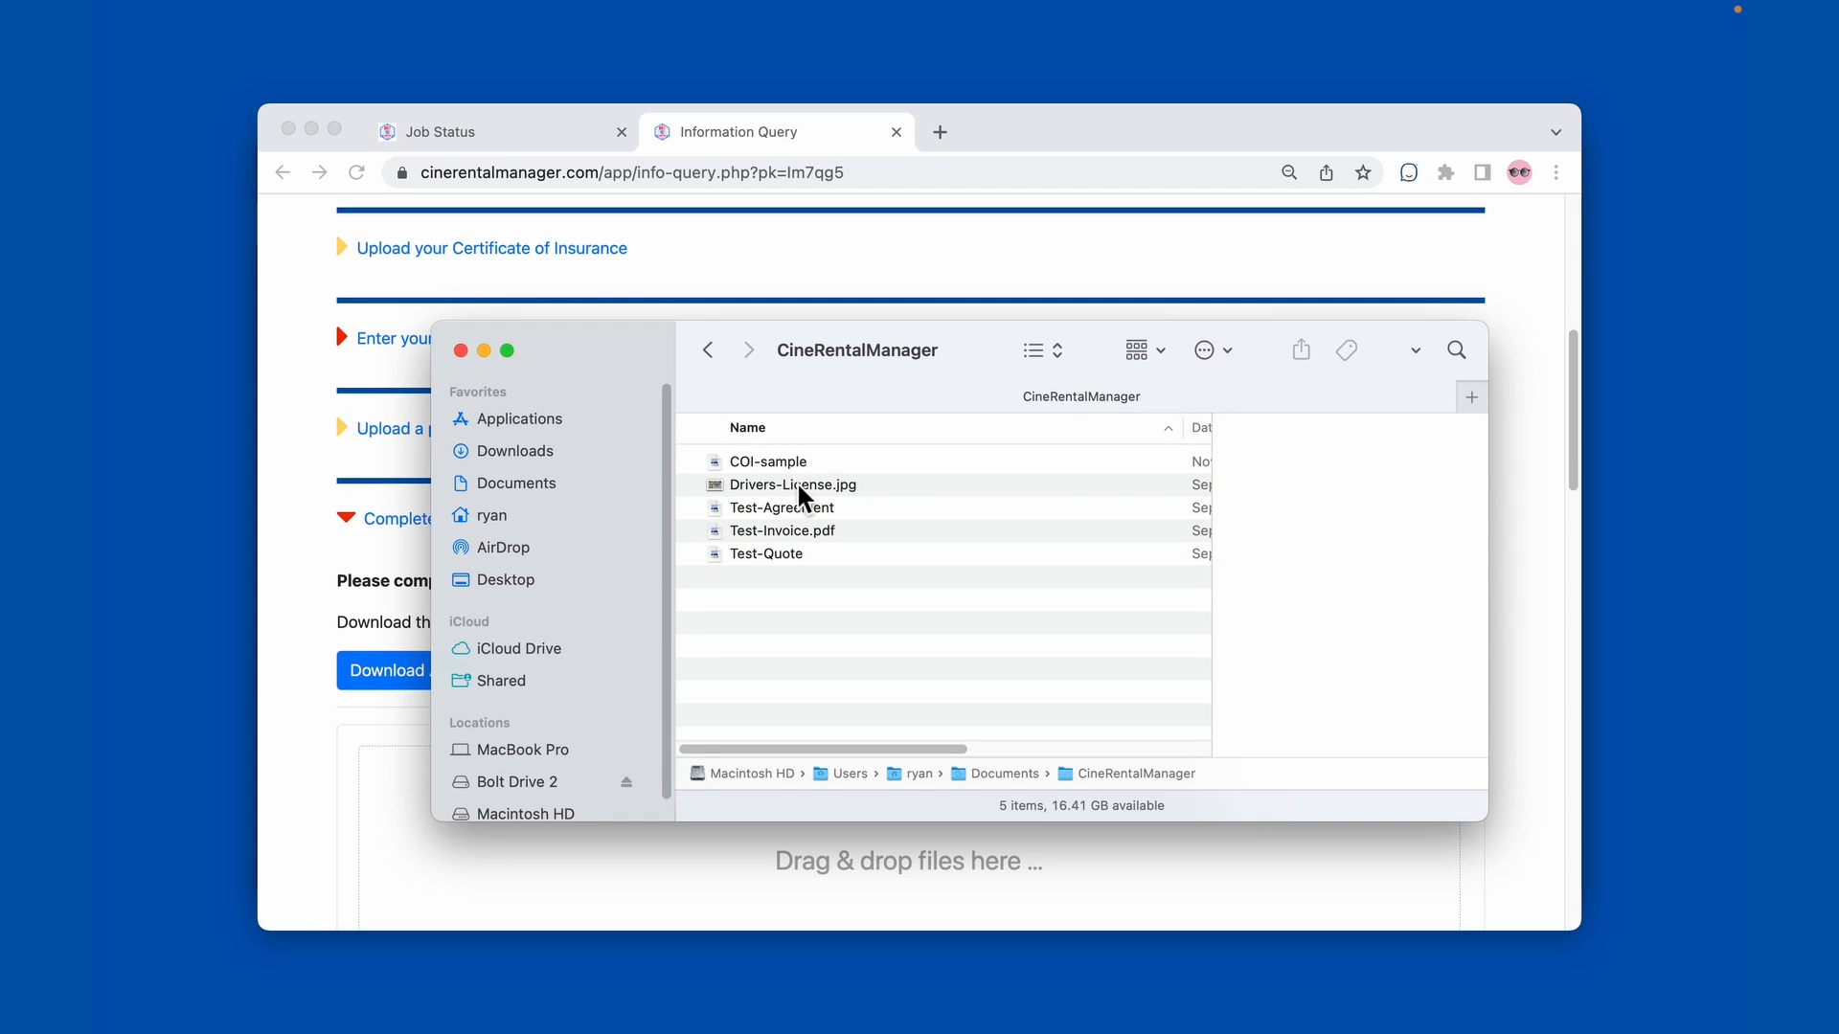
pyautogui.moveTo(810, 512); pyautogui.dragTo(412, 836)
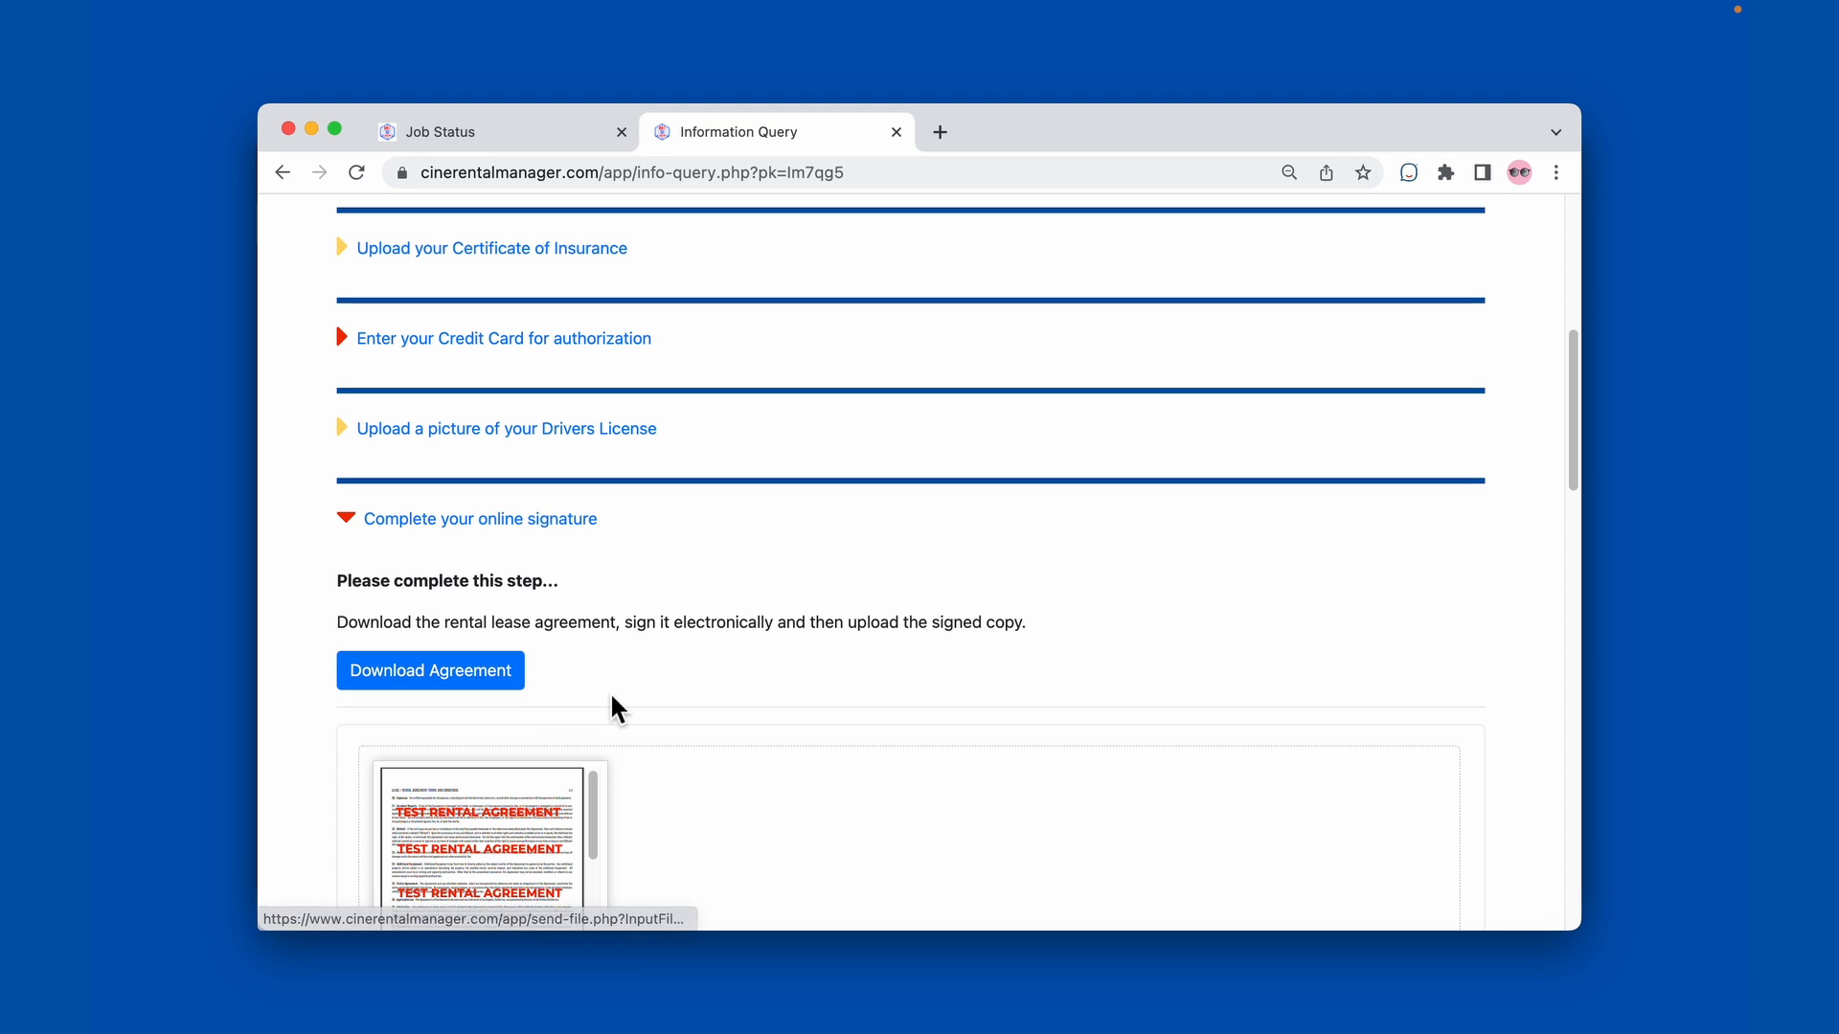
pyautogui.scroll(-5, 690, 636)
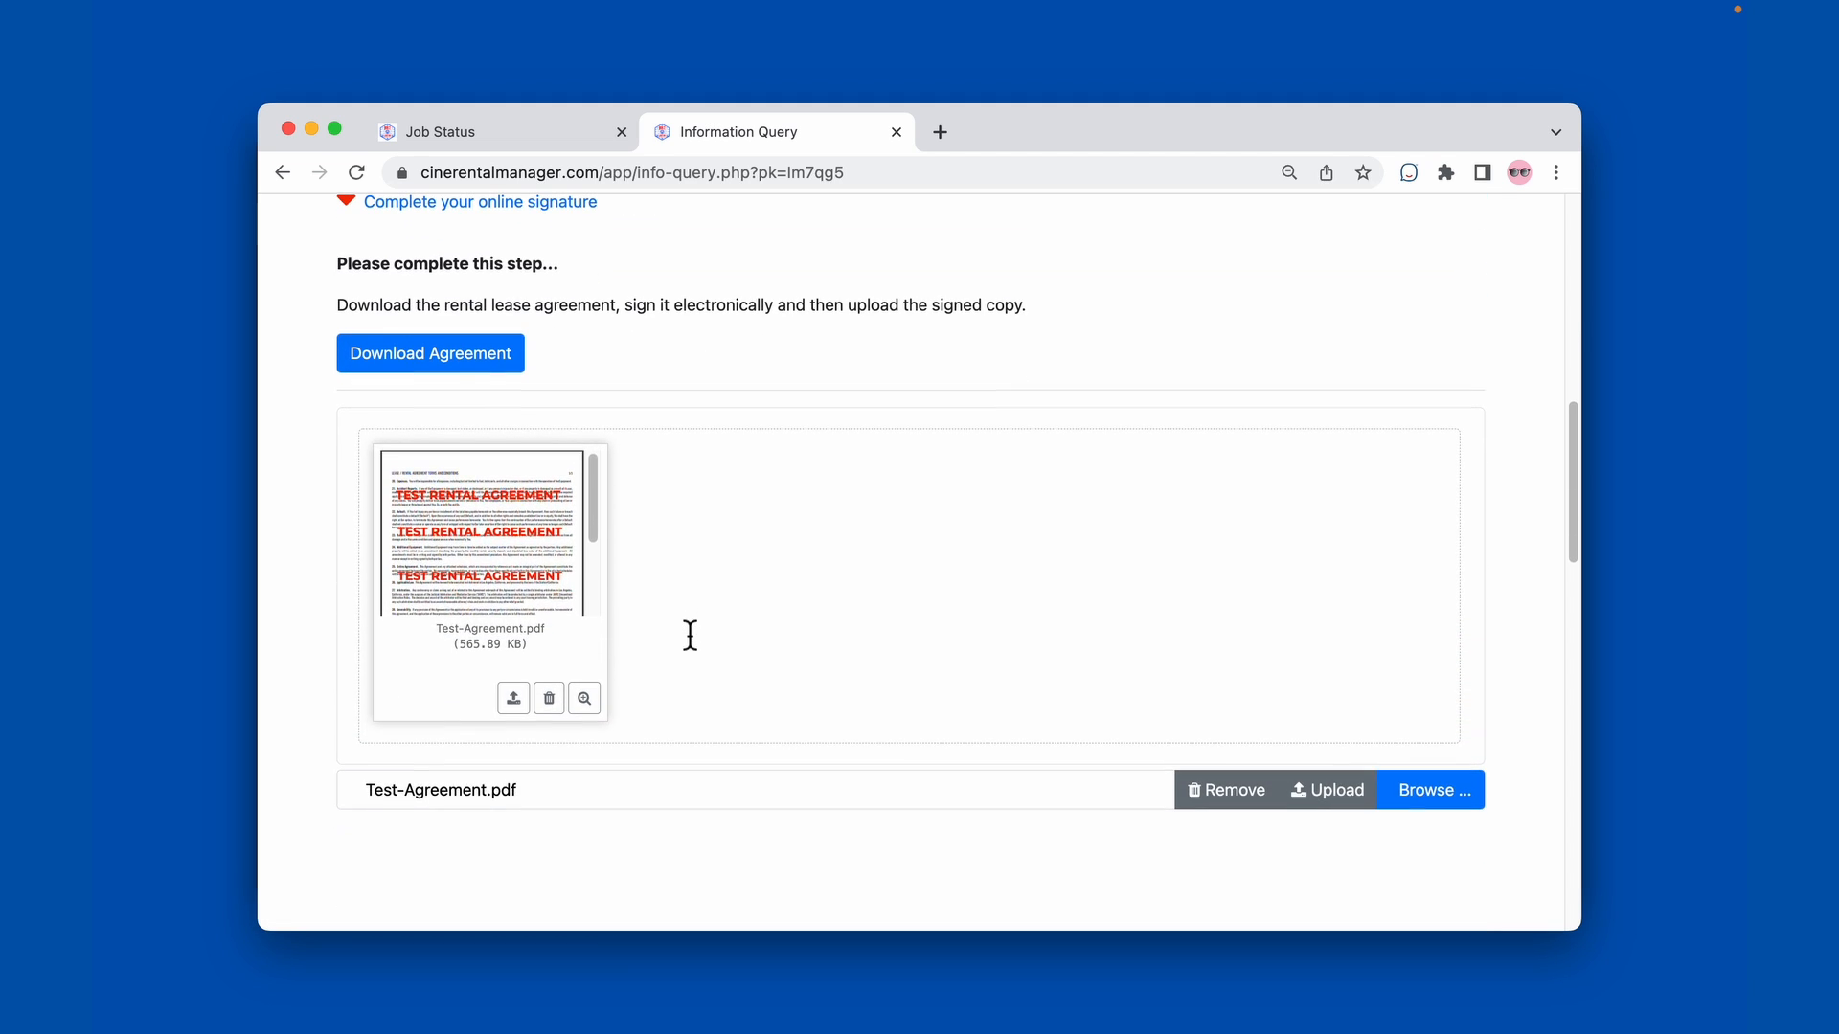
pyautogui.click(1329, 791)
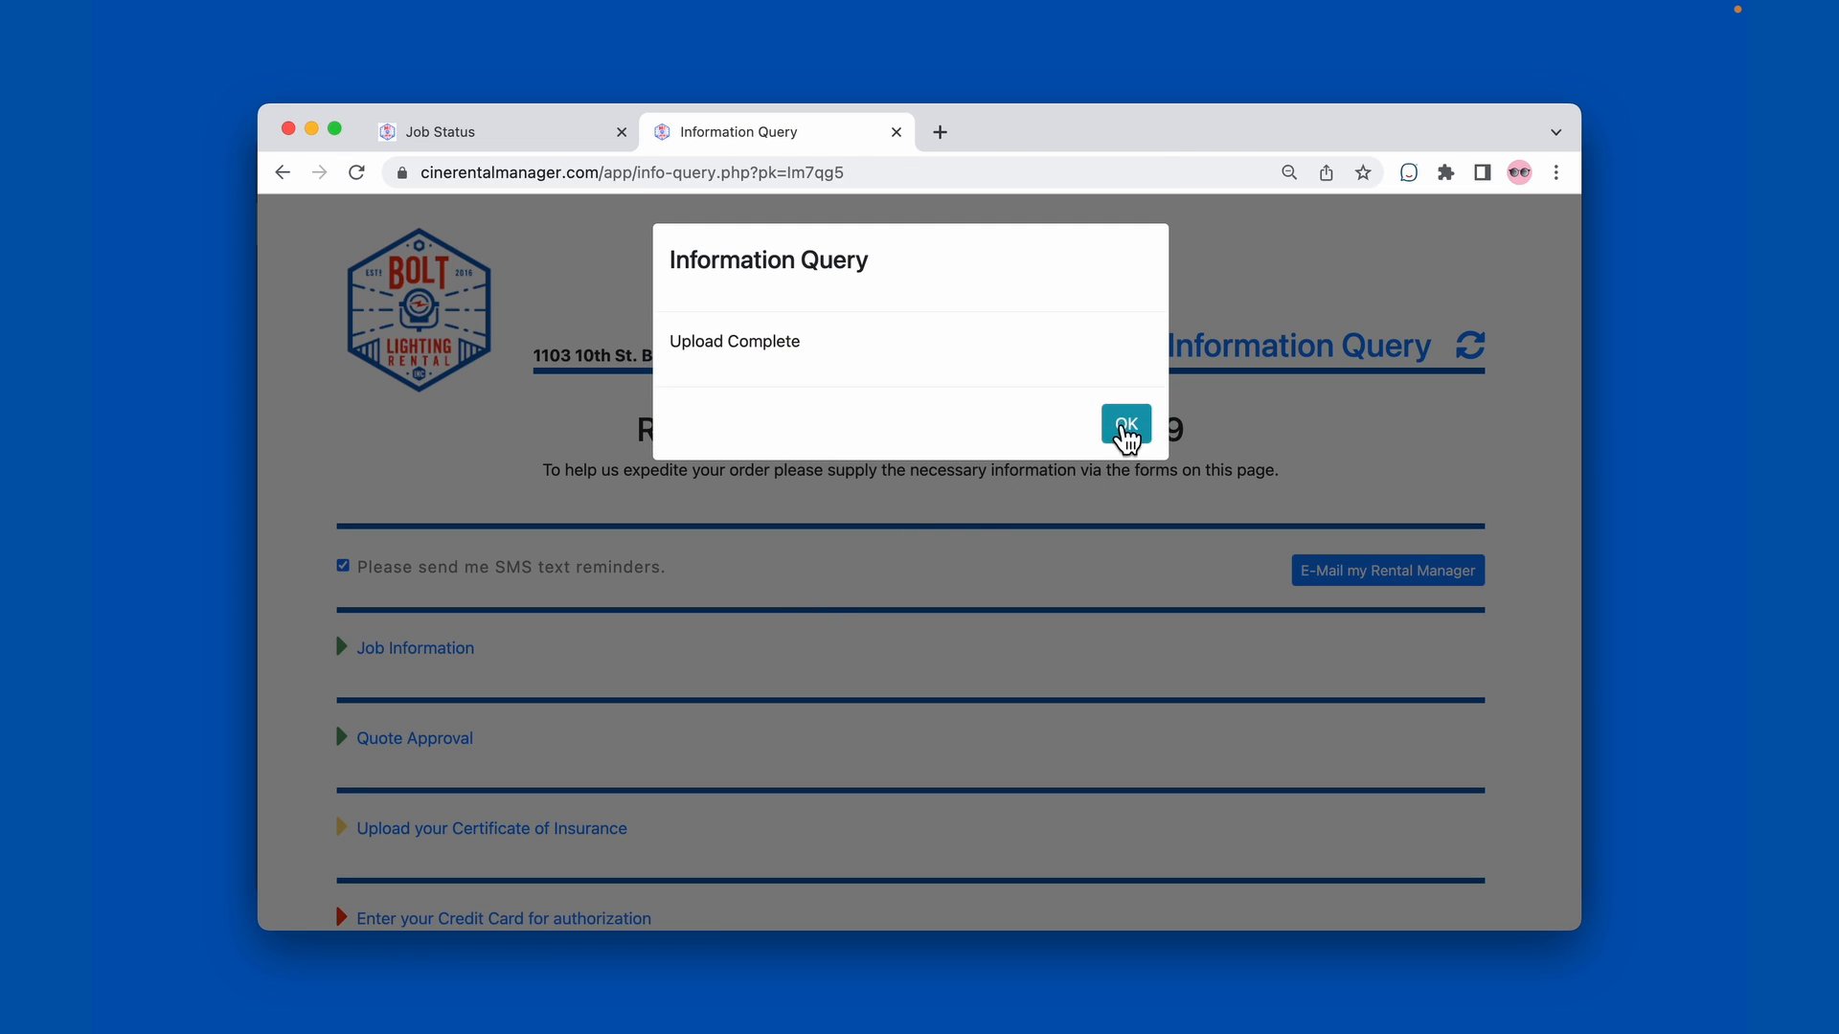
# Step: Dismiss the upload confirmation and review the status of every section on the client's information page
pyautogui.click(1122, 426)
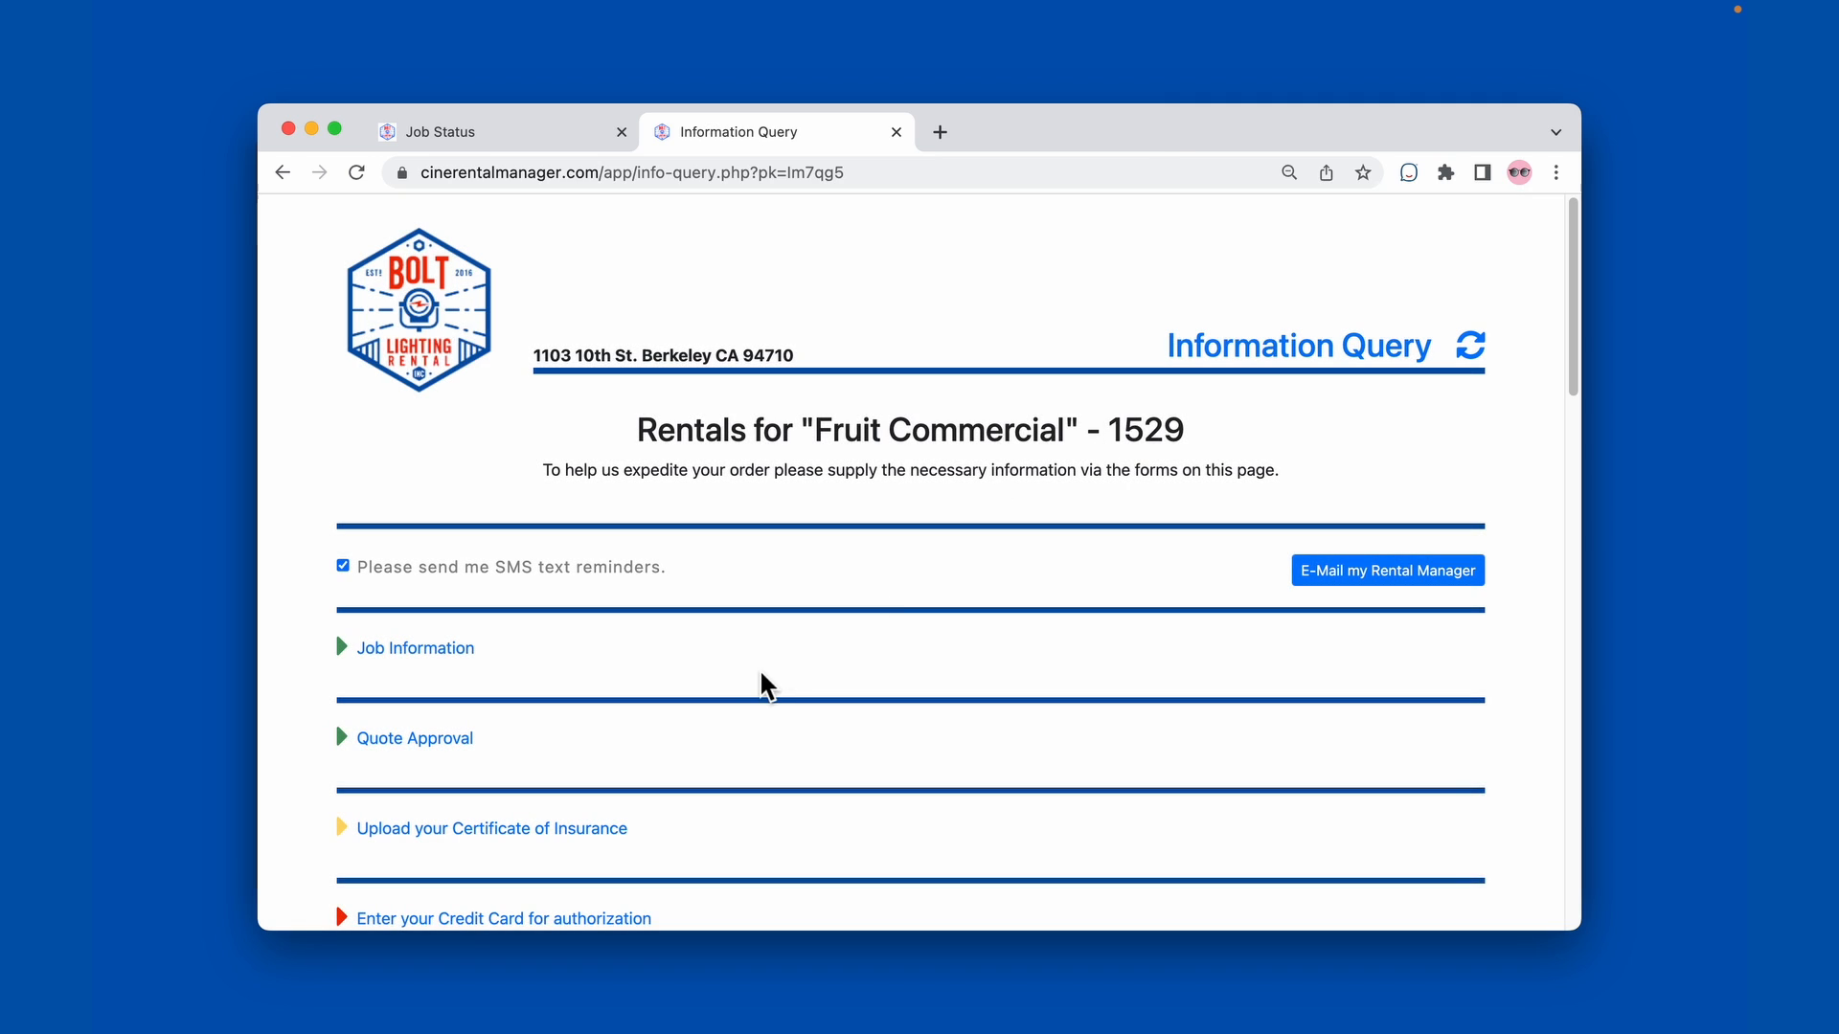
pyautogui.scroll(-4, 759, 686)
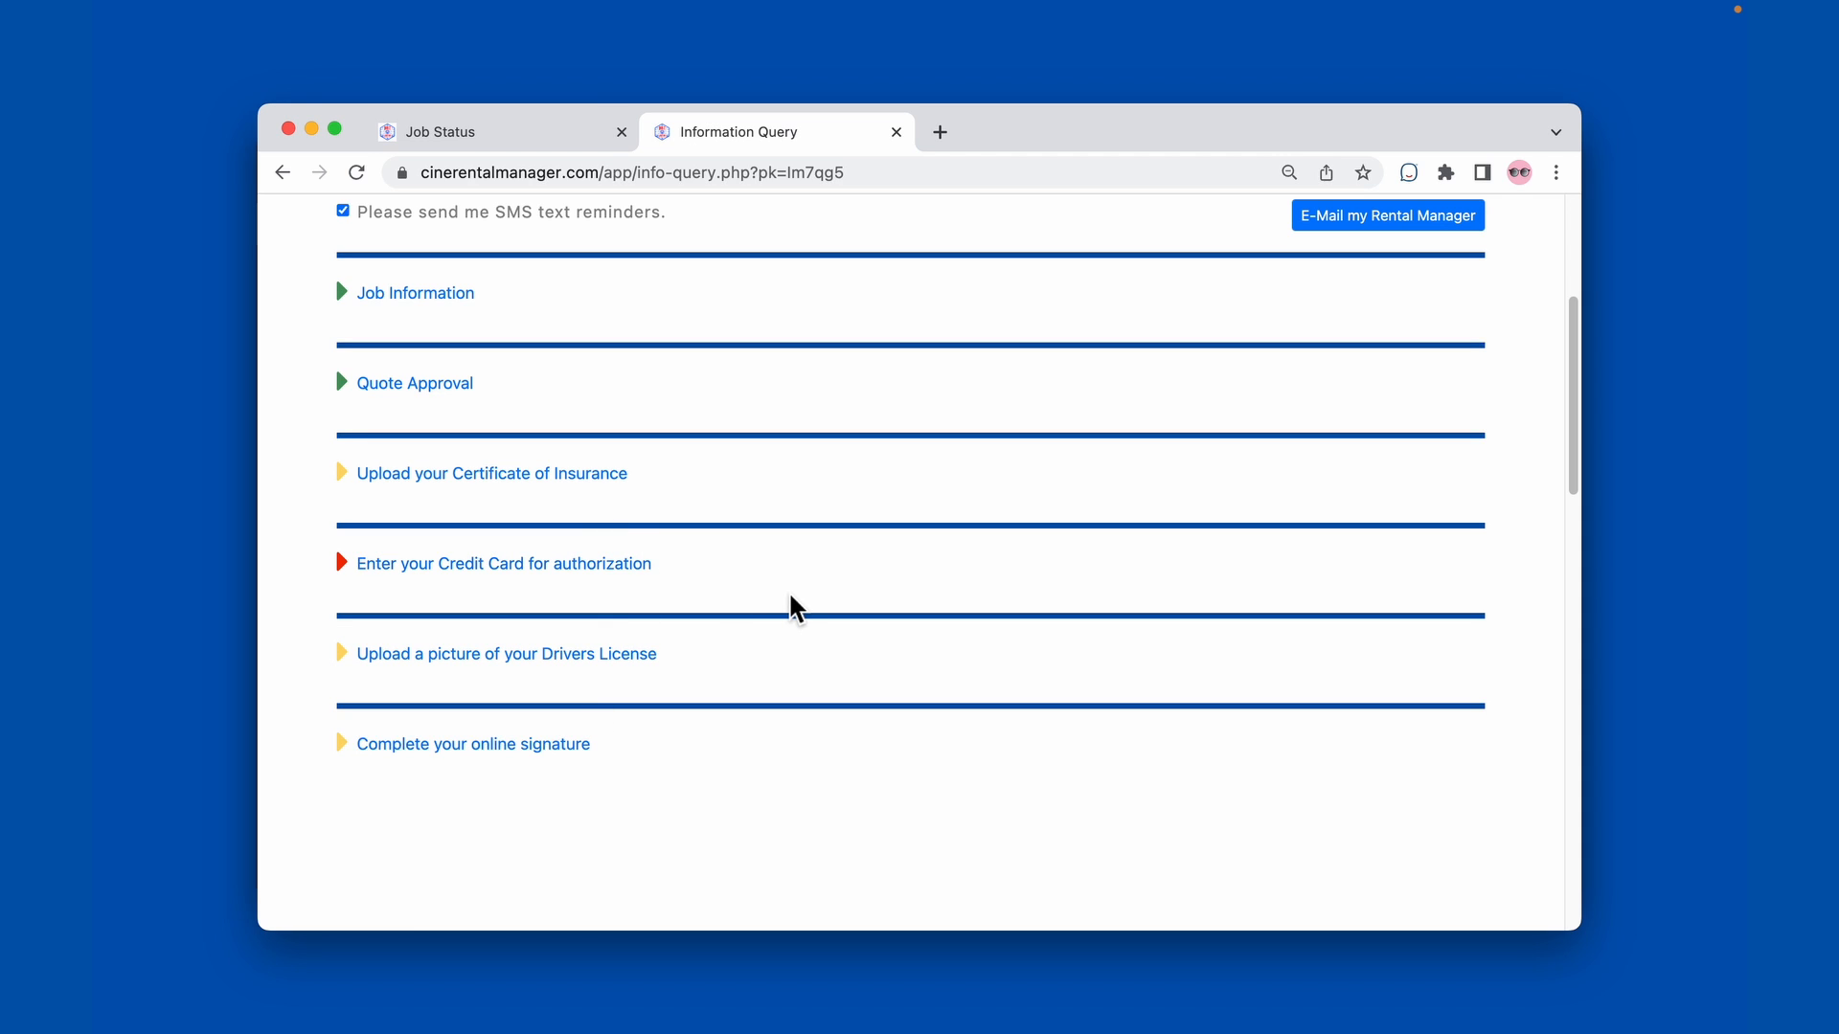
pyautogui.scroll(4, 792, 607)
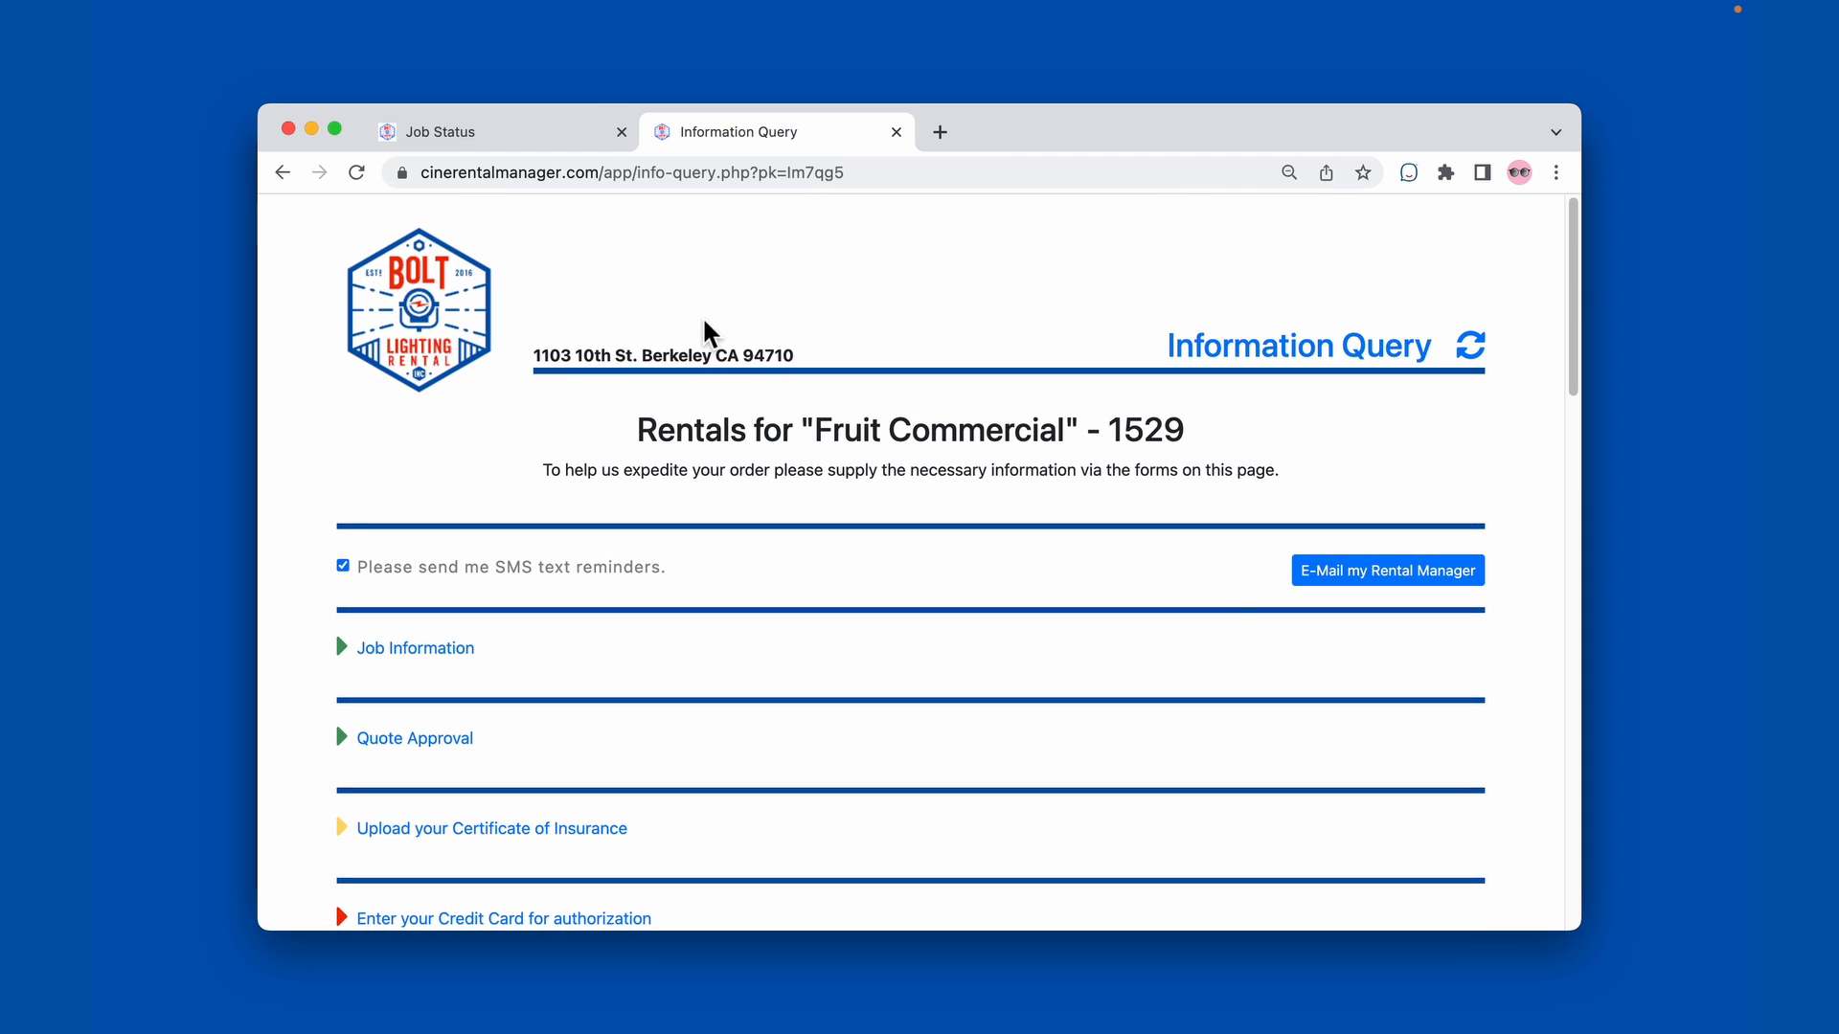
# Step: Switch to the mail app, archive the Account Setup approval email, and open the setup link in the Certificate of Insurance approval email
pyautogui.press('super+Tab')
pyautogui.press('super+Tab')
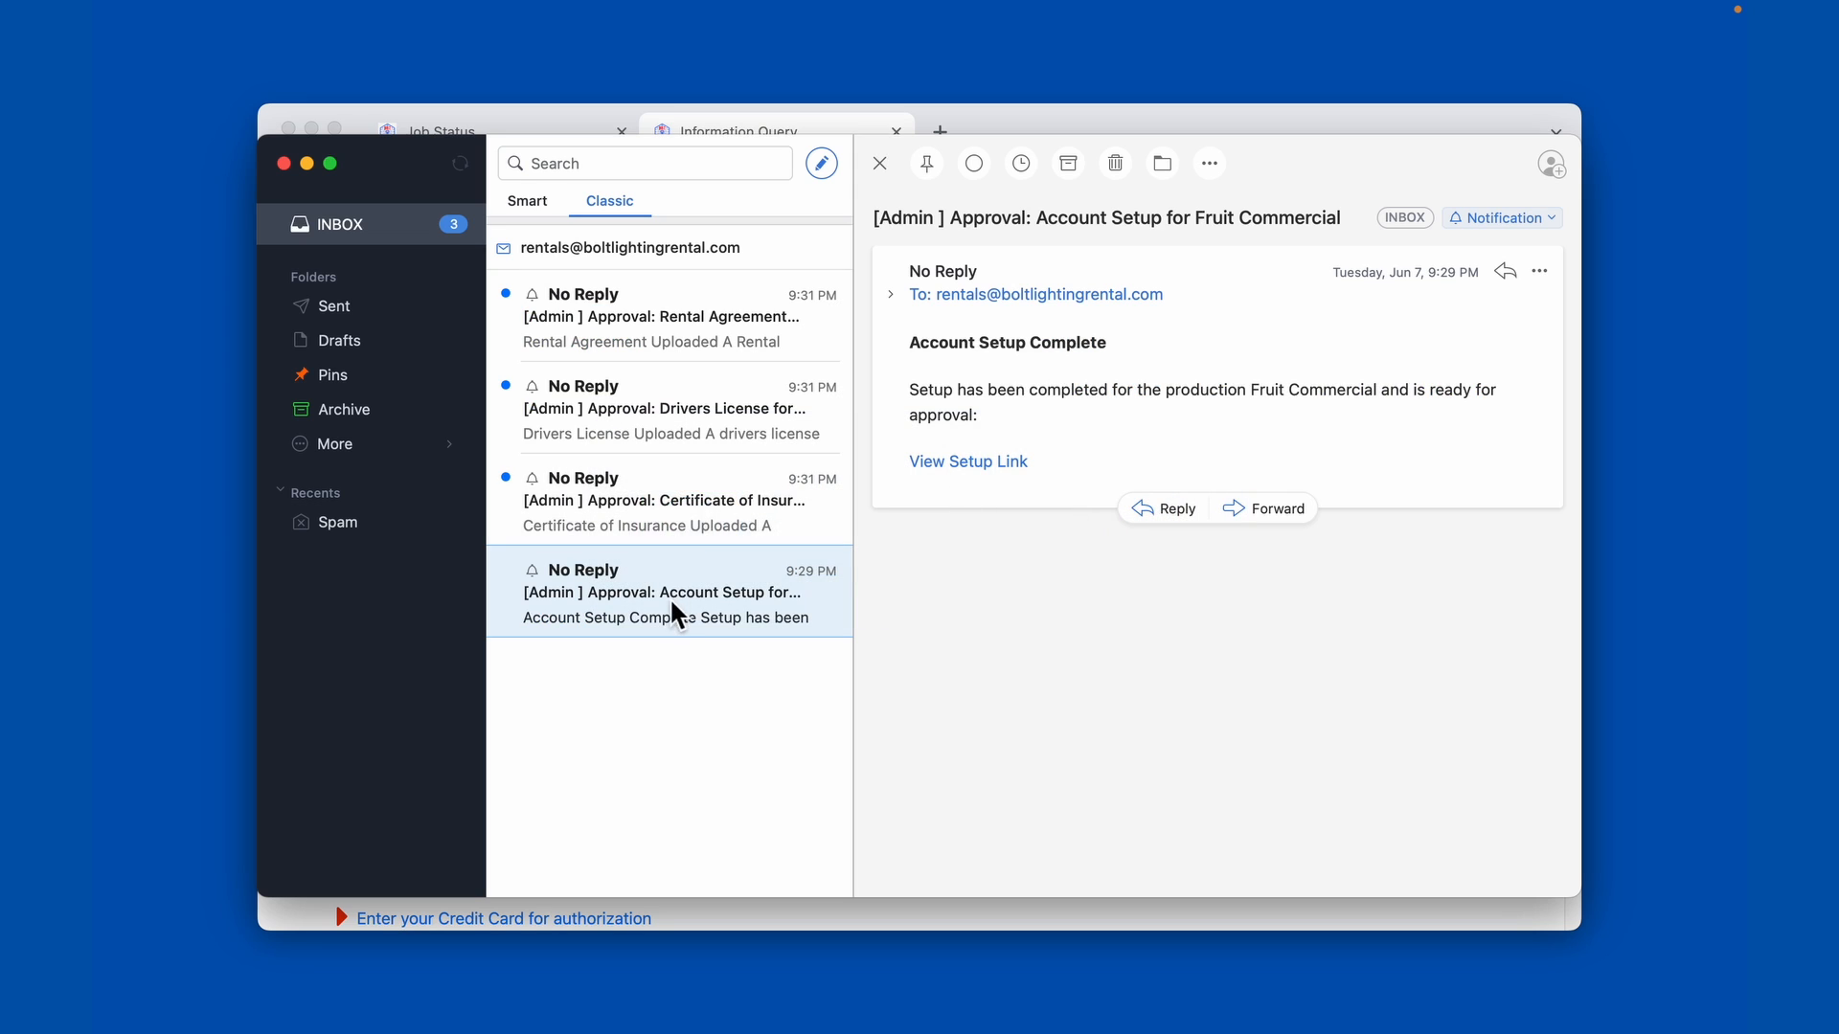
pyautogui.hscroll(-5, 670, 596)
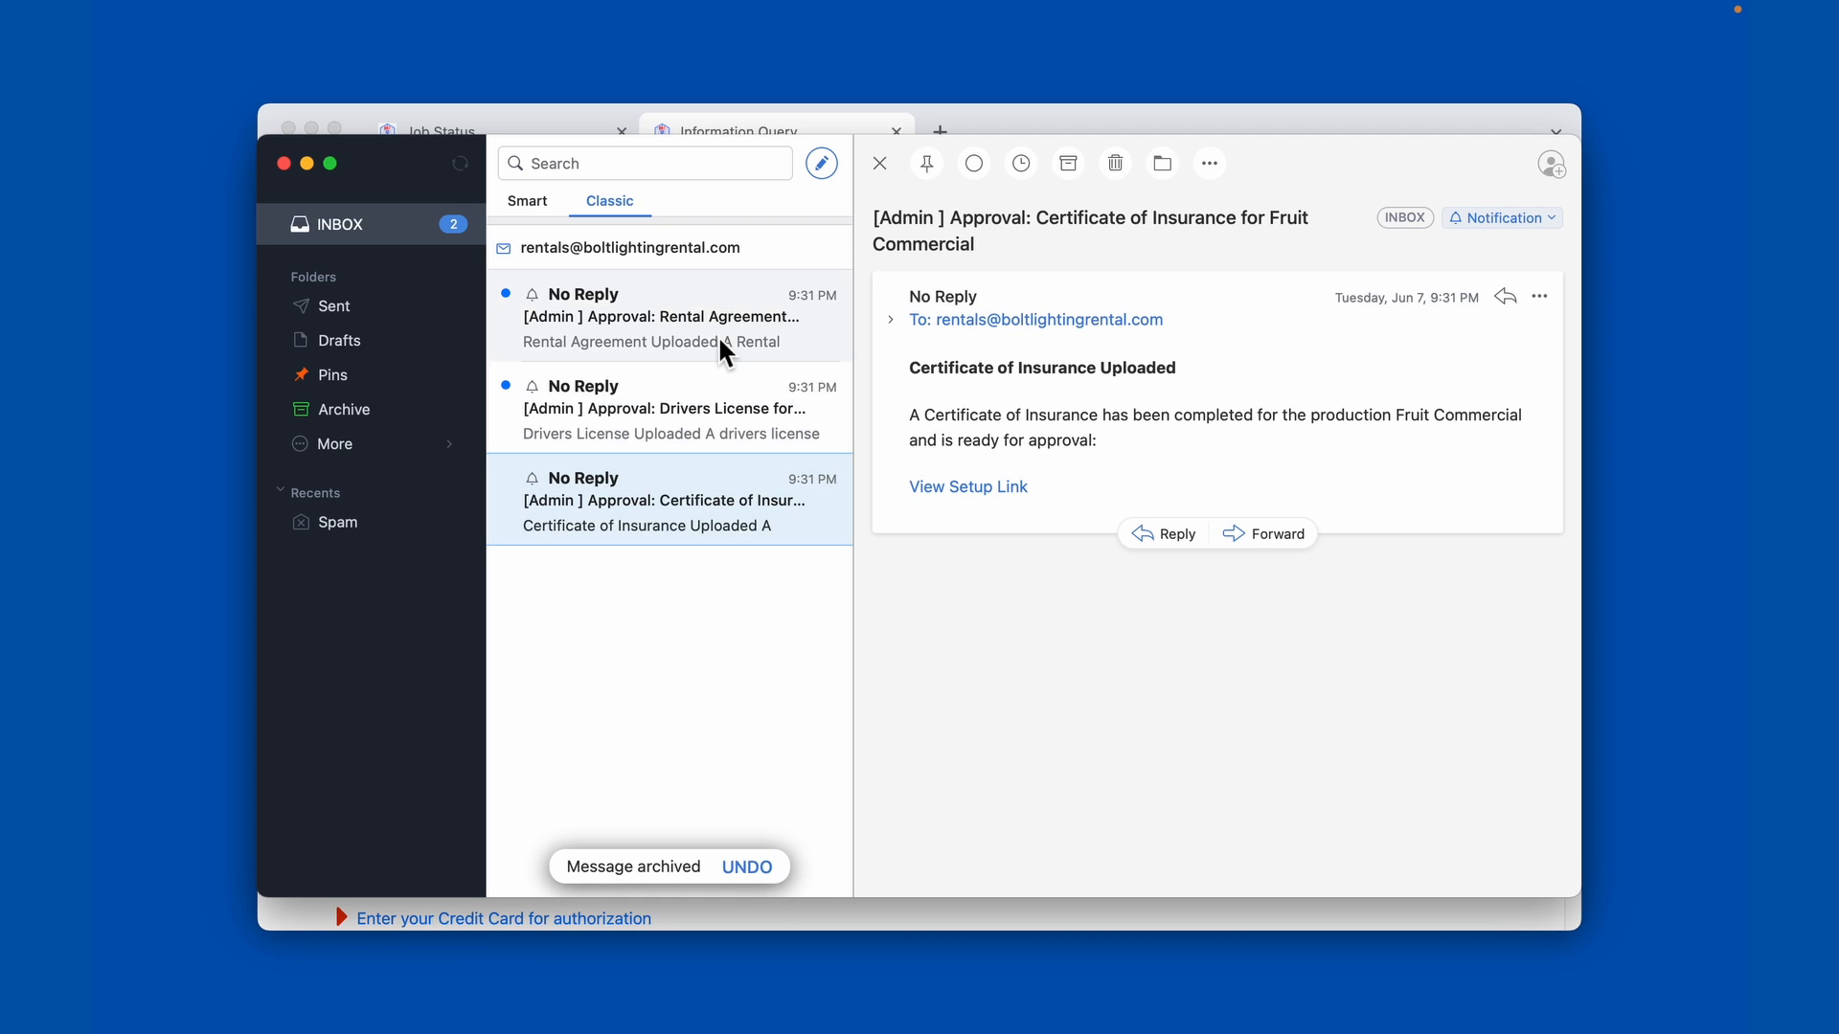
pyautogui.click(982, 488)
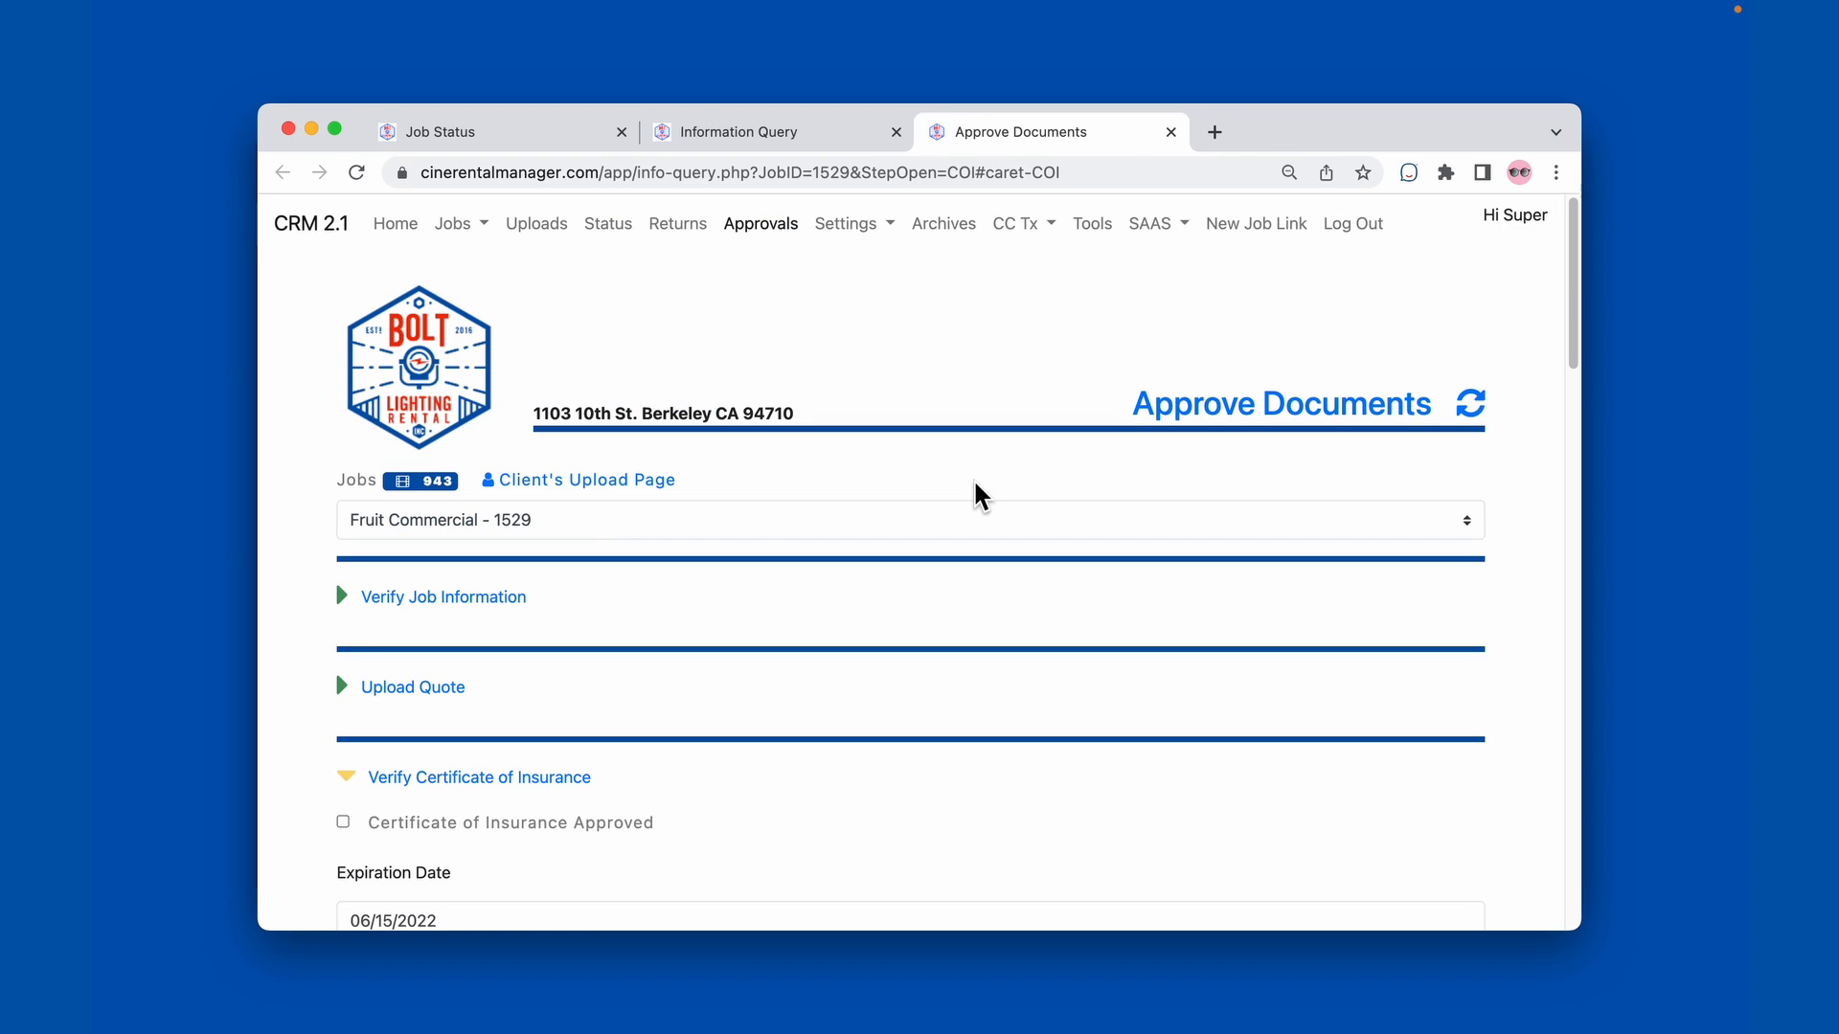
# Step: Open the uploaded certificate of insurance PDF, examine its coverages, limits and additional-insured wording, and close the viewer
pyautogui.scroll(-3, 617, 559)
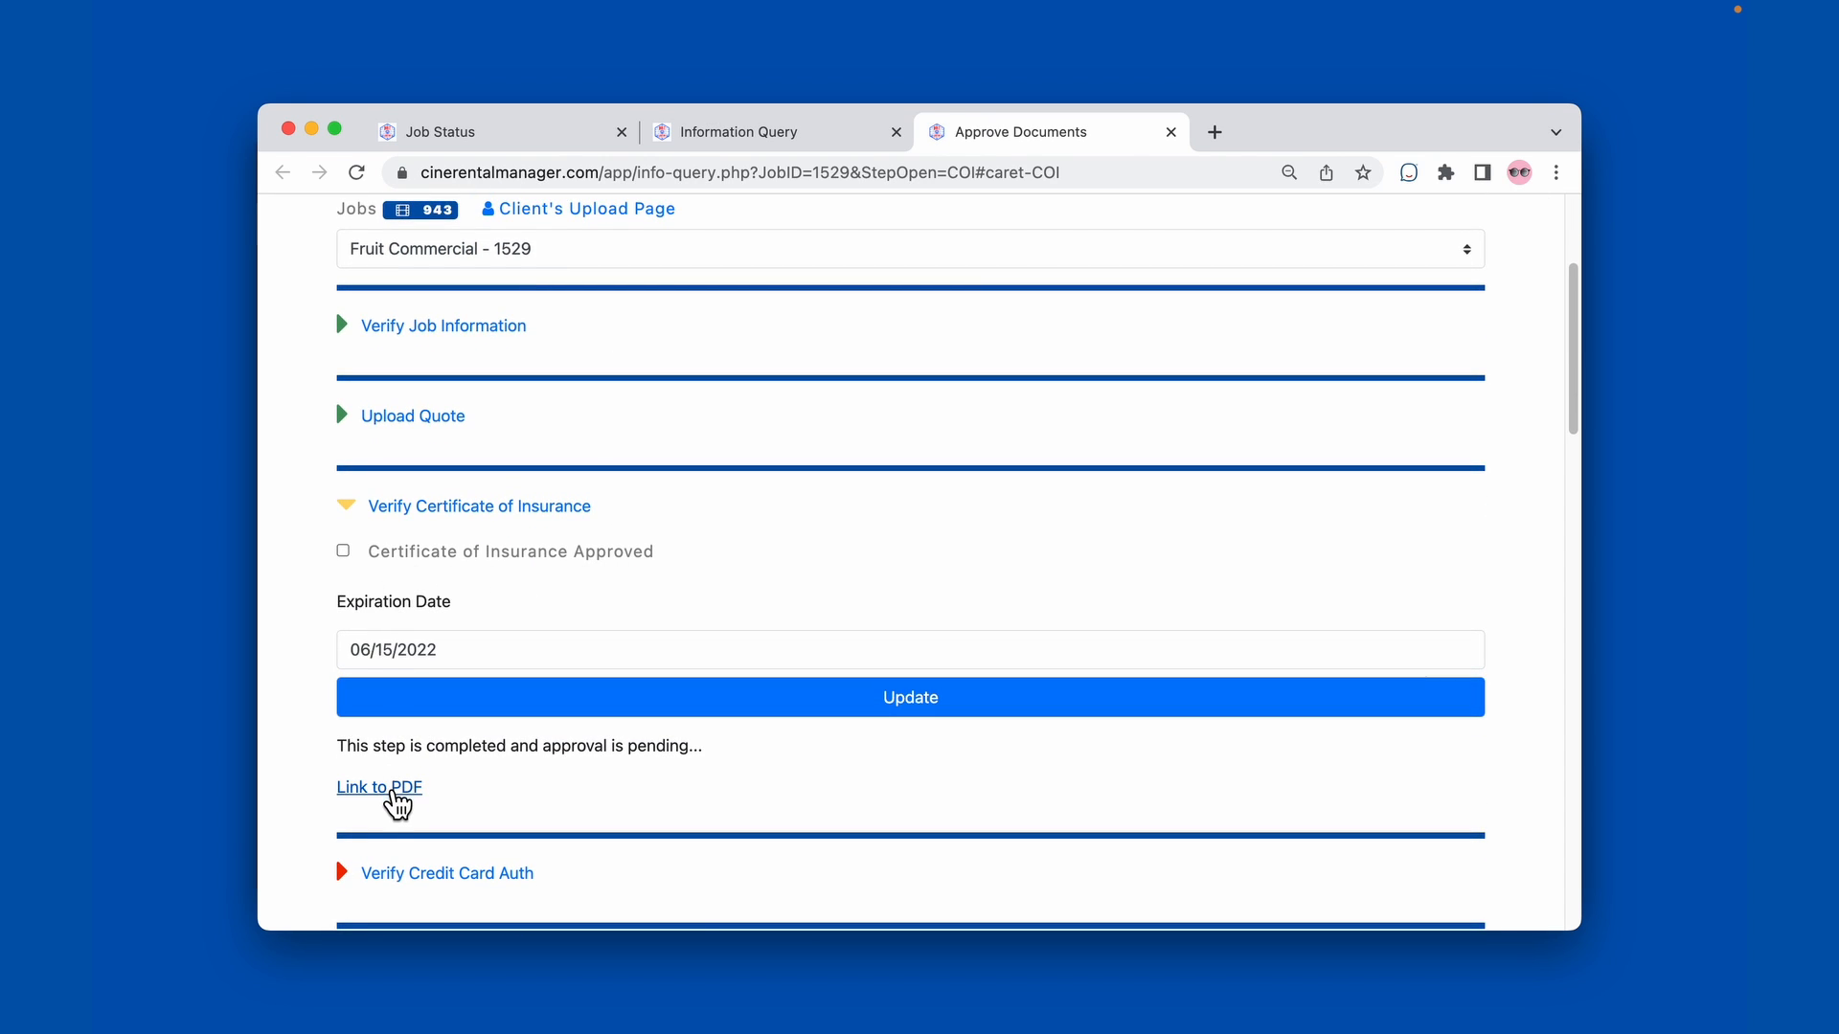
pyautogui.click(392, 791)
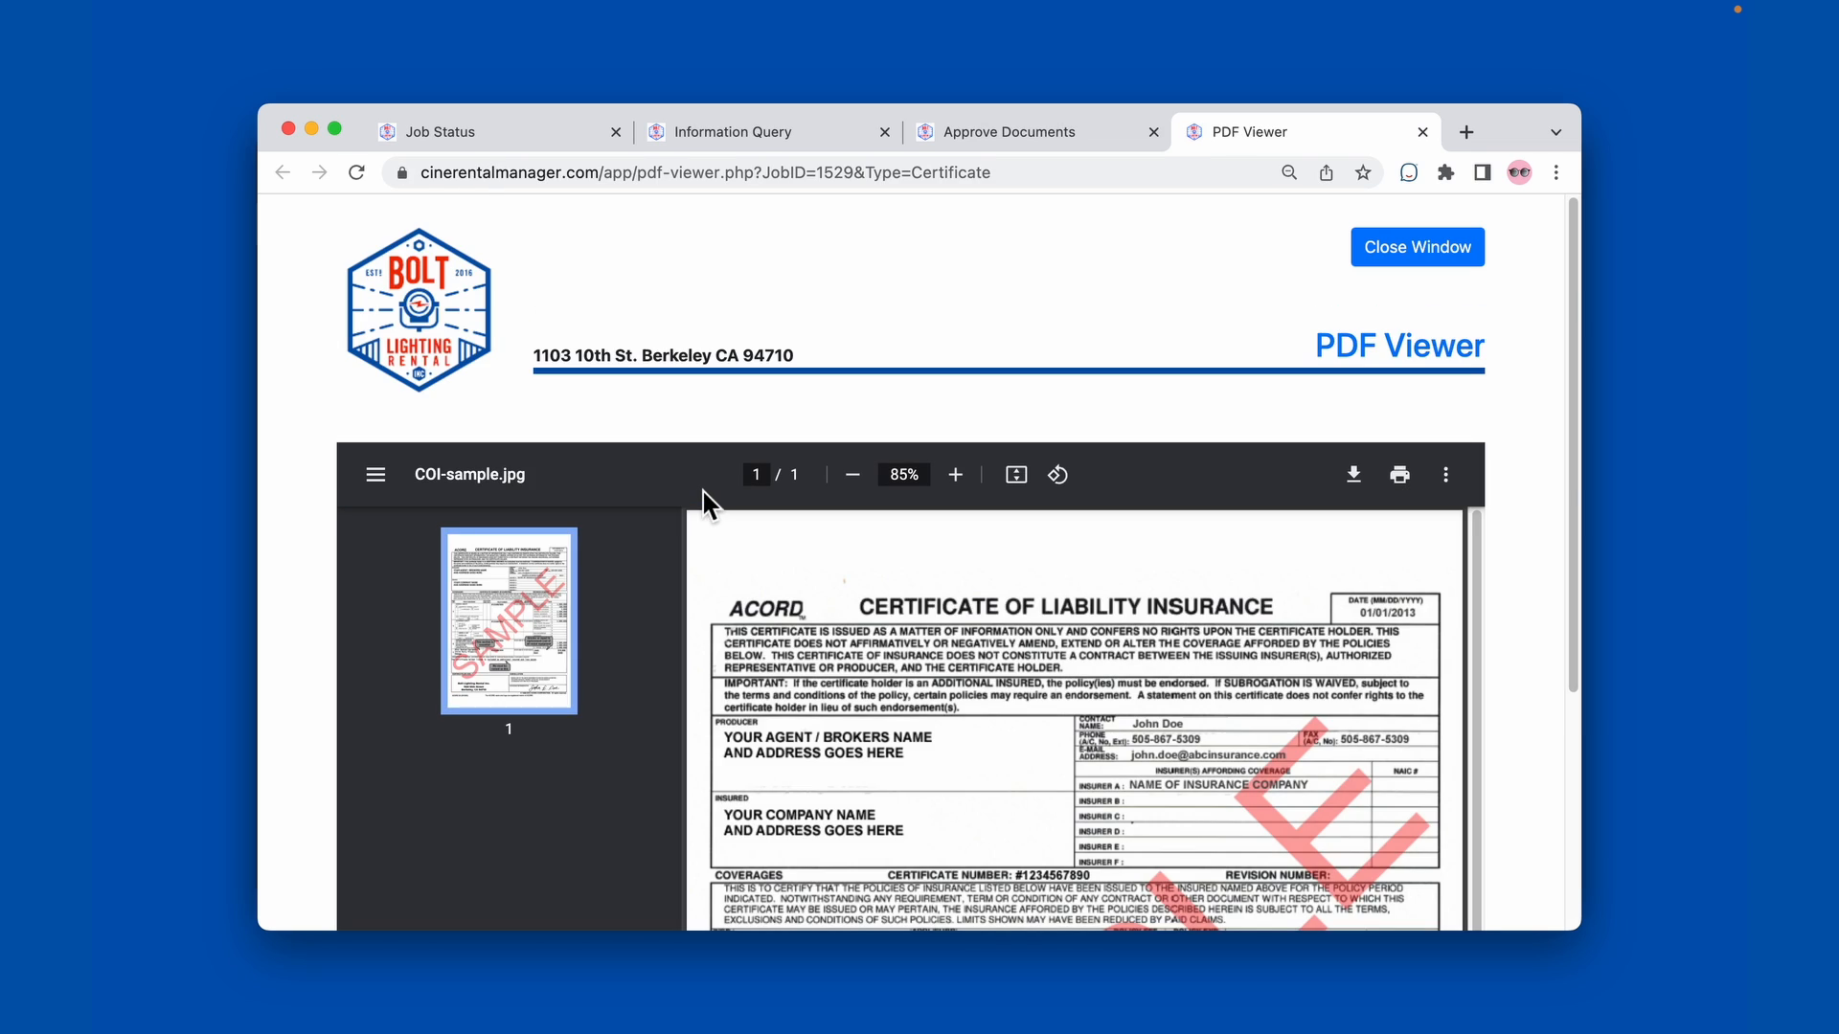
pyautogui.scroll(-5, 703, 490)
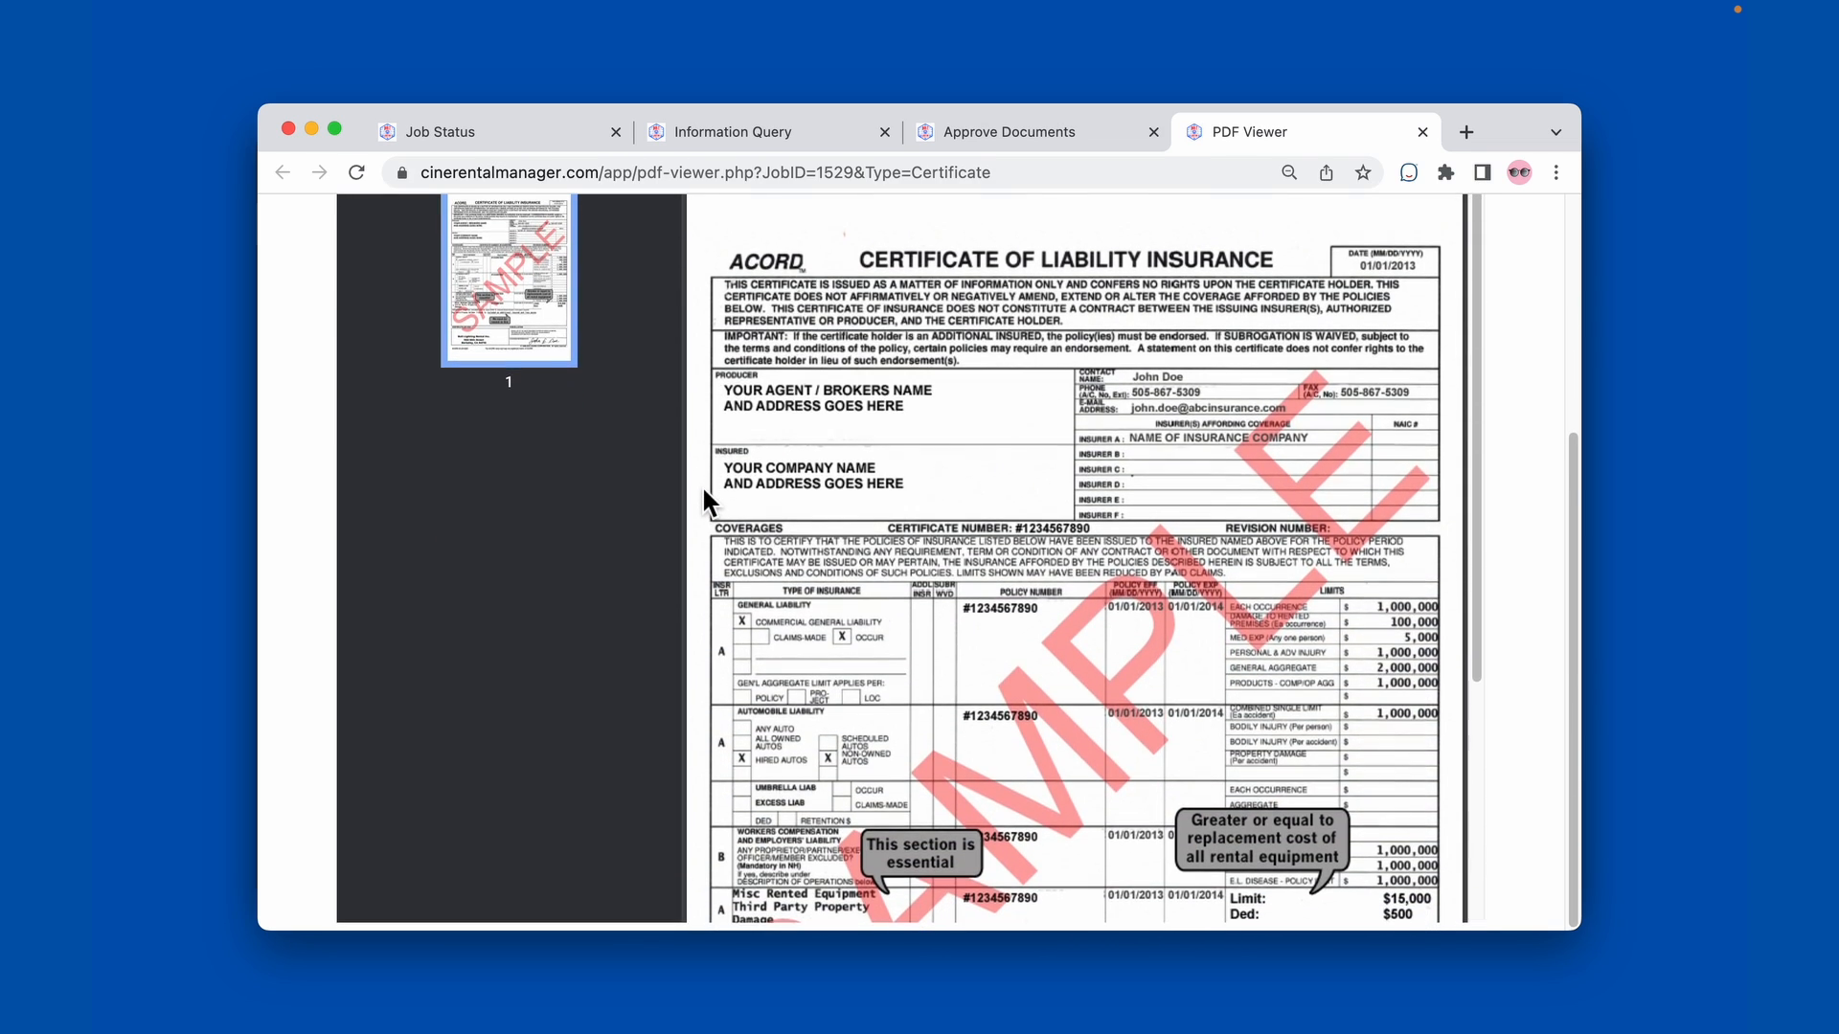
pyautogui.scroll(-3, 701, 485)
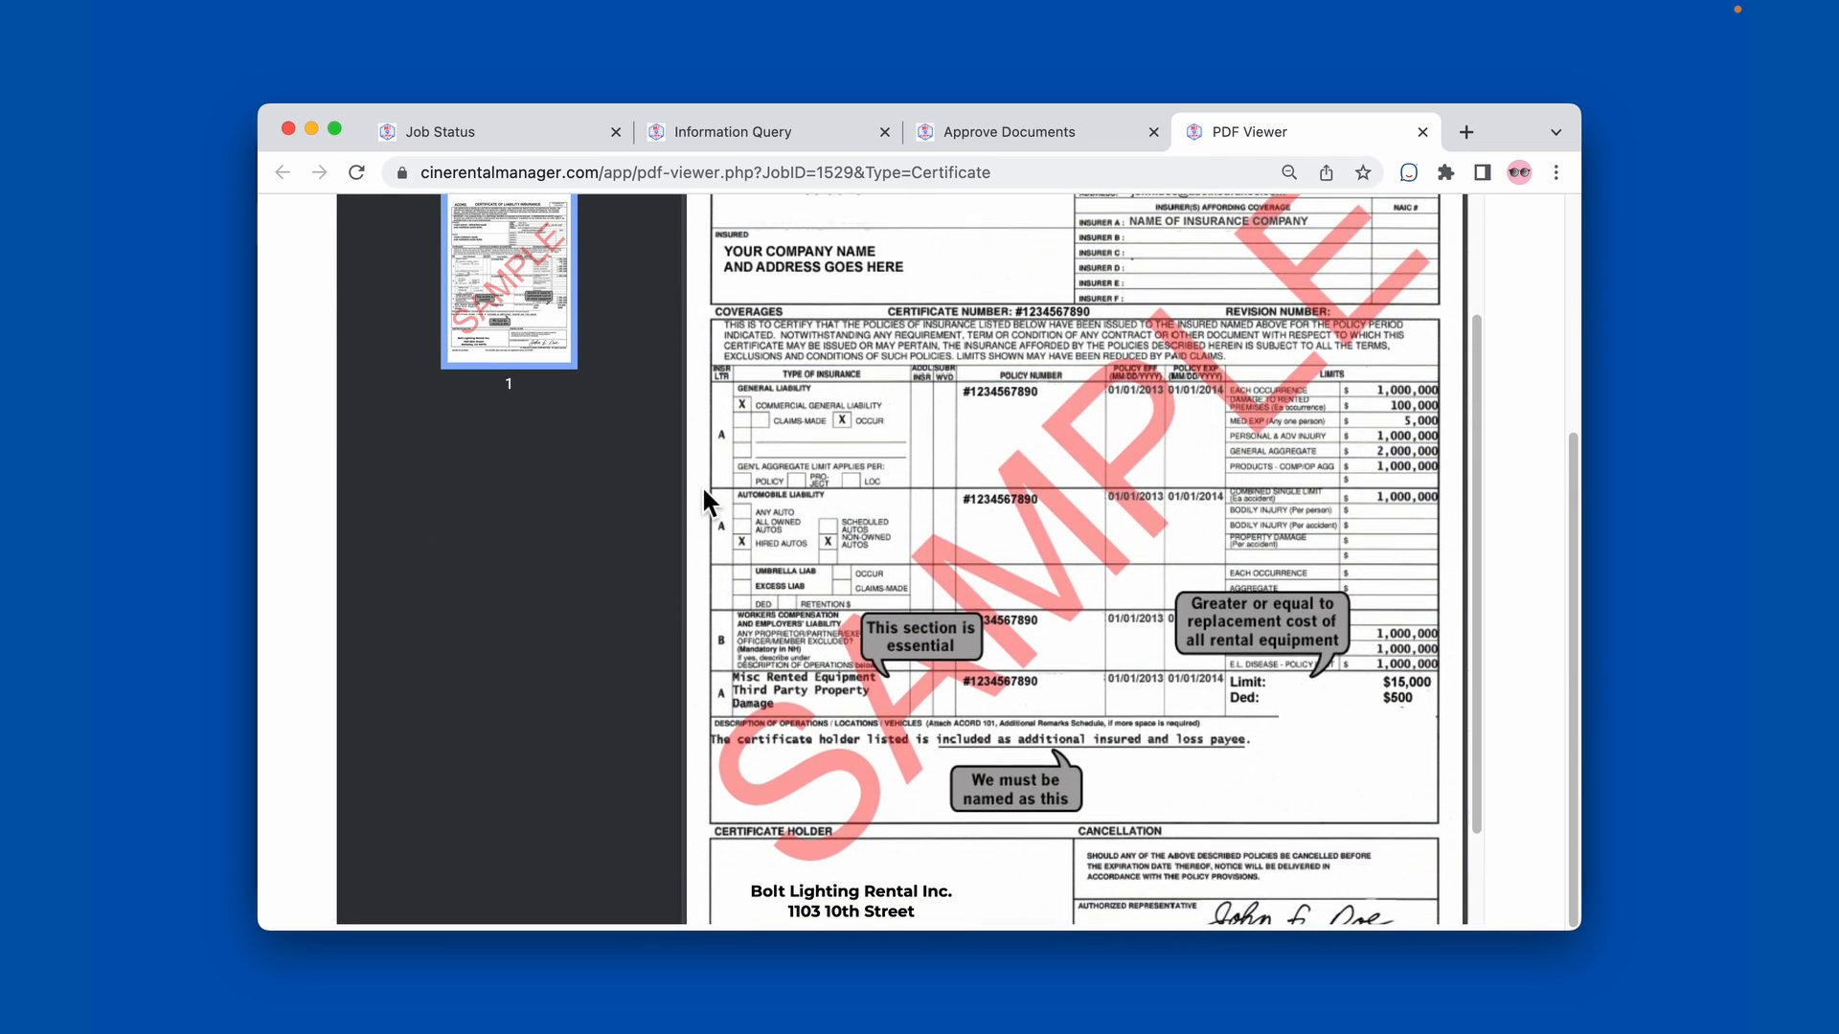
pyautogui.scroll(1, 701, 485)
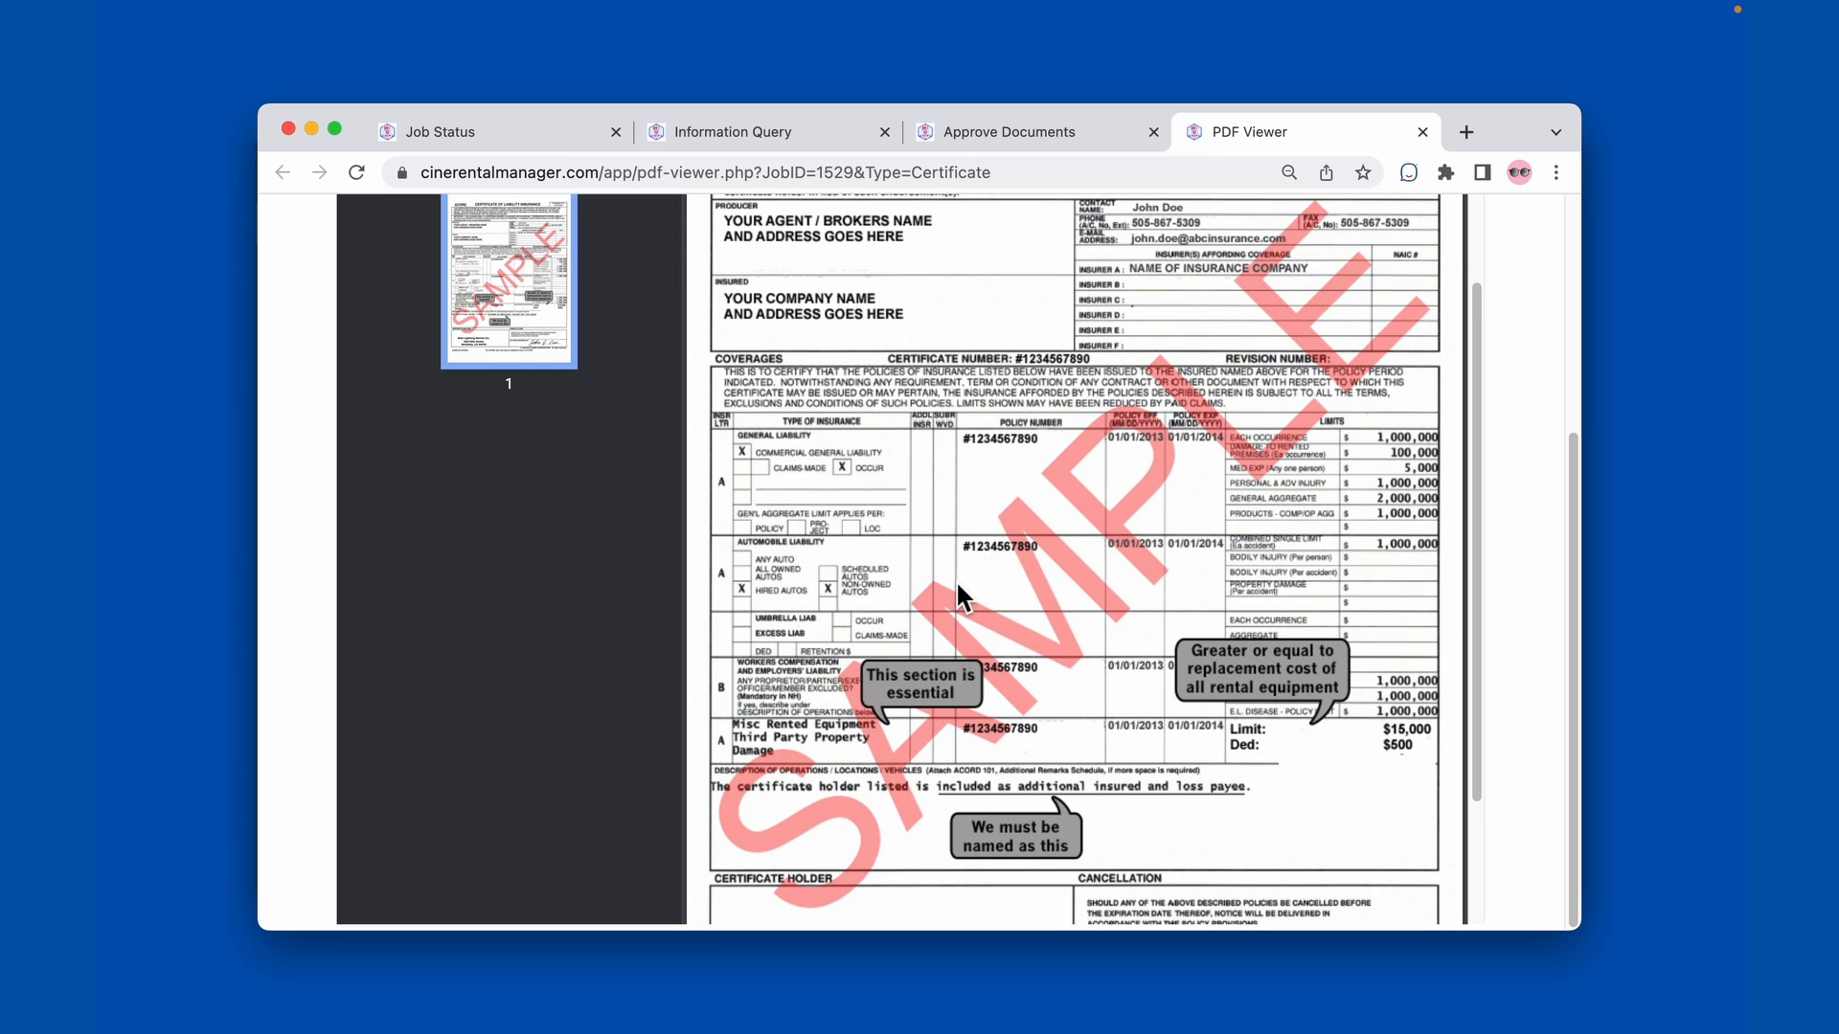
pyautogui.scroll(3, 936, 642)
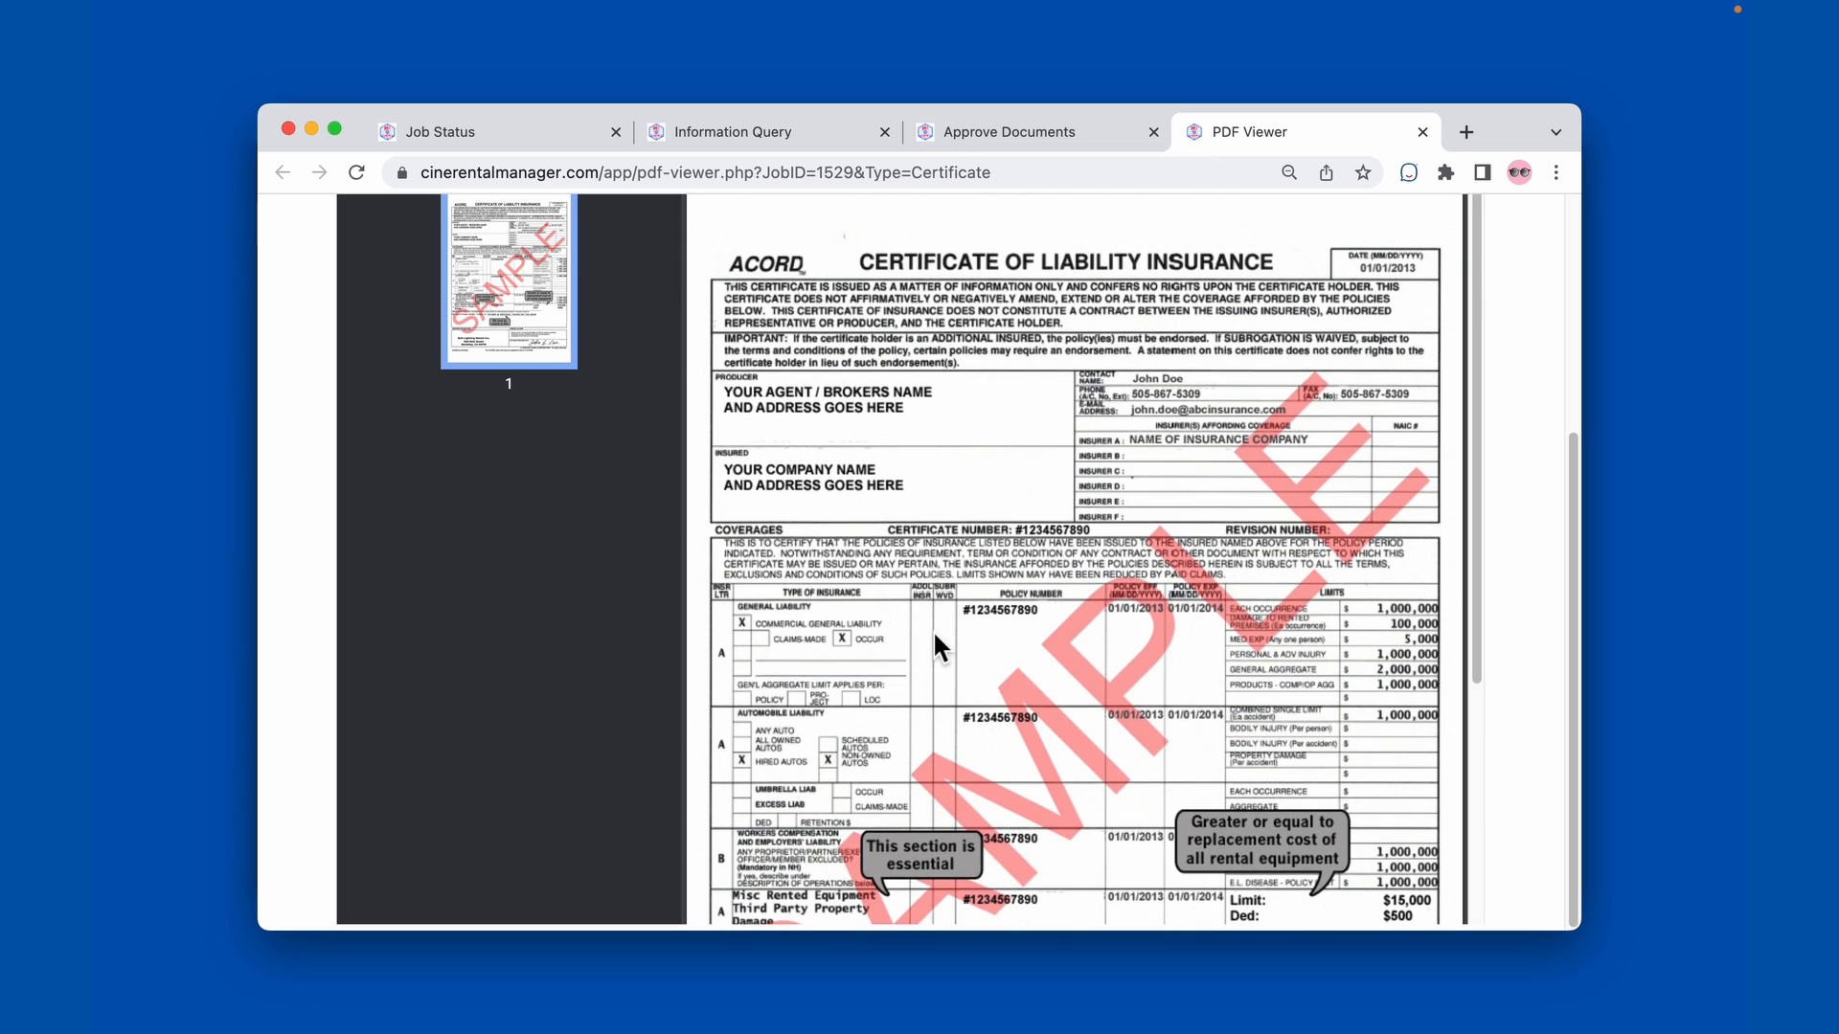
pyautogui.press('super+w')
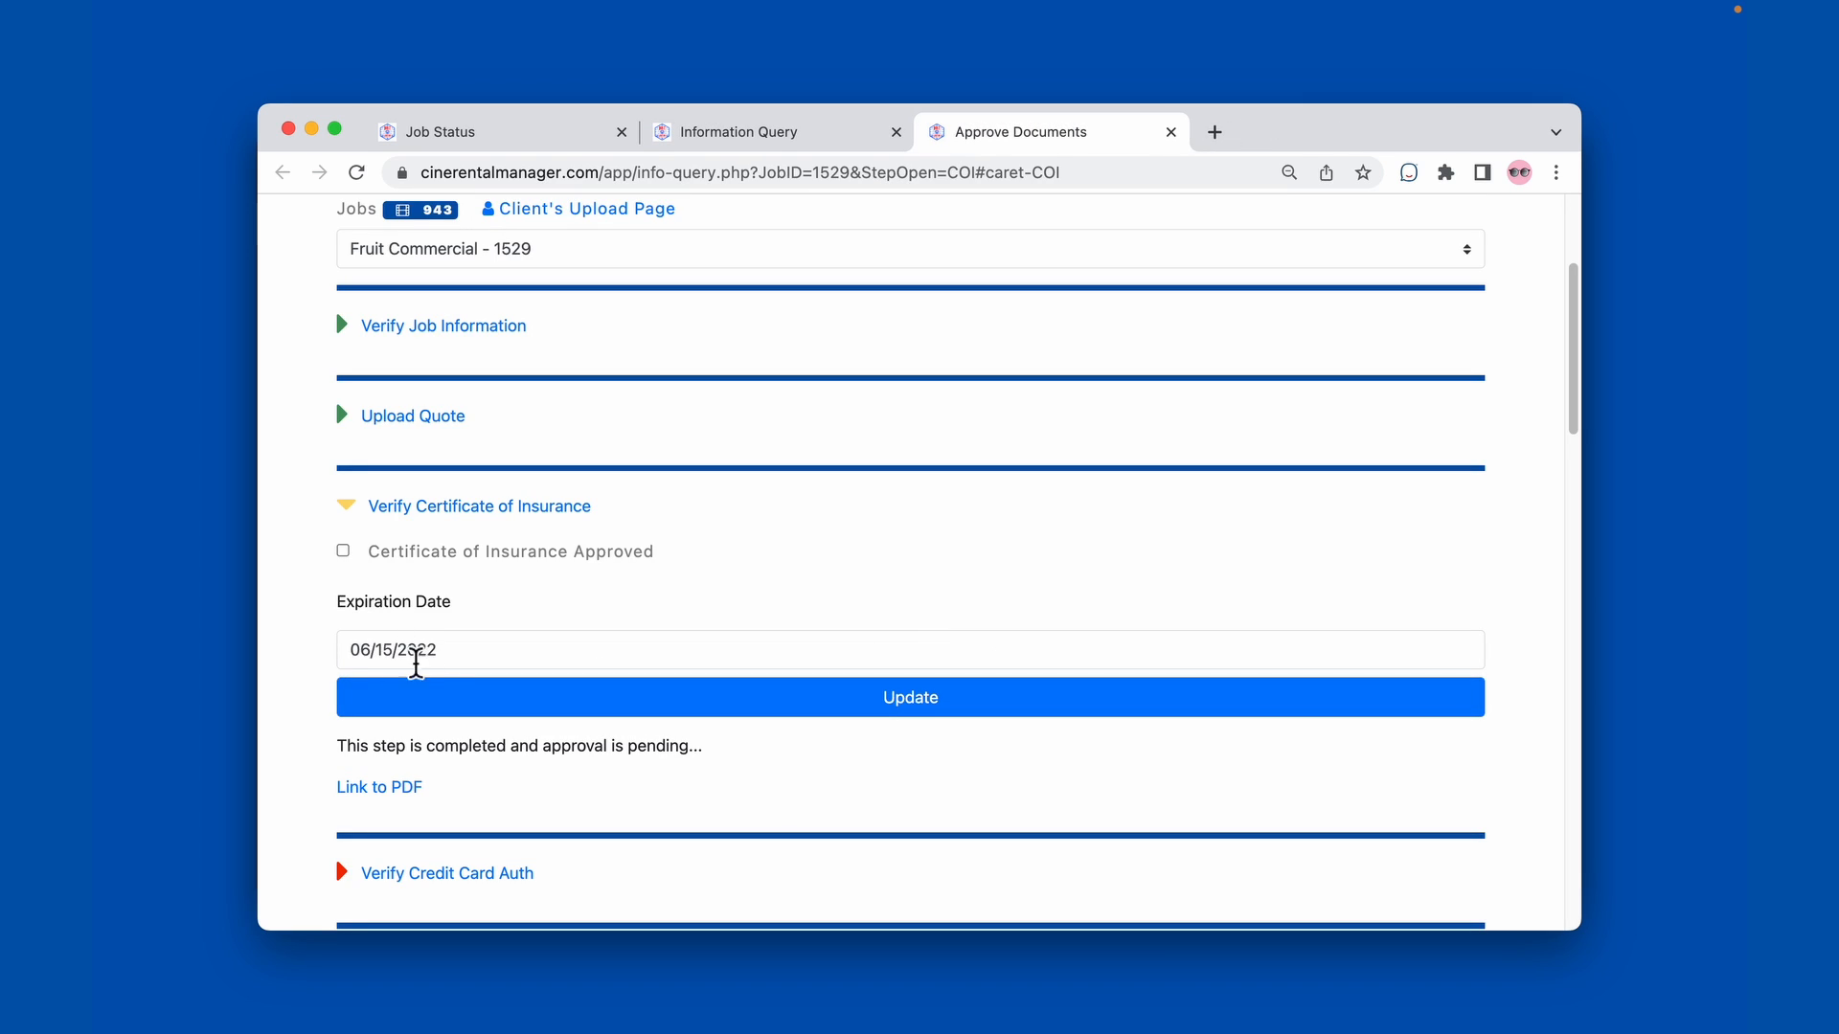
# Step: Mark the certificate of insurance as approved and check Fruit Commercial's checklist on the Job Status page before returning to the approvals
pyautogui.click(344, 553)
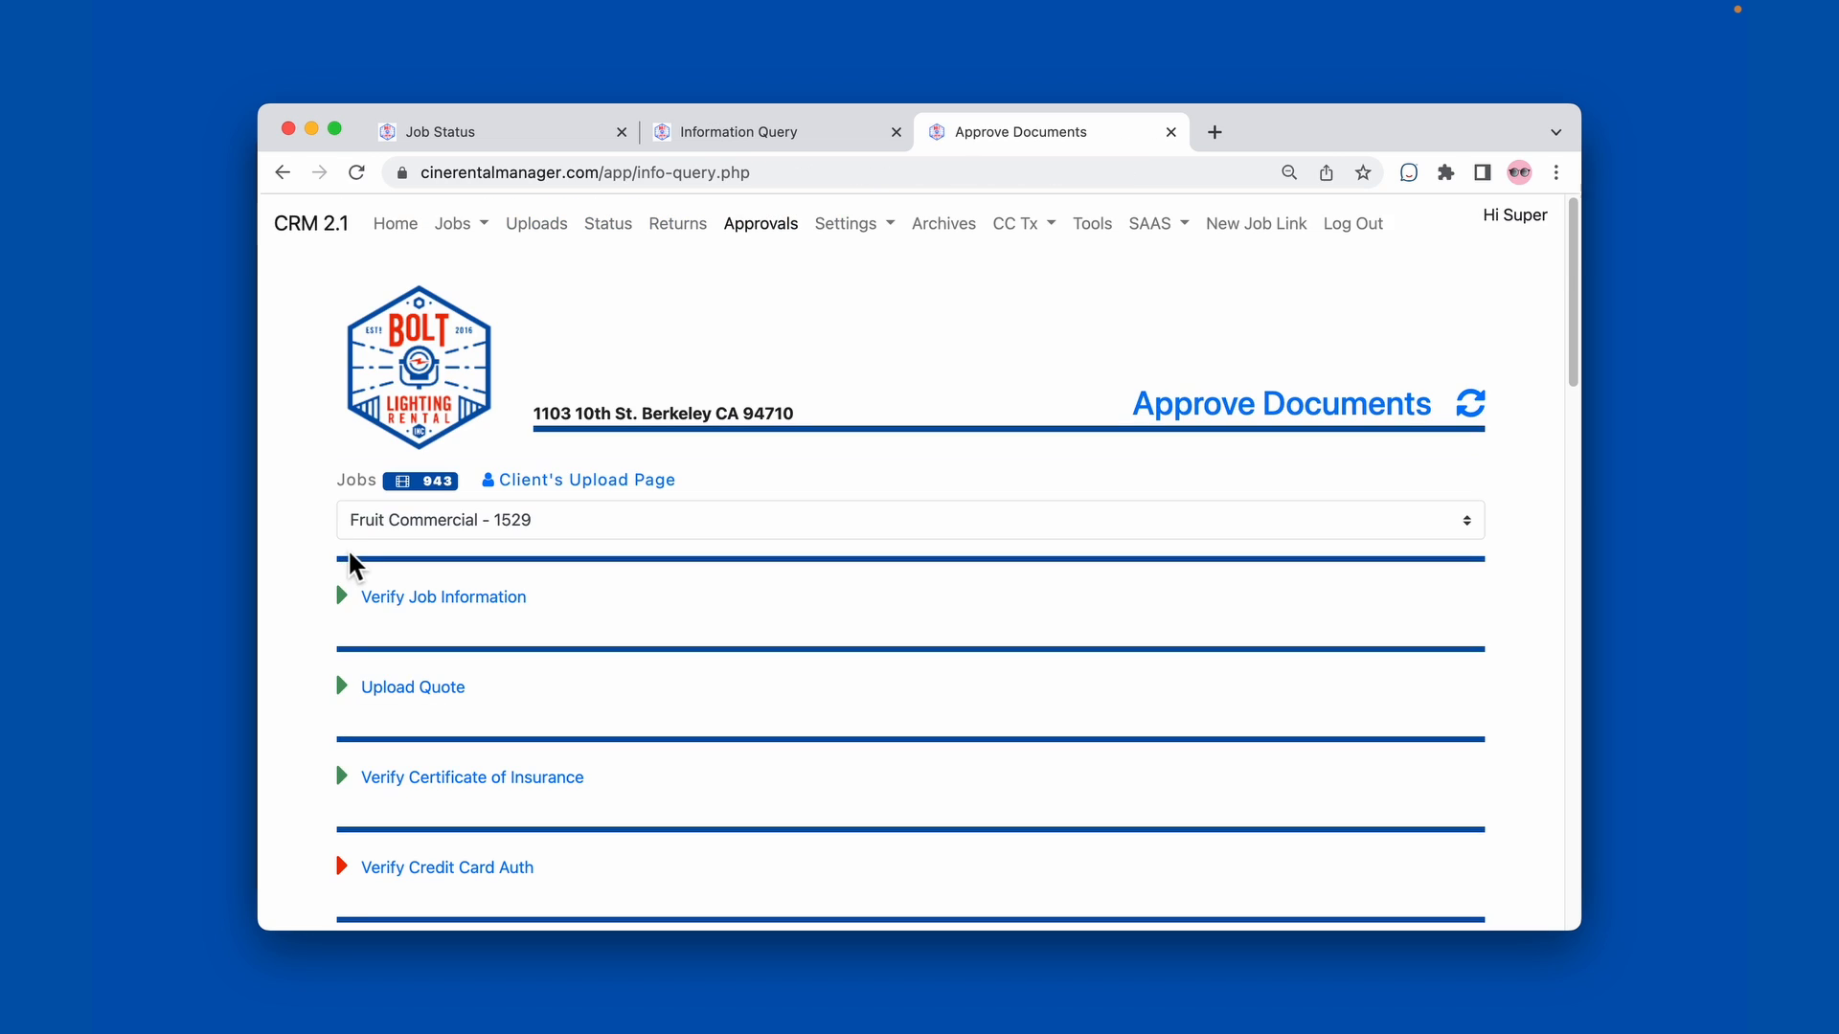
pyautogui.scroll(-1, 306, 676)
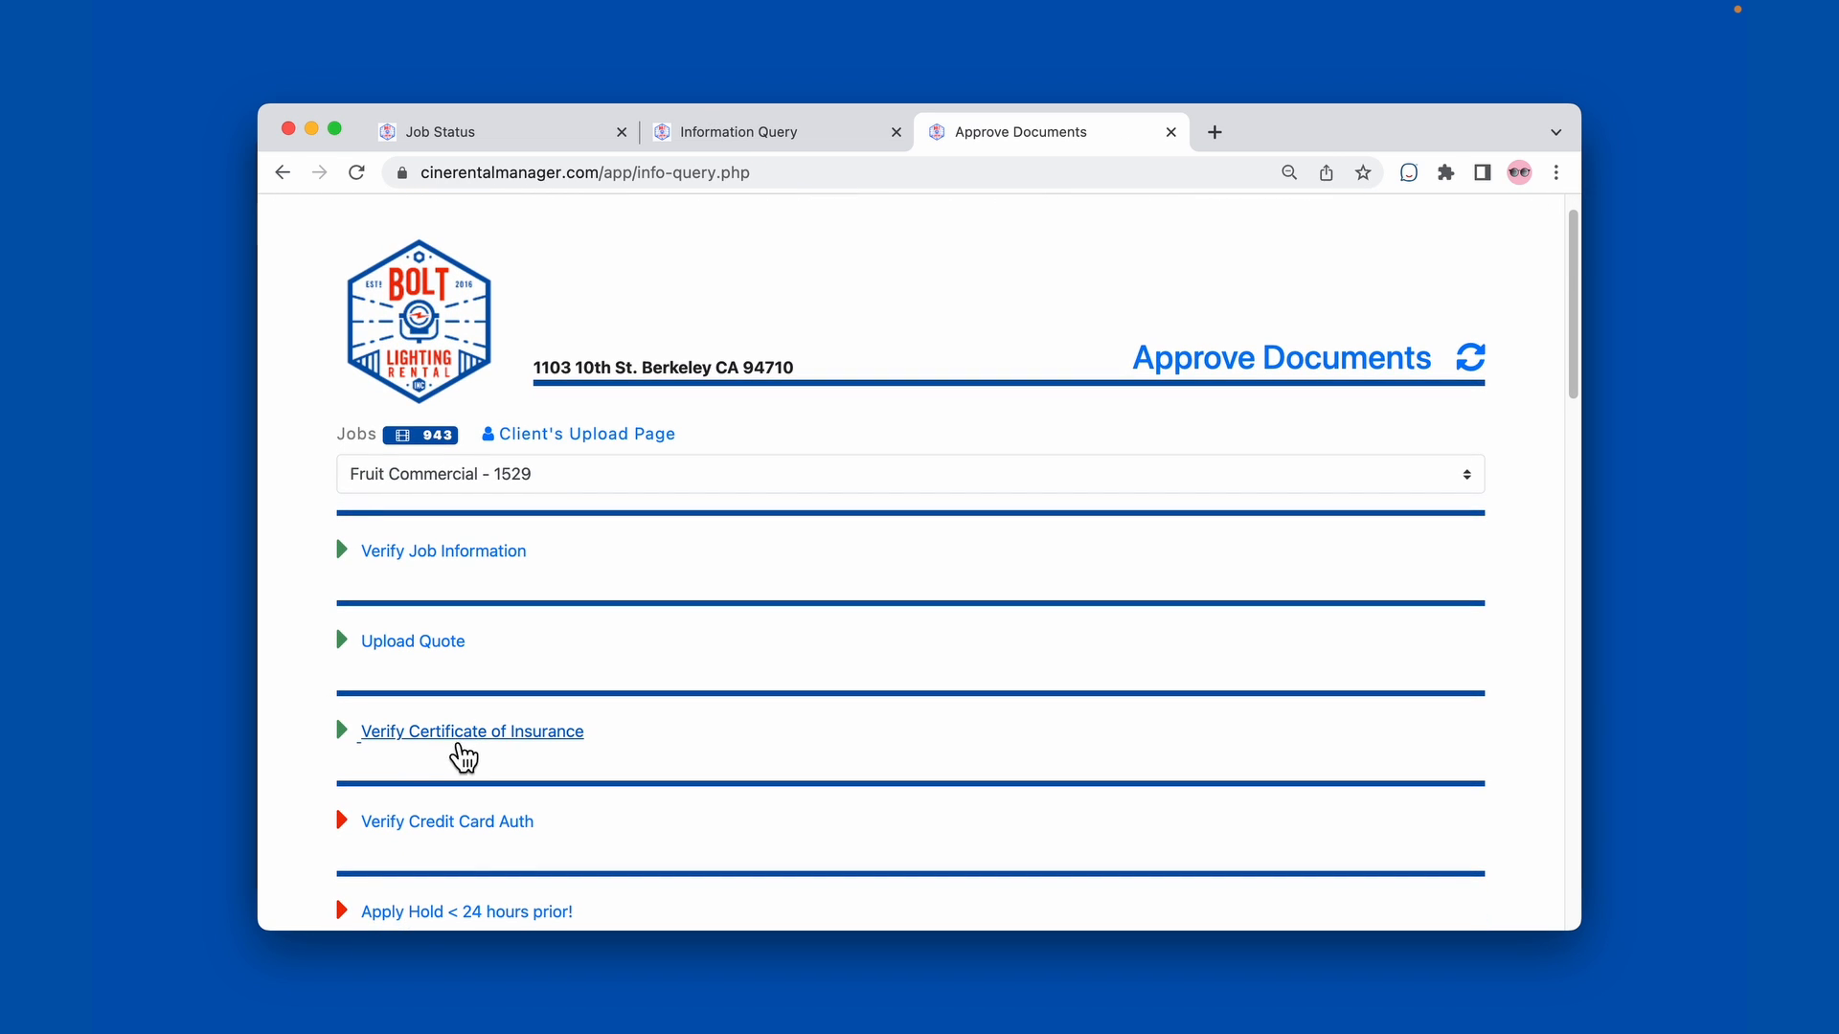
pyautogui.scroll(1, 684, 674)
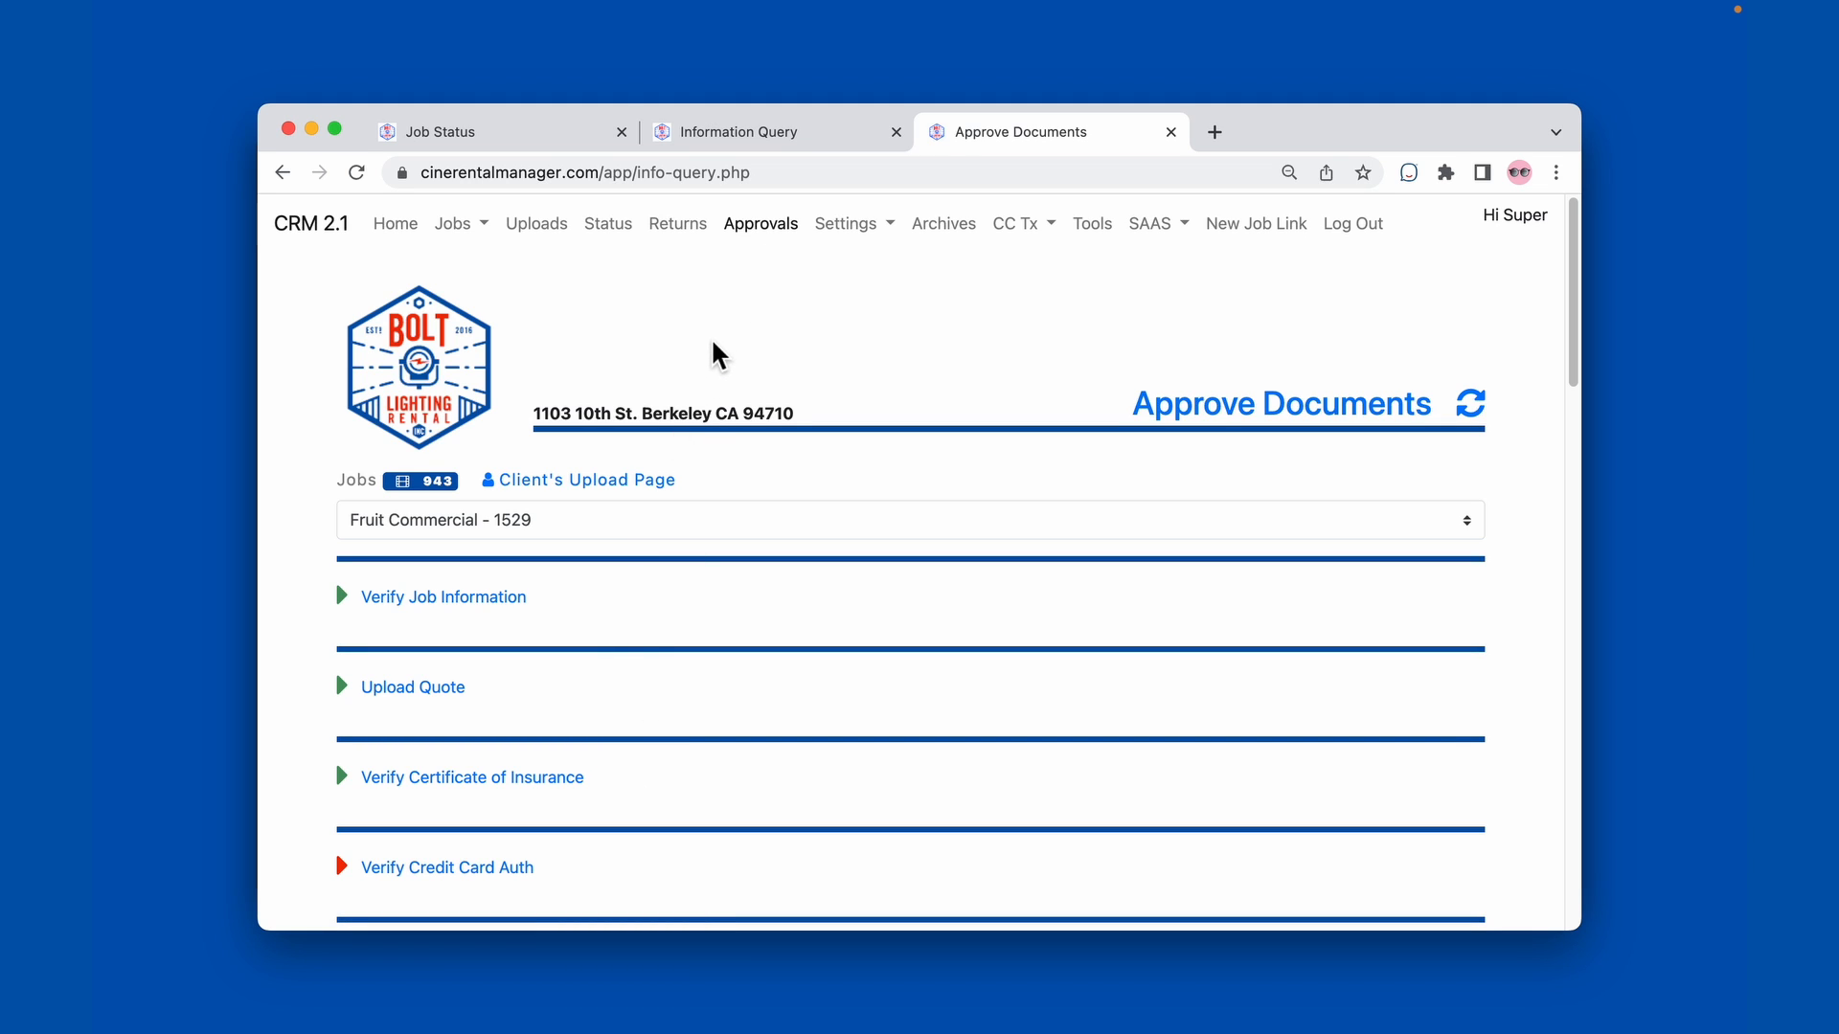
pyautogui.click(554, 144)
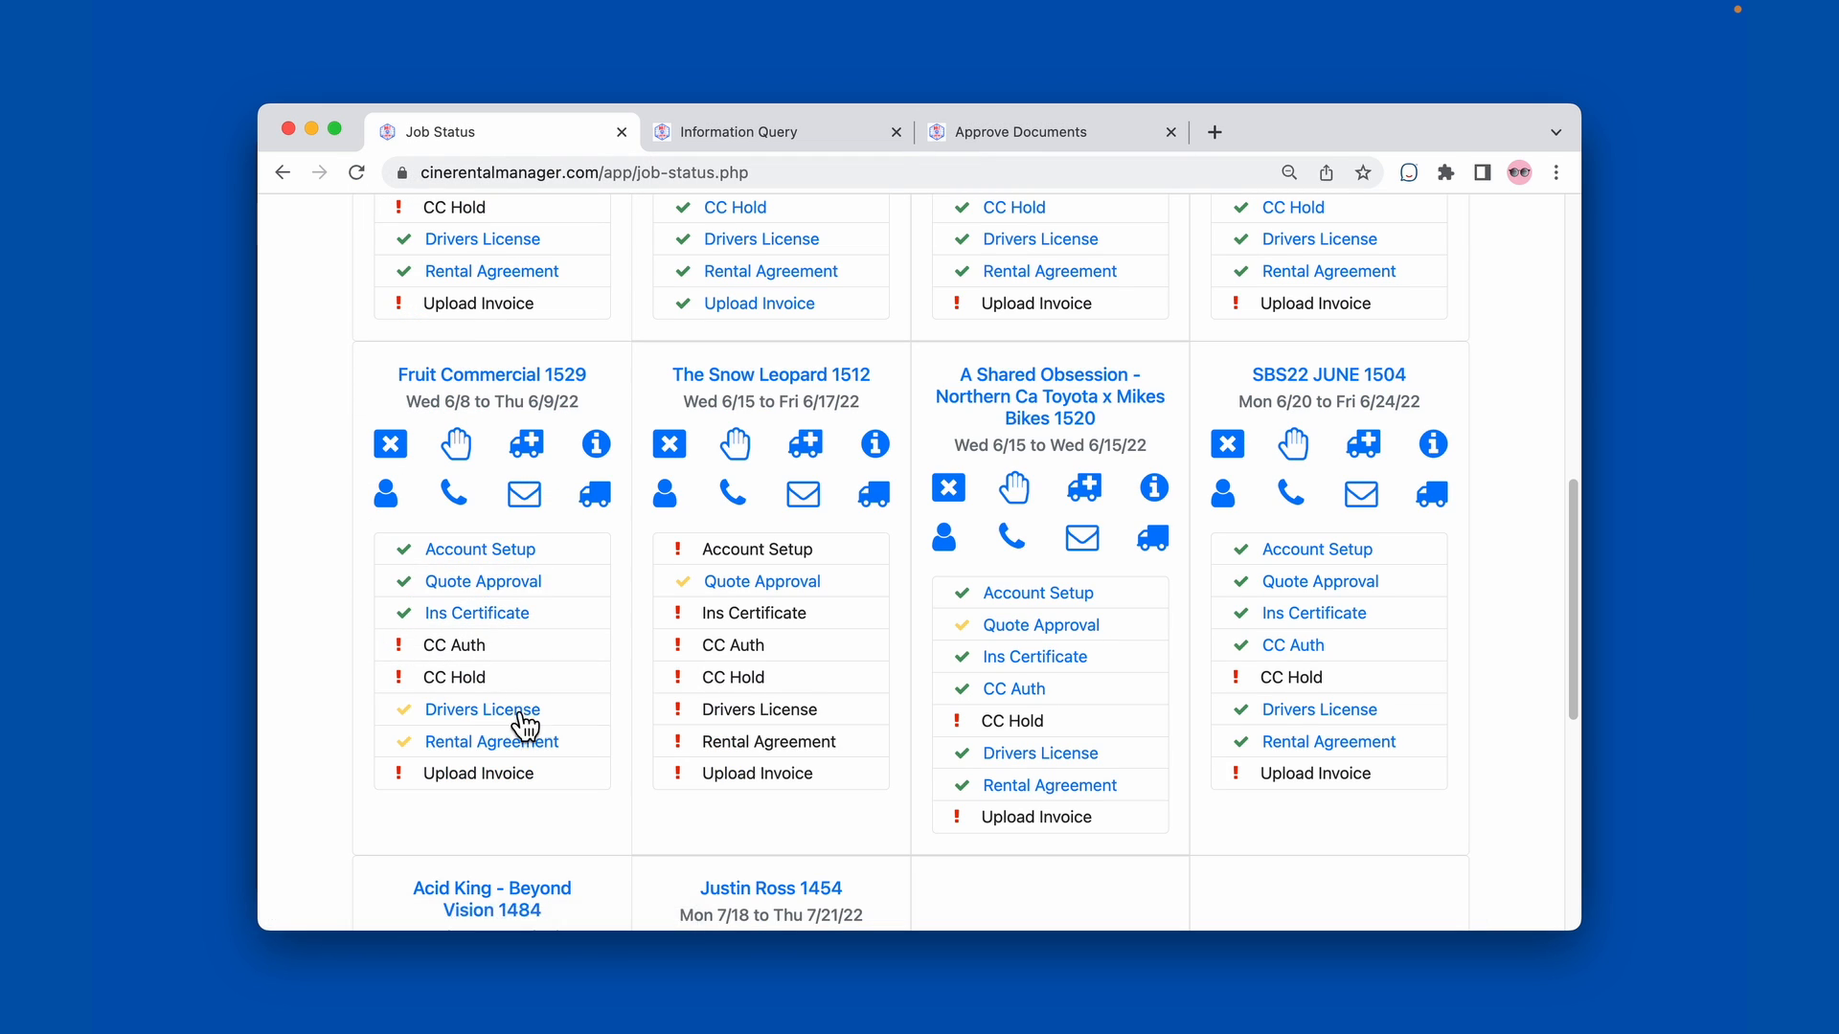
pyautogui.click(993, 139)
# Step: Review the uploaded picture and expiration date in the Verify Drivers License section and mark the license as approved
pyautogui.scroll(-5, 636, 677)
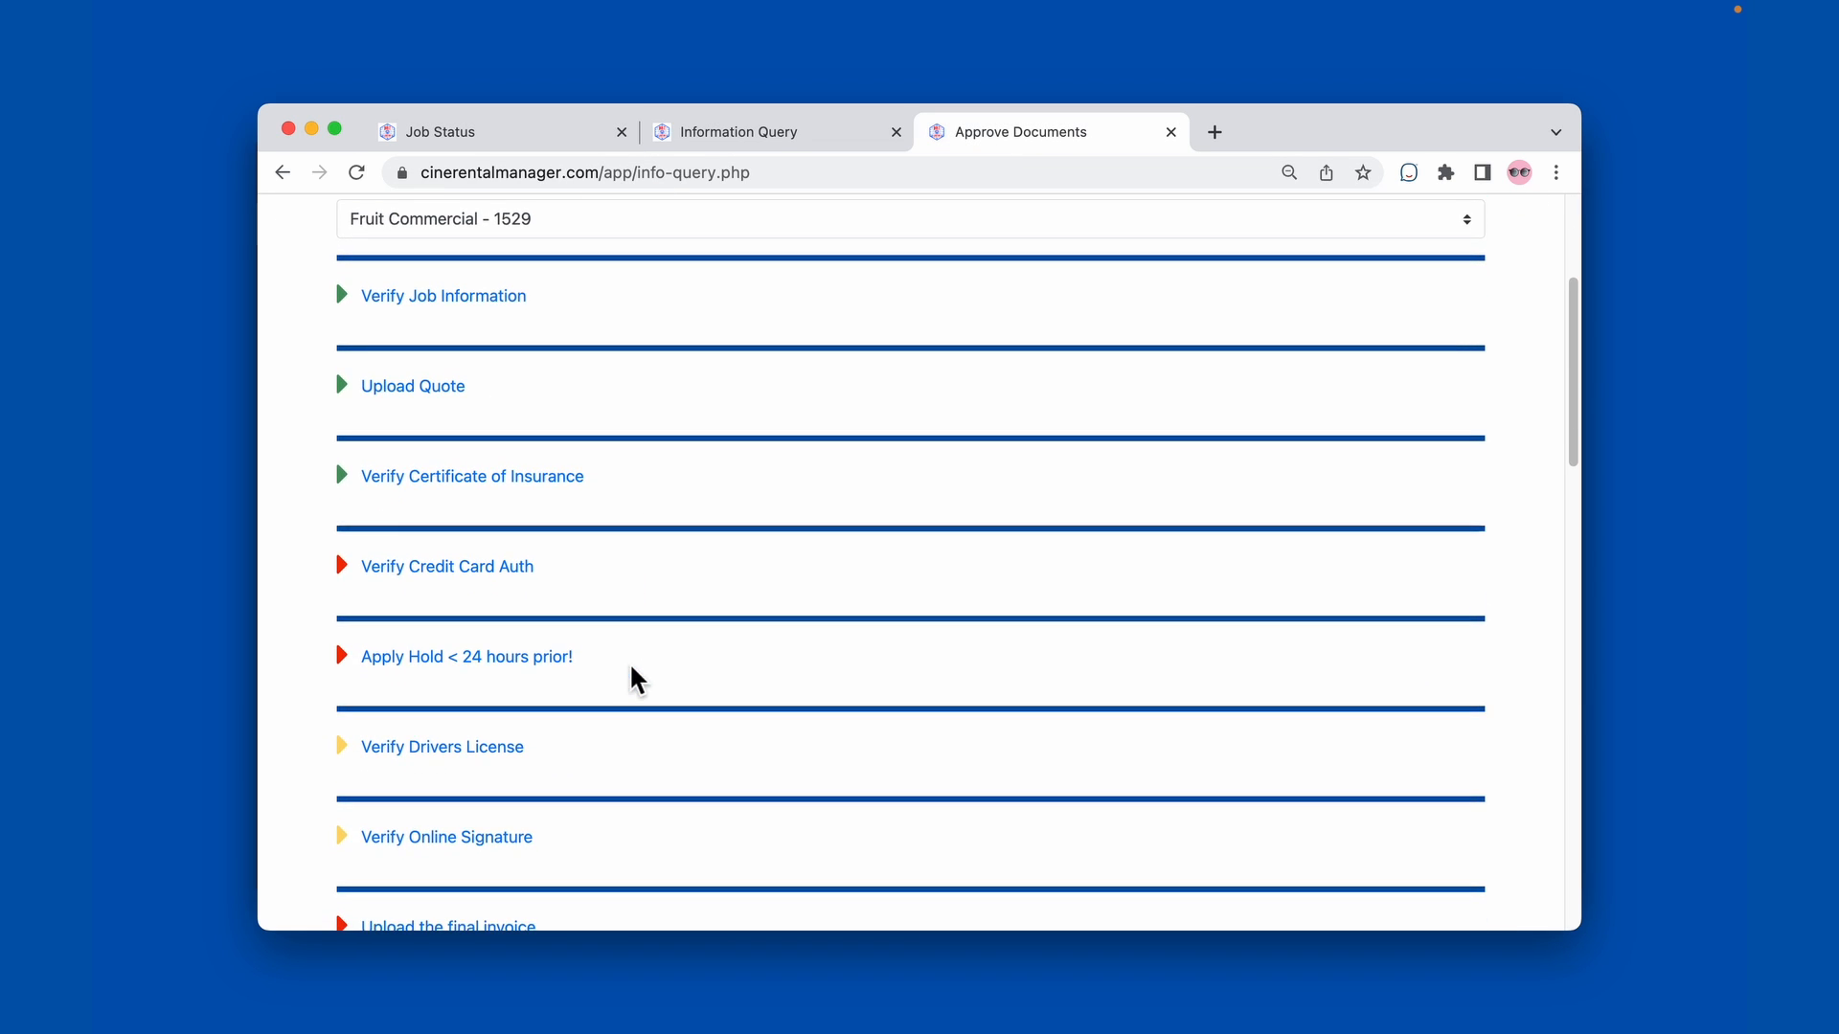
pyautogui.click(498, 661)
pyautogui.scroll(-3, 326, 735)
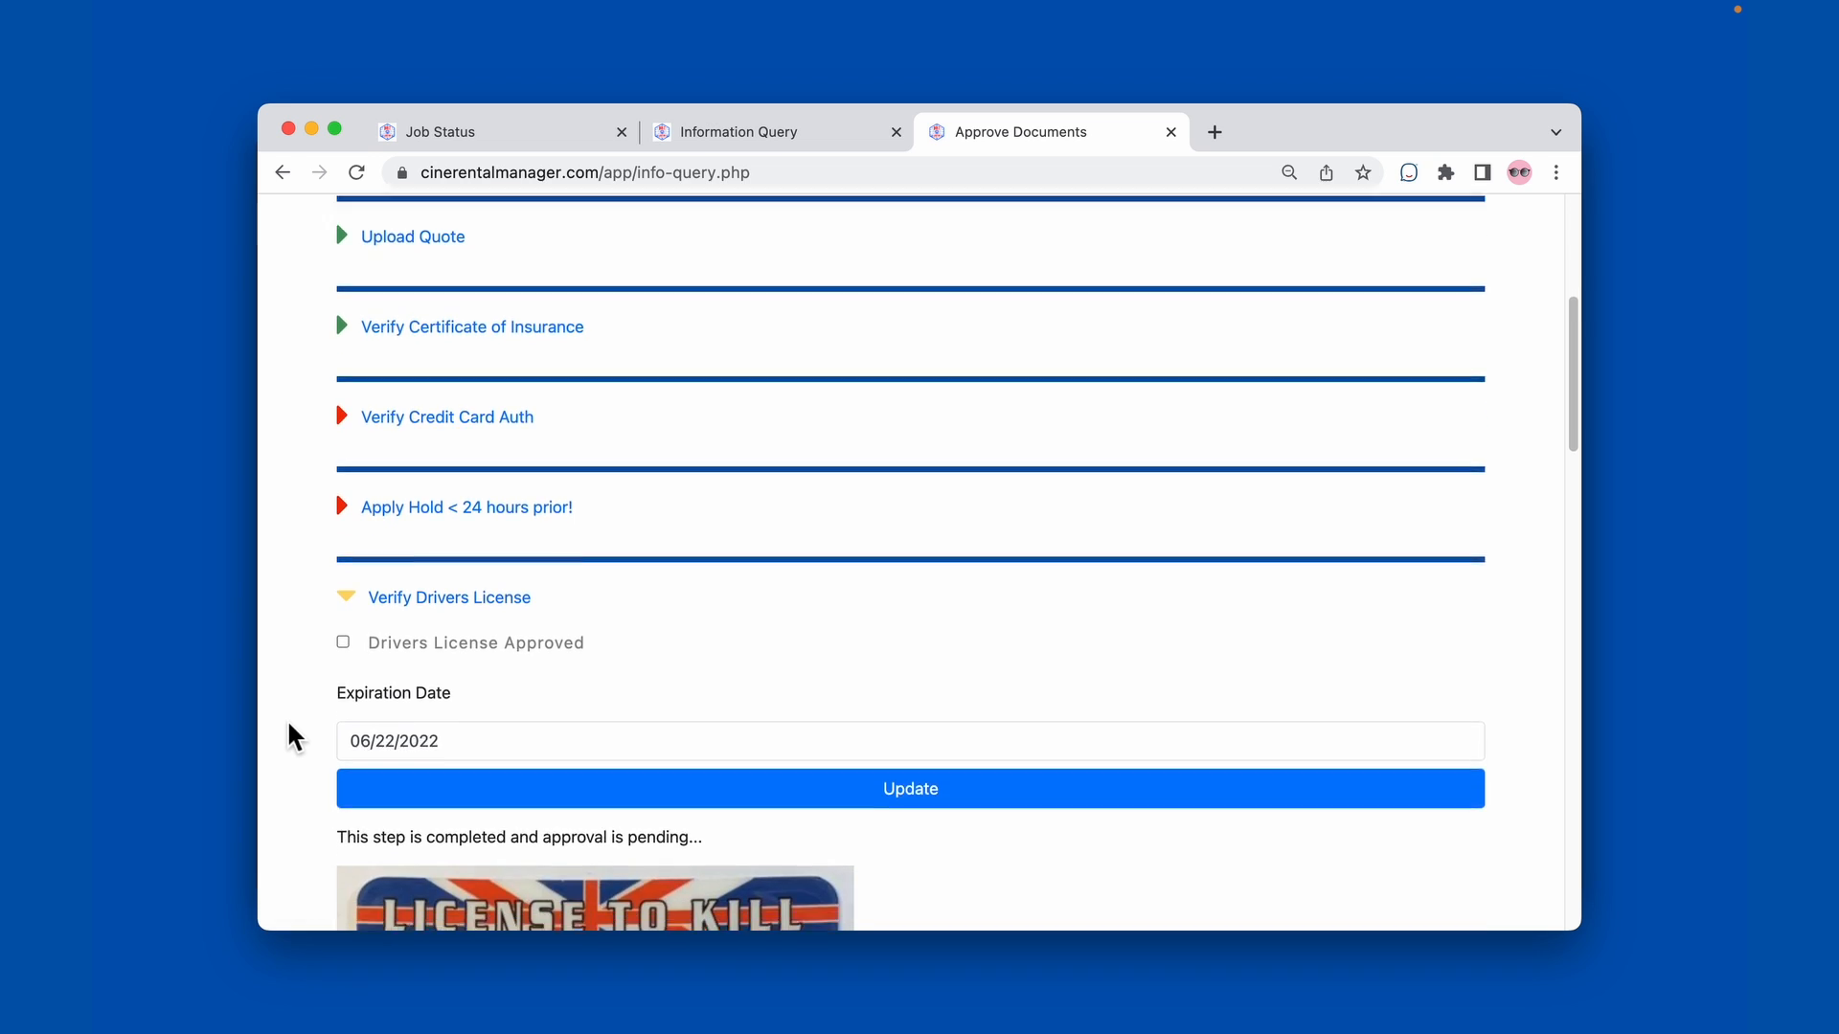
pyautogui.scroll(-2, 289, 732)
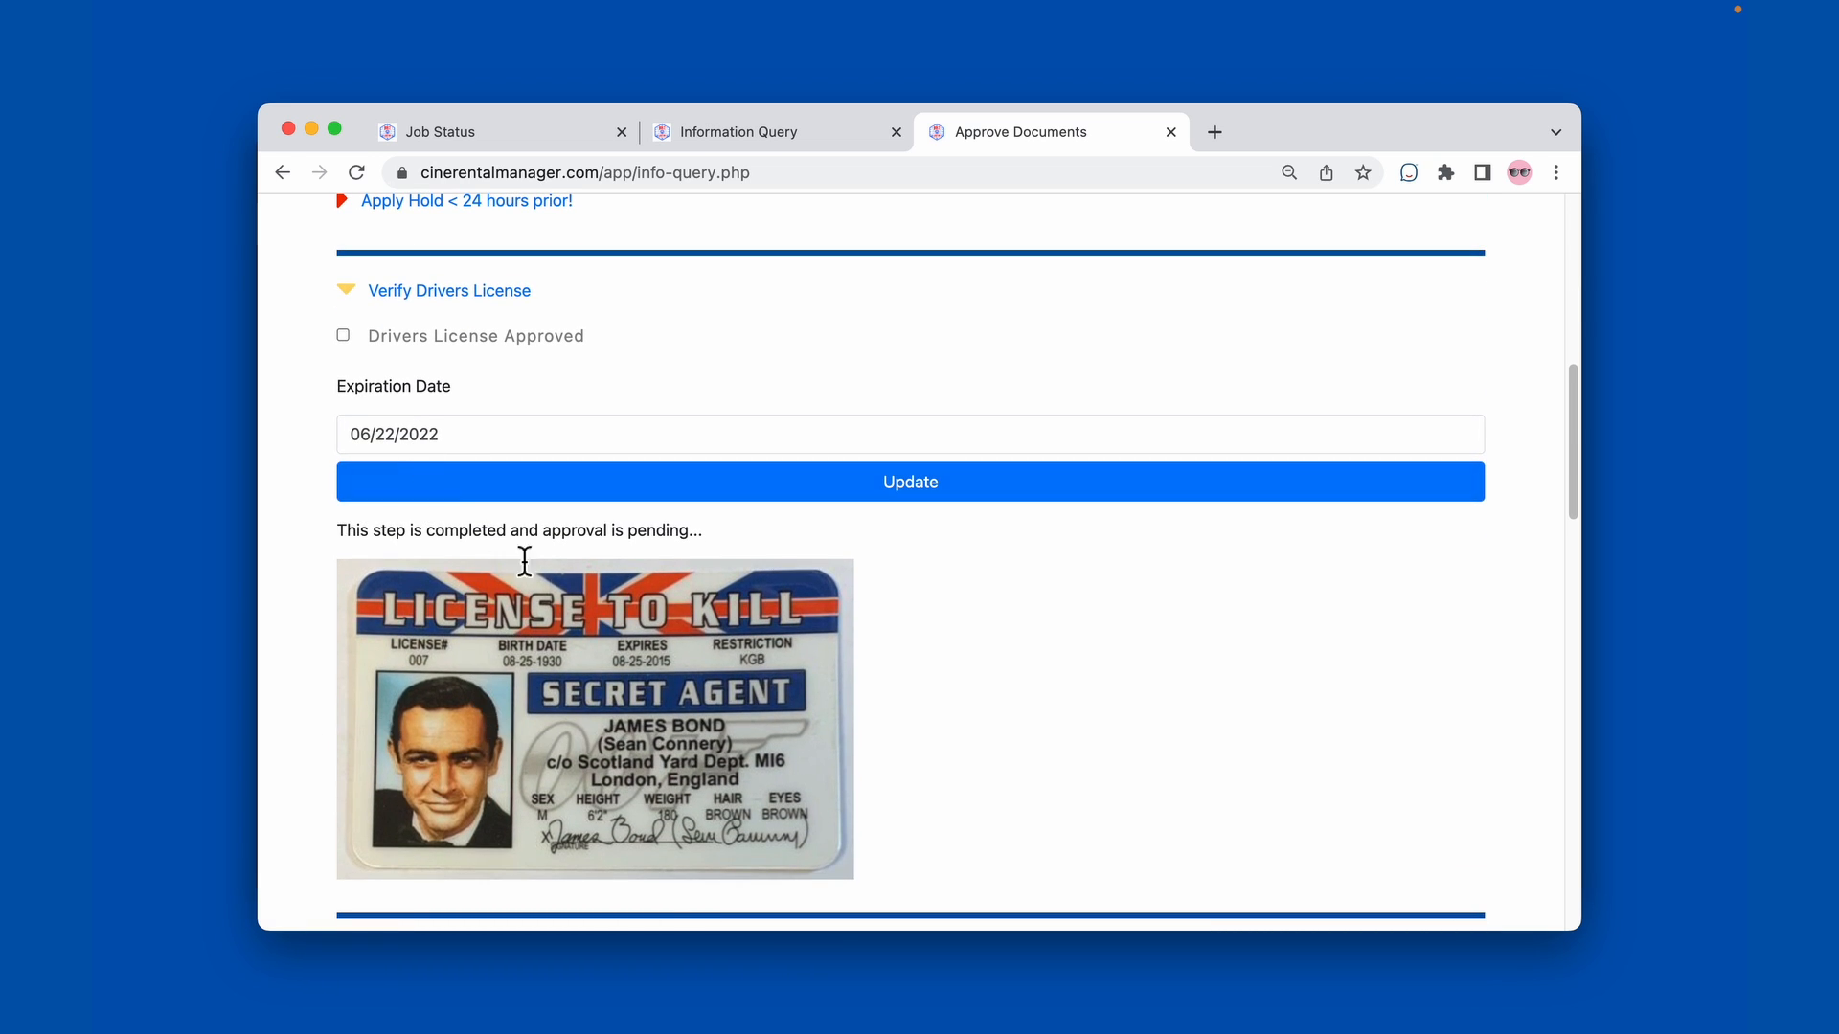
pyautogui.click(343, 335)
# Step: Expand the Verify Online Signature section, examine the rental agreement PDF down to its signature lines, and close the viewer
pyautogui.scroll(-3, 288, 661)
pyautogui.scroll(-2, 287, 661)
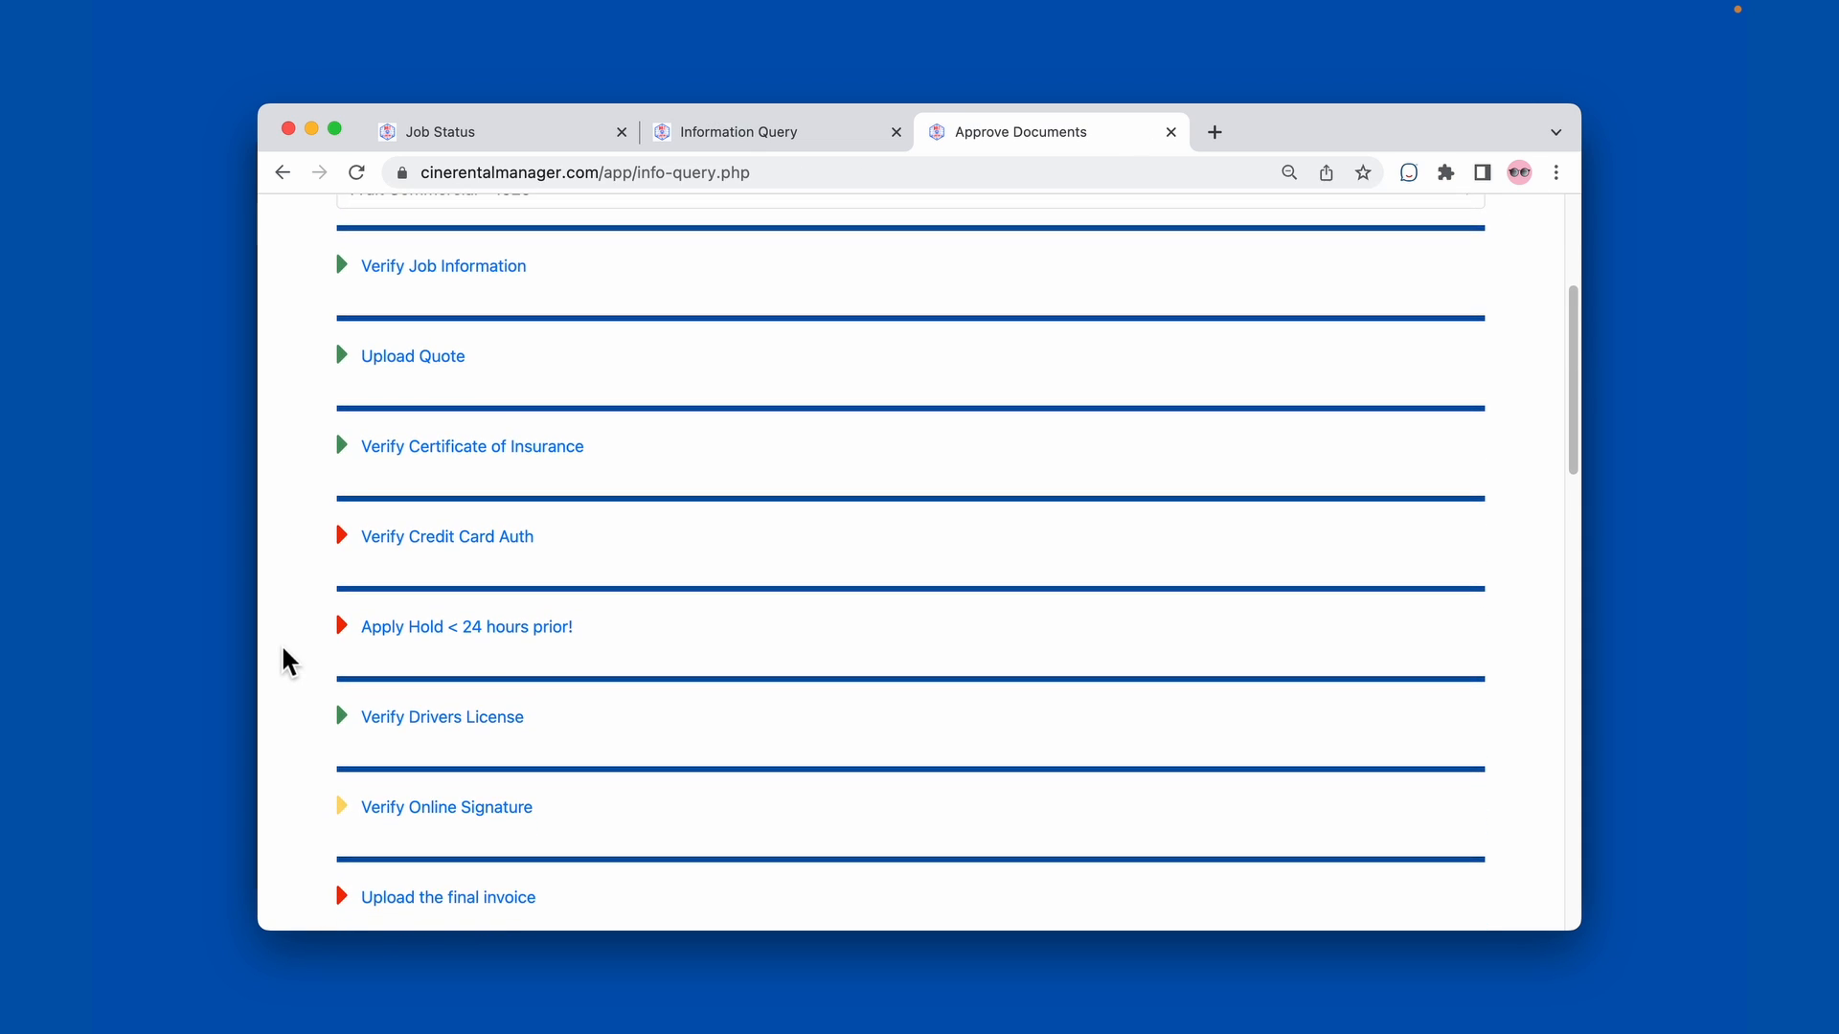
pyautogui.click(385, 718)
pyautogui.scroll(-1, 340, 728)
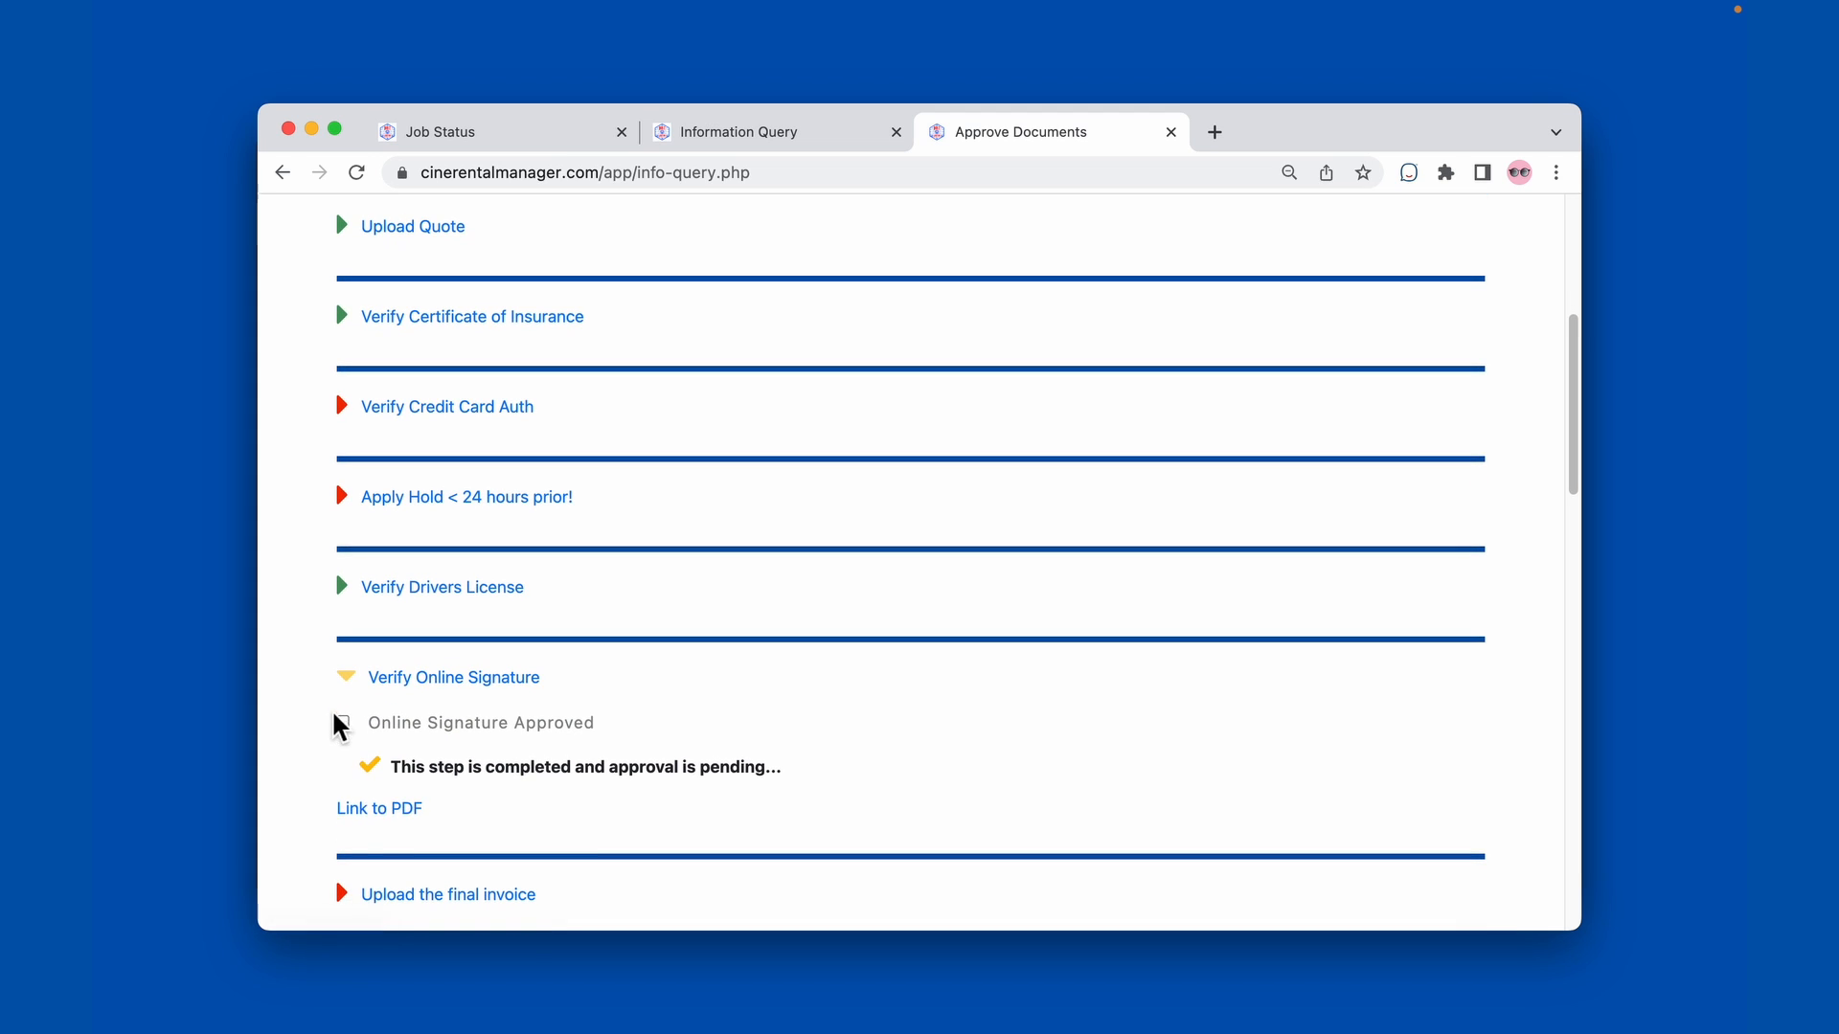
pyautogui.click(391, 812)
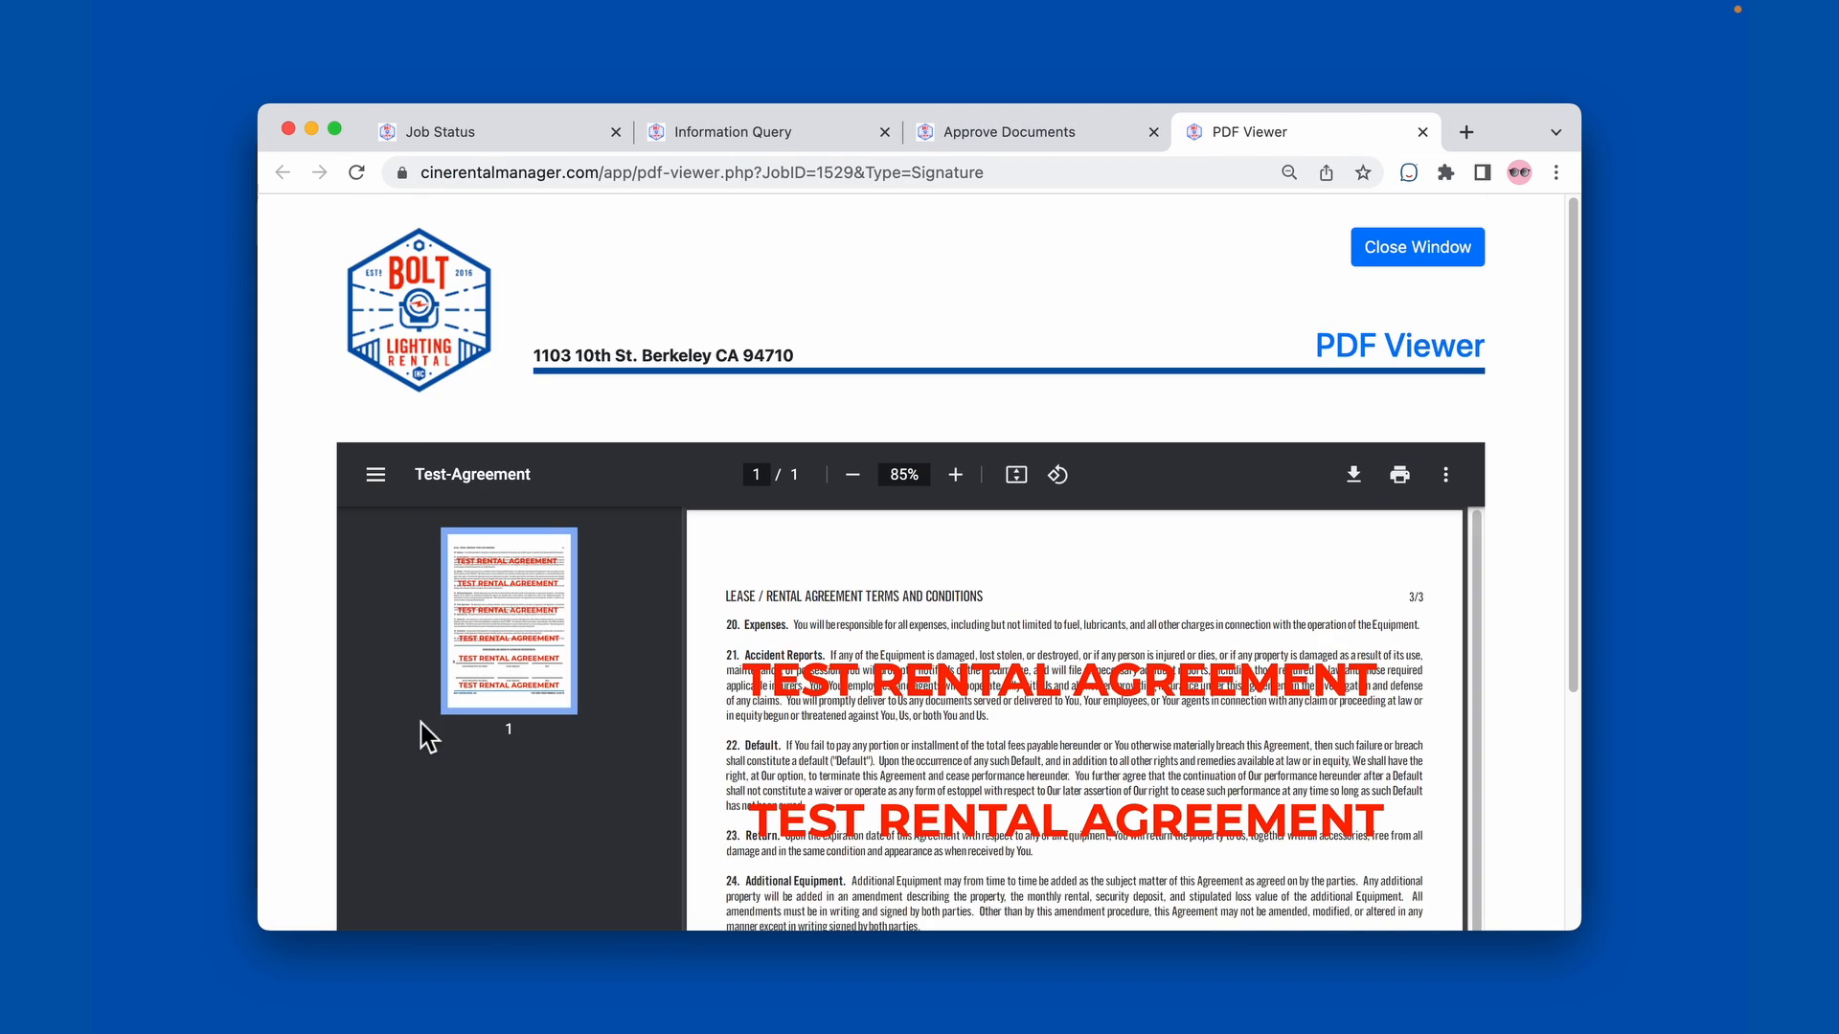
pyautogui.scroll(-10, 427, 669)
pyautogui.scroll(-3, 881, 667)
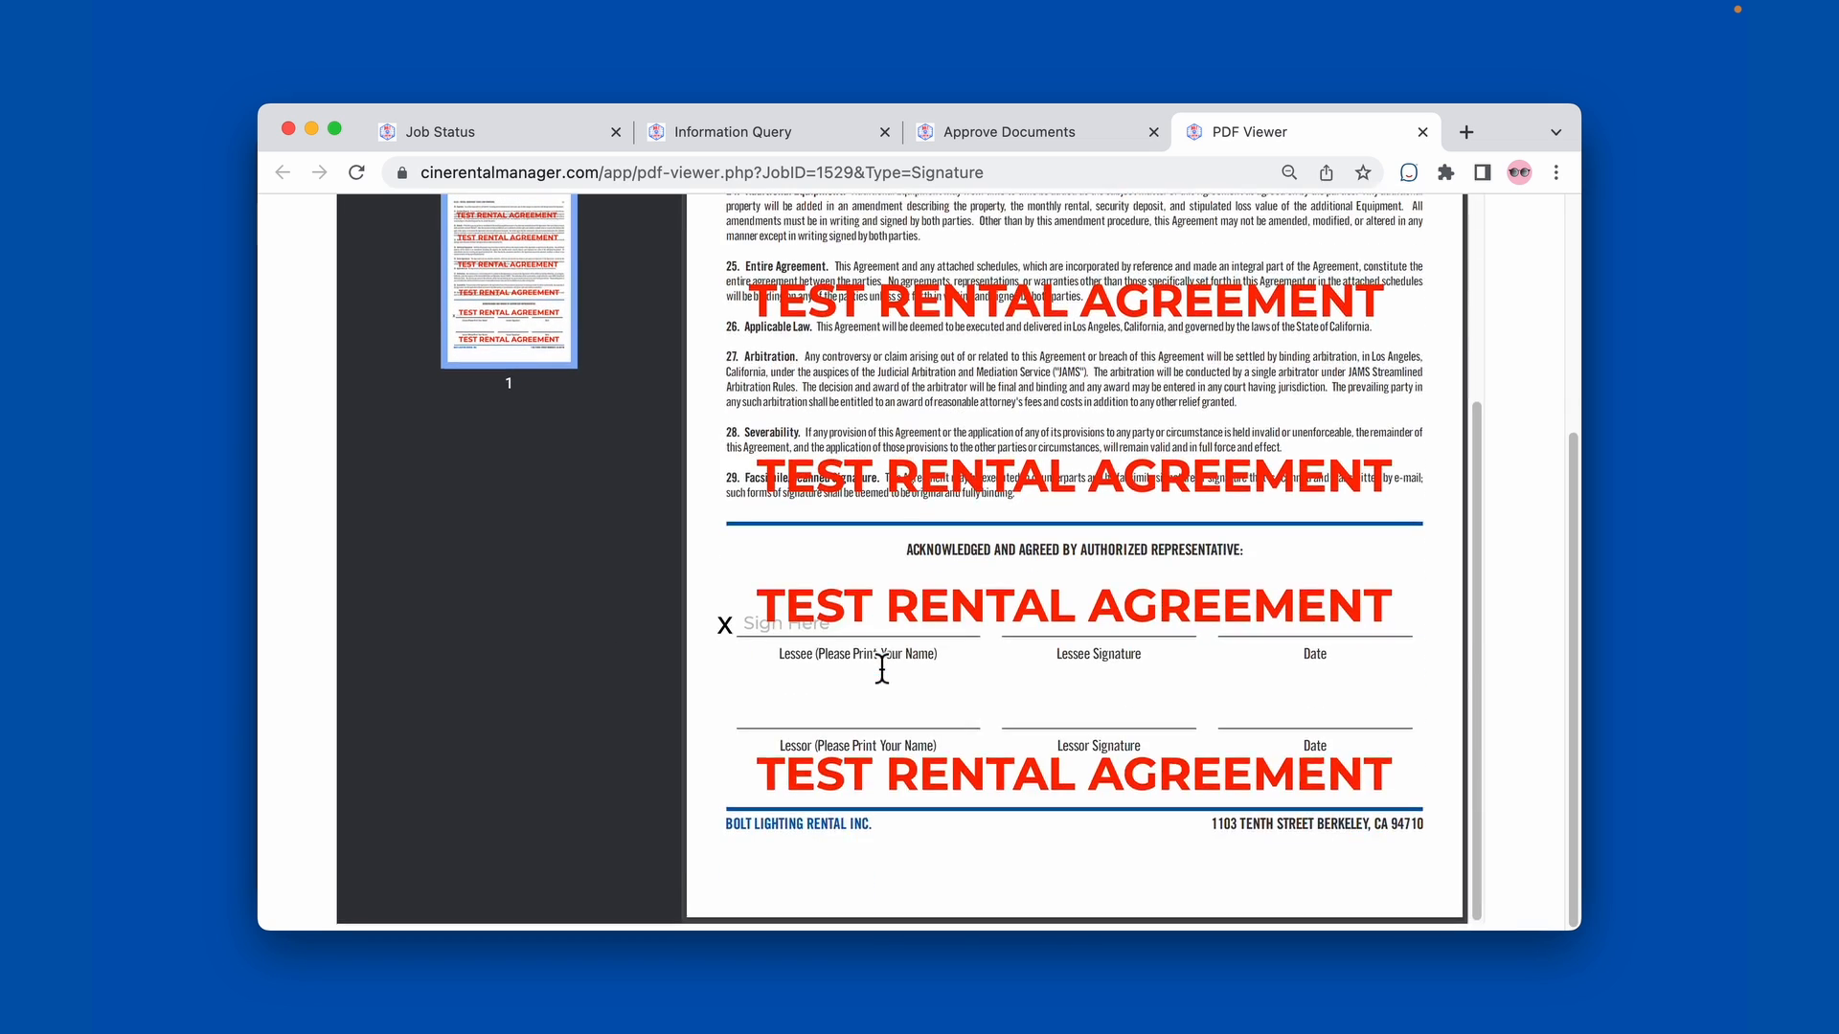
pyautogui.press('super+w')
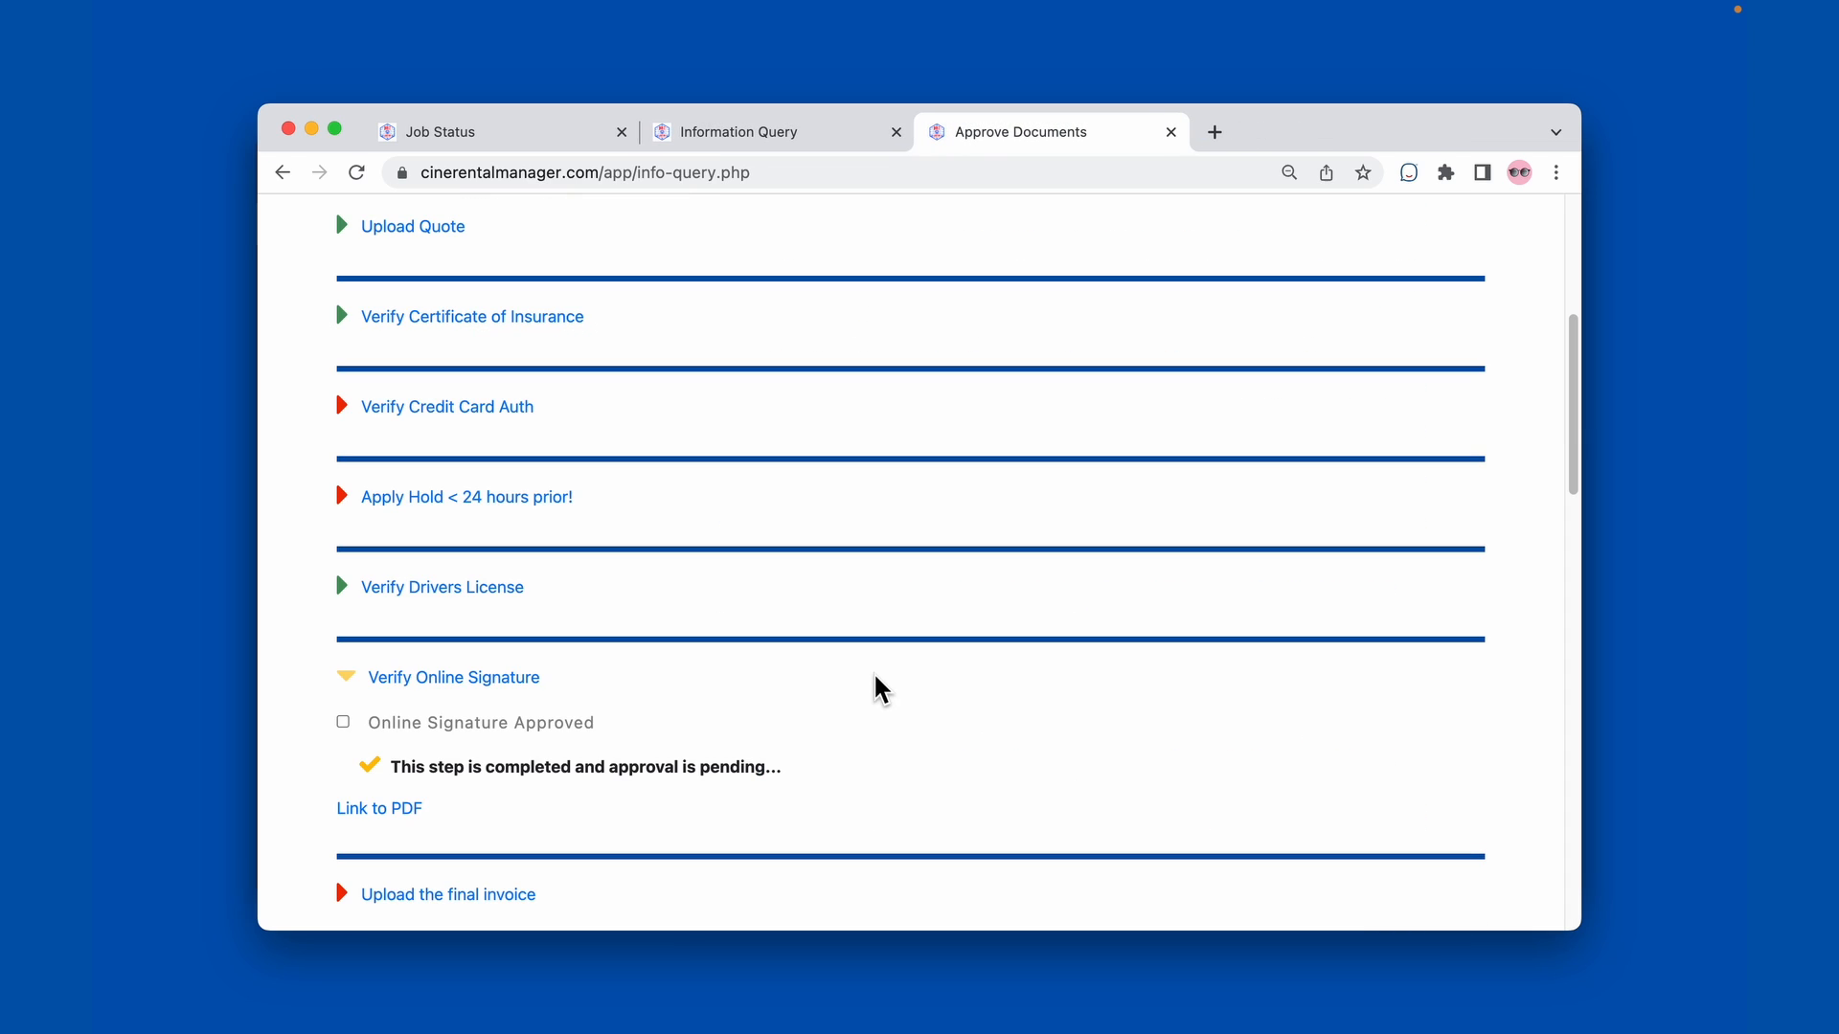
# Step: Mark the online signature as approved, check the statuses of the approval sections, and close the Approve Documents page
pyautogui.click(344, 724)
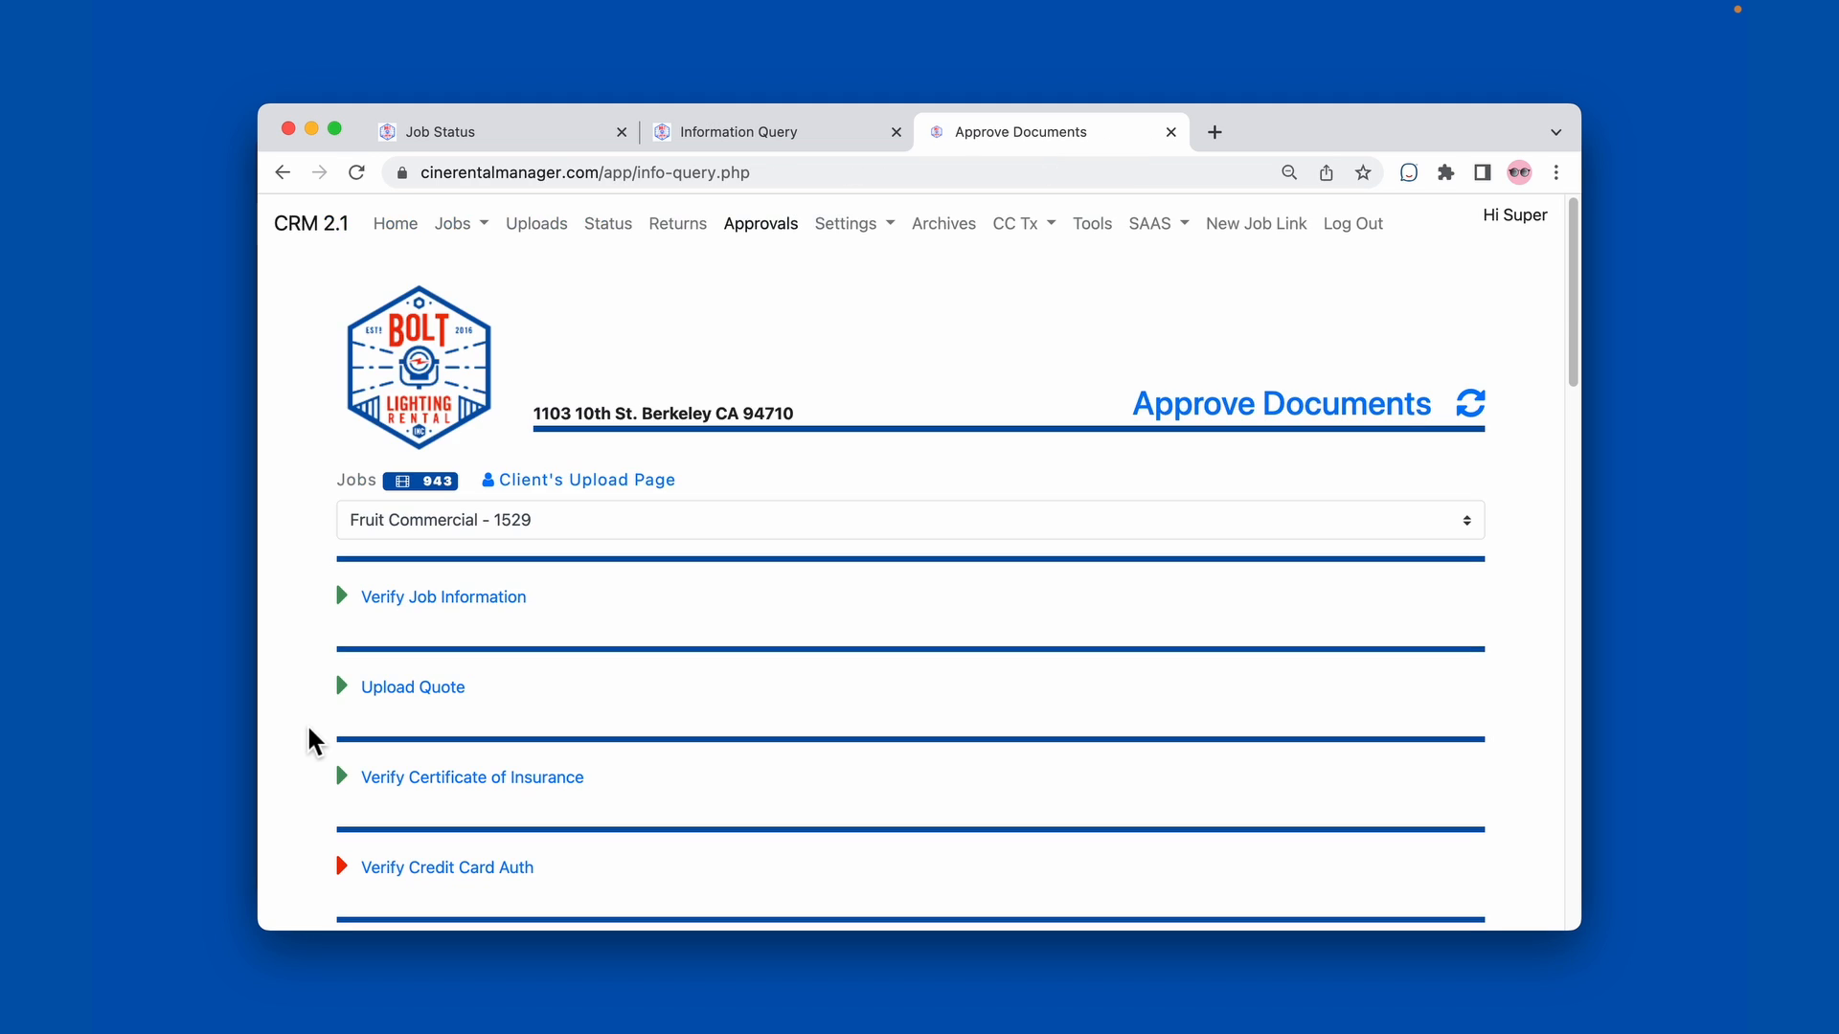
pyautogui.scroll(-3, 308, 729)
pyautogui.scroll(-3, 314, 742)
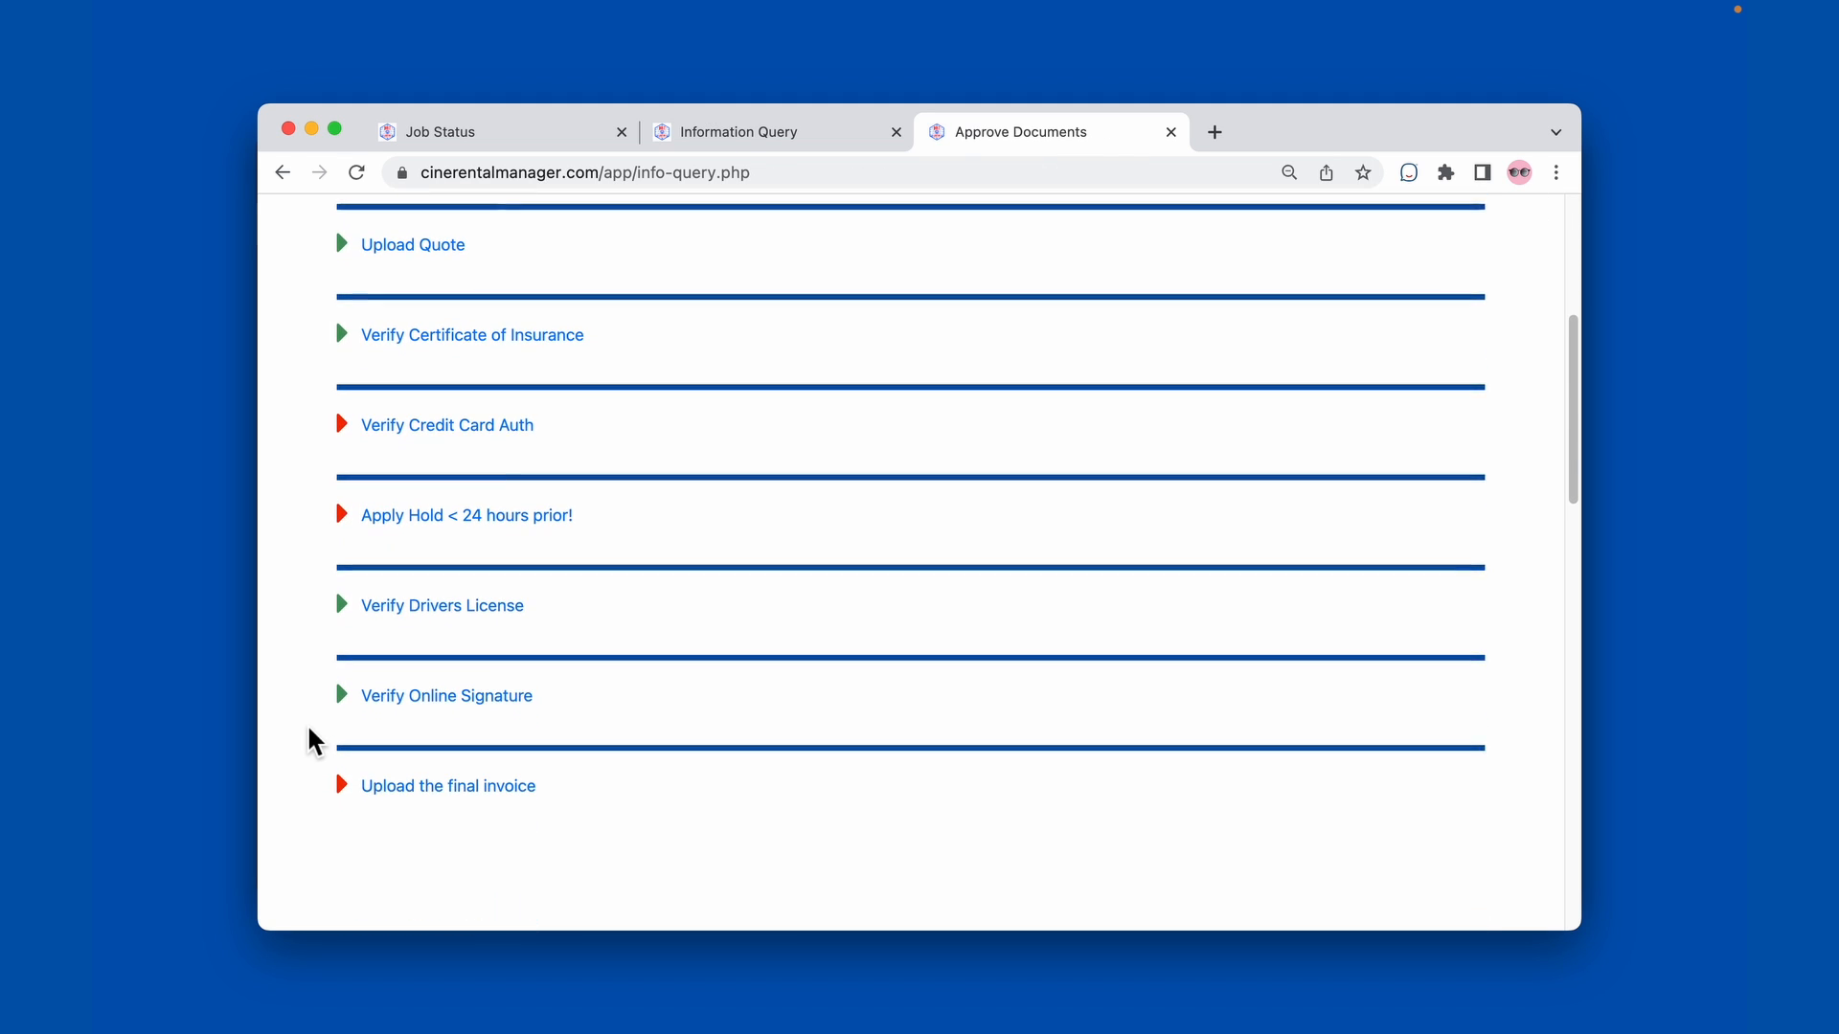
pyautogui.scroll(5, 309, 743)
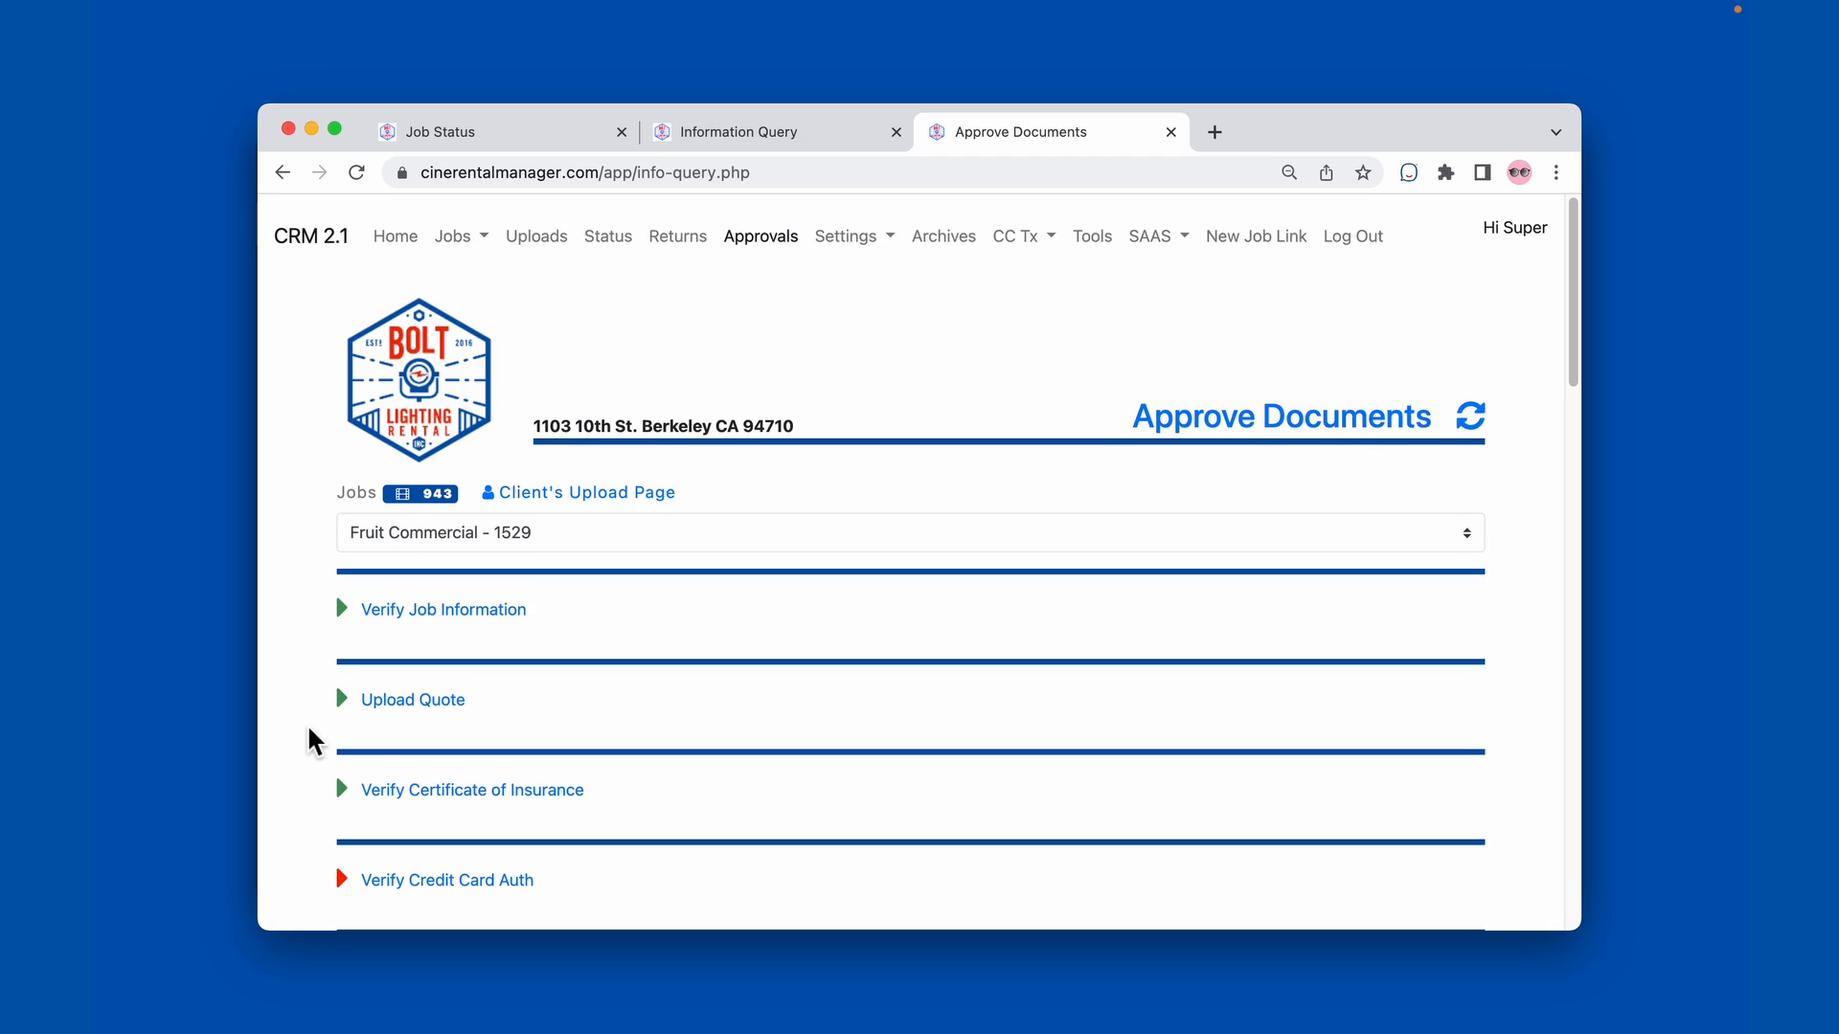
pyautogui.press('super+w')
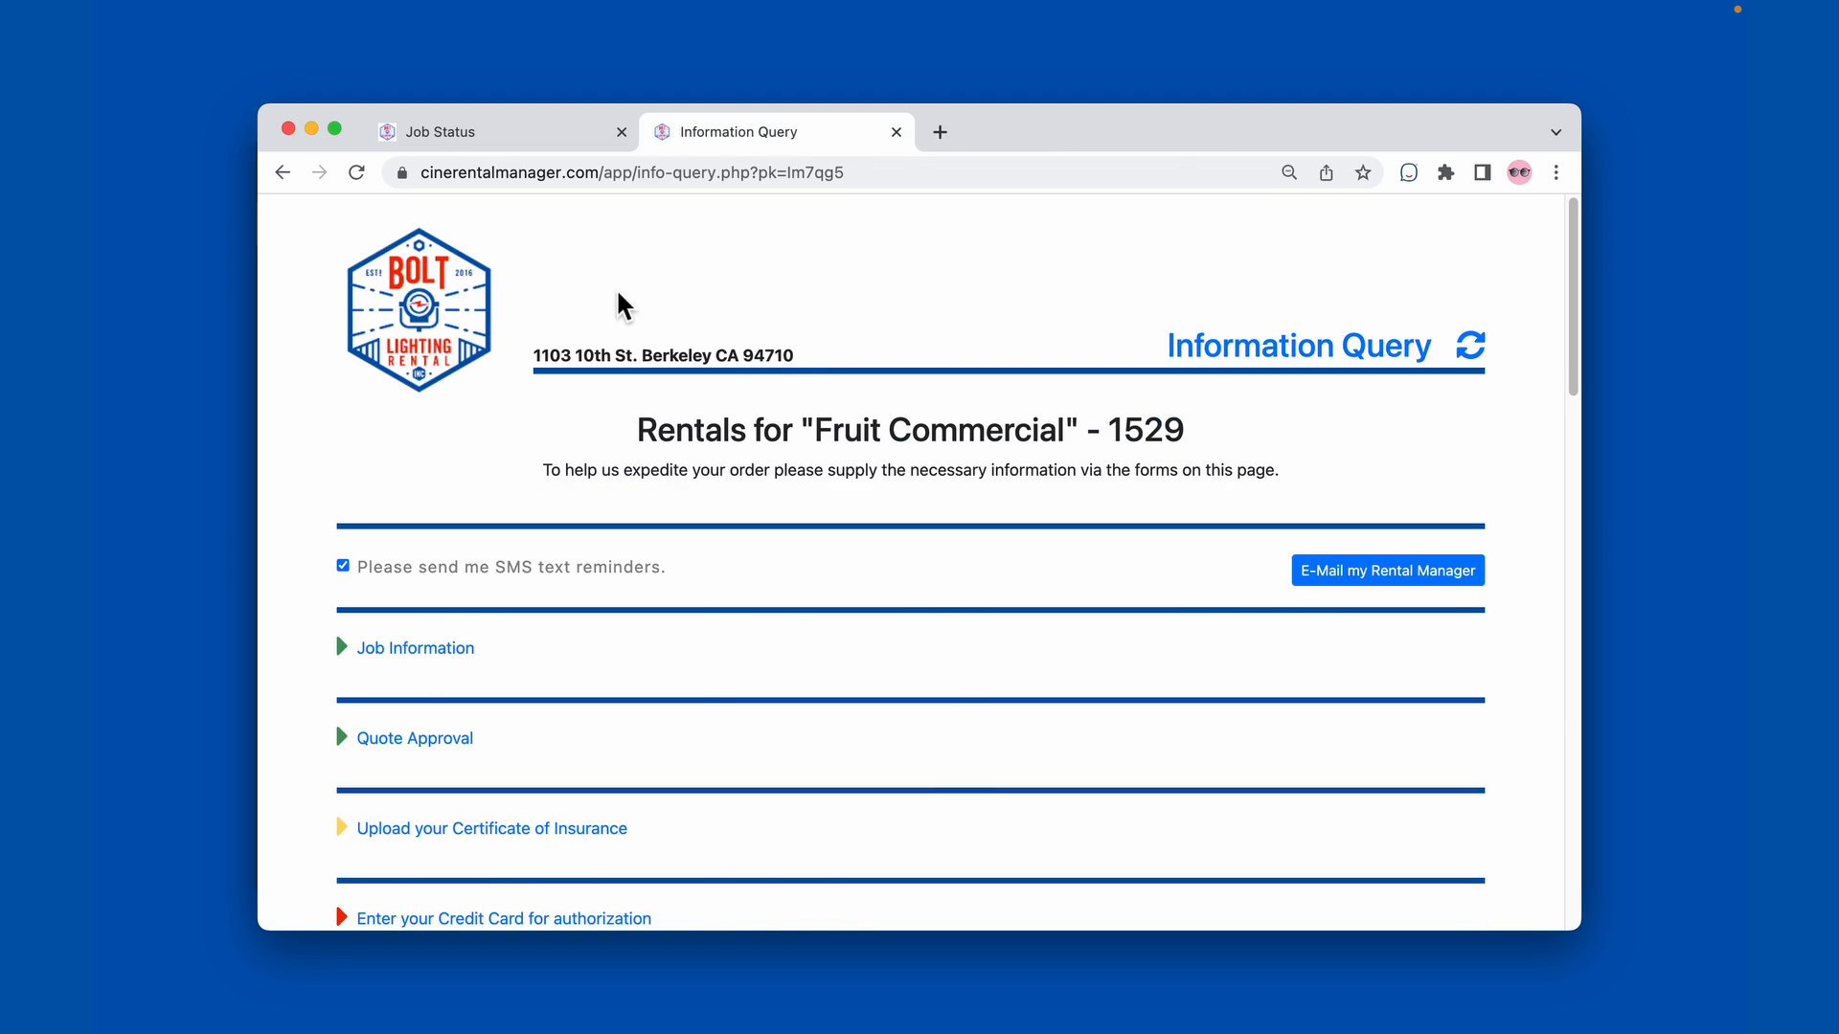
# Step: Close and reopen the client's information page to refresh it, and check Fruit Commercial's CC Auth item on the Job Status page
pyautogui.press('super+w')
pyautogui.press('super+shift+t')
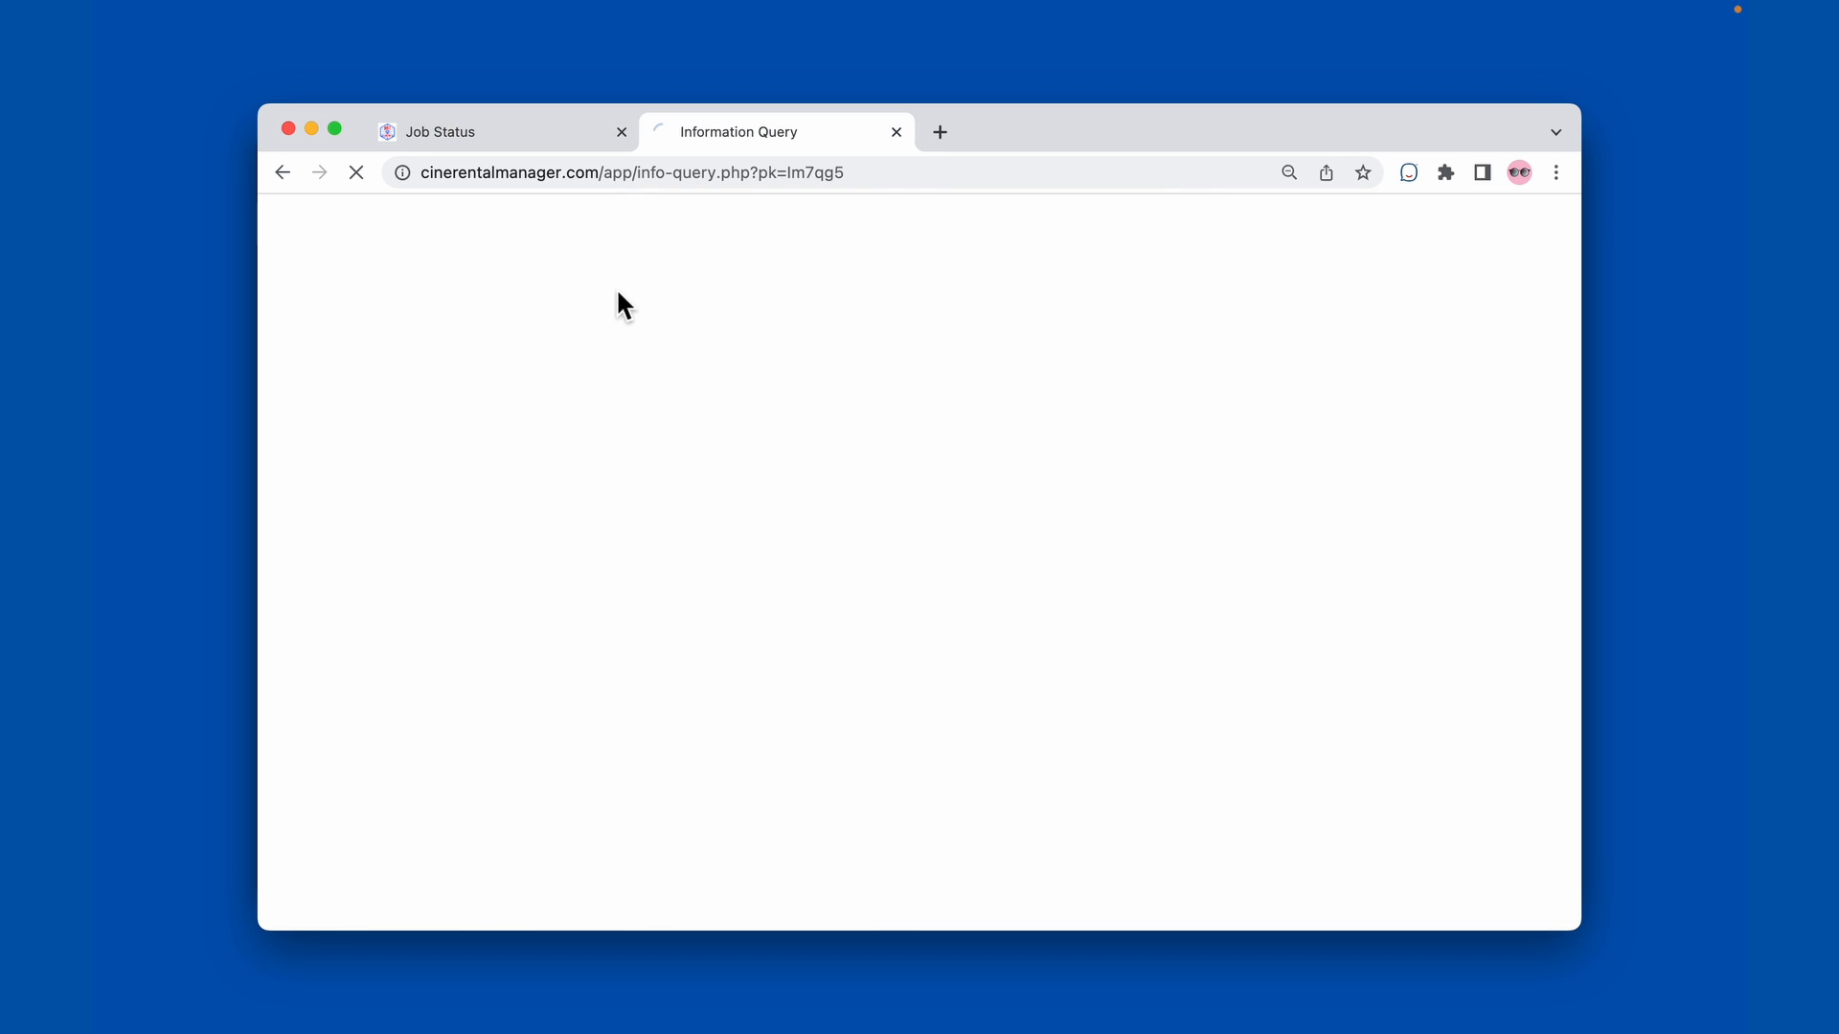
pyautogui.click(550, 131)
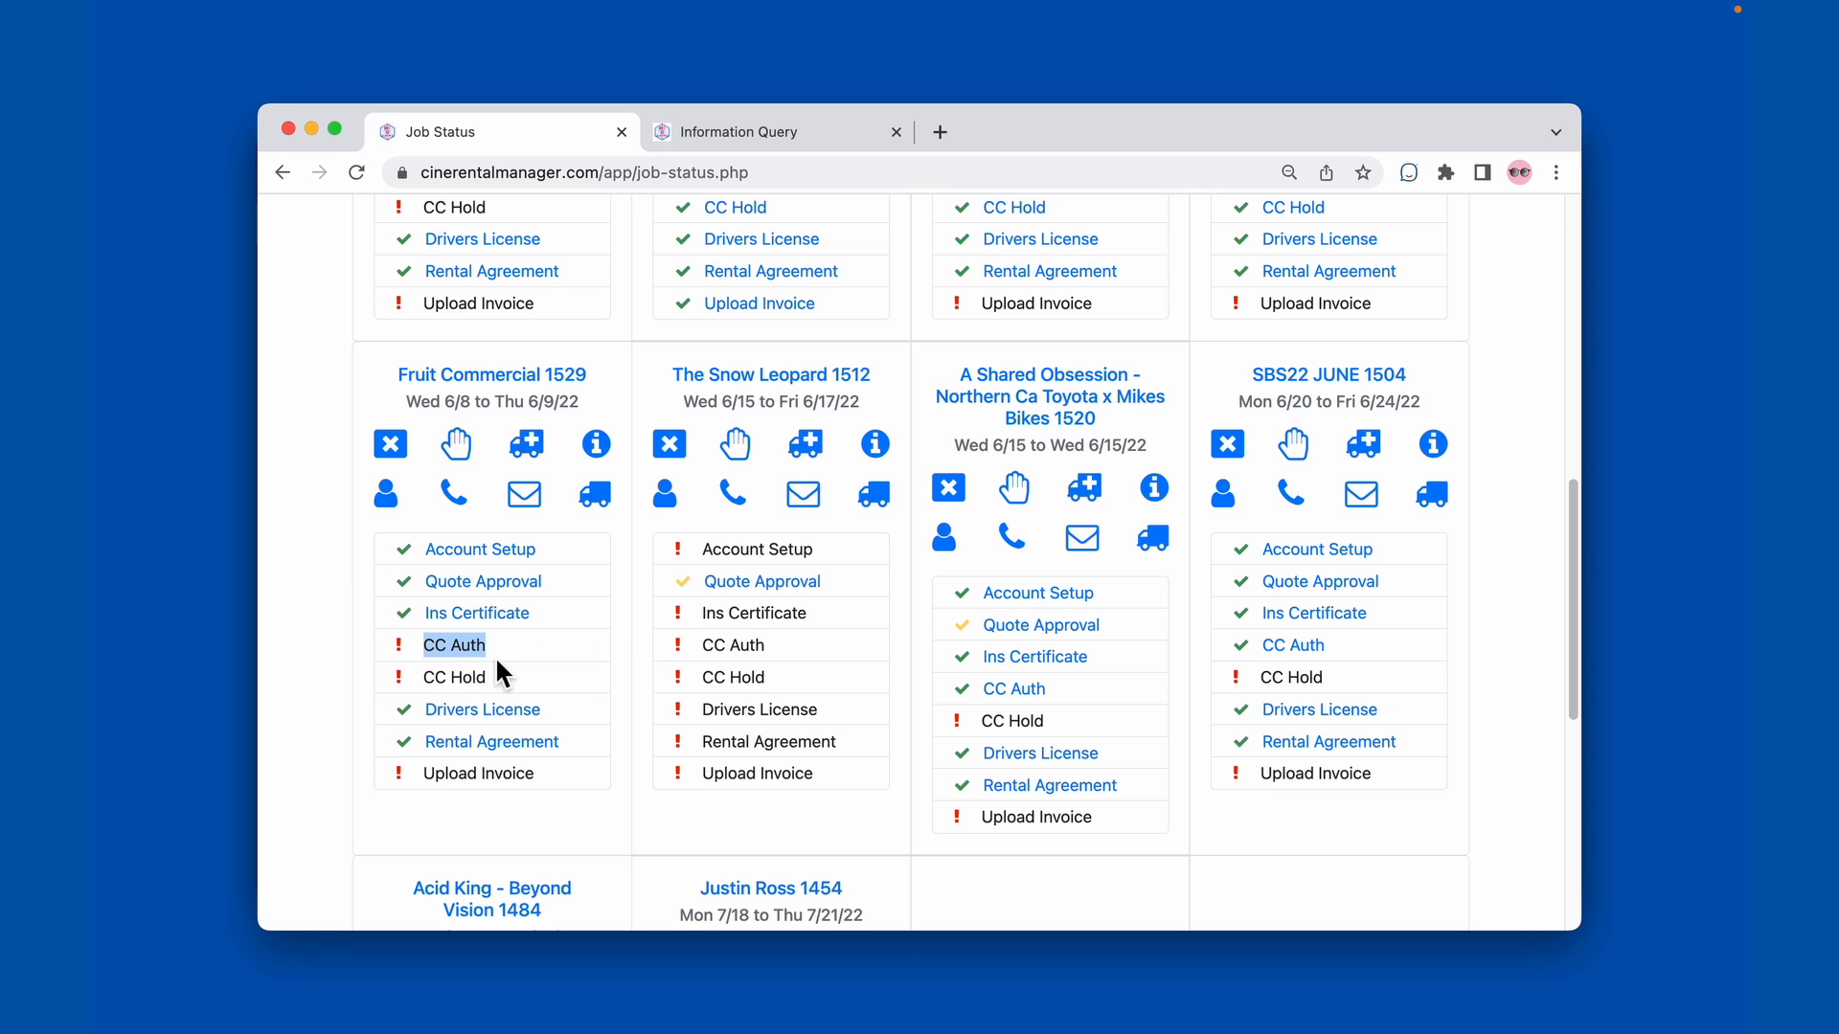
pyautogui.click(502, 647)
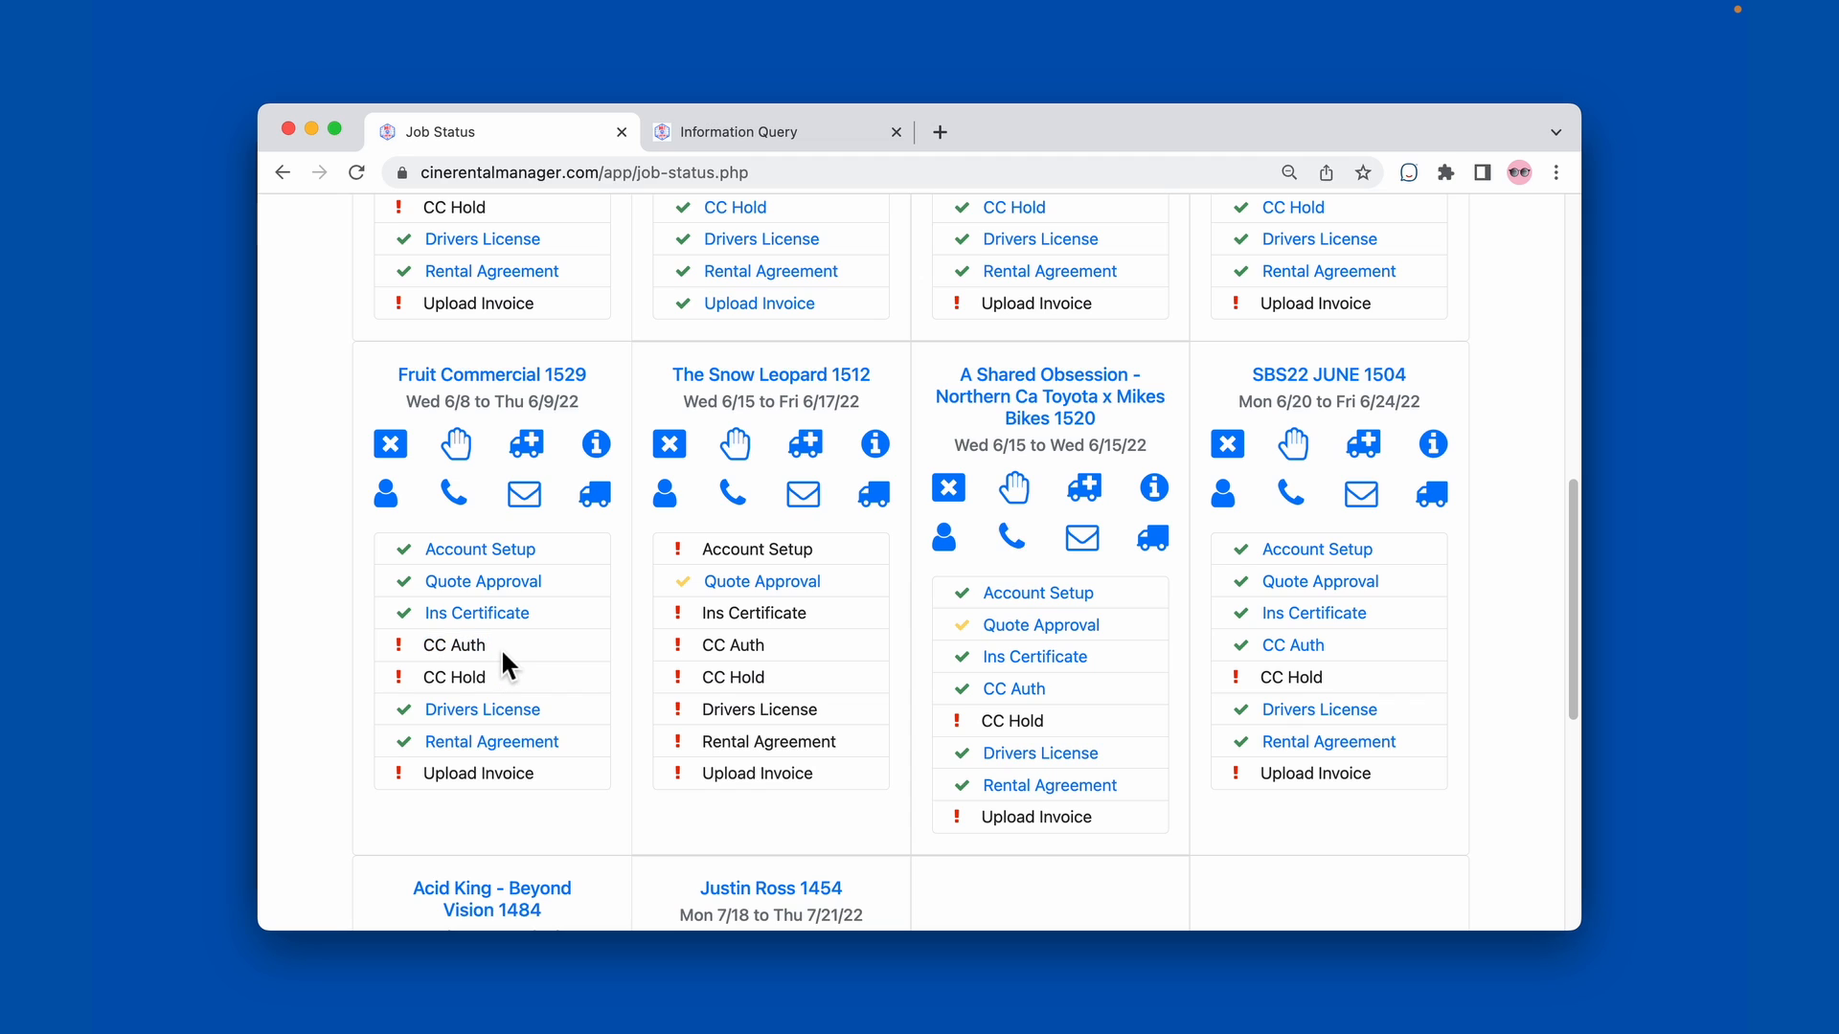
# Step: Return to the client's information page, expand the credit card authorization section, and read its terms
pyautogui.click(697, 130)
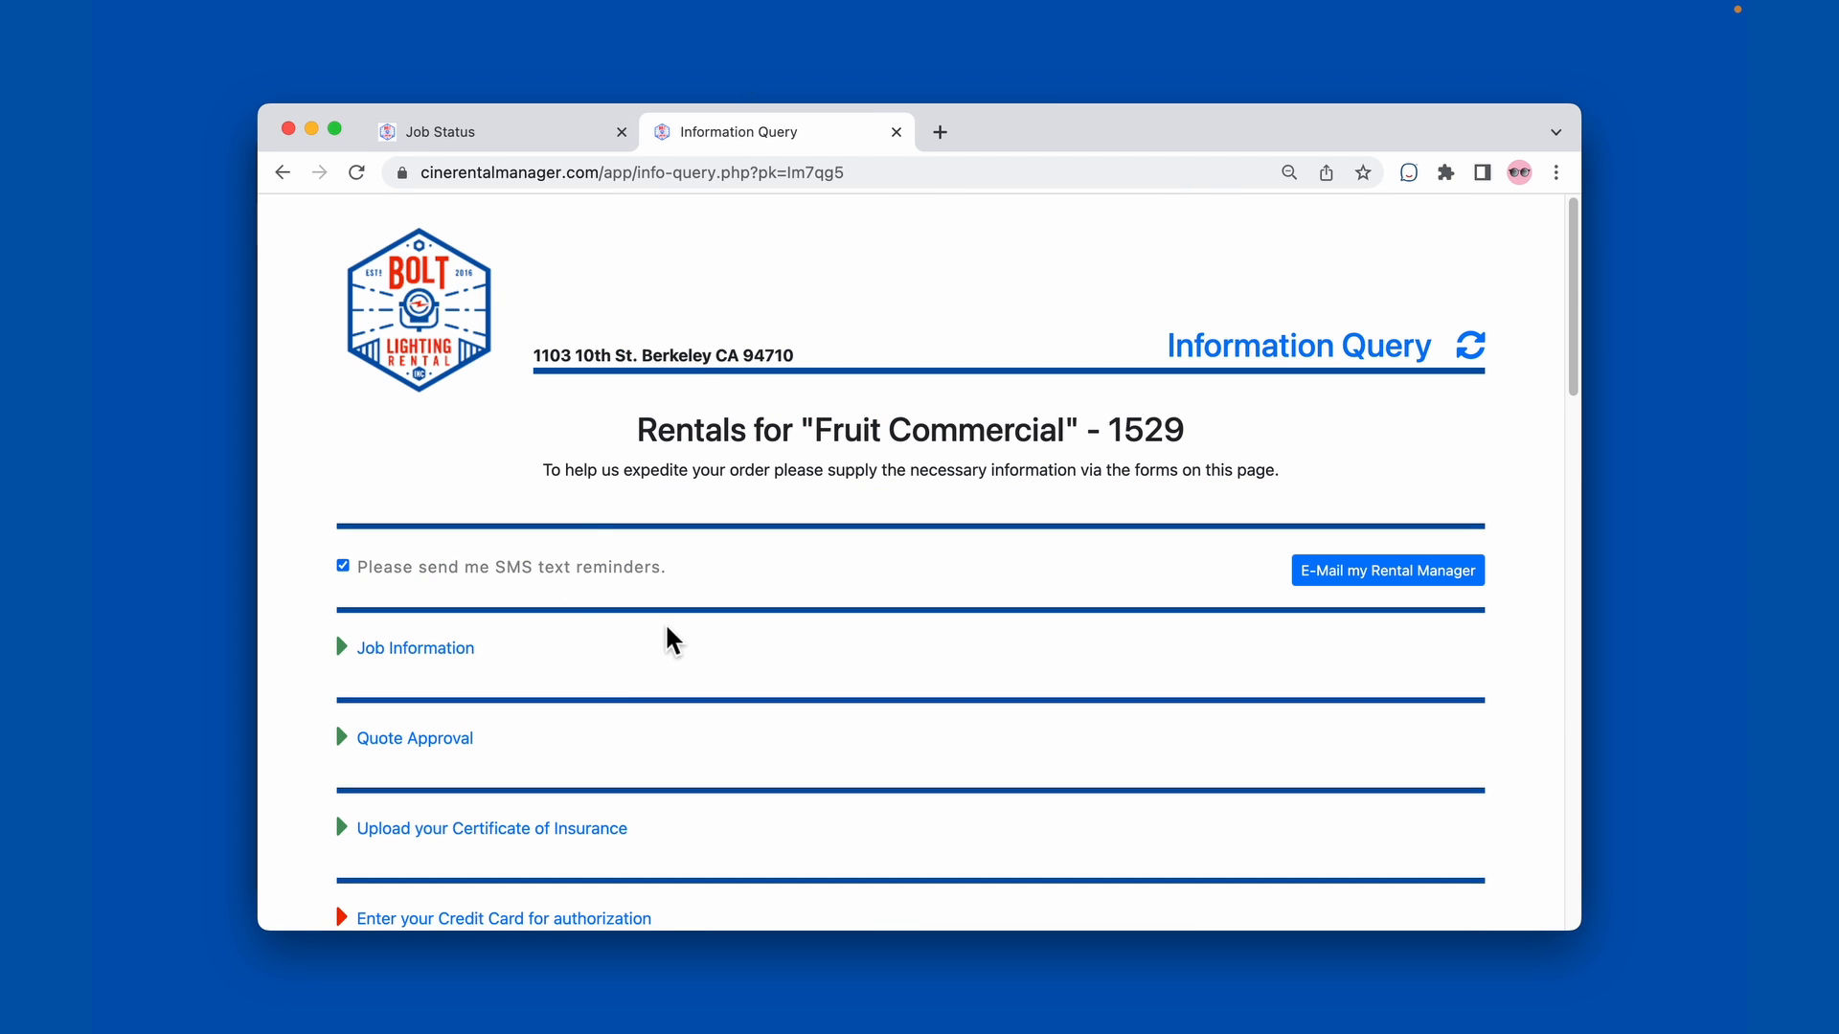
pyautogui.scroll(-5, 669, 635)
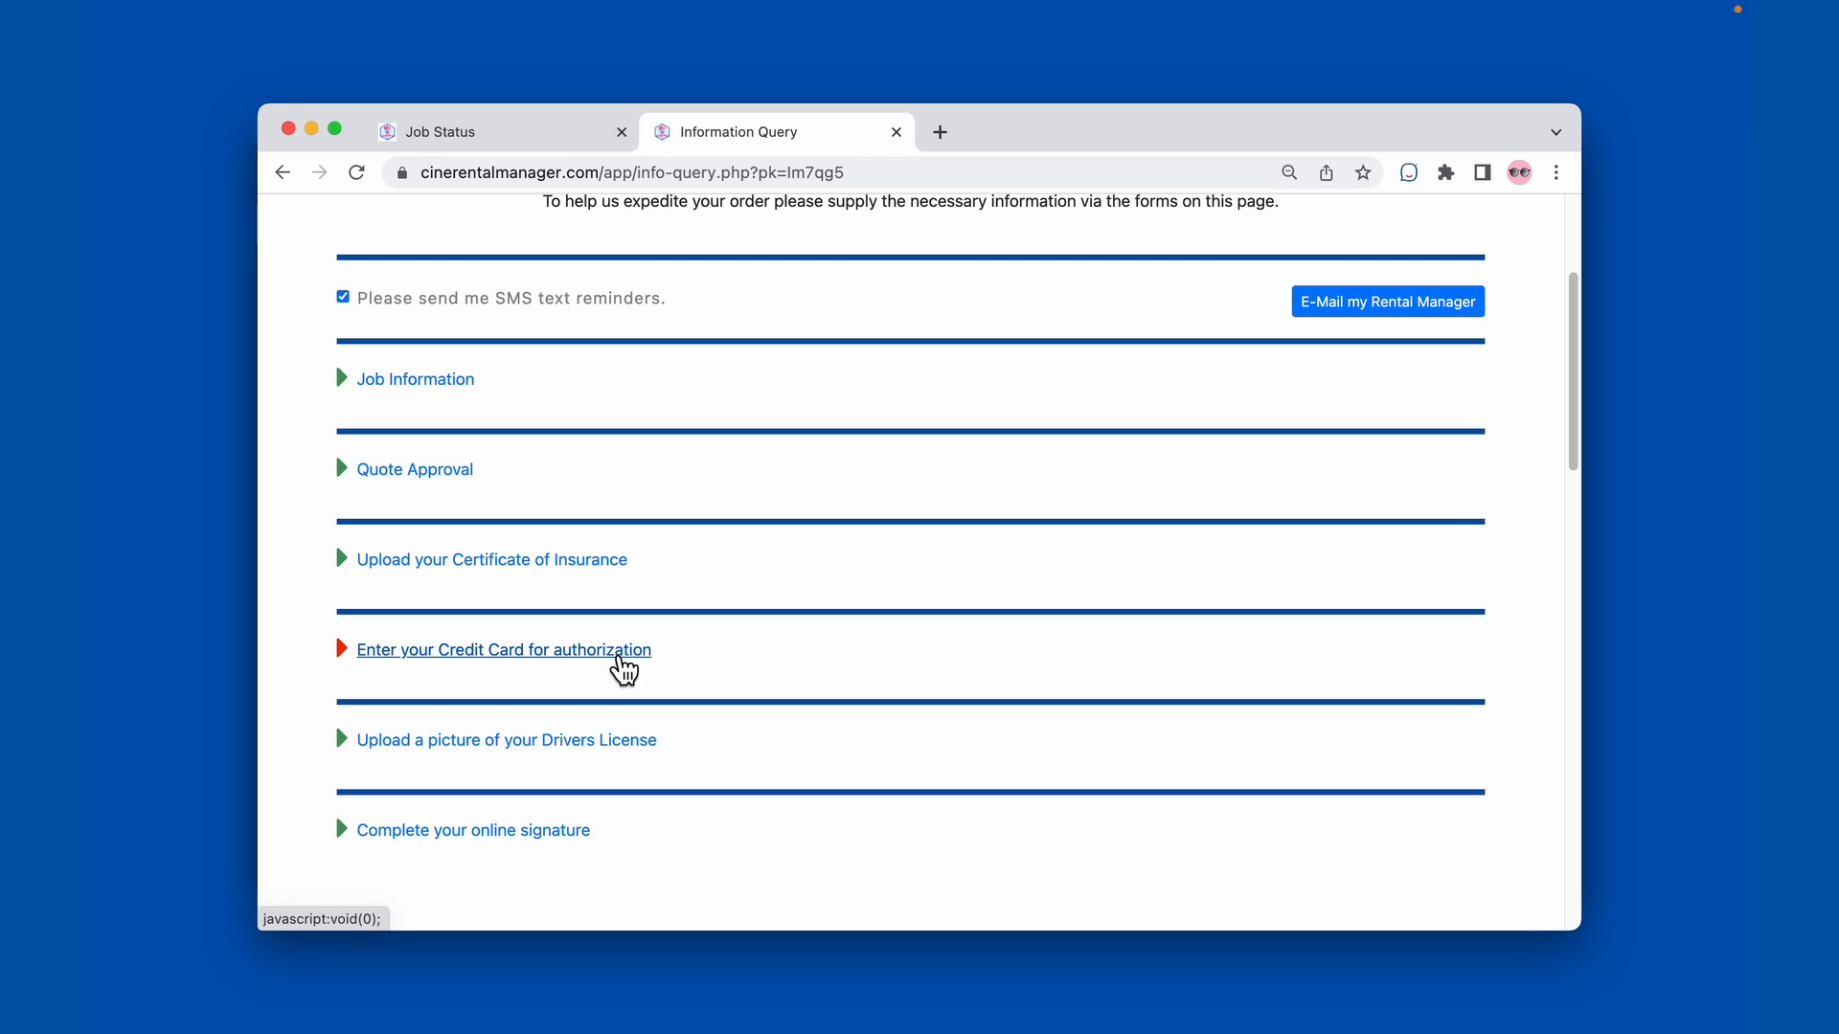
pyautogui.click(623, 659)
pyautogui.scroll(-4, 309, 630)
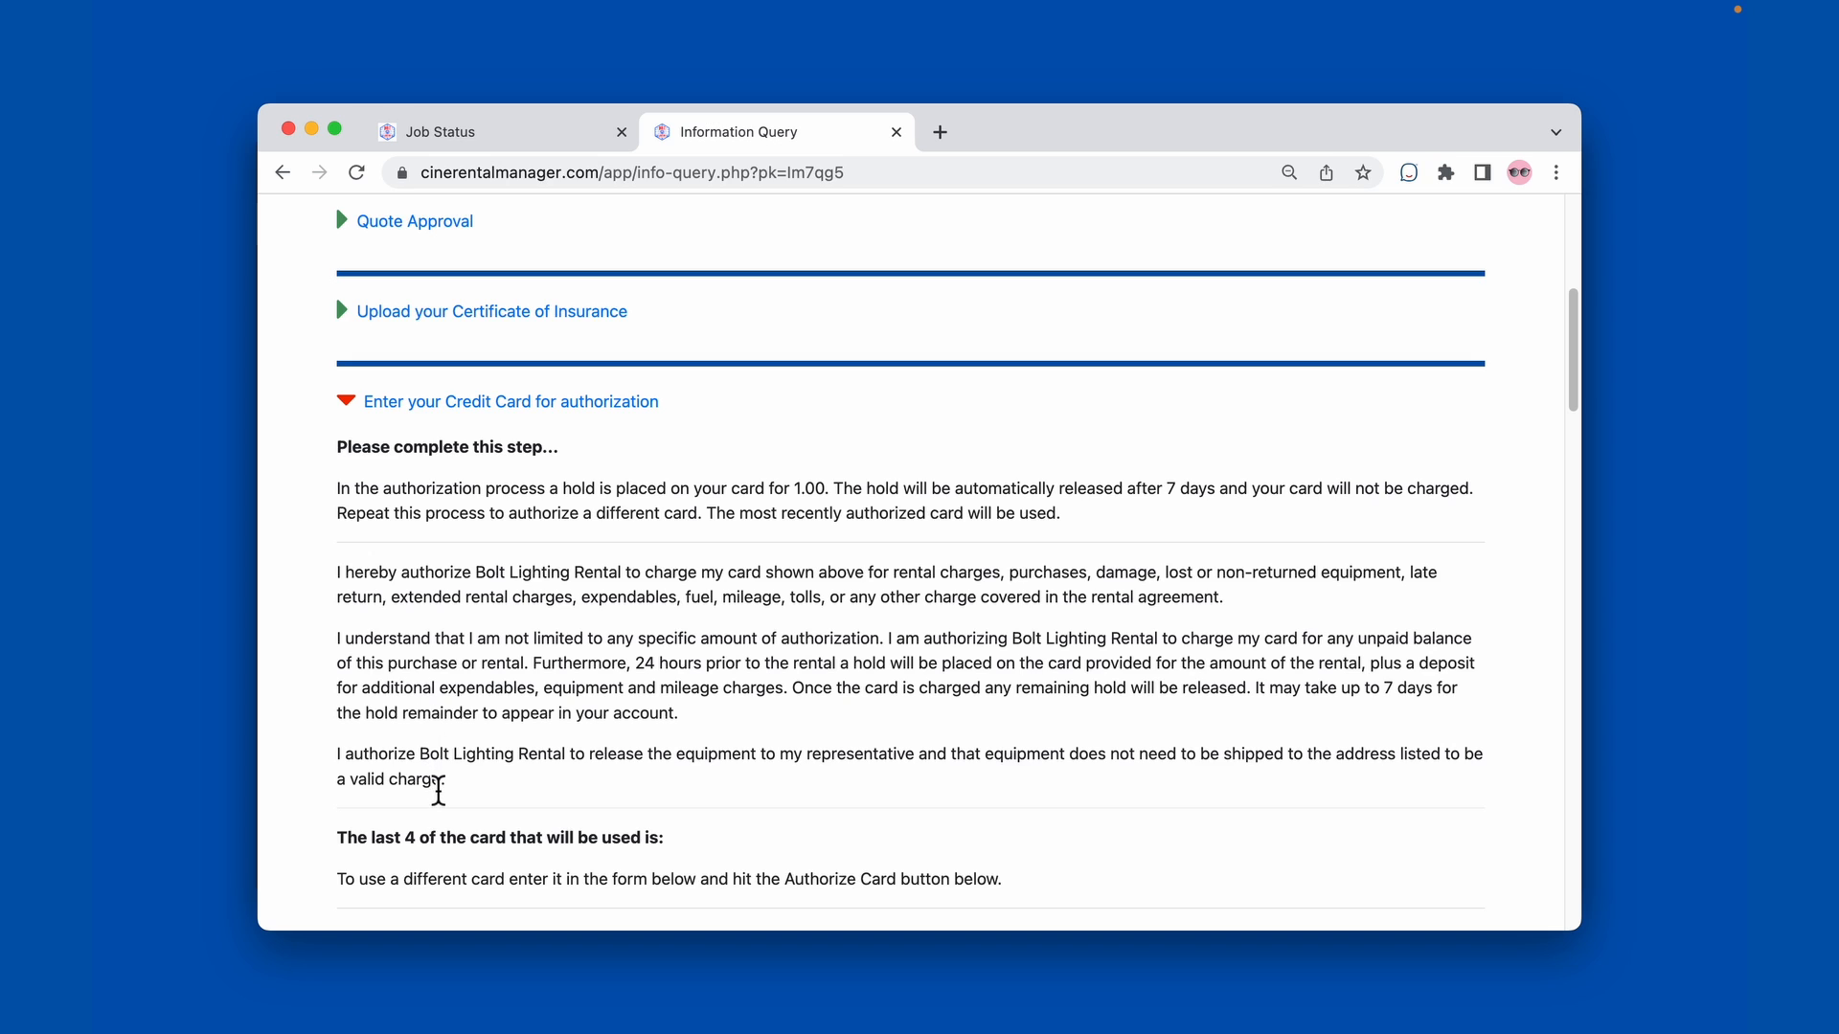
# Step: Fill in the cardholder and credit card details in the authorization form, authorize the card, and dismiss the resulting message
pyautogui.scroll(-4, 308, 521)
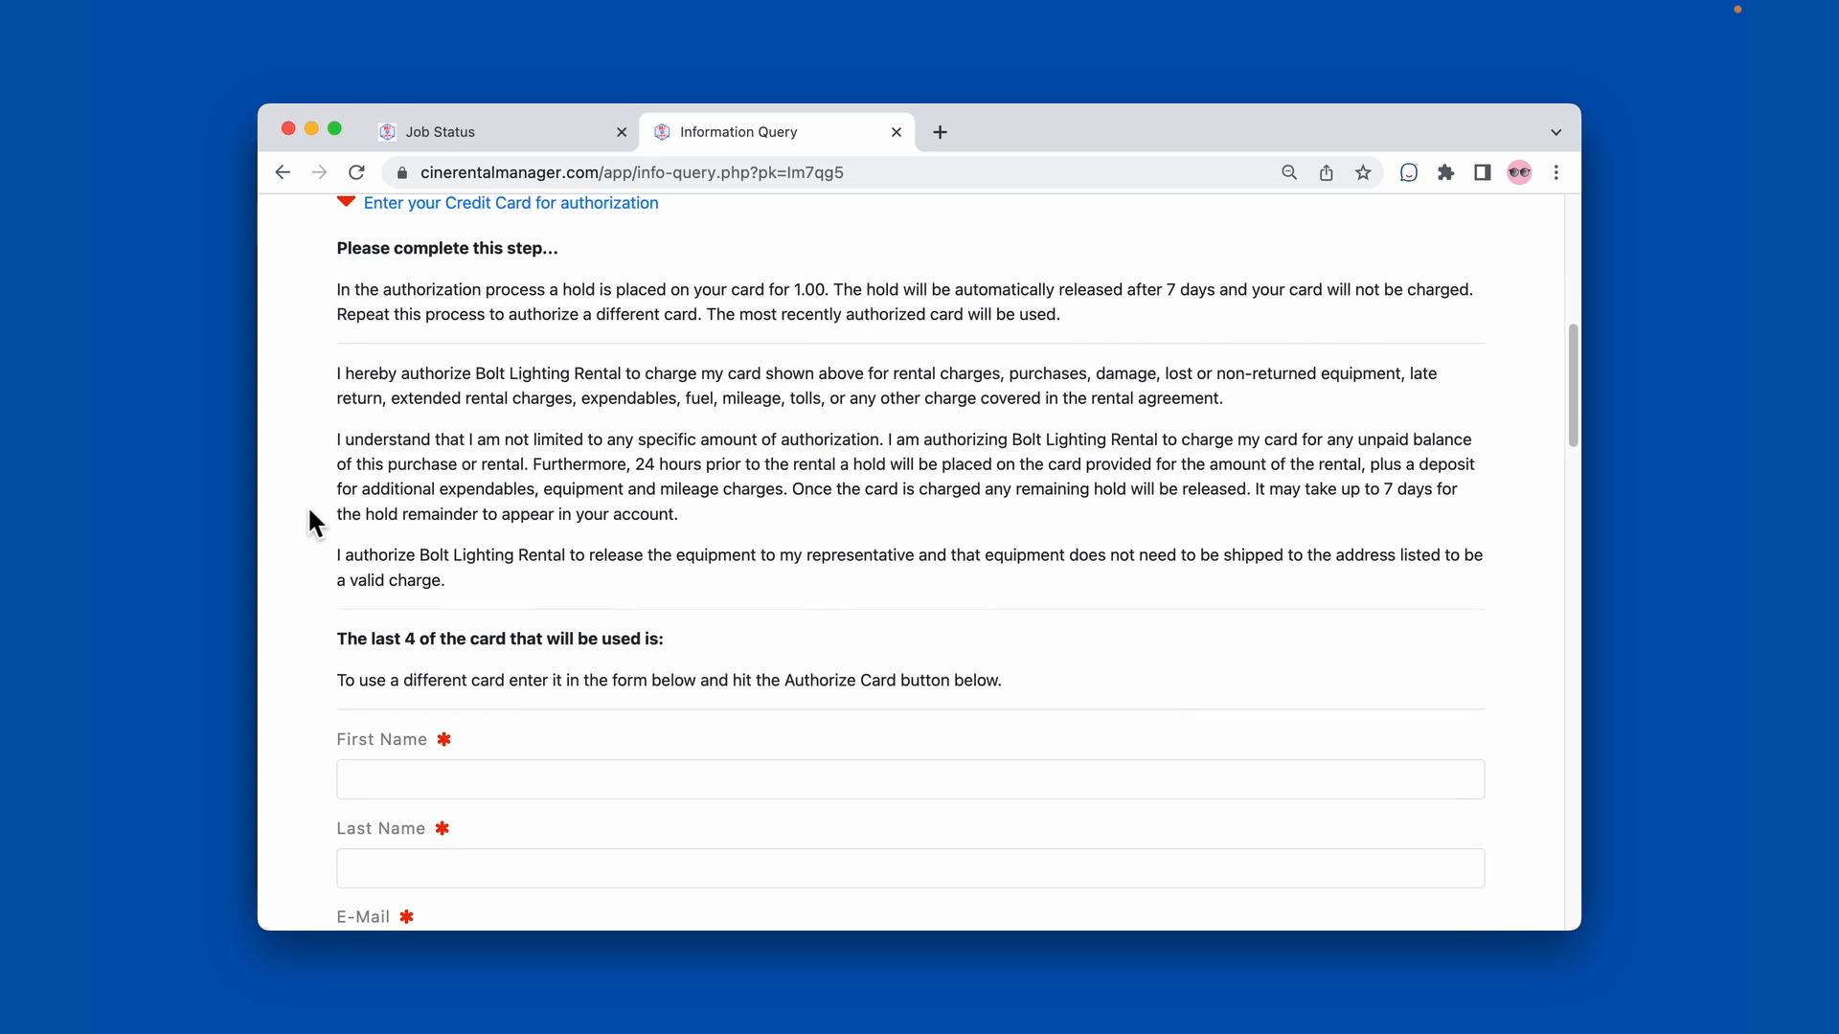
pyautogui.click(387, 776)
pyautogui.scroll(-3, 304, 603)
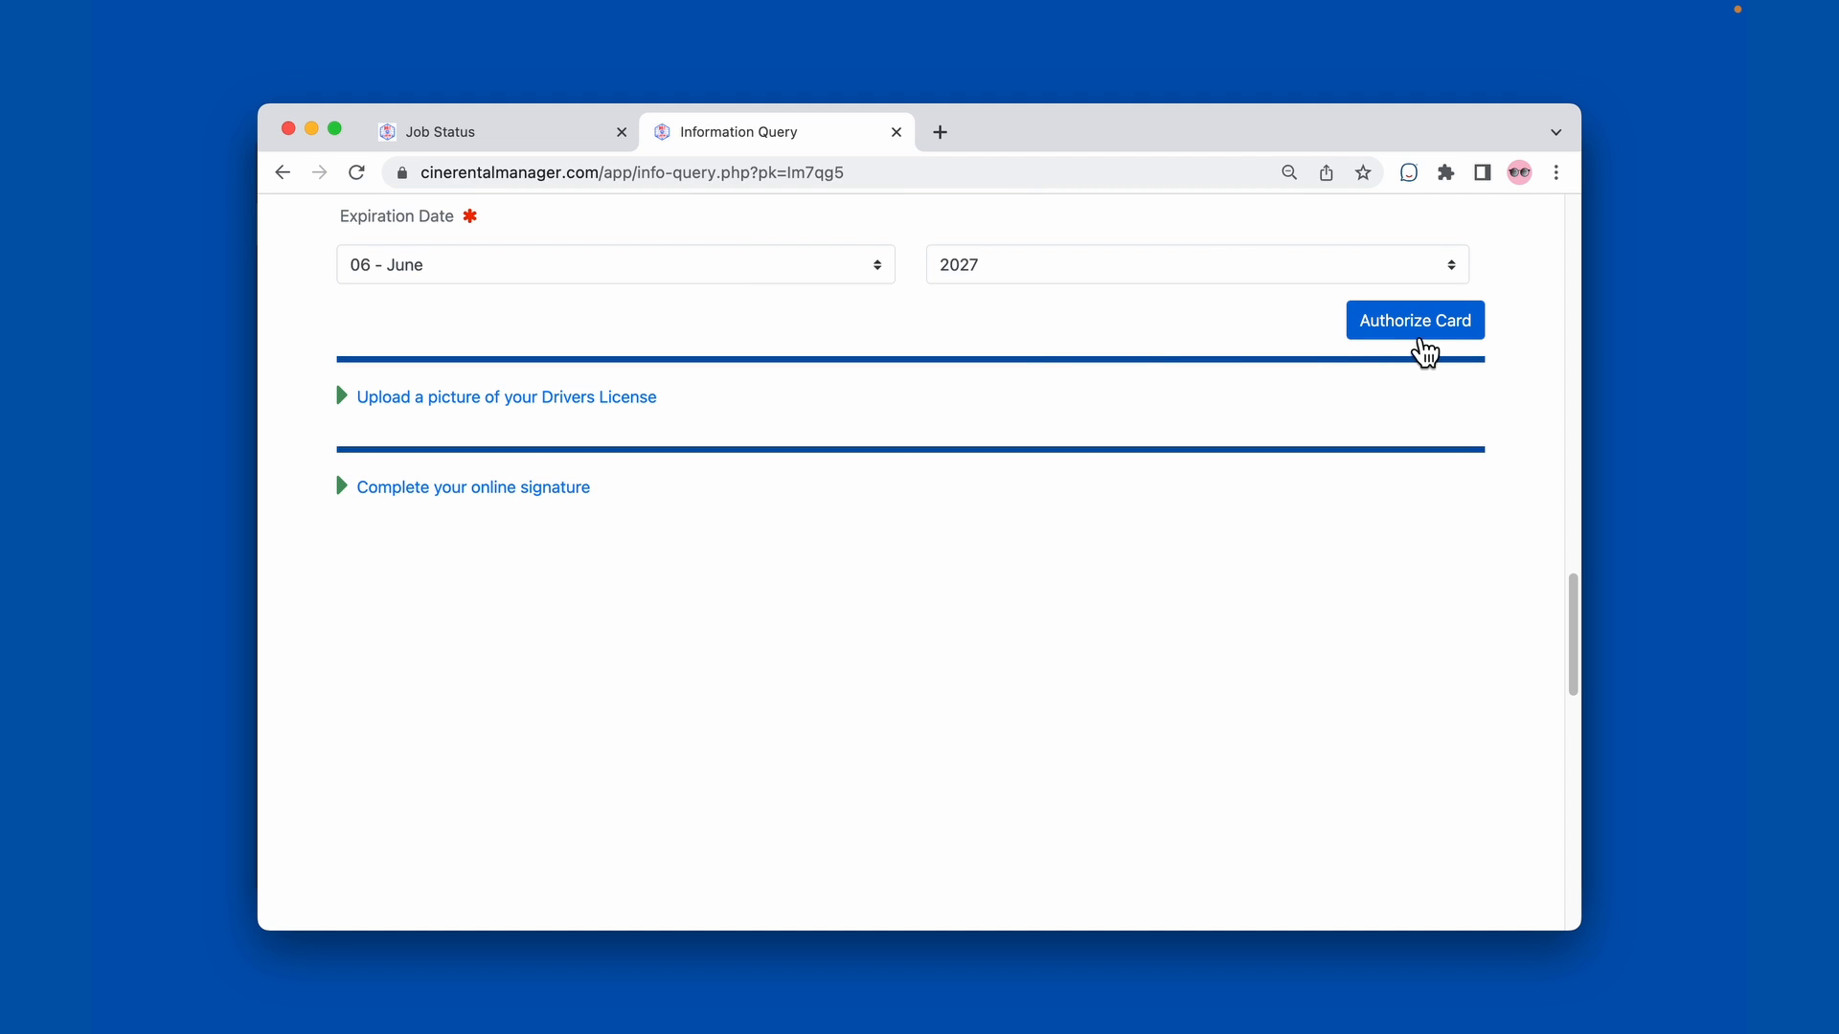
pyautogui.click(1427, 345)
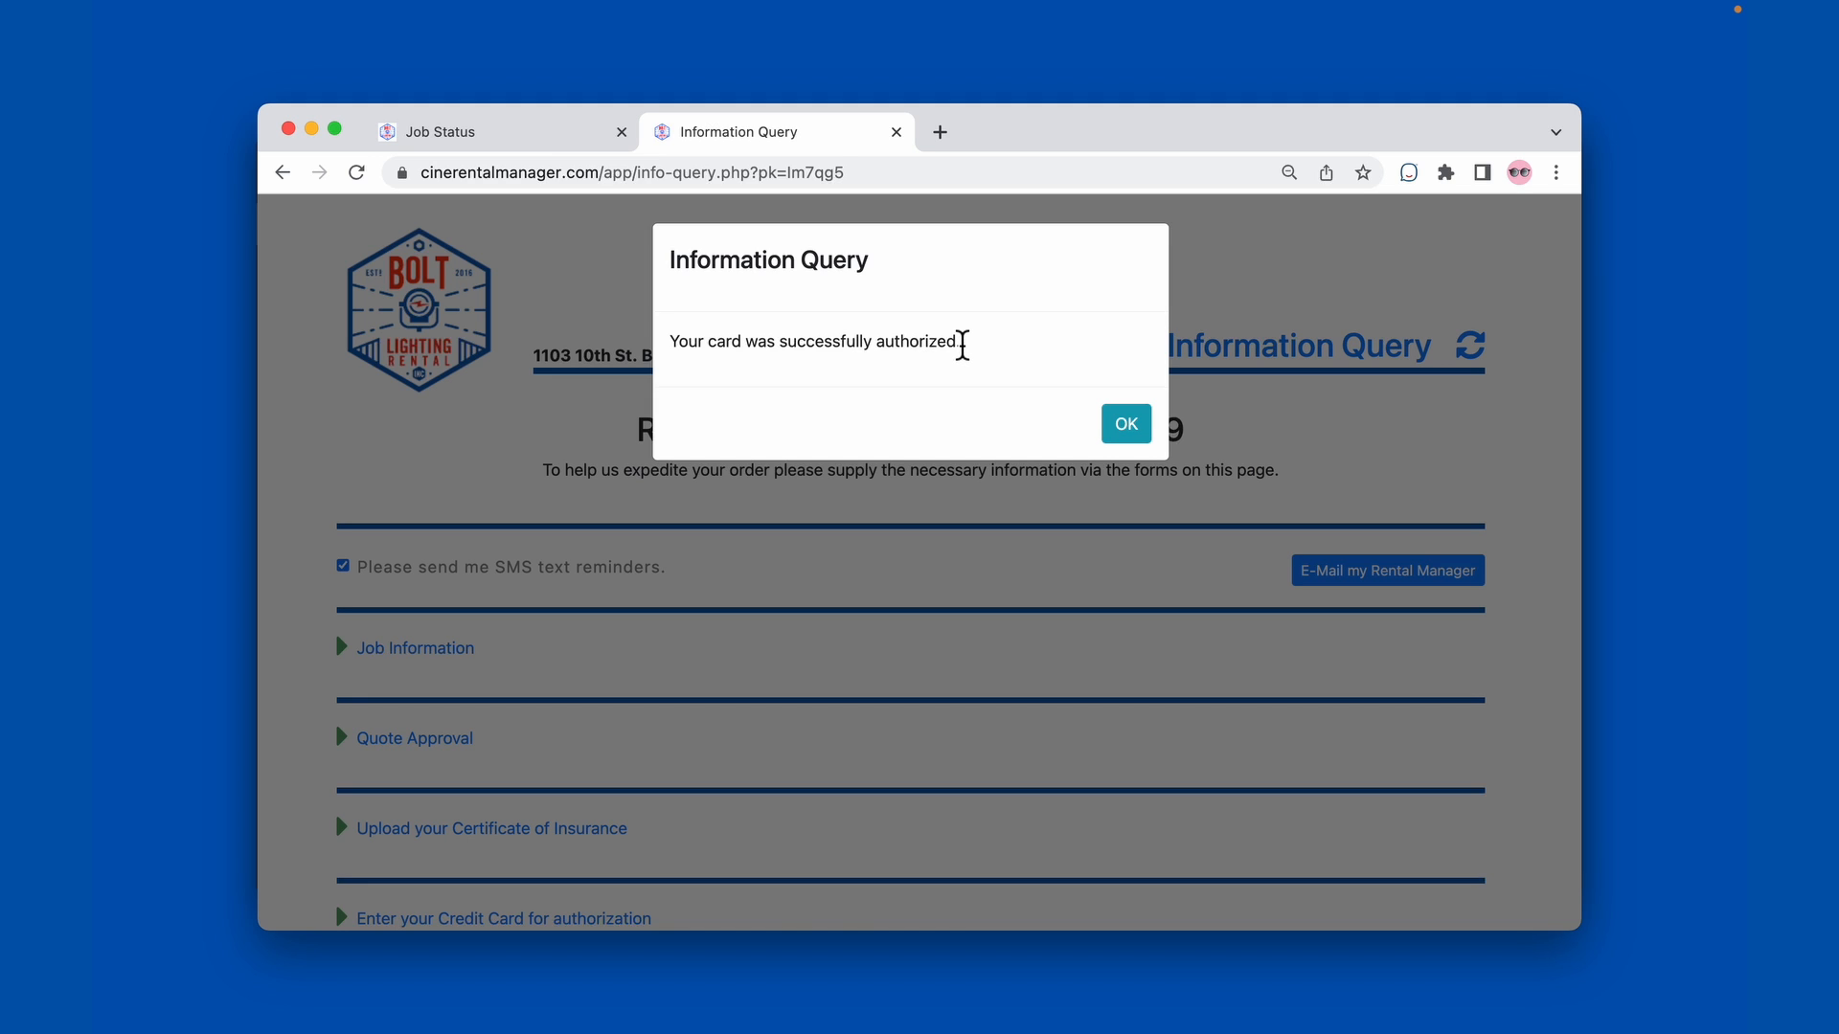
pyautogui.moveTo(948, 345); pyautogui.dragTo(744, 356)
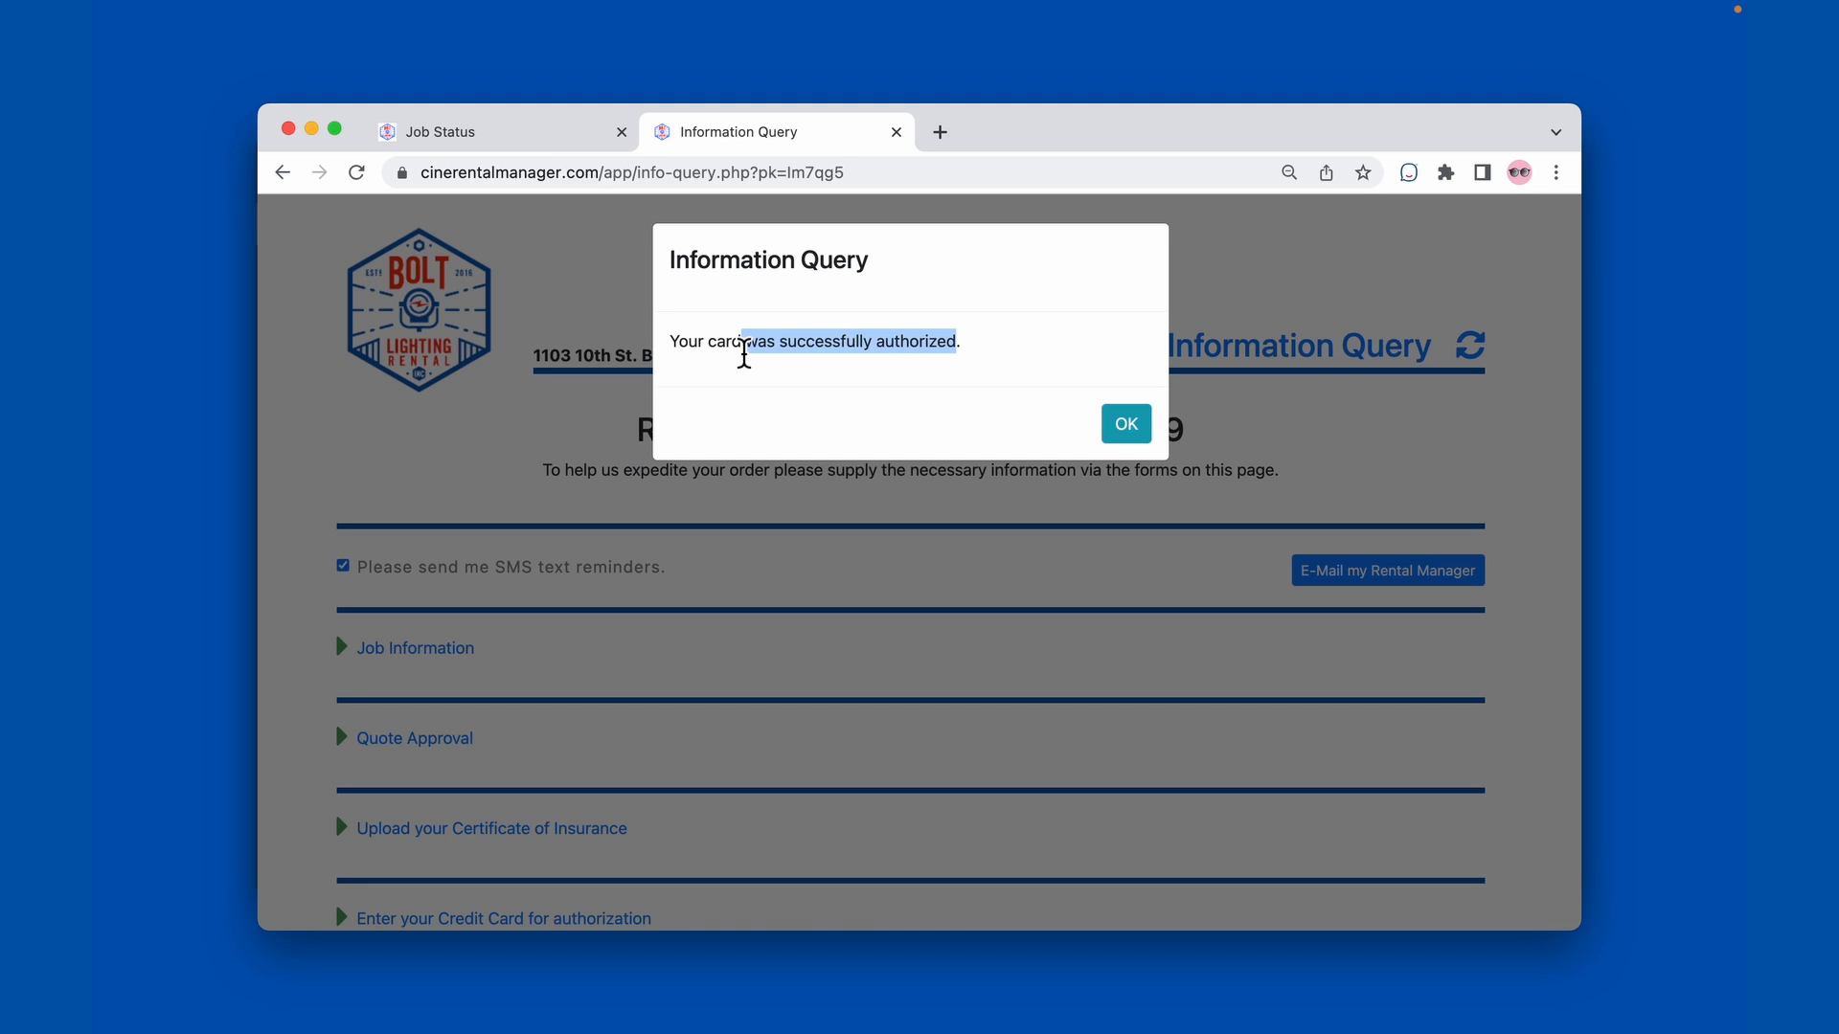
pyautogui.click(744, 356)
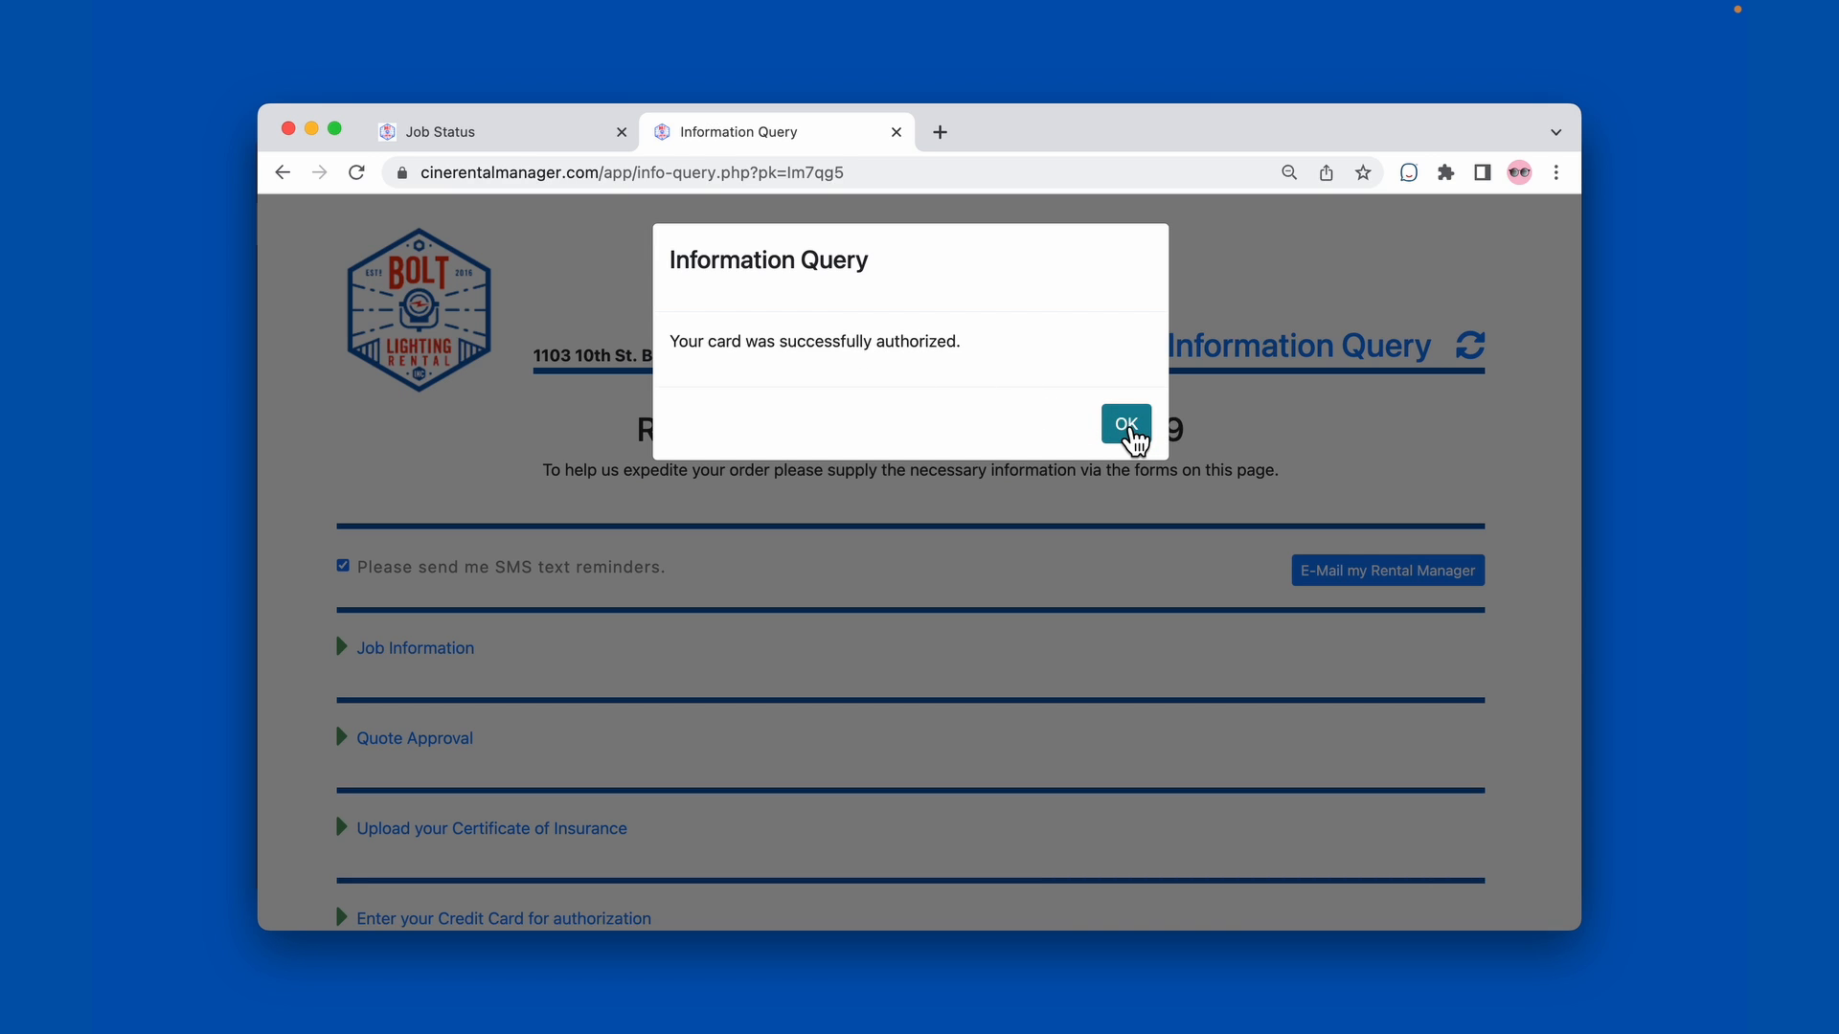
pyautogui.click(1127, 424)
# Step: Expand the credit card authorization section to check its status, collapse it, and review the status markers of all sections
pyautogui.scroll(-3, 862, 821)
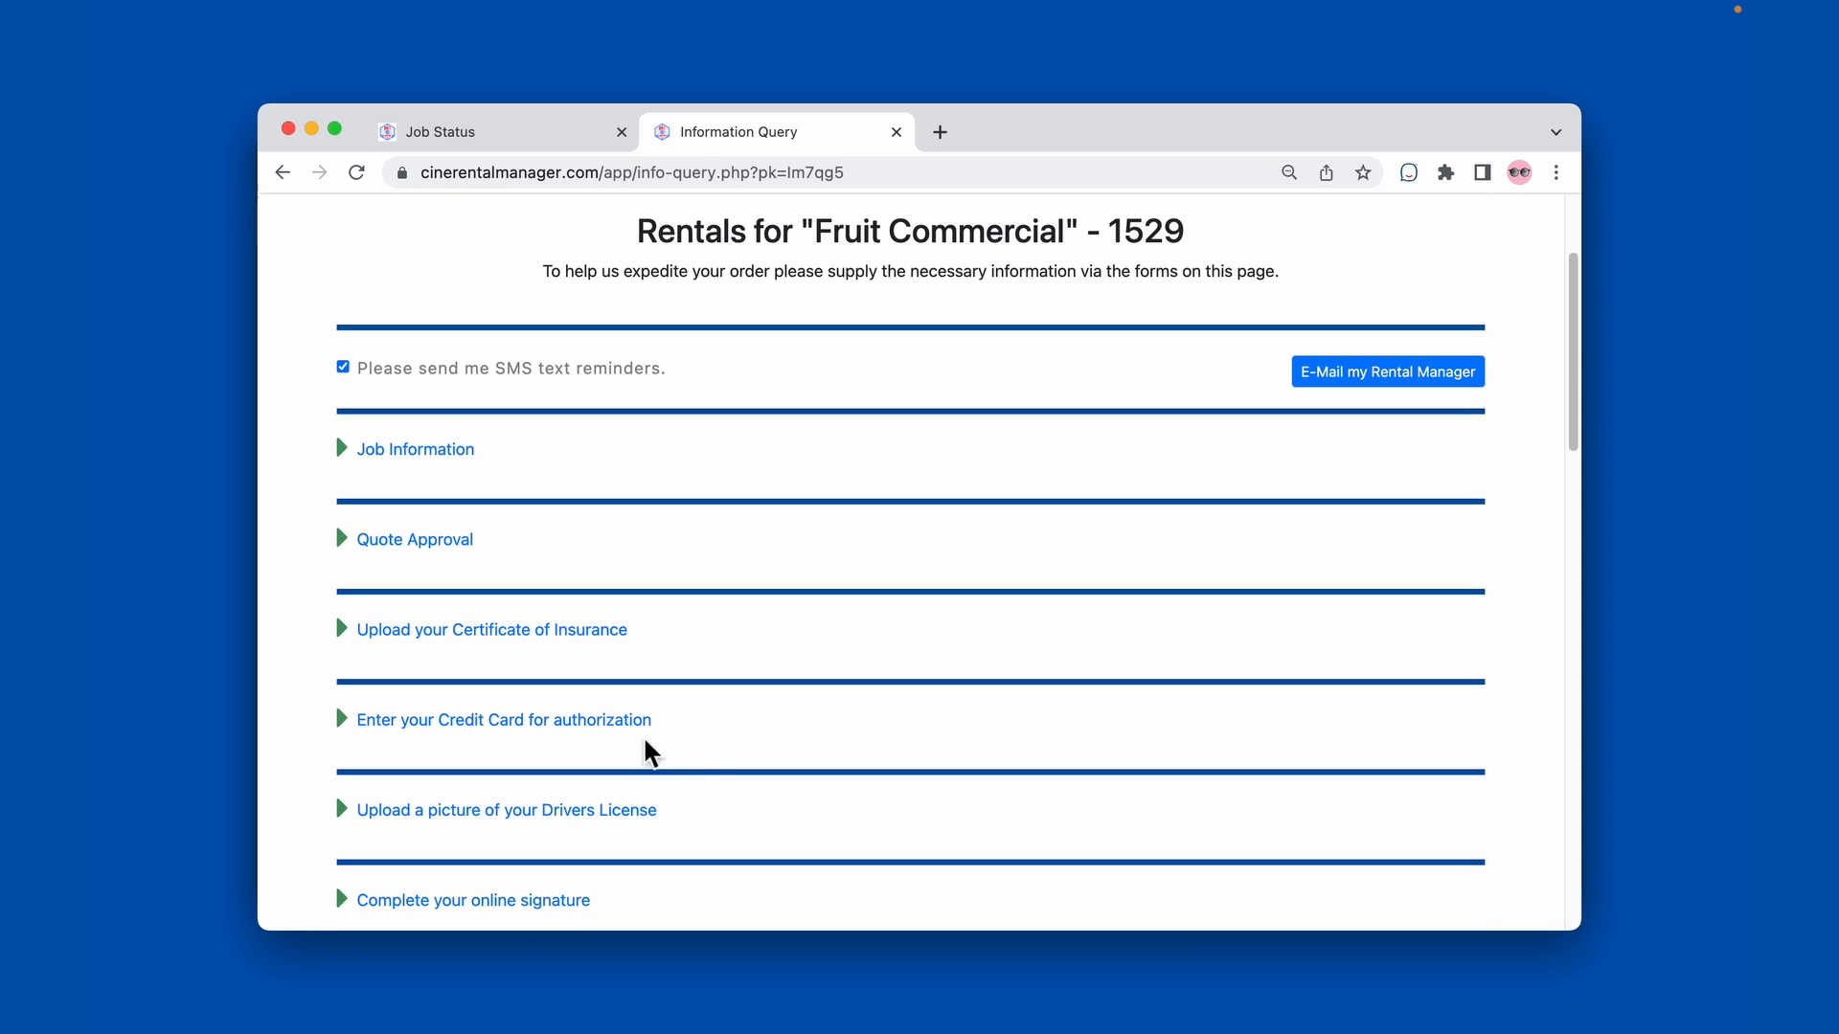
pyautogui.click(494, 733)
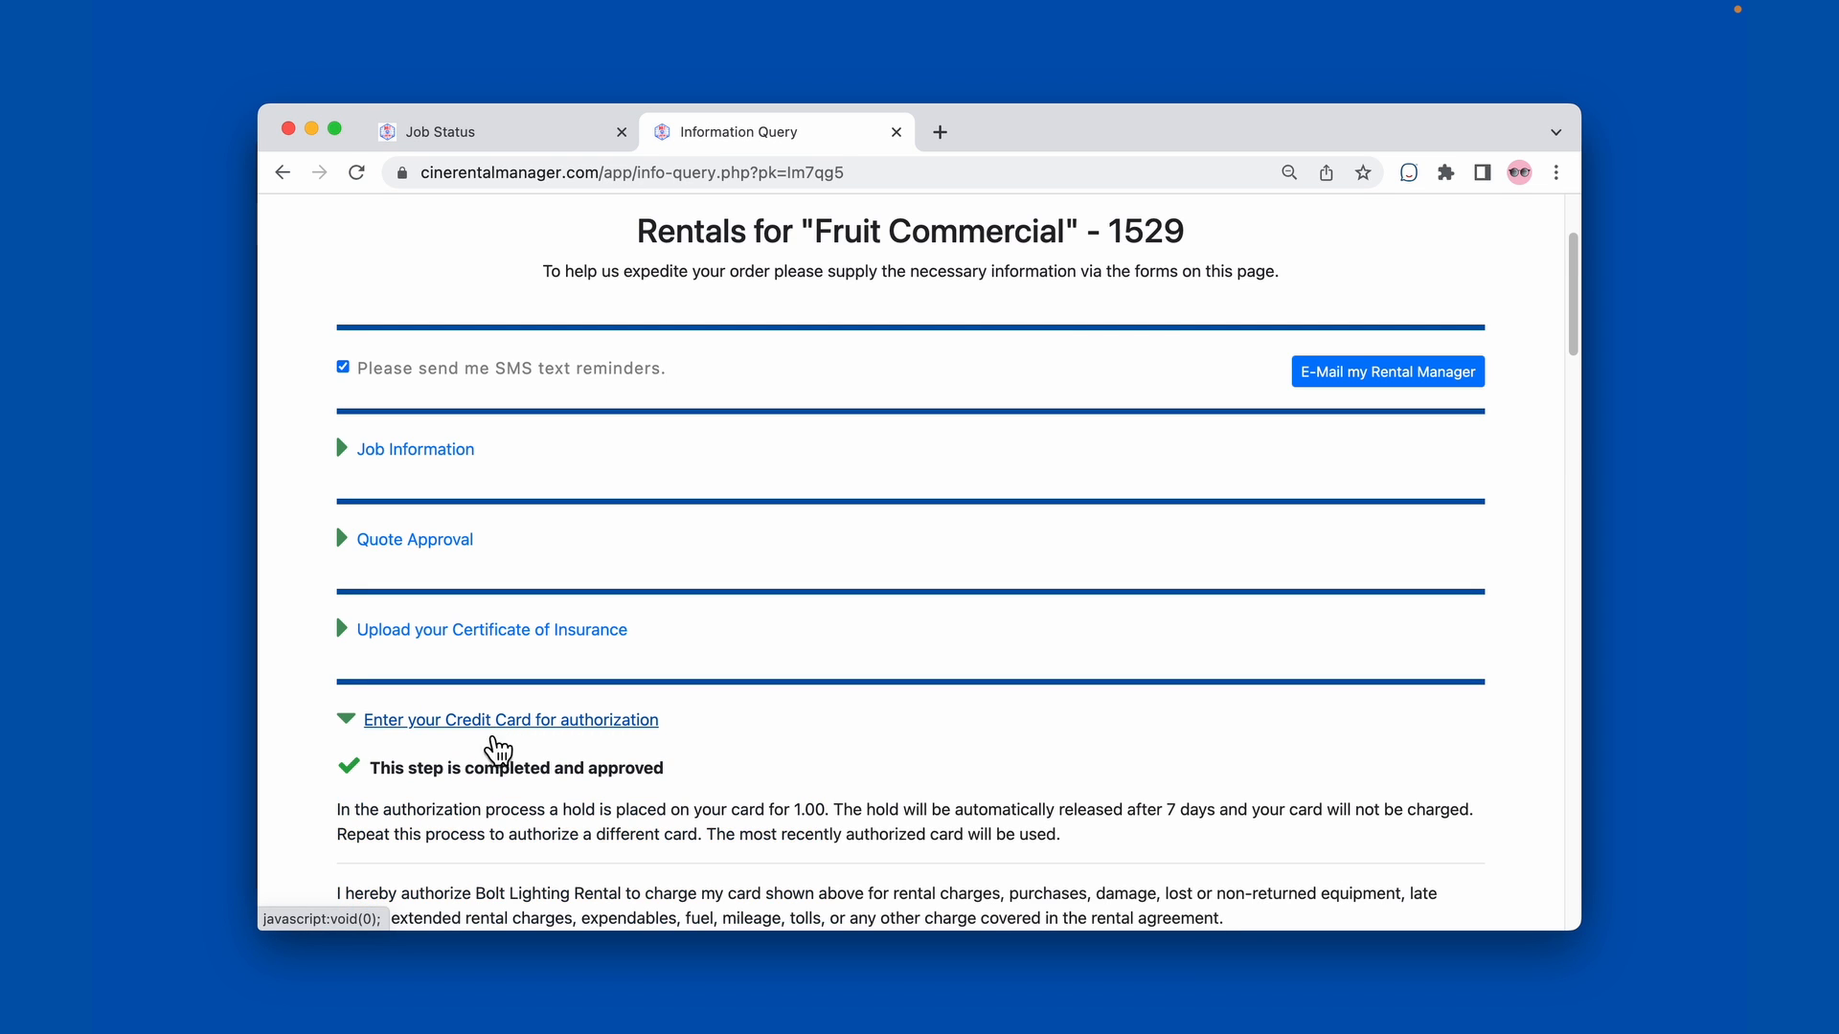
pyautogui.click(628, 732)
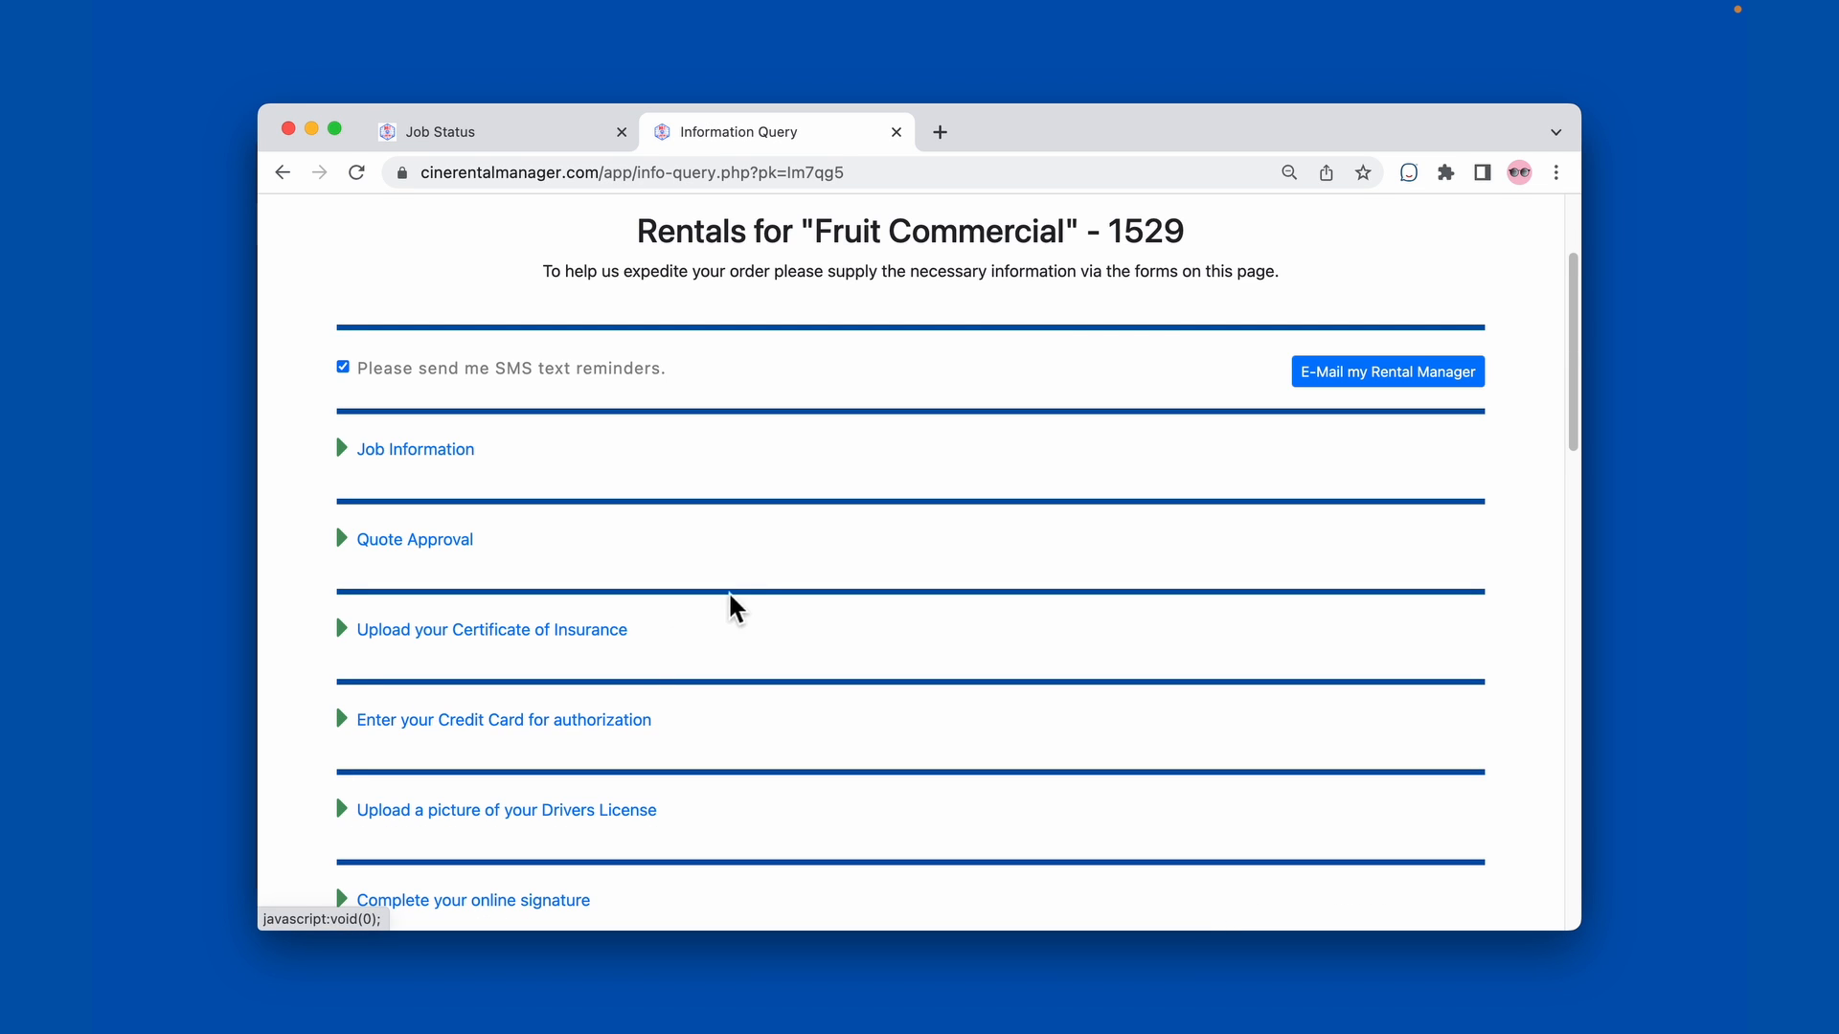
pyautogui.scroll(-3, 783, 659)
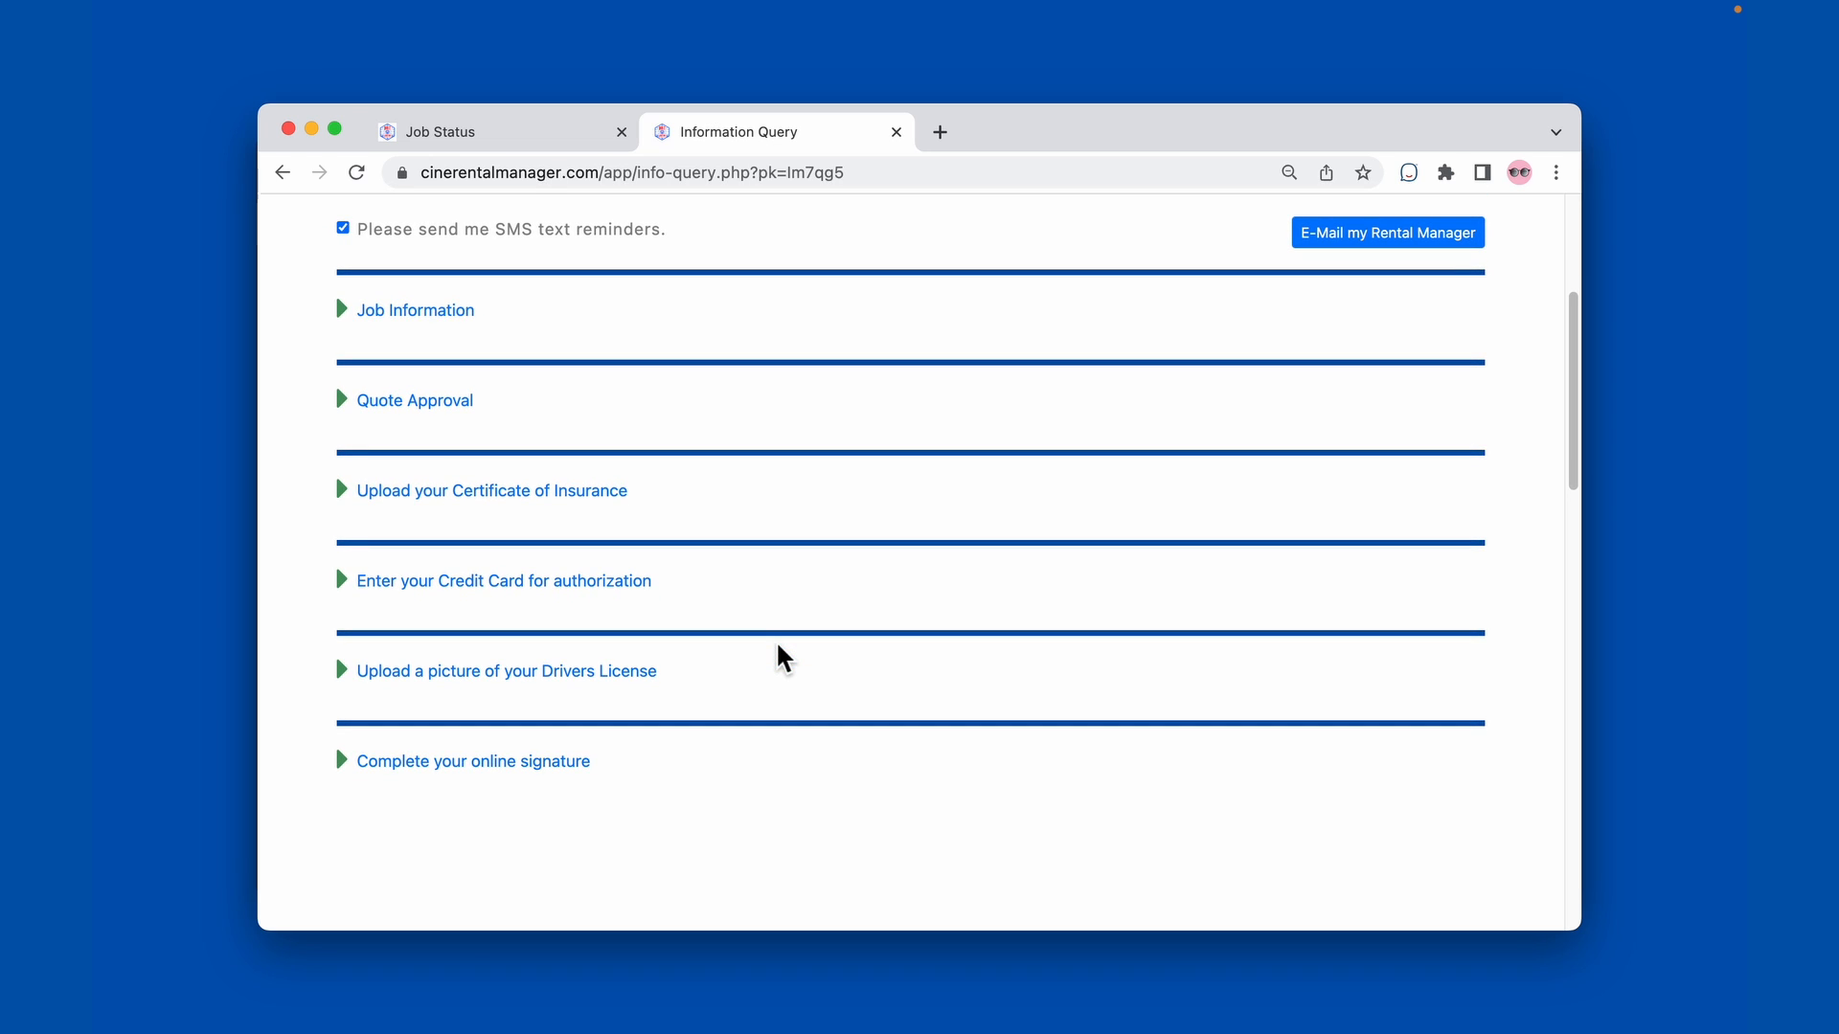
pyautogui.scroll(1, 781, 658)
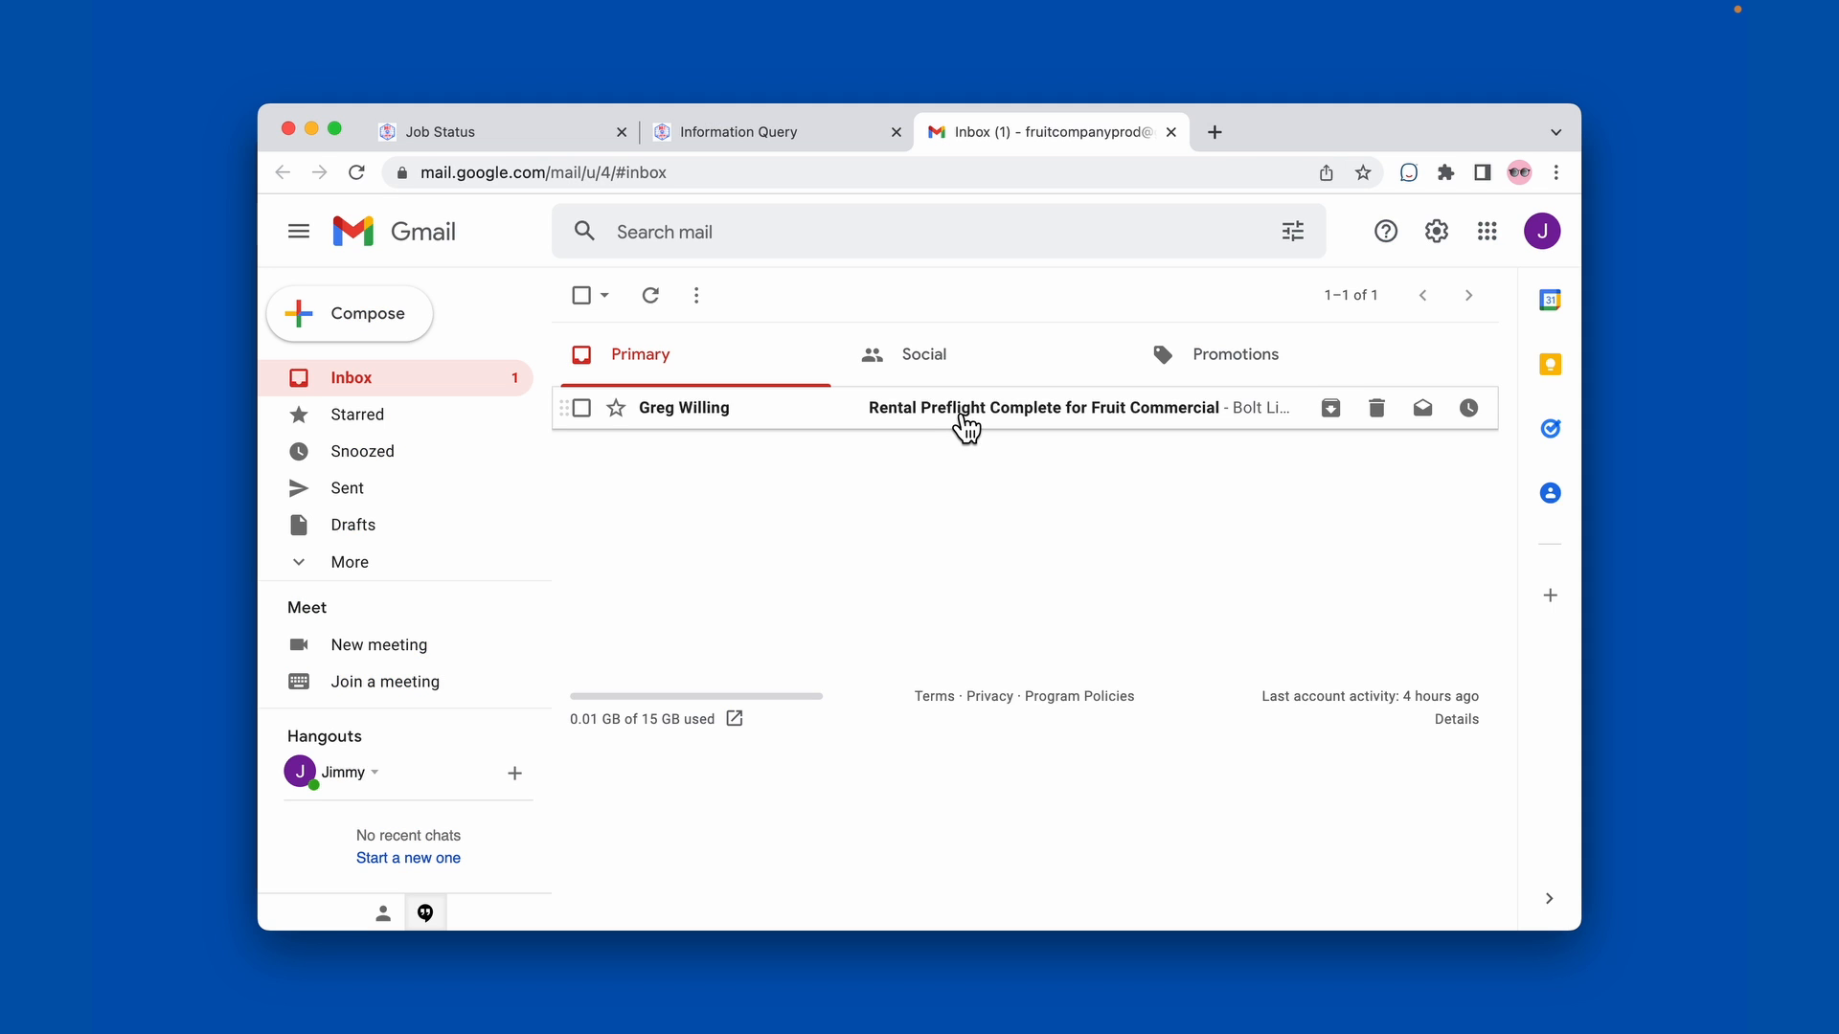
# Step: In Gmail, open the "Rental Preflight Complete for Fruit Commercial" email, read its message, and return to the Job Status page
pyautogui.click(967, 412)
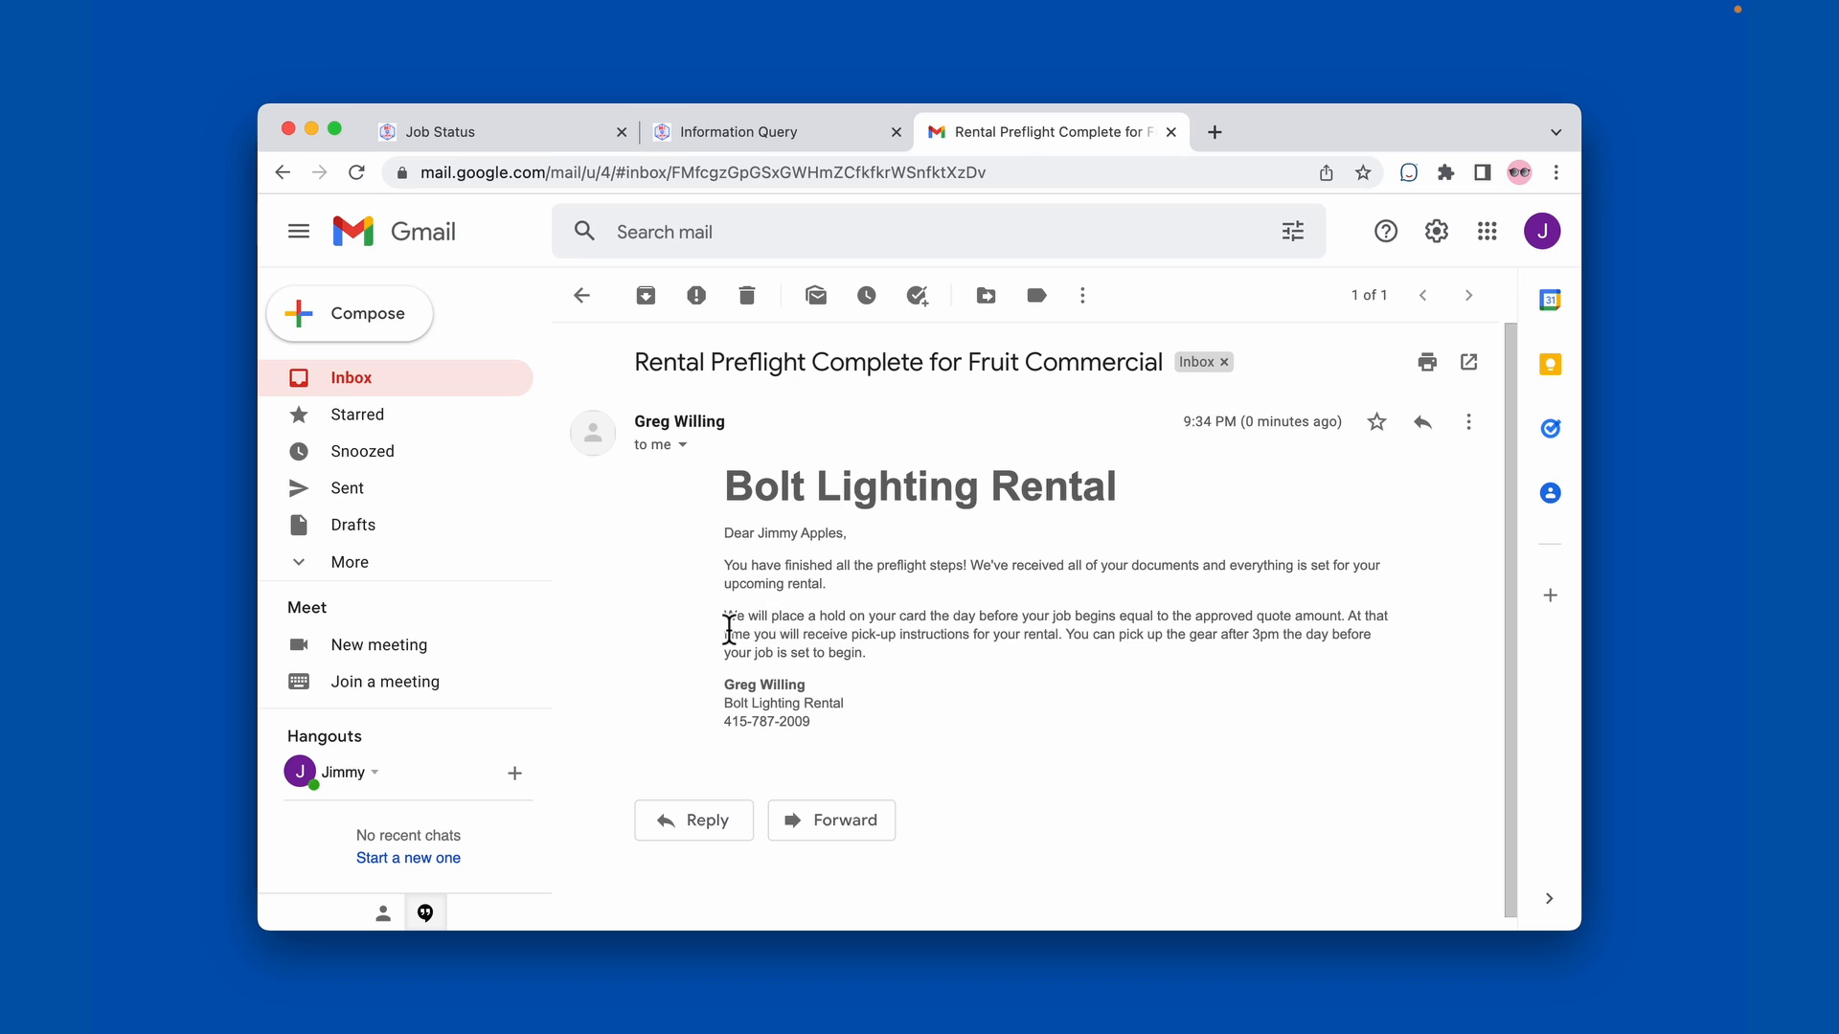
pyautogui.scroll(-1, 716, 610)
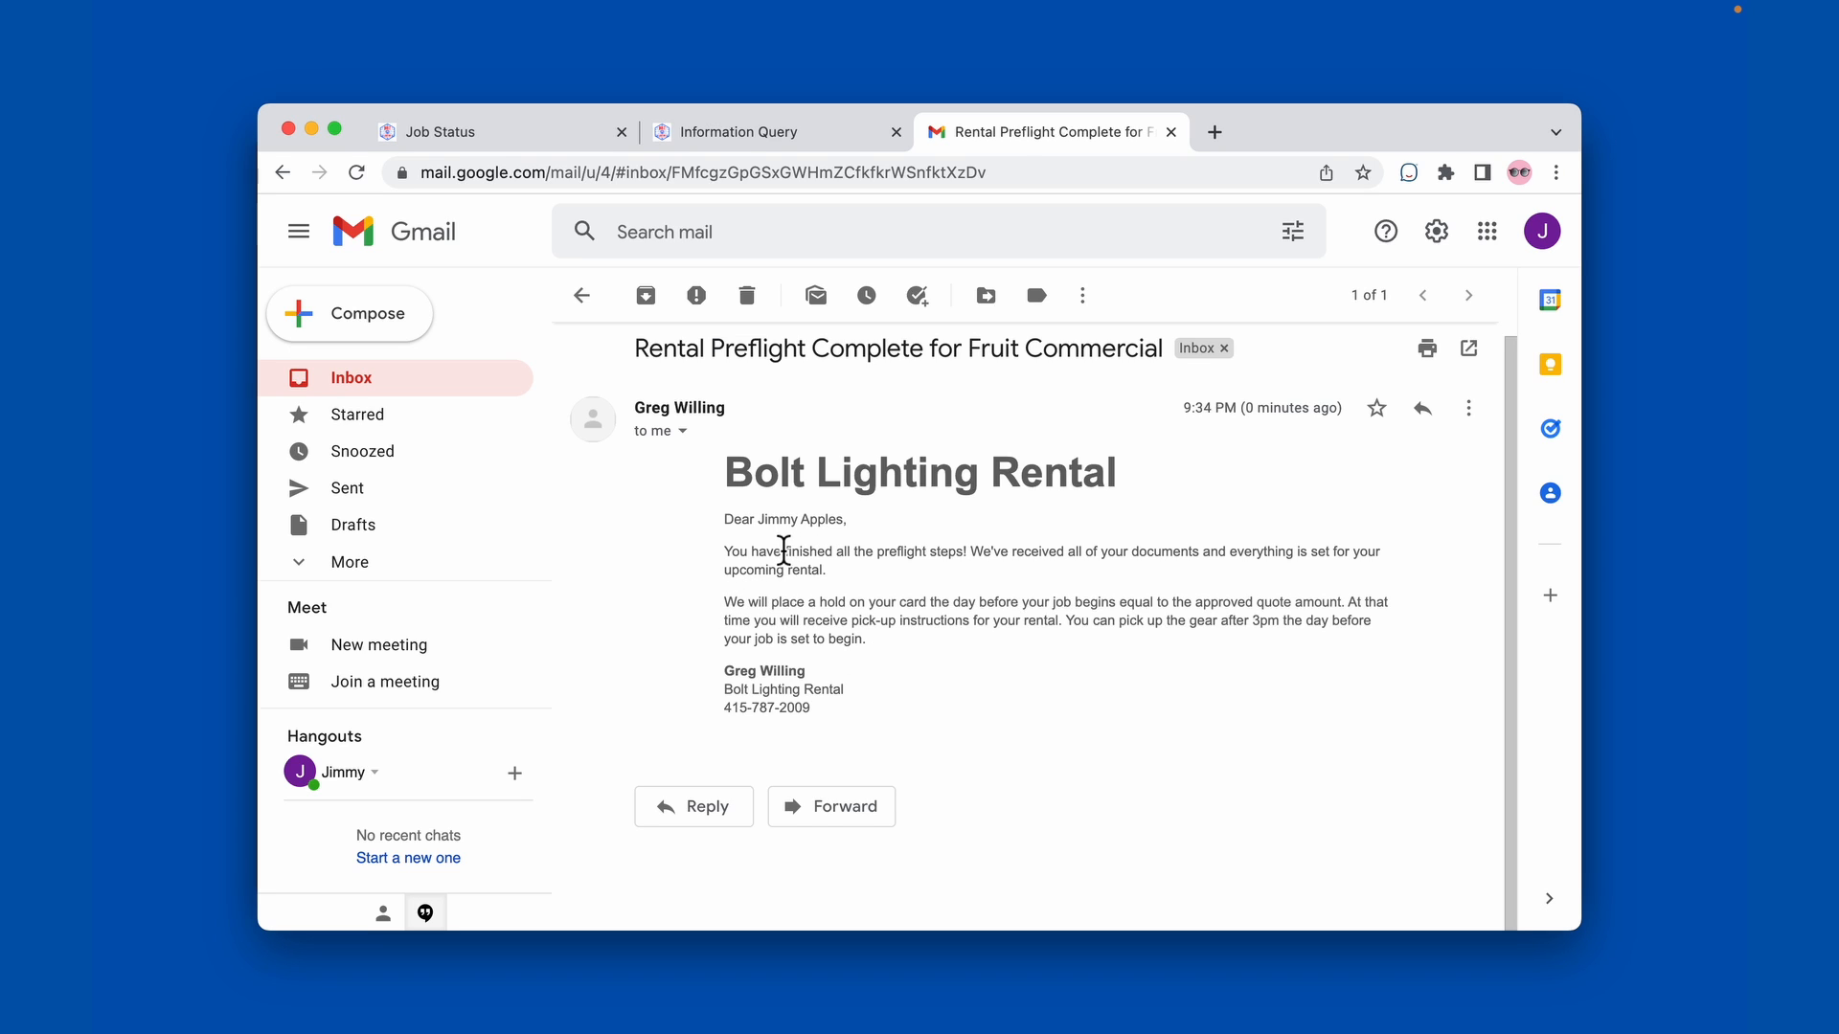
pyautogui.moveTo(784, 560); pyautogui.dragTo(830, 649)
pyautogui.click(861, 659)
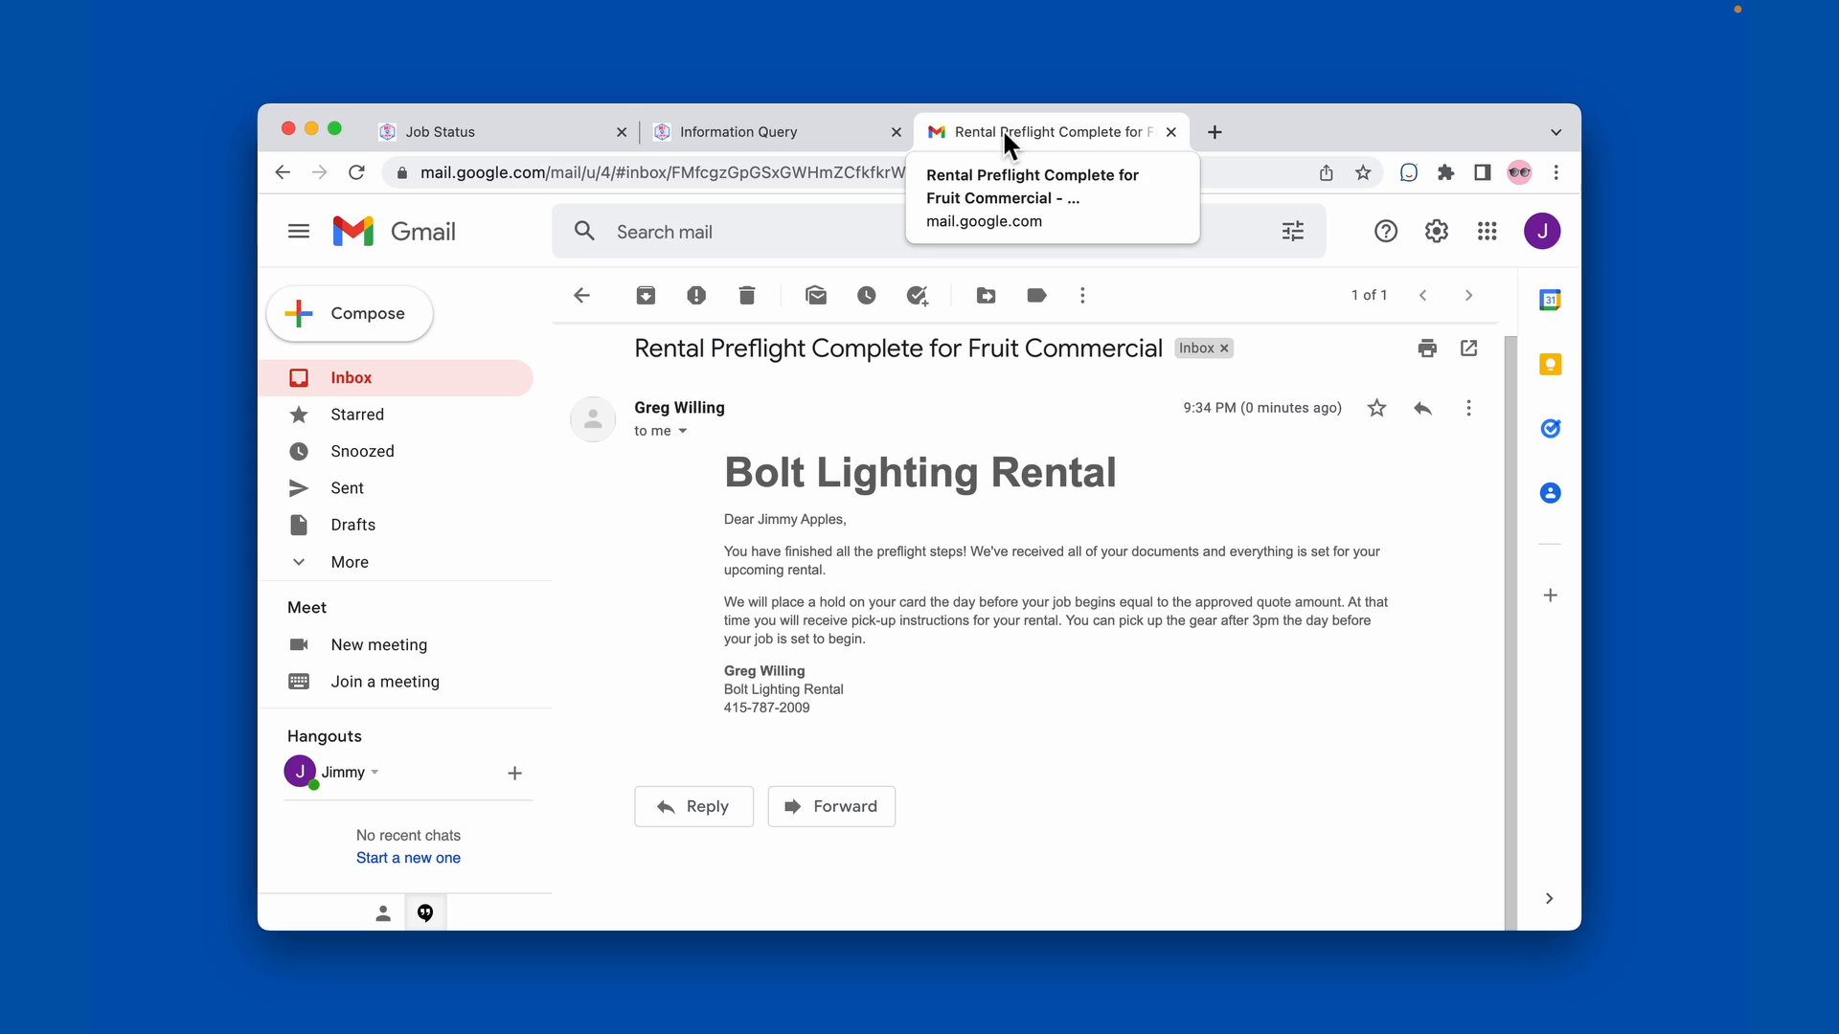
pyautogui.click(549, 131)
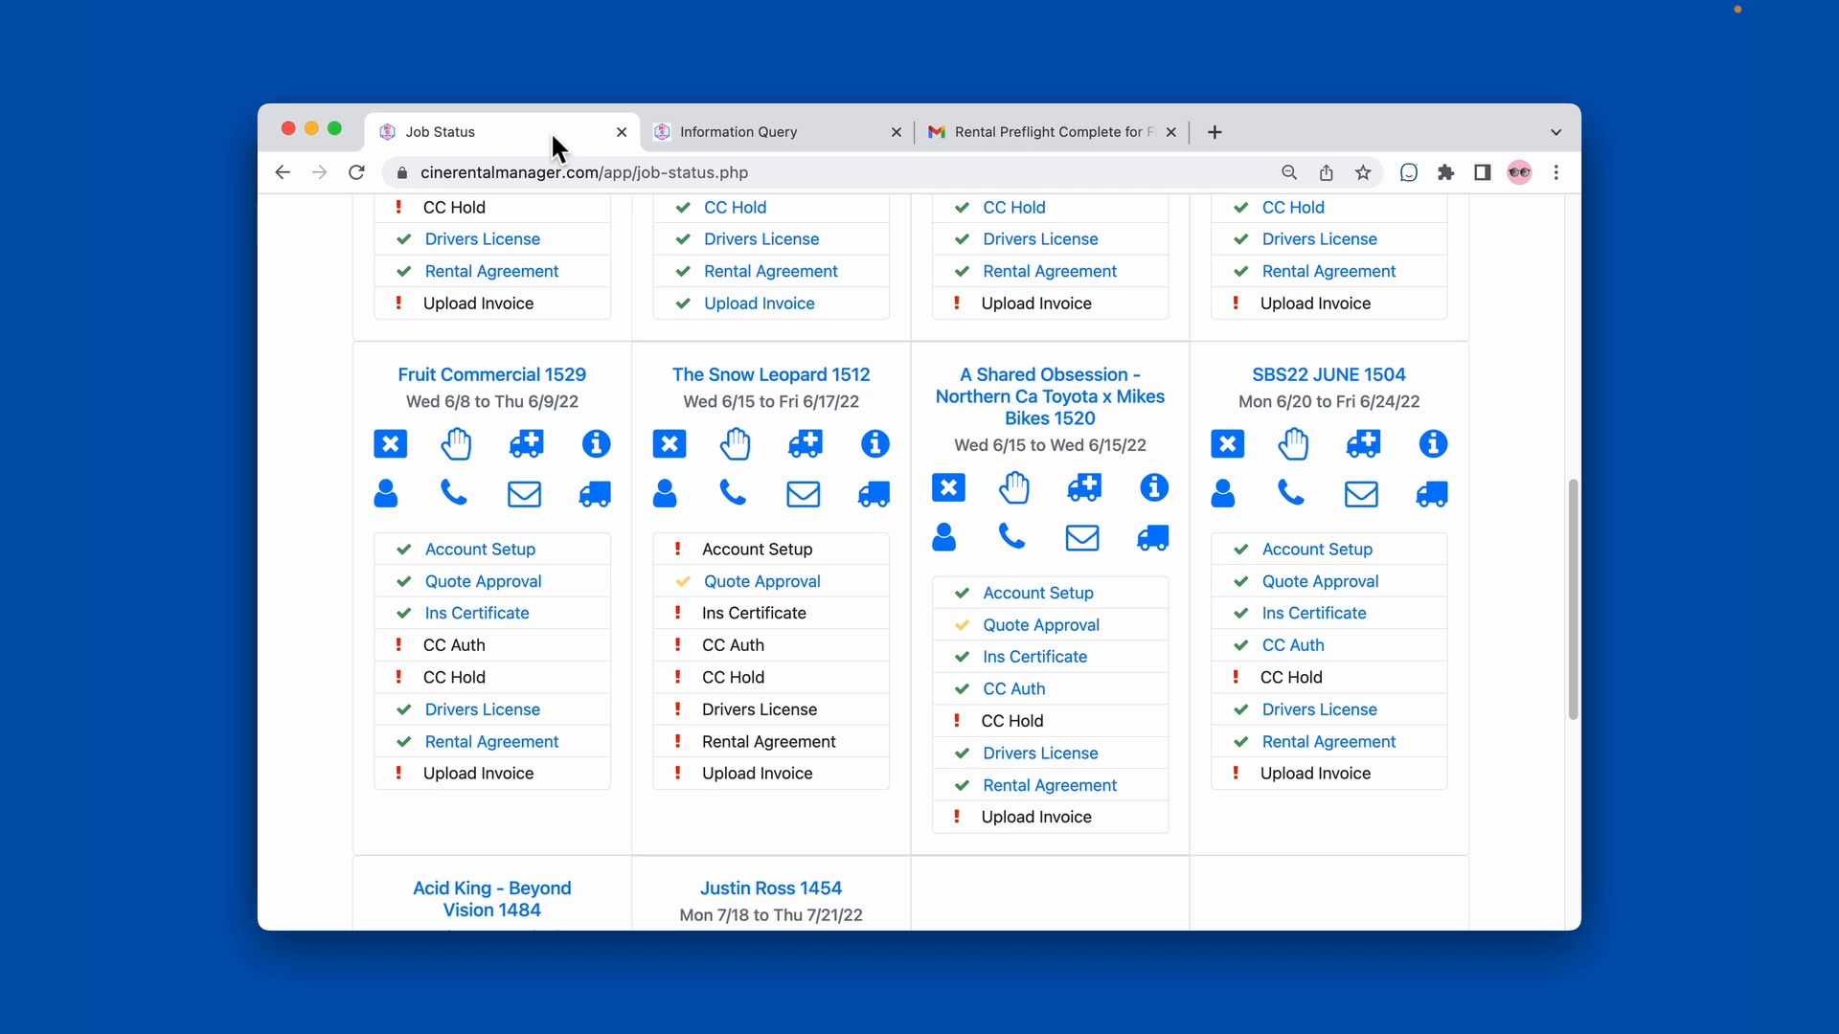